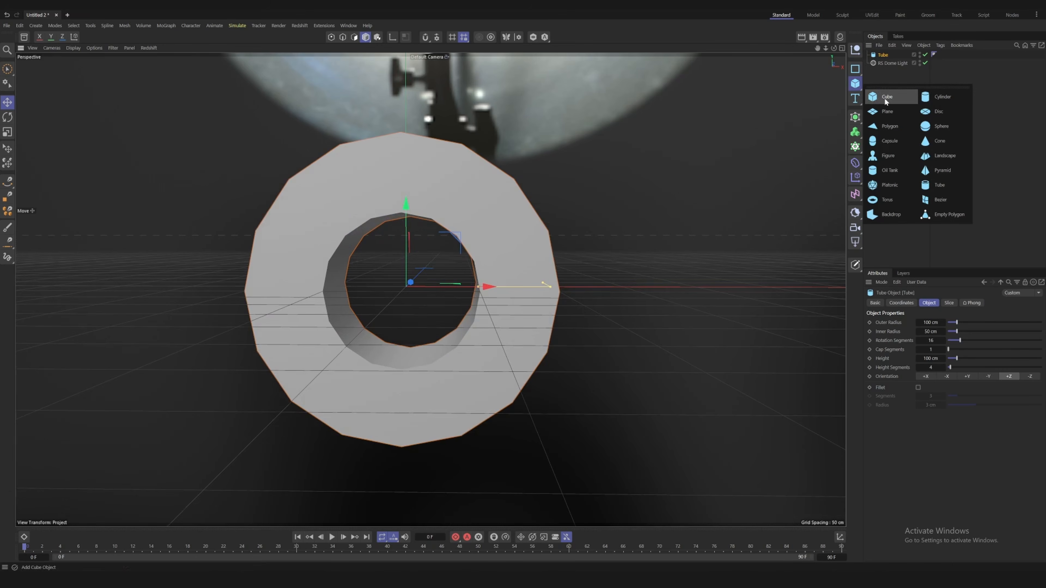
# Add a Figure primitive as a size reference and place it beside the tube, away from the origin
pyautogui.click(890, 156)
pyautogui.moveTo(487, 286); pyautogui.dragTo(234, 287)
pyautogui.click(531, 214)
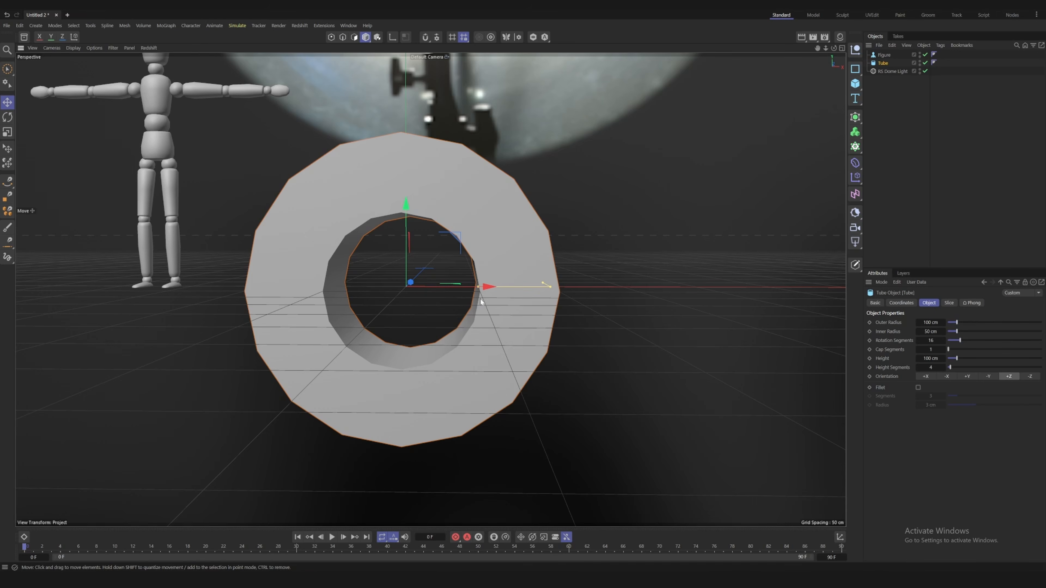
# Scale the tube down uniformly to ring size relative to the reference figure
pyautogui.press('t')
pyautogui.moveTo(656, 196); pyautogui.dragTo(369, 272)
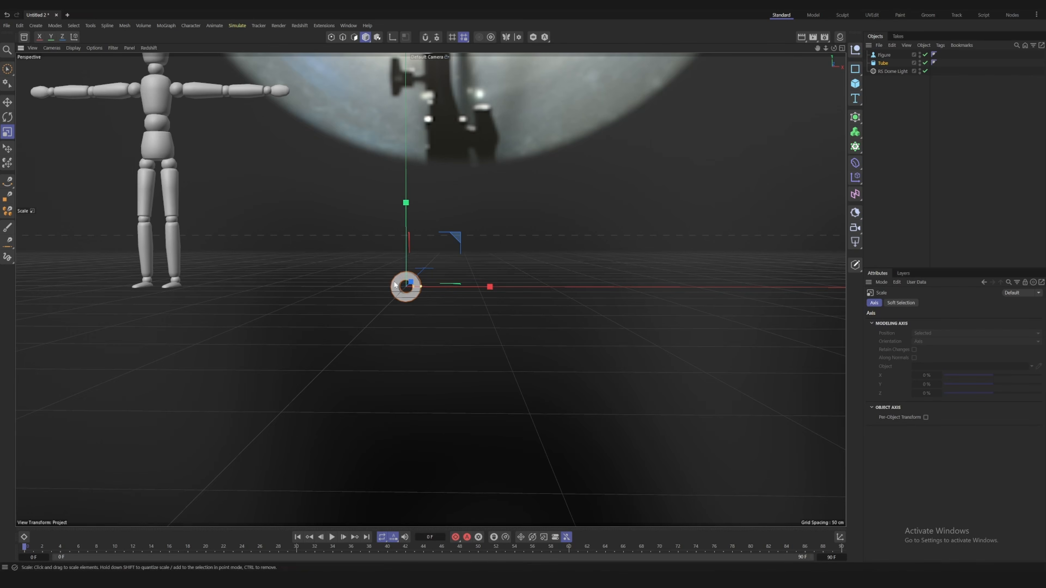
pyautogui.scroll(10, 405, 288)
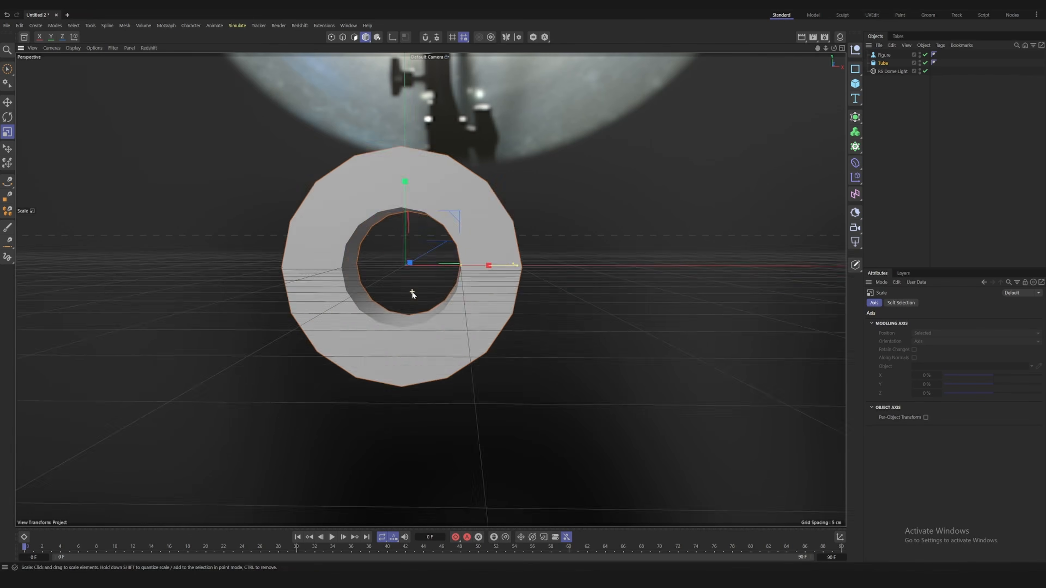
# Reshape the tube into a thin, shallow band of about 6 cm outer radius, 5 cm inner radius and 2 cm height
pyautogui.moveTo(537, 261); pyautogui.dragTo(482, 270)
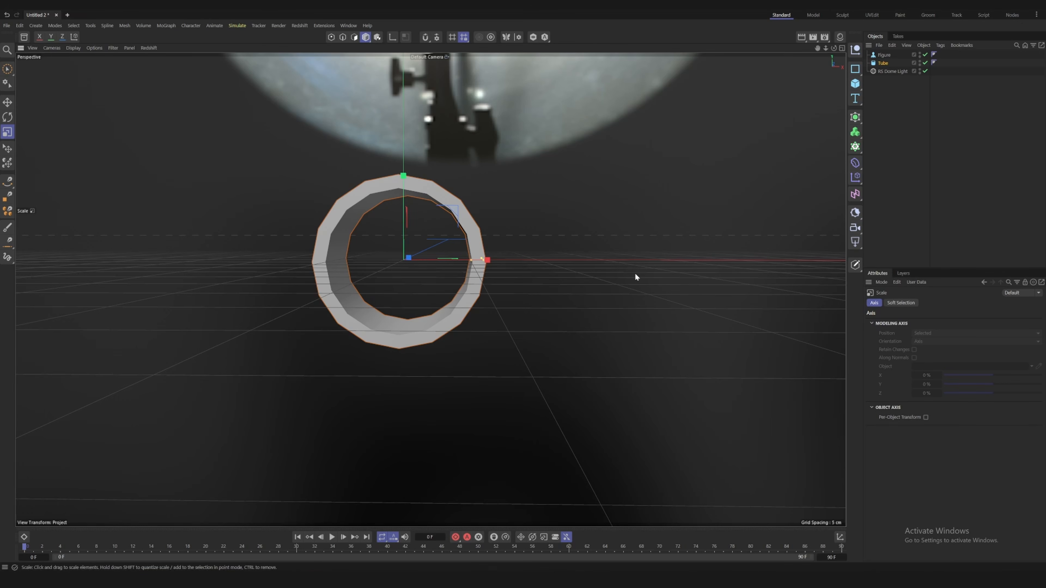
pyautogui.keyDown('alt'); pyautogui.moveTo(438, 257); pyautogui.dragTo(314, 287); pyautogui.keyUp('alt')
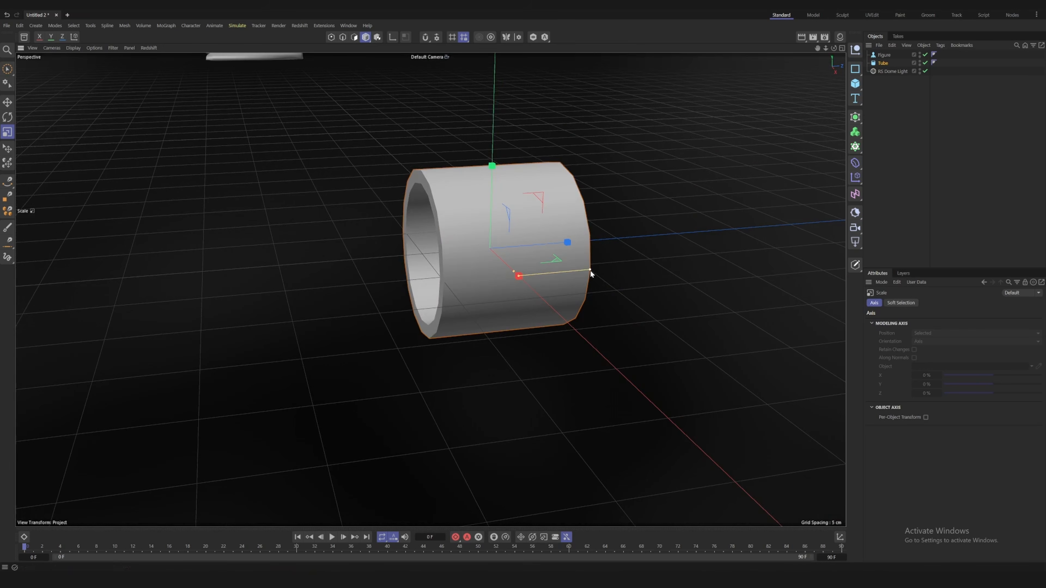
pyautogui.moveTo(590, 270)
pyautogui.mouseDown()
pyautogui.moveTo(523, 272)
pyautogui.moveTo(582, 251)
pyautogui.moveTo(595, 262)
pyautogui.mouseUp()
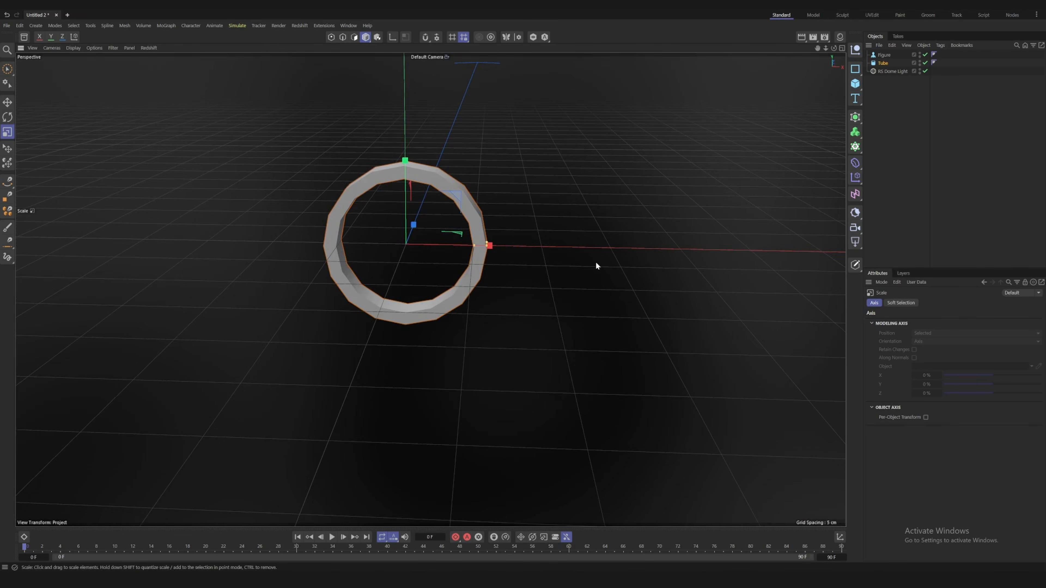
pyautogui.keyDown('alt'); pyautogui.moveTo(458, 239); pyautogui.dragTo(394, 236); pyautogui.keyUp('alt')
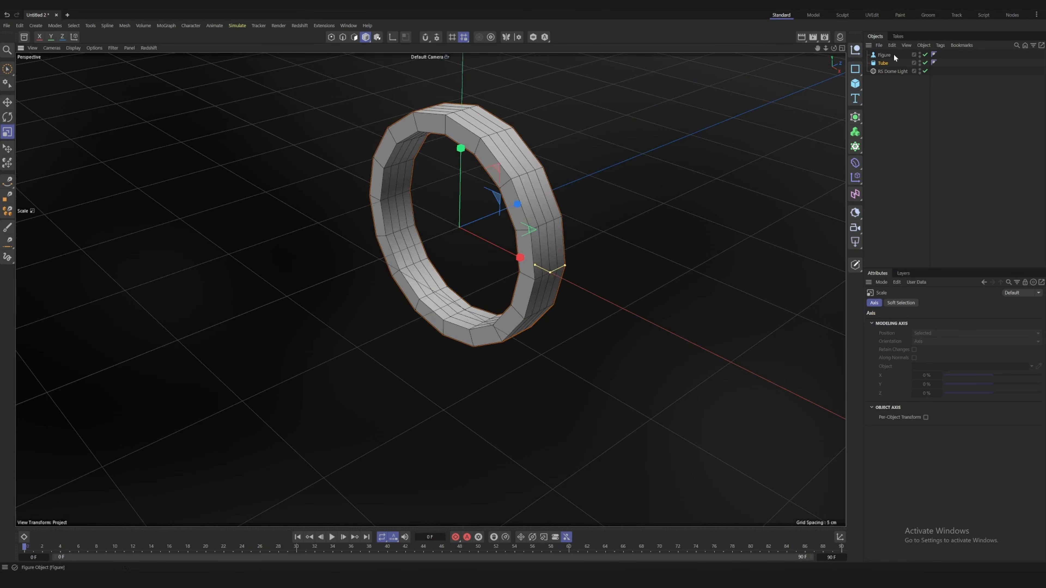
# Set the tube's rotation segments to 60
pyautogui.click(882, 63)
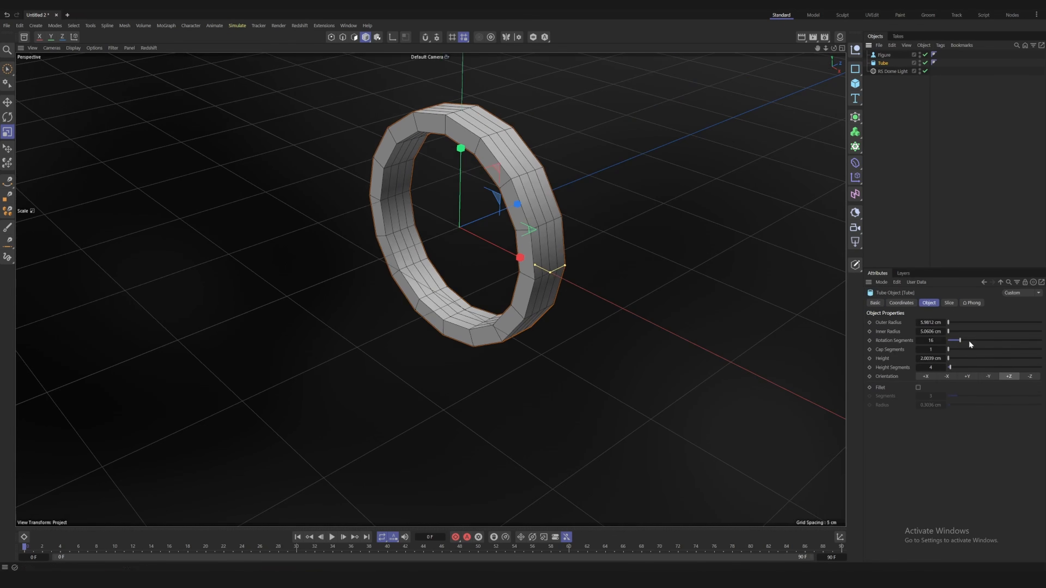
pyautogui.moveTo(968, 344); pyautogui.dragTo(1003, 345)
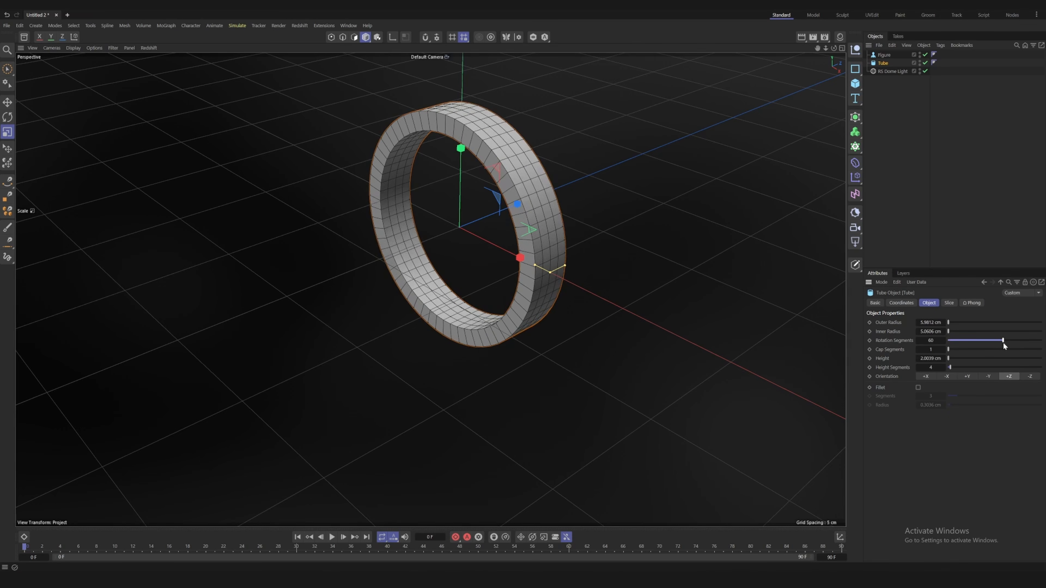
pyautogui.keyDown('alt'); pyautogui.moveTo(493, 283); pyautogui.dragTo(555, 257); pyautogui.keyUp('alt')
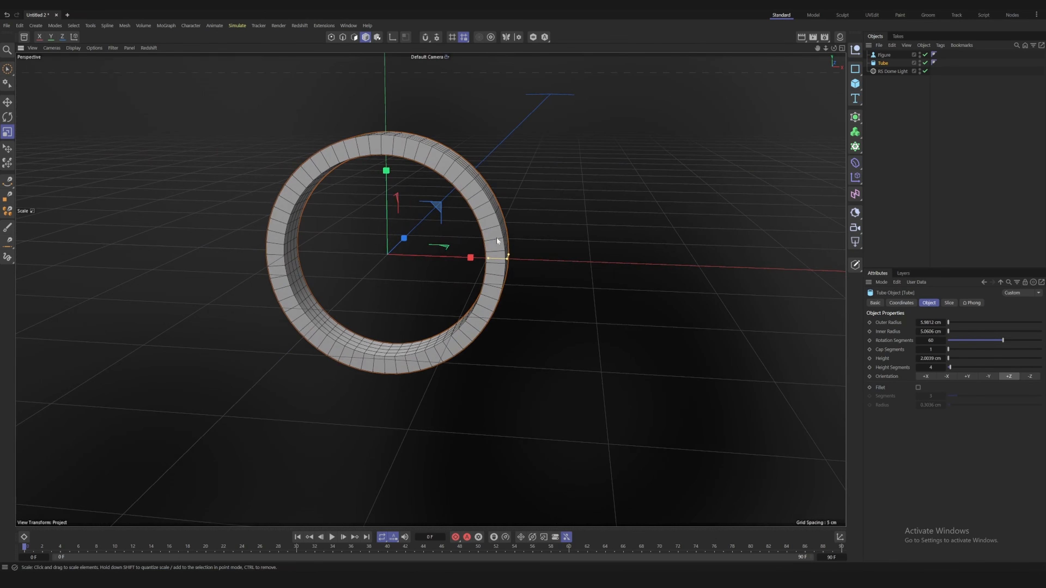
pyautogui.keyDown('alt'); pyautogui.moveTo(497, 238); pyautogui.dragTo(505, 250); pyautogui.keyUp('alt')
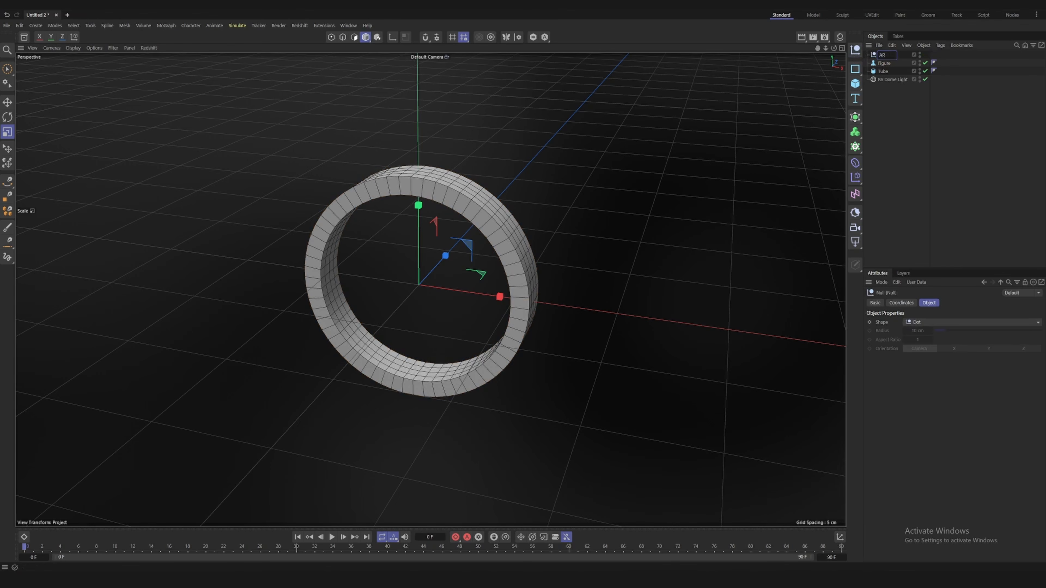
# Store a copy of the tube in a null named ARCHIVE and hide that null in the viewport and renderer
pyautogui.press('Return')
pyautogui.moveTo(884, 57); pyautogui.dragTo(887, 81)
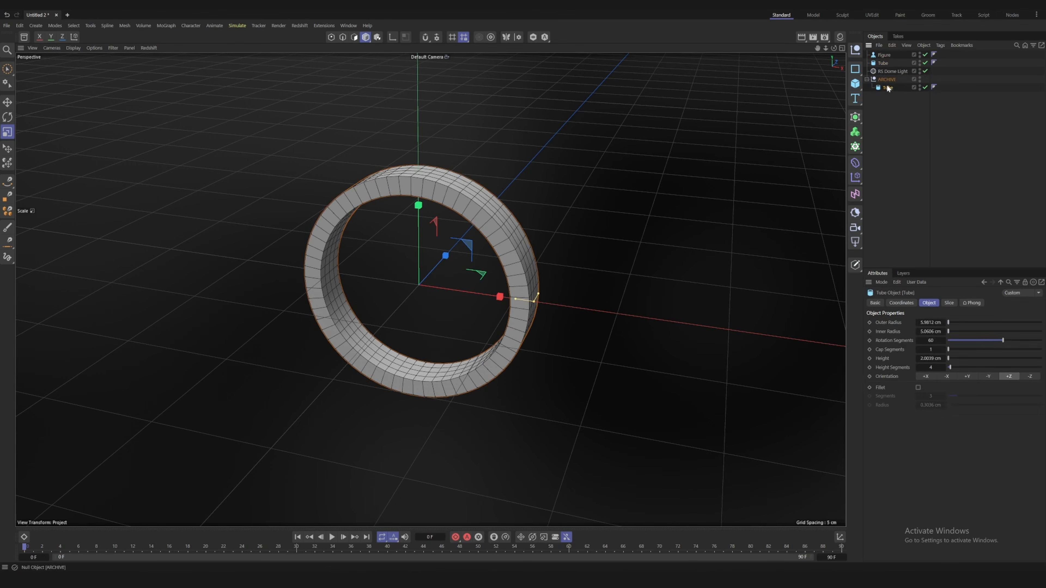
pyautogui.click(867, 79)
pyautogui.click(922, 77)
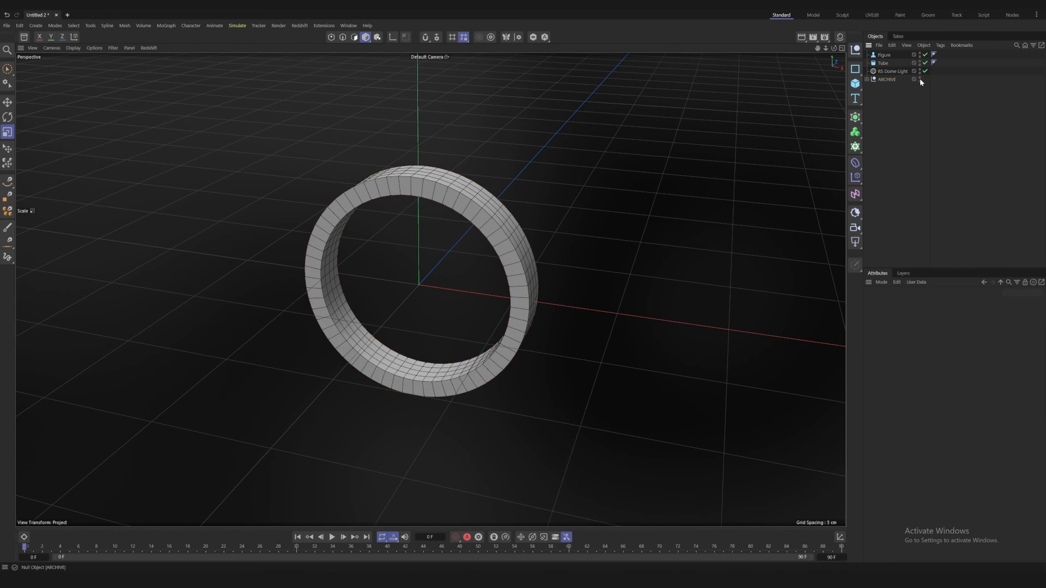
pyautogui.keyDown('alt'); pyautogui.click(920, 78); pyautogui.keyUp('alt')
pyautogui.keyDown('alt'); pyautogui.click(919, 78); pyautogui.keyUp('alt')
# Convert the remaining unarchived tube into an editable polygon object
pyautogui.click(894, 65)
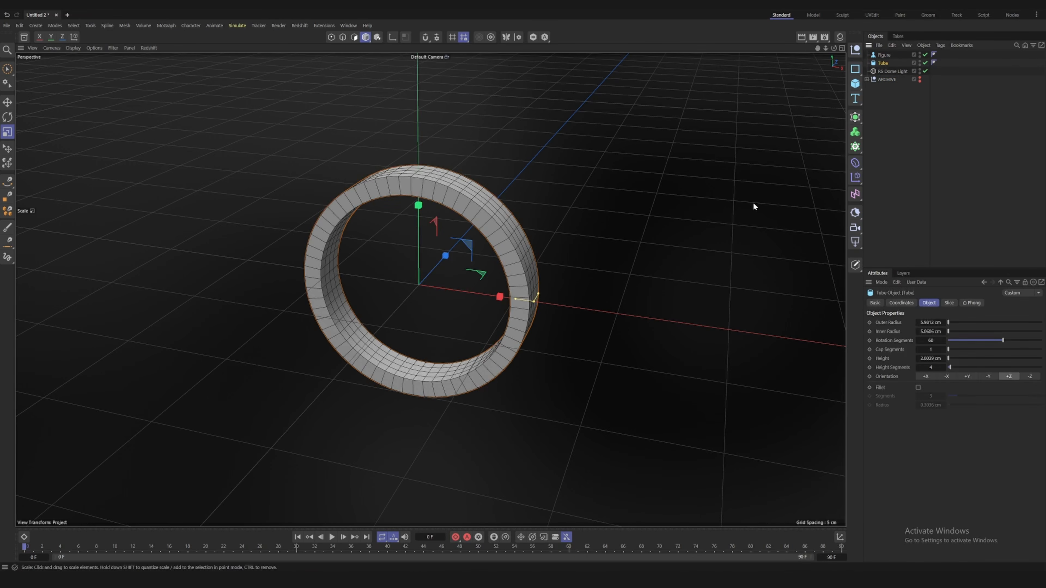
pyautogui.press('c')
pyautogui.keyDown('alt'); pyautogui.moveTo(368, 384); pyautogui.dragTo(325, 402); pyautogui.keyUp('alt')
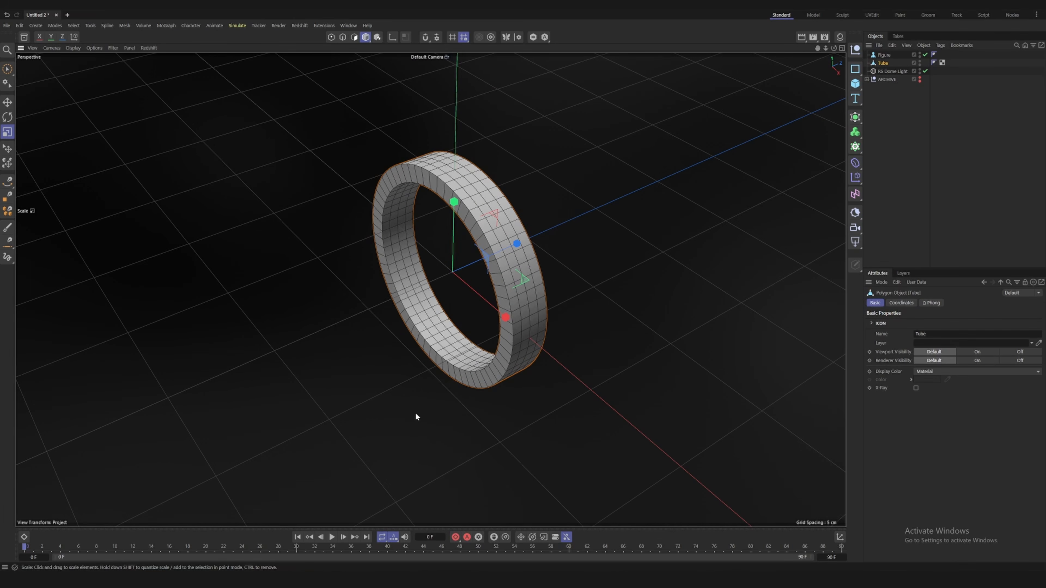
# Loop-select the polygons near the band's bottom with symmetry enabled and scale them narrower across the band's width
pyautogui.click(355, 38)
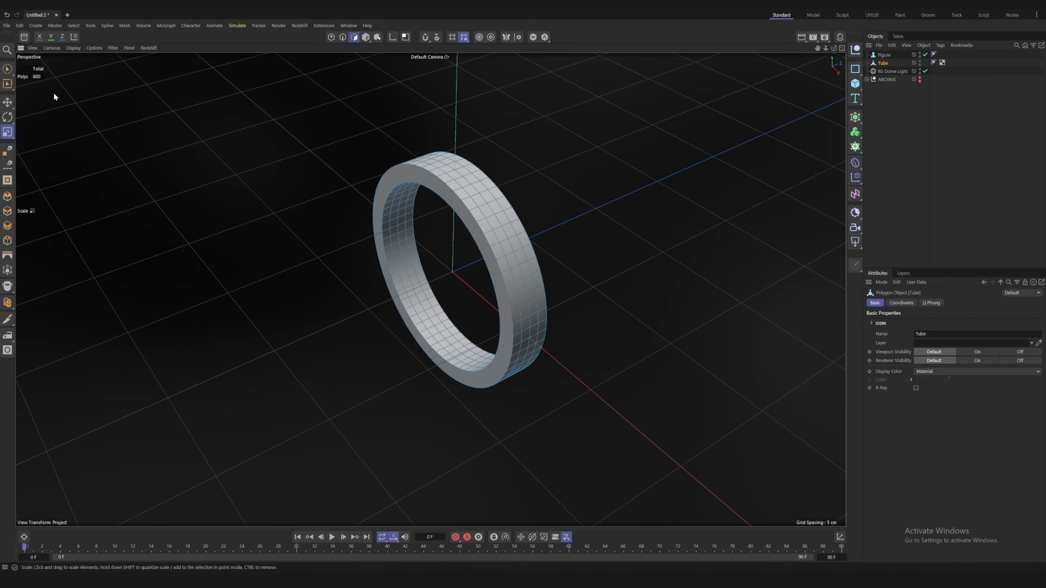
pyautogui.click(9, 88)
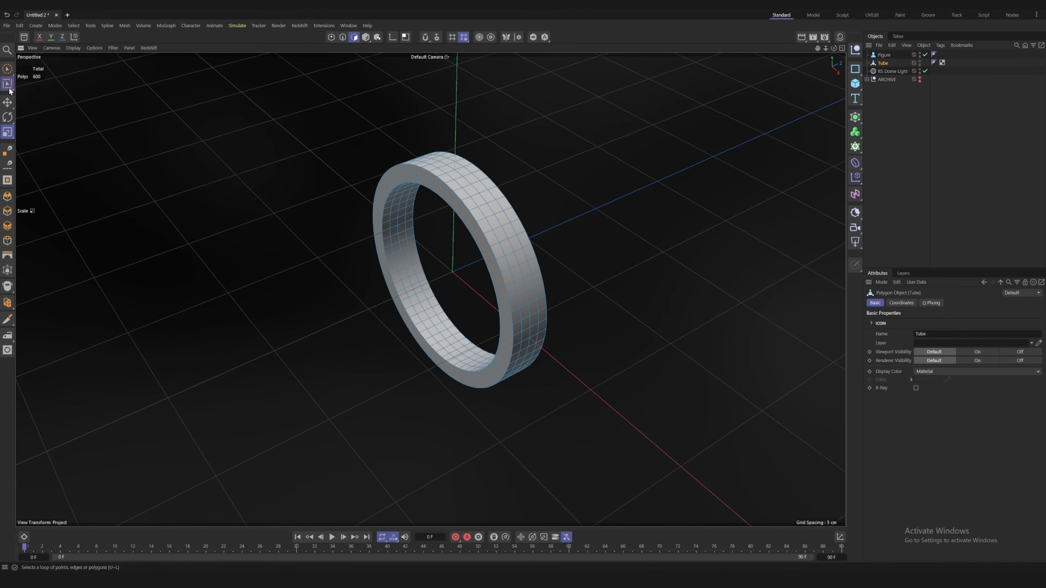
pyautogui.click(437, 342)
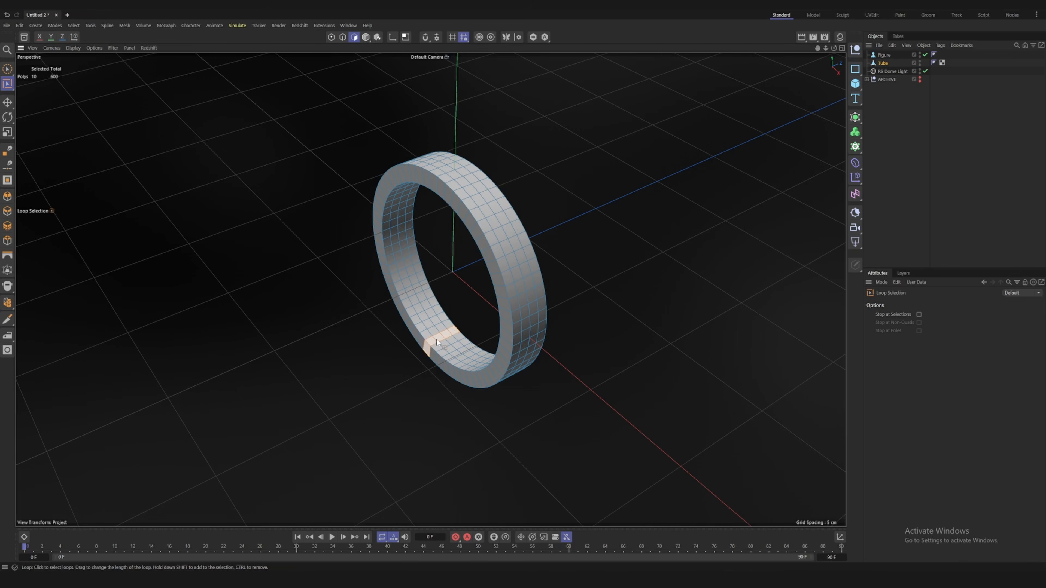
pyautogui.click(503, 39)
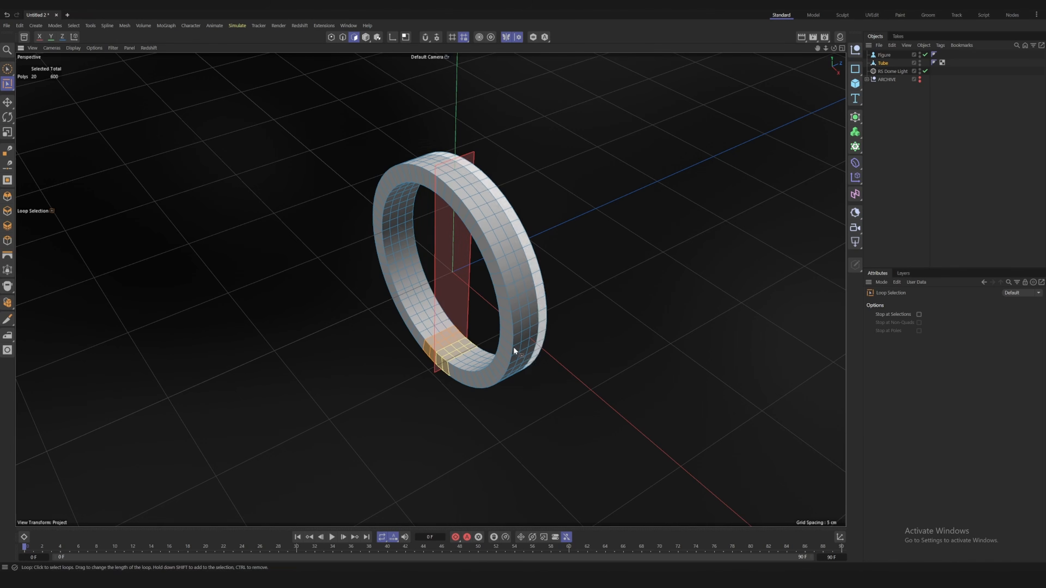
pyautogui.press('t')
pyautogui.moveTo(503, 317); pyautogui.dragTo(480, 333)
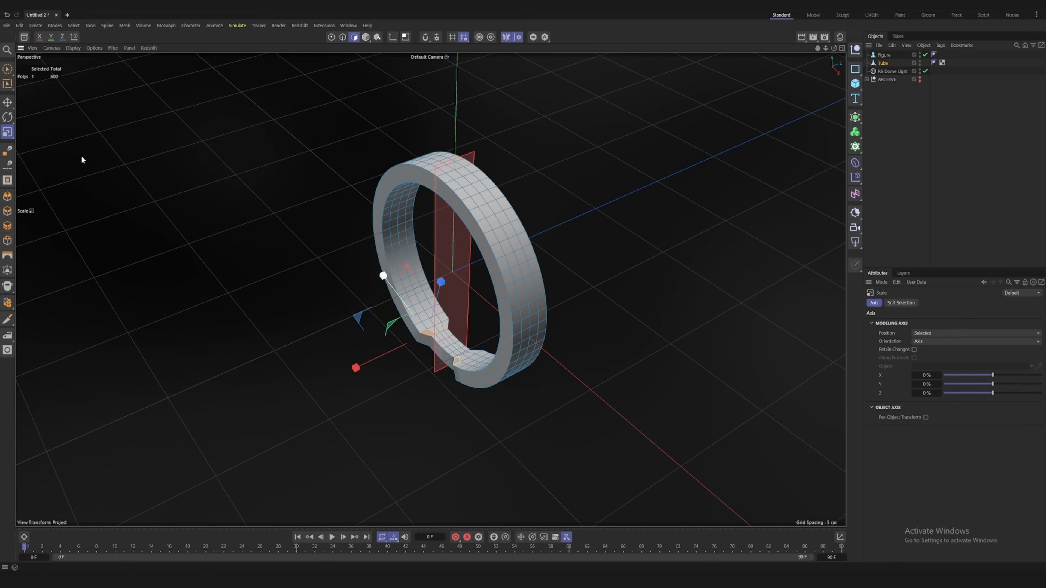
# Scale the neighbouring polygon loops on both sides of the bottom narrower, each less strongly, to continue the taper
pyautogui.click(8, 84)
pyautogui.click(432, 325)
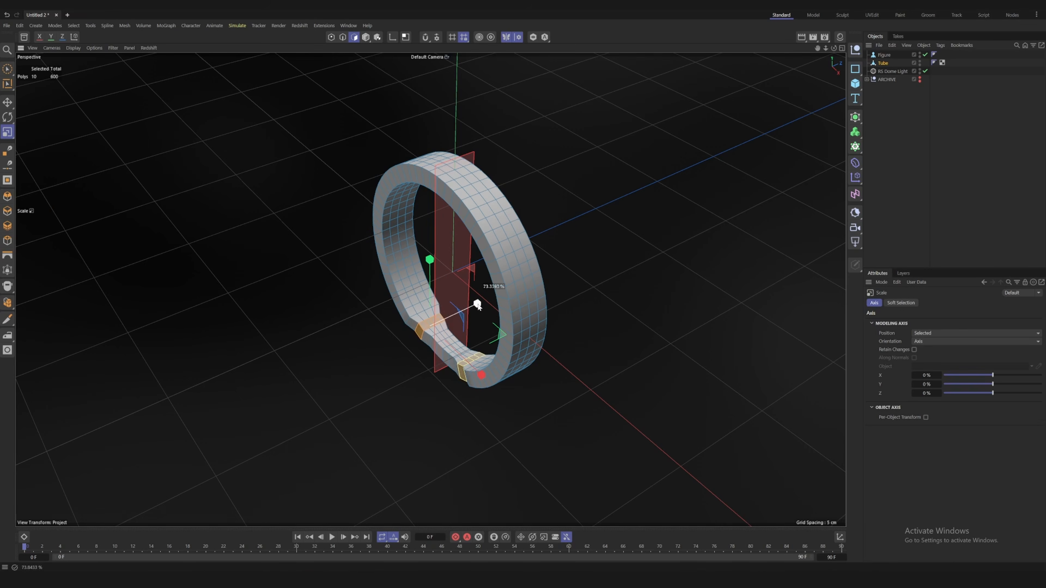
pyautogui.click(422, 305)
pyautogui.click(422, 305)
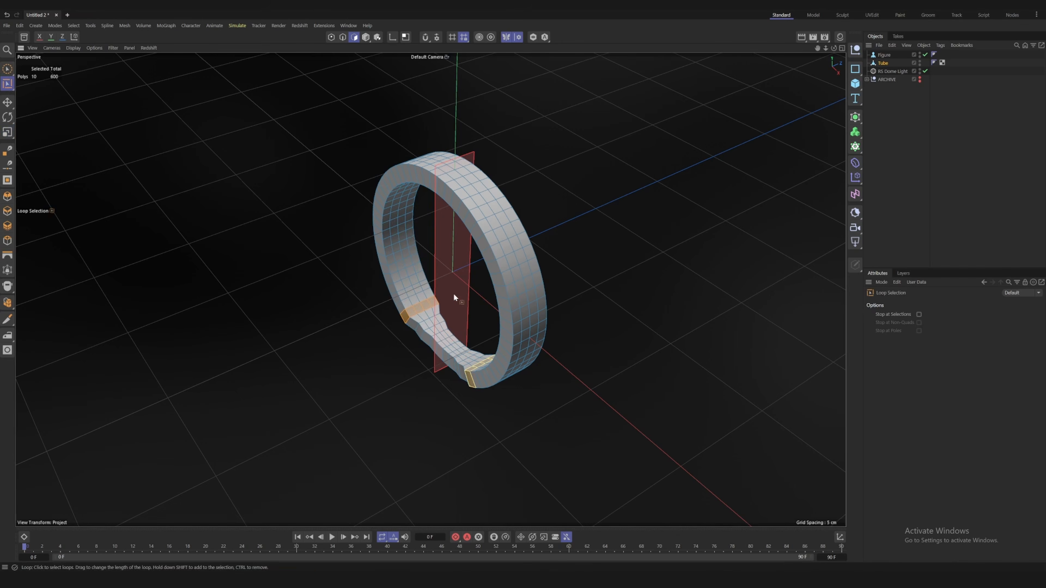
pyautogui.press('t')
pyautogui.moveTo(480, 282); pyautogui.dragTo(470, 287)
# Loop-select the edges beside the narrowed section and scale them across the width to smooth the transition
pyautogui.click(342, 37)
pyautogui.click(7, 83)
pyautogui.click(424, 291)
pyautogui.press('t')
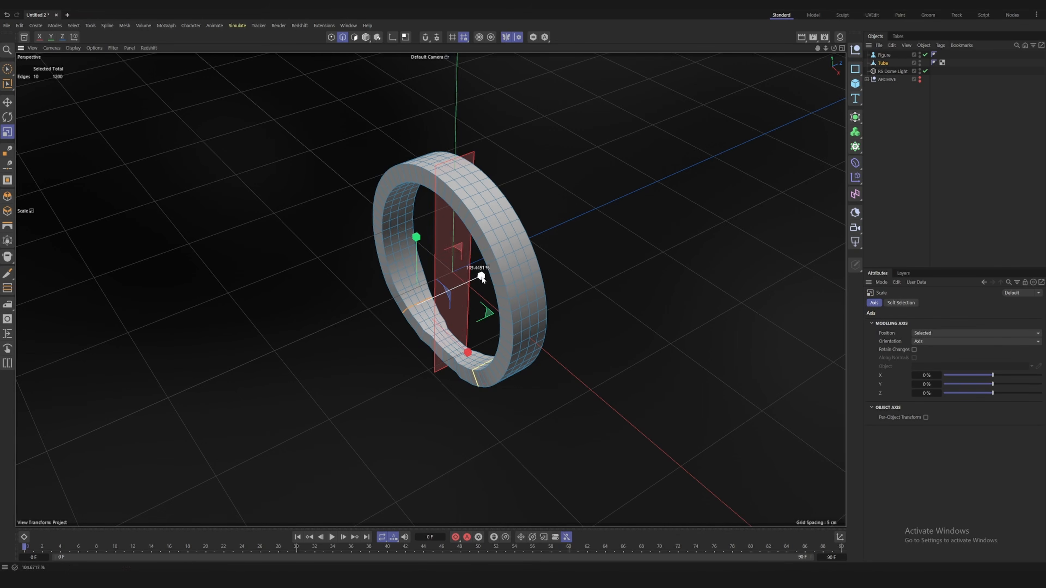
pyautogui.moveTo(481, 278); pyautogui.dragTo(511, 402)
pyautogui.moveTo(448, 266); pyautogui.dragTo(368, 302)
# Undo the last few edge-loop adjustments on the band
pyautogui.hotkey('ctrl', 'z')
pyautogui.hotkey('ctrl', 'z')
pyautogui.hotkey('ctrl', 'z')
pyautogui.hotkey('ctrl', 'z')
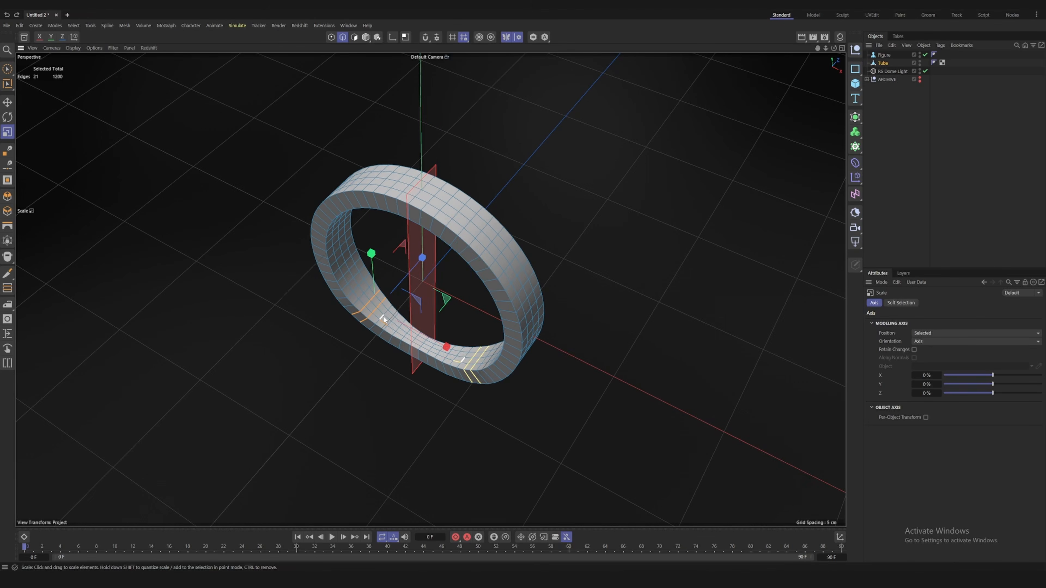
# Select the edge loops near the band's bottom and scale their width to even out the taper
pyautogui.keyDown('shift'); pyautogui.click(380, 319); pyautogui.keyUp('shift')
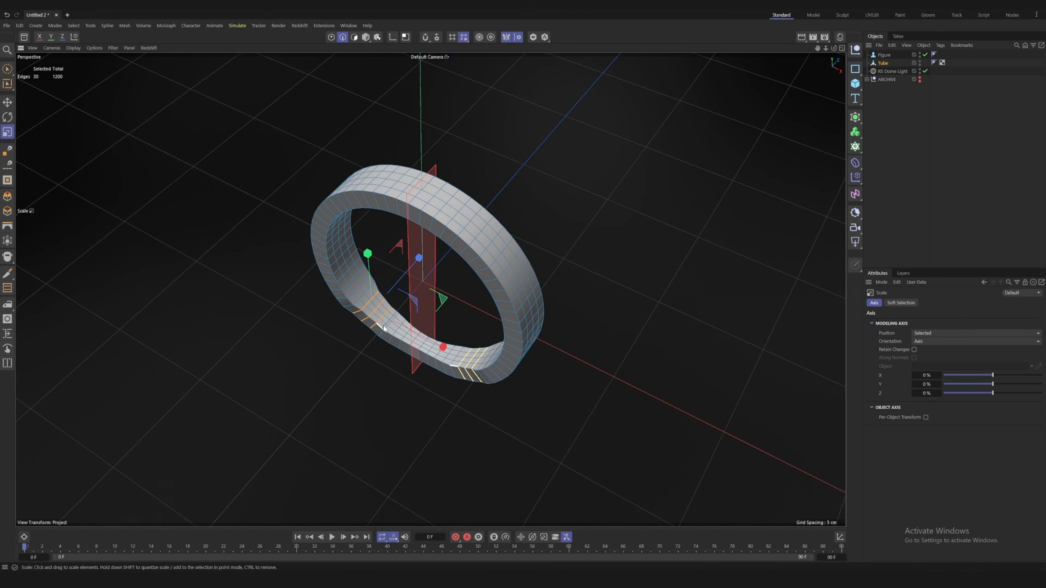
pyautogui.doubleClick(382, 331)
pyautogui.moveTo(435, 272); pyautogui.dragTo(394, 242)
pyautogui.doubleClick(392, 337)
# Select the edge loops further up the band's lower side one after another and blend them into the taper
pyautogui.doubleClick(359, 314)
pyautogui.doubleClick(360, 299)
pyautogui.doubleClick(356, 288)
pyautogui.keyDown('alt'); pyautogui.moveTo(393, 243); pyautogui.dragTo(356, 231); pyautogui.keyUp('alt')
pyautogui.doubleClick(355, 269)
# Adjust the width of the bottom centre and side edge loops to finish the taper, and clear the edge selection
pyautogui.moveTo(437, 247); pyautogui.dragTo(459, 315)
pyautogui.doubleClick(408, 339)
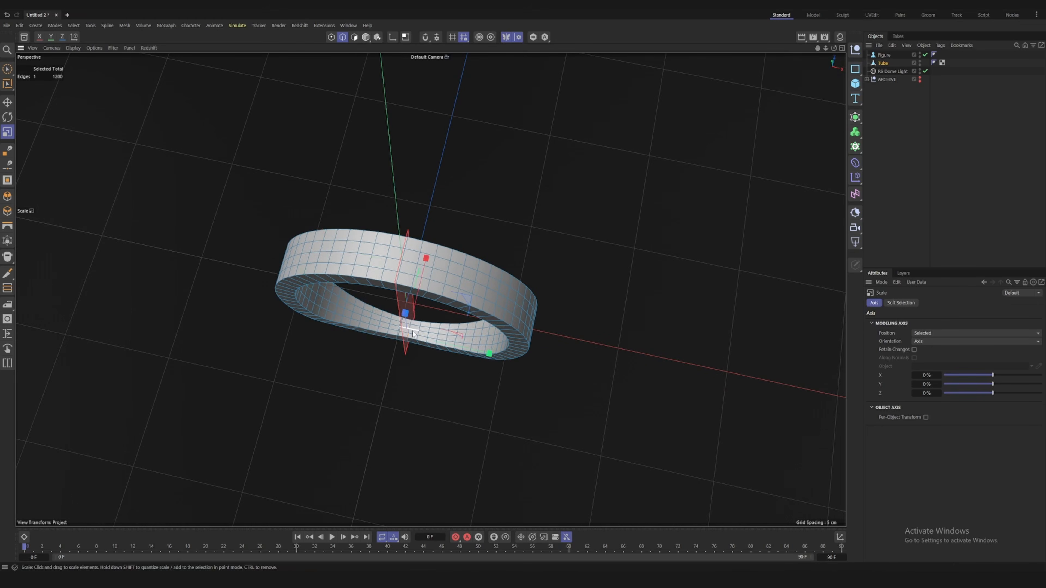
pyautogui.moveTo(430, 257); pyautogui.dragTo(567, 278)
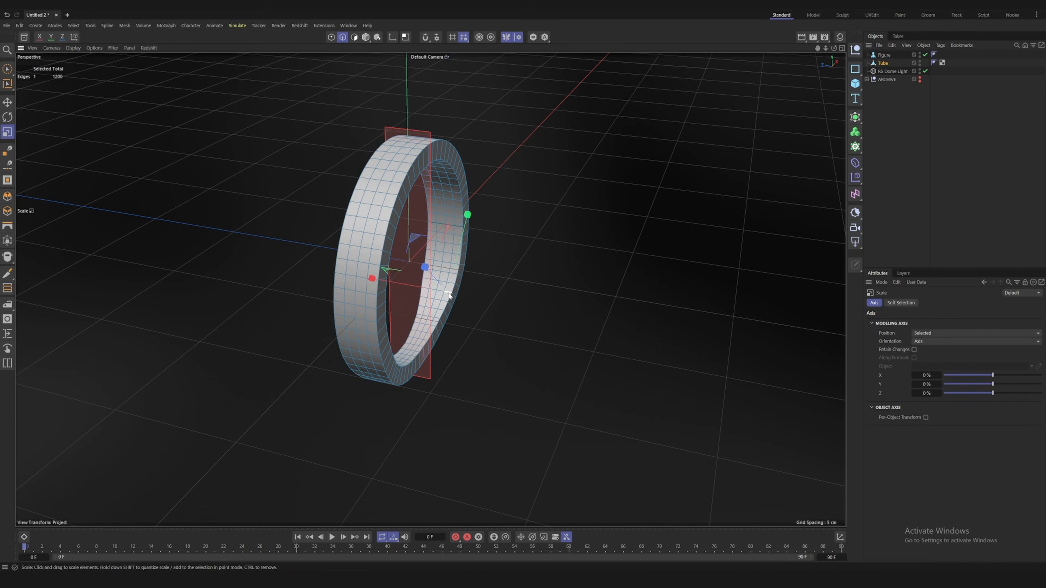
pyautogui.moveTo(361, 282); pyautogui.dragTo(367, 271)
pyautogui.doubleClick(458, 283)
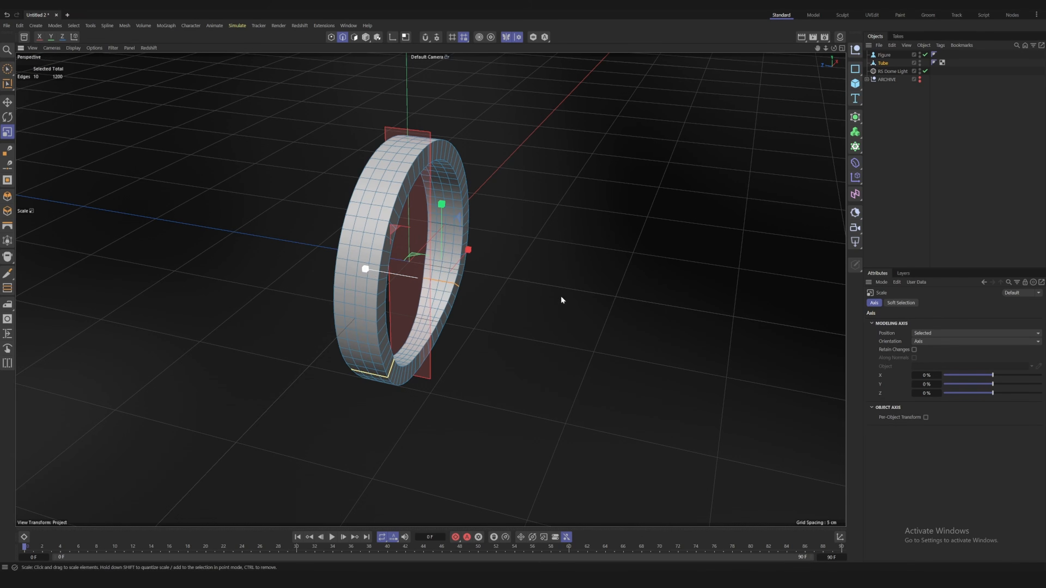
pyautogui.click(561, 295)
pyautogui.keyDown('alt'); pyautogui.moveTo(560, 296); pyautogui.dragTo(427, 292); pyautogui.keyUp('alt')
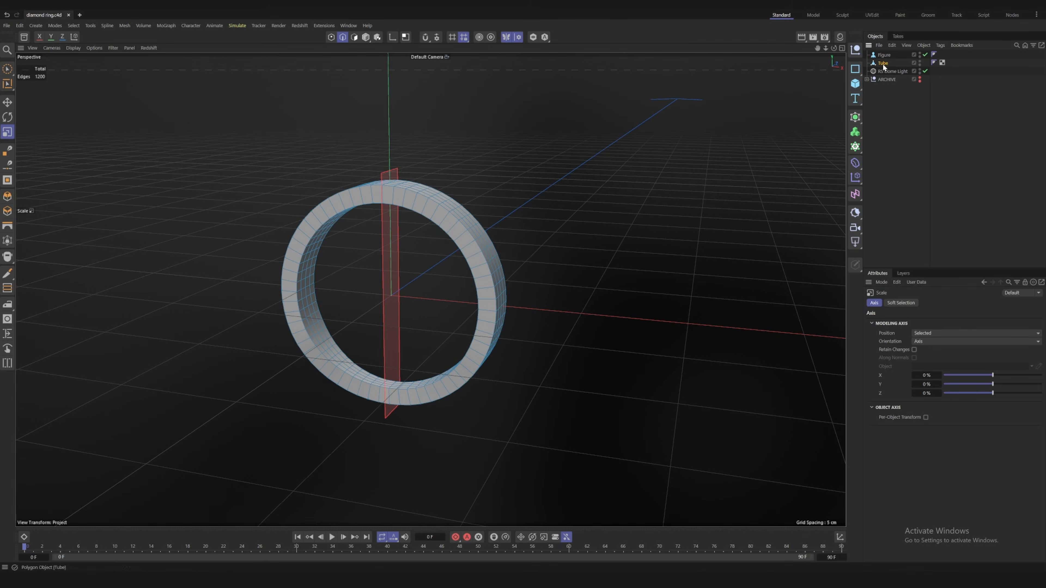
# Rename the Tube object as "ring shape" and deselect it
pyautogui.doubleClick(883, 62)
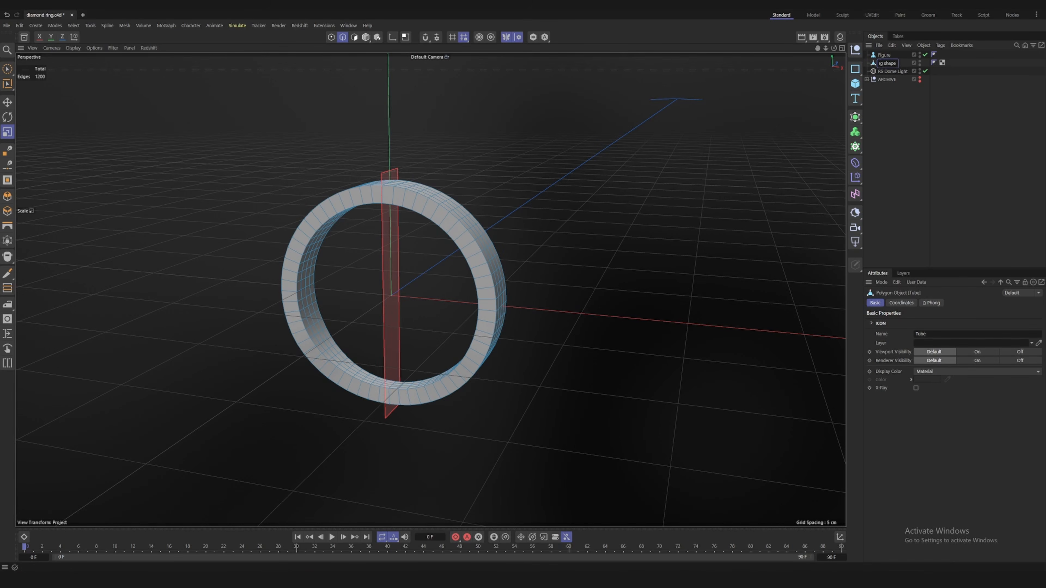
pyautogui.write('rimg shape')
pyautogui.press('Return')
pyautogui.press('Left')
pyautogui.press('Left')
pyautogui.press('Left')
pyautogui.press('Left')
pyautogui.press('Left')
pyautogui.press('Left')
pyautogui.press('Left')
pyautogui.press('BackSpace')
pyautogui.write('n')
pyautogui.press('Return')
pyautogui.click(887, 130)
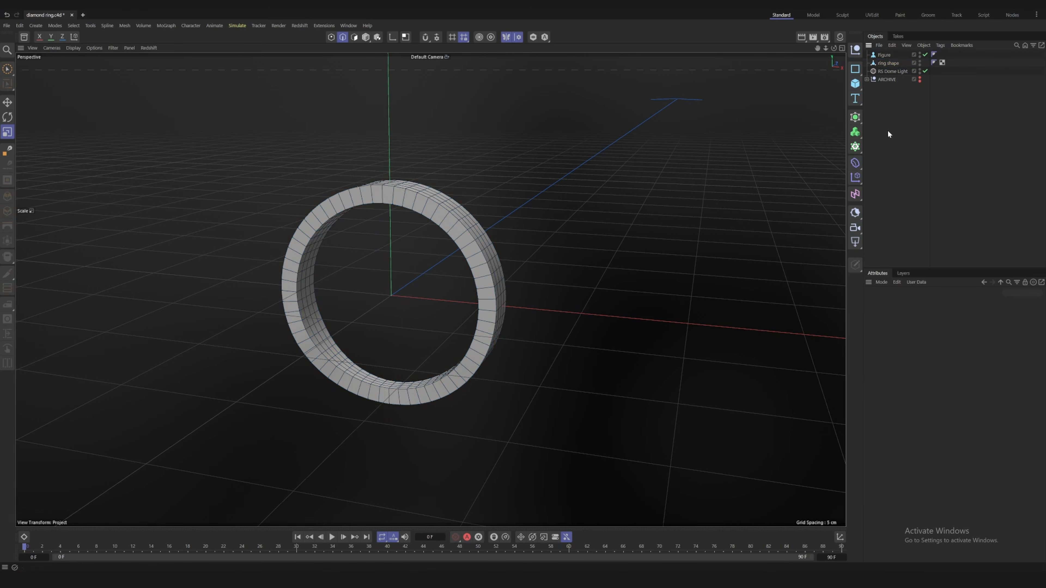
# Delete the reference Figure object and save the project
pyautogui.click(882, 56)
pyautogui.press('Delete')
pyautogui.hotkey('ctrl', 's')
# Add a Cone primitive to the scene
pyautogui.keyDown('alt'); pyautogui.moveTo(501, 228); pyautogui.dragTo(580, 231, button='middle'); pyautogui.keyUp('alt')
pyautogui.keyDown('alt'); pyautogui.moveTo(580, 235); pyautogui.dragTo(498, 308); pyautogui.keyUp('alt')
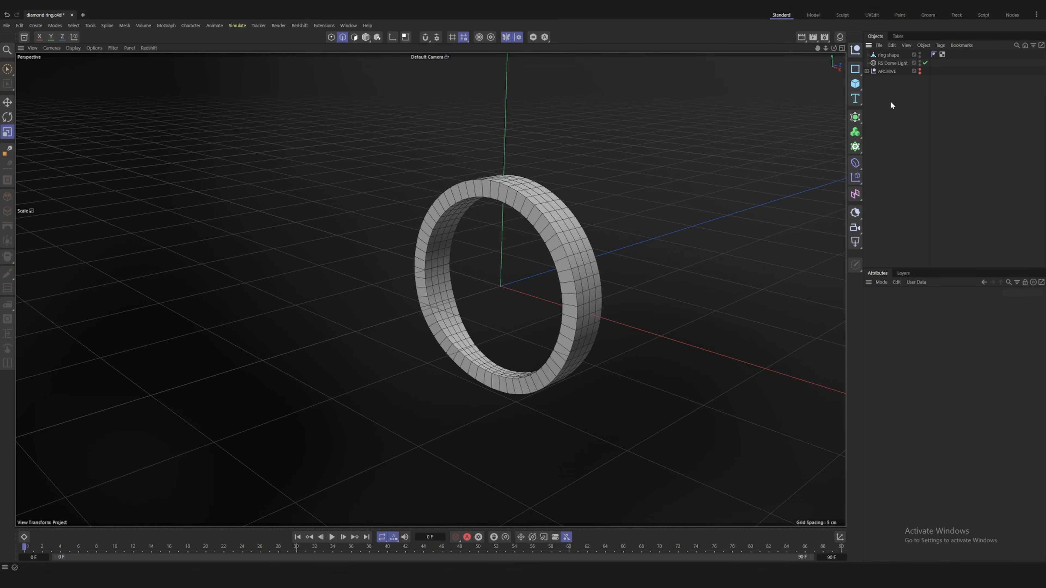
pyautogui.keyDown('alt'); pyautogui.moveTo(619, 168); pyautogui.dragTo(674, 165); pyautogui.keyUp('alt')
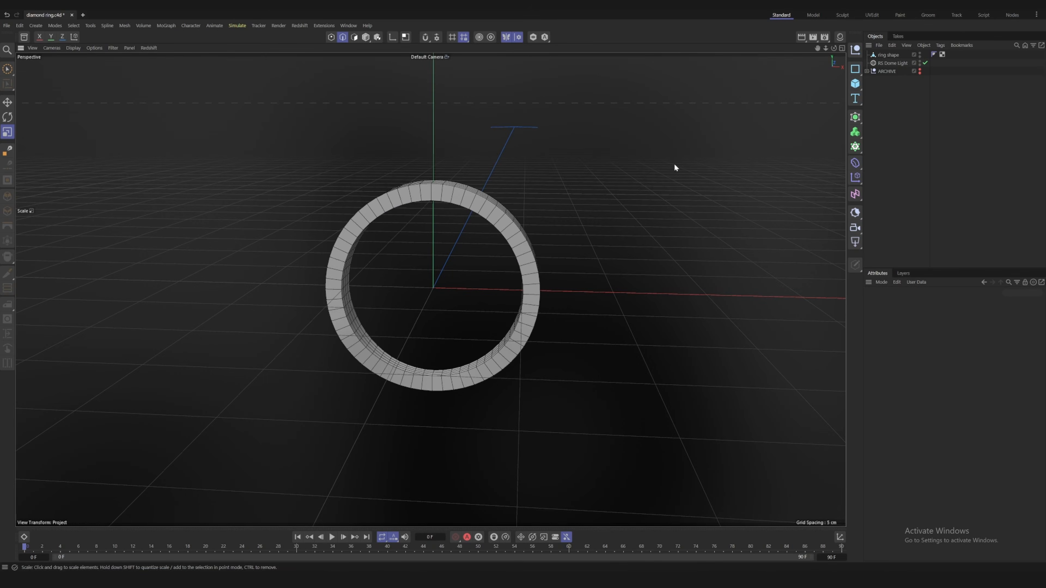
pyautogui.click(855, 84)
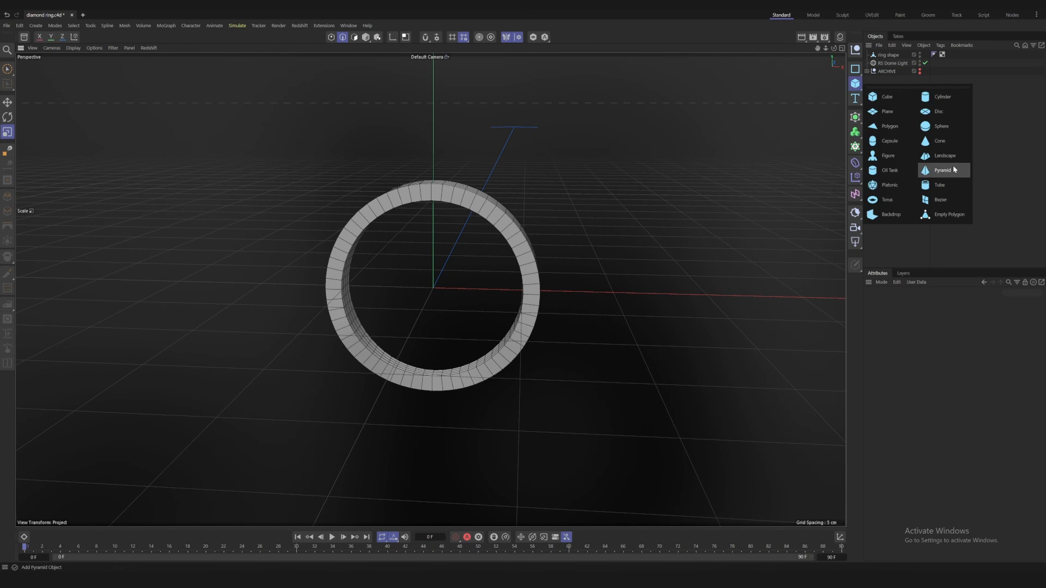
pyautogui.click(954, 145)
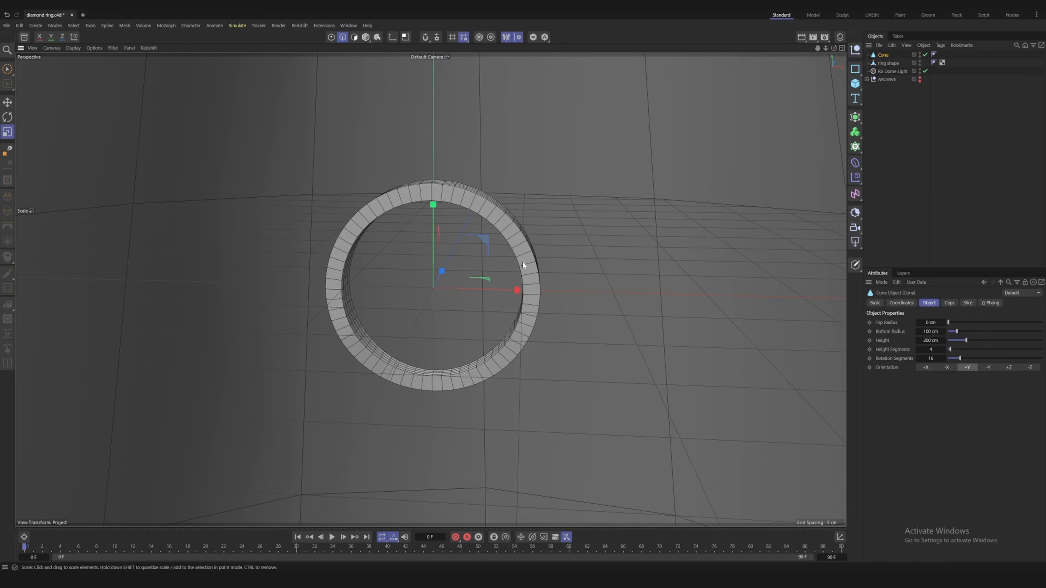
# Scale the cone down to about 2.47 cm bottom radius and 4.93 cm height, and orient it along -Y
pyautogui.moveTo(656, 185); pyautogui.dragTo(347, 266)
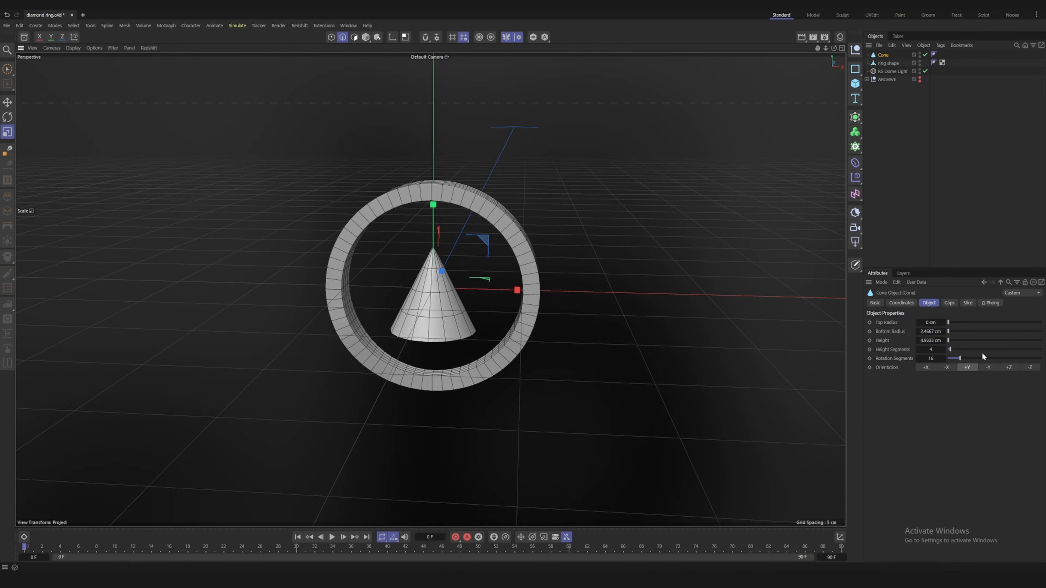
pyautogui.click(1010, 367)
pyautogui.click(988, 367)
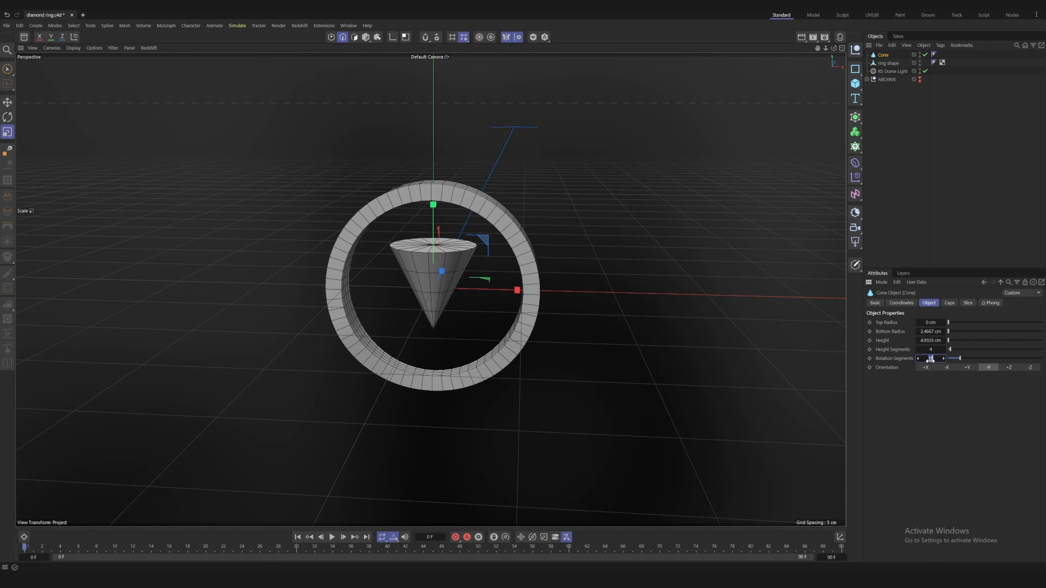
# Set the cone to 8 rotation segments and 2 height segments, and switch to polygon mode
pyautogui.moveTo(930, 359); pyautogui.dragTo(929, 359)
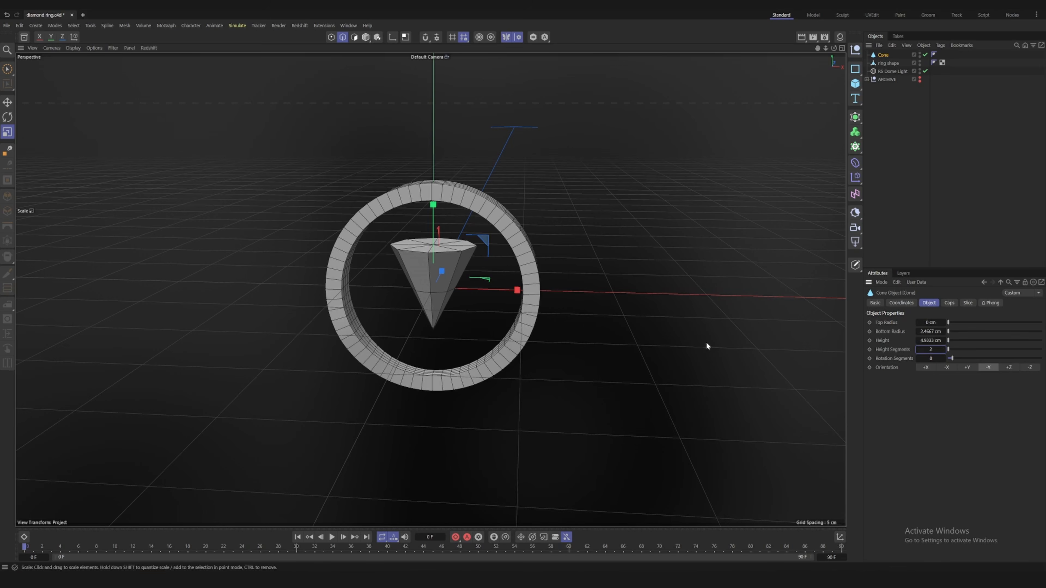
pyautogui.press('9')
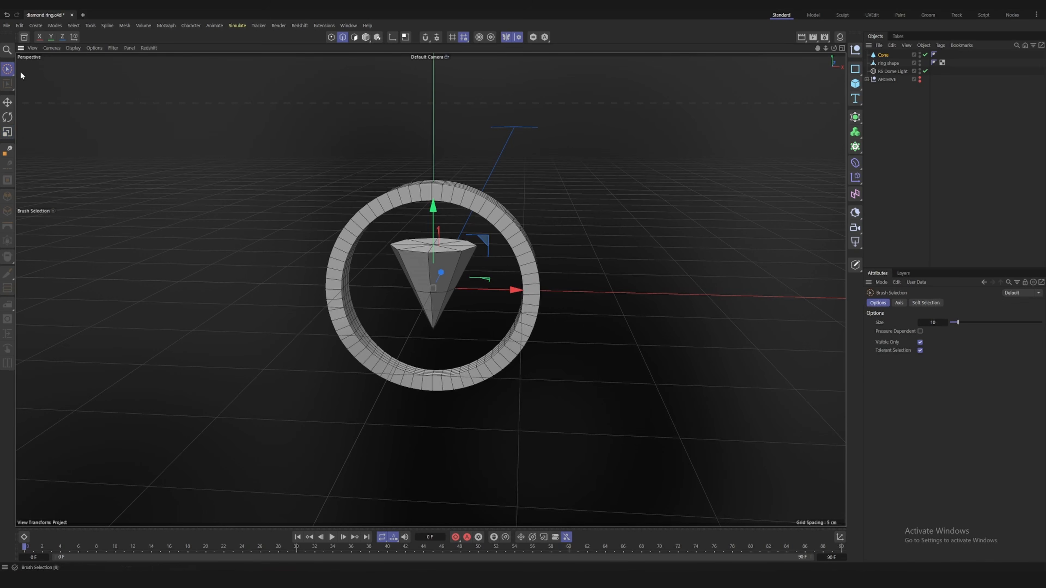
pyautogui.click(356, 37)
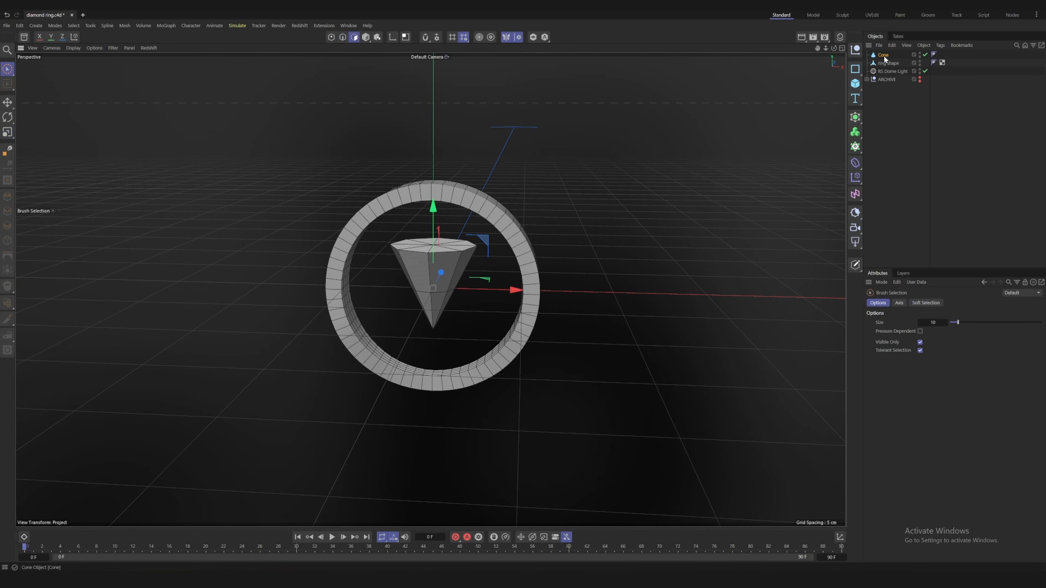
# Store a copy of the cone in the ARCHIVE group and make the original cone editable
pyautogui.keyDown('ctrl'); pyautogui.moveTo(884, 56); pyautogui.dragTo(886, 80); pyautogui.keyUp('ctrl')
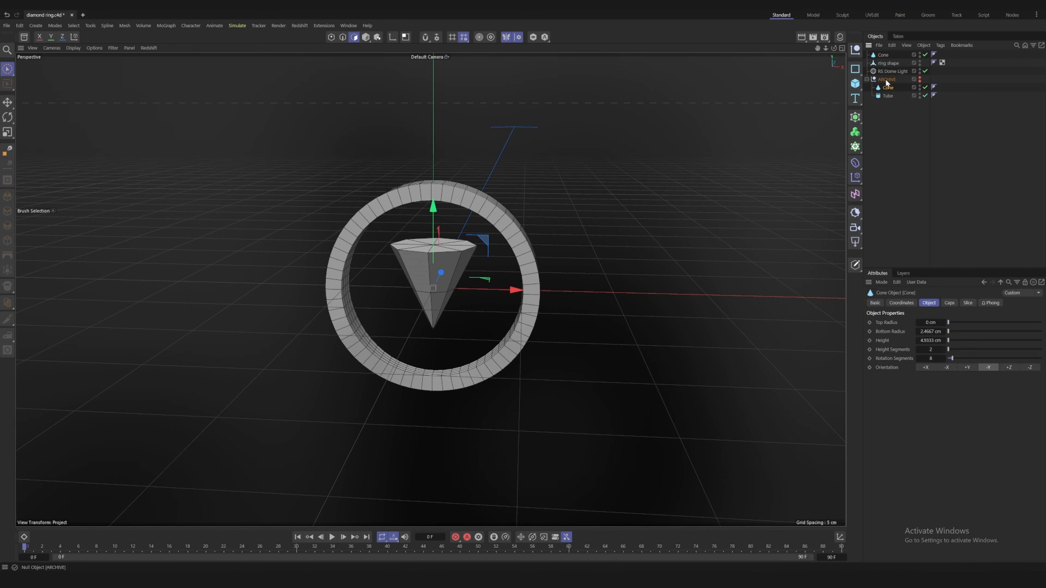
pyautogui.click(867, 79)
pyautogui.click(885, 54)
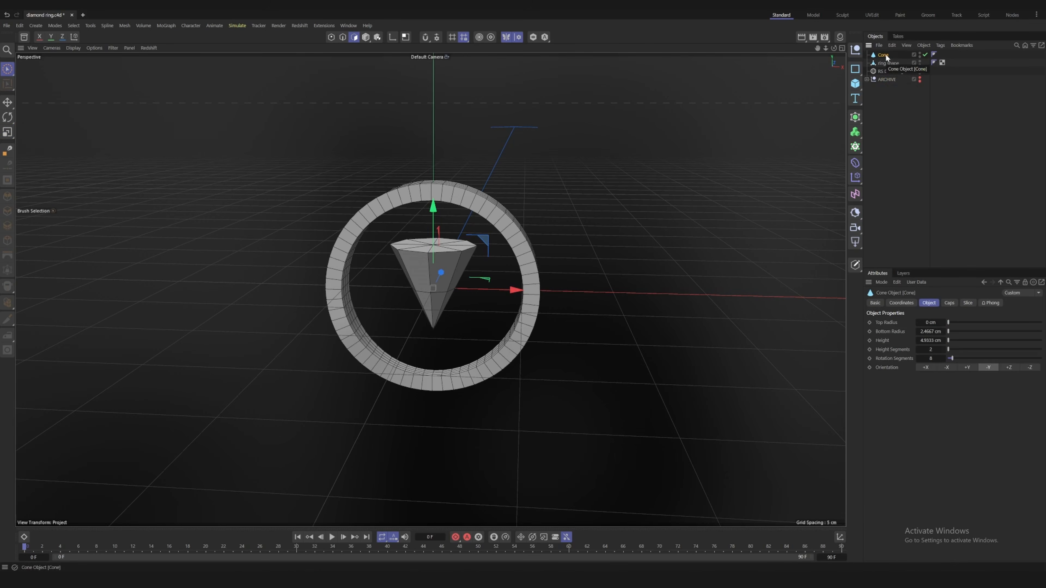
pyautogui.press('c')
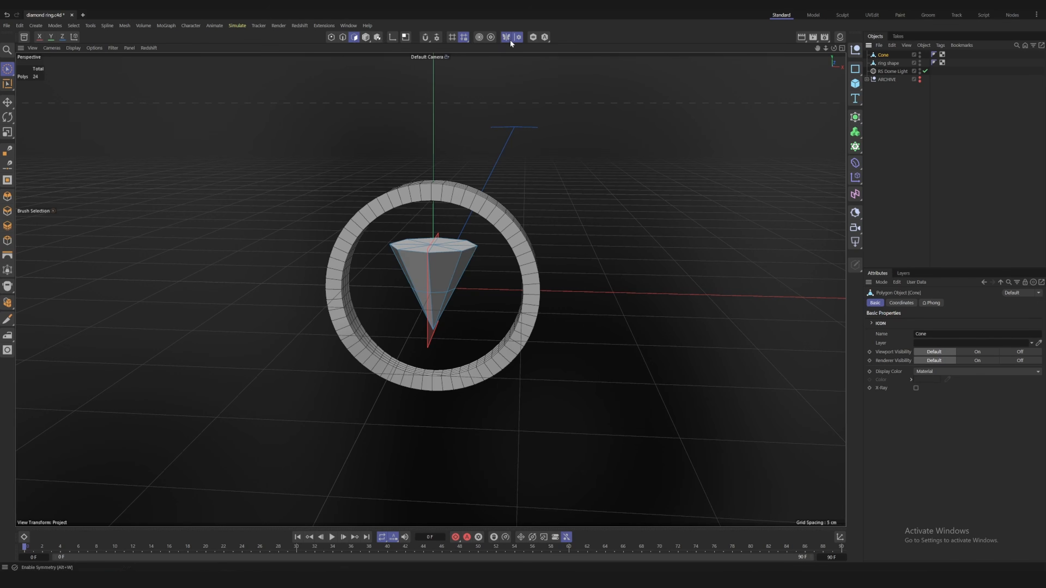
# With symmetry turned off, select the cone's eight top polygons and extrude them upward twice
pyautogui.keyDown('alt'); pyautogui.moveTo(418, 256); pyautogui.dragTo(434, 244); pyautogui.keyUp('alt')
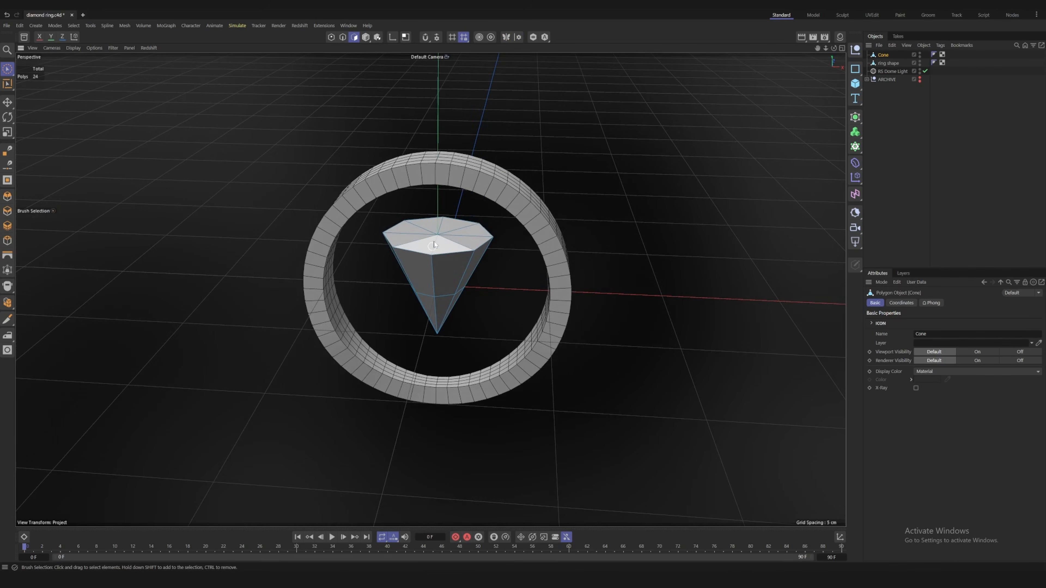
pyautogui.click(7, 69)
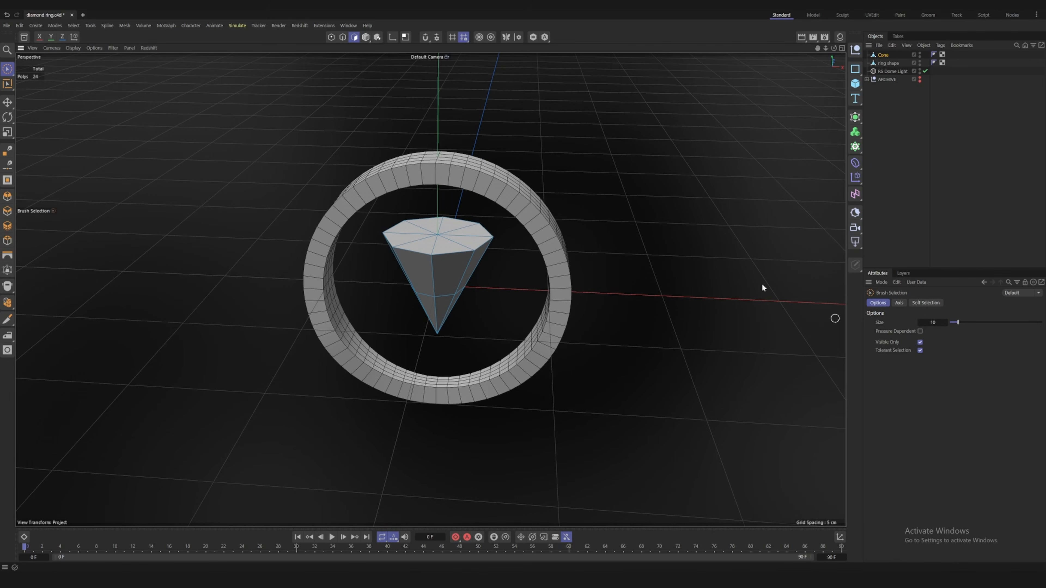
pyautogui.moveTo(479, 240); pyautogui.dragTo(441, 232)
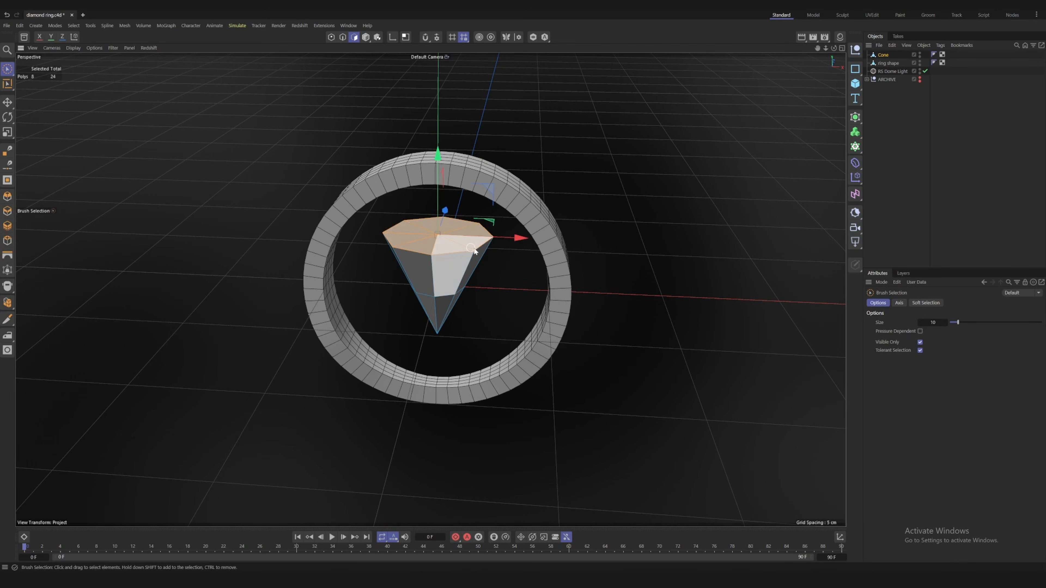
pyautogui.click(7, 212)
pyautogui.keyDown('alt'); pyautogui.moveTo(498, 323); pyautogui.dragTo(445, 212); pyautogui.keyUp('alt')
pyautogui.moveTo(582, 264); pyautogui.dragTo(617, 262)
# Scale the extruded top polygons inward and fine-tune their height to form the crown, leaving nothing selected
pyautogui.press('t')
pyautogui.moveTo(694, 258); pyautogui.dragTo(474, 244)
pyautogui.press('e')
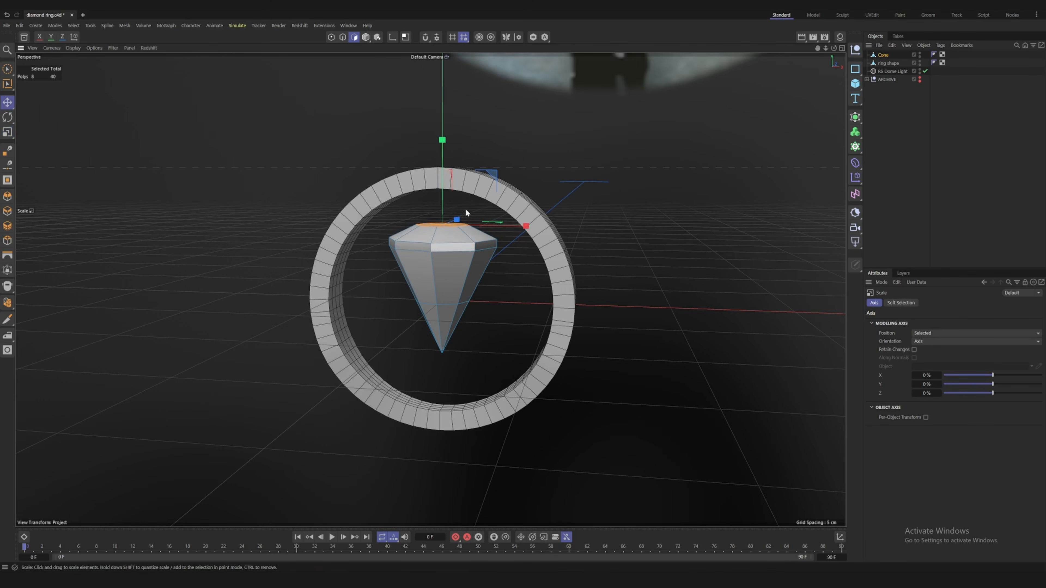
pyautogui.moveTo(441, 142); pyautogui.dragTo(442, 145)
pyautogui.moveTo(441, 143); pyautogui.dragTo(441, 142)
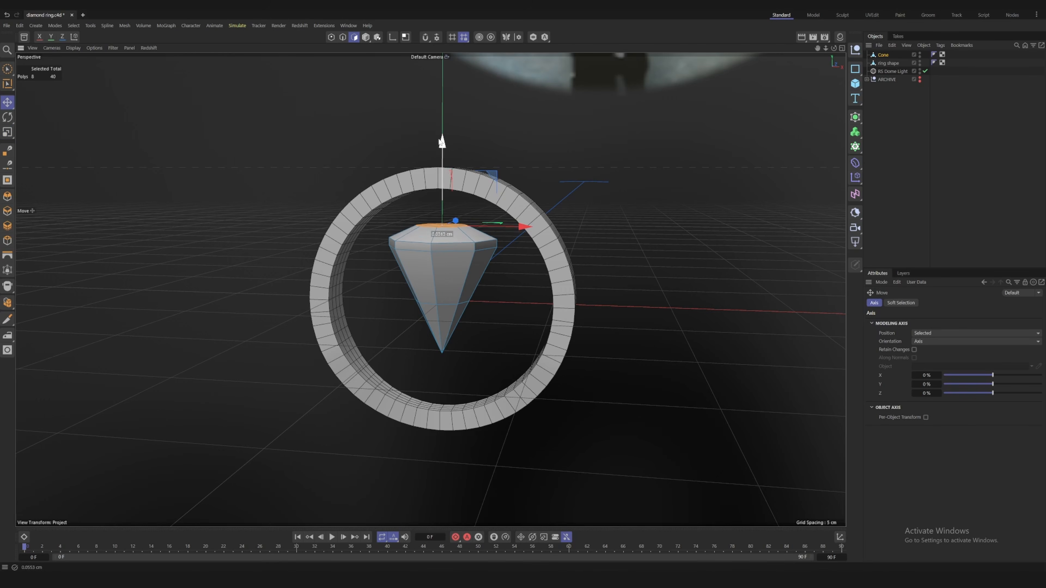
pyautogui.keyDown('alt'); pyautogui.moveTo(466, 240); pyautogui.dragTo(497, 260); pyautogui.keyUp('alt')
pyautogui.click(489, 287)
# Select the edge loop halfway down the cone's lower part and move it upward
pyautogui.press('u')
pyautogui.press('l')
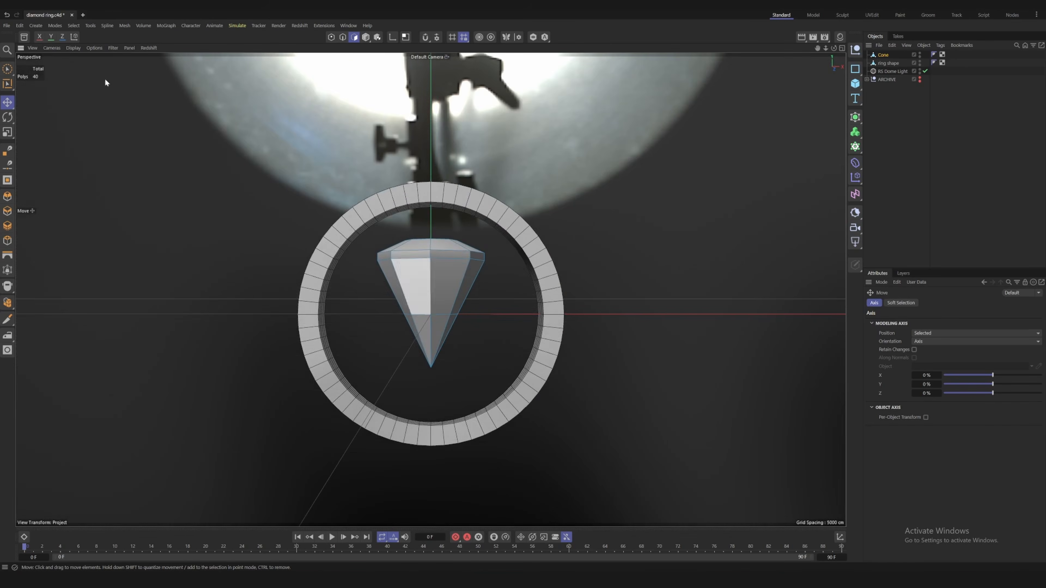
pyautogui.click(342, 37)
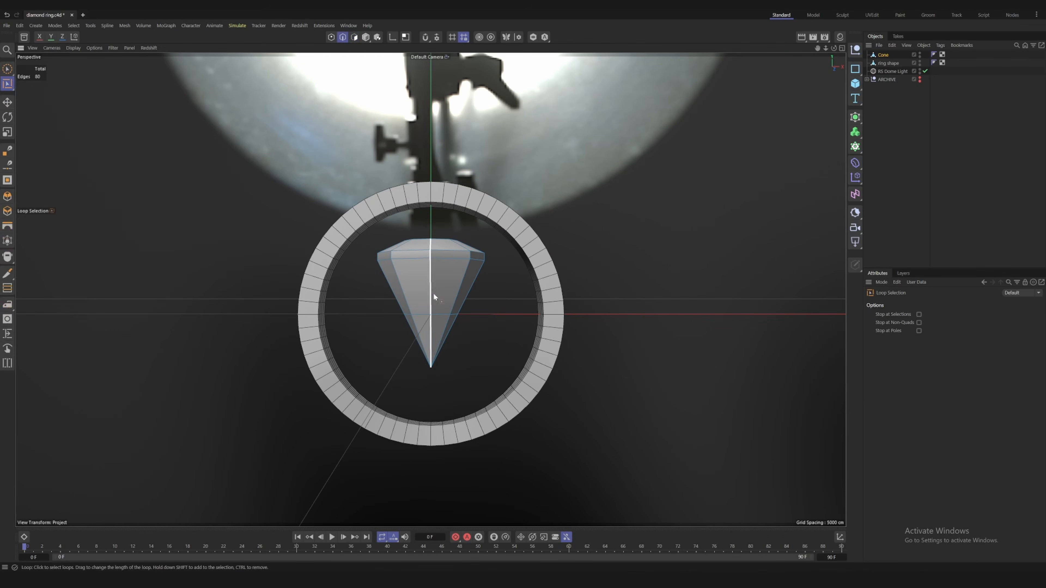
pyautogui.press('e')
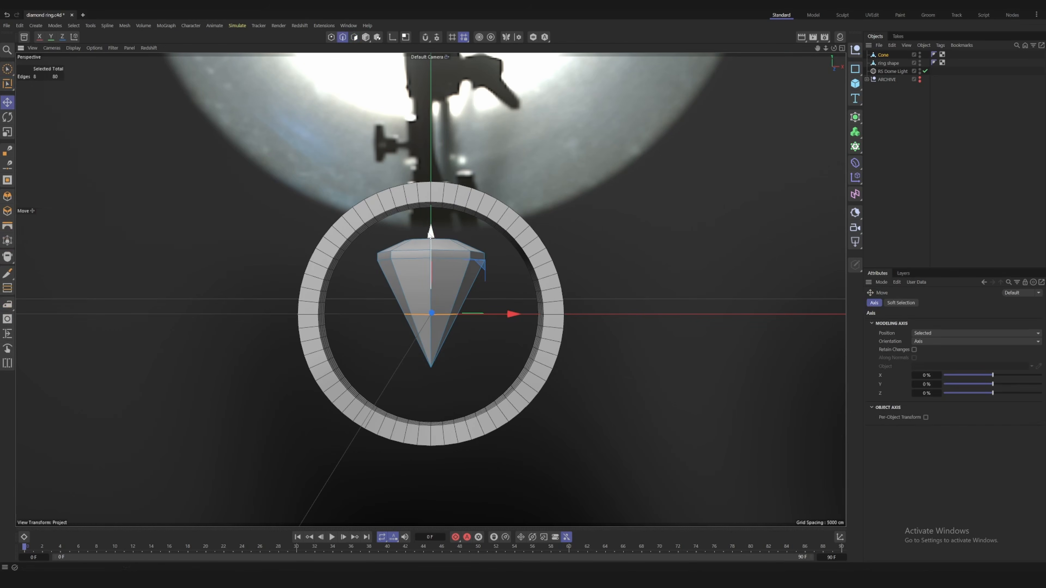
pyautogui.moveTo(430, 232)
pyautogui.mouseDown()
pyautogui.moveTo(431, 204)
pyautogui.moveTo(429, 215)
pyautogui.mouseUp()
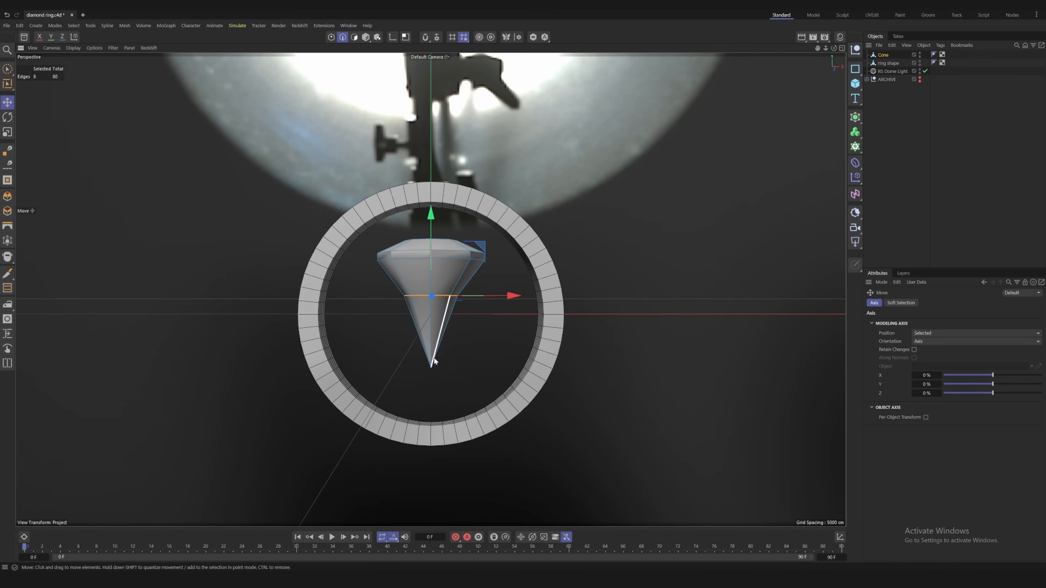
# Select the points at the cone's lower tip and move them up to shorten the stone
pyautogui.click(332, 37)
pyautogui.click(8, 68)
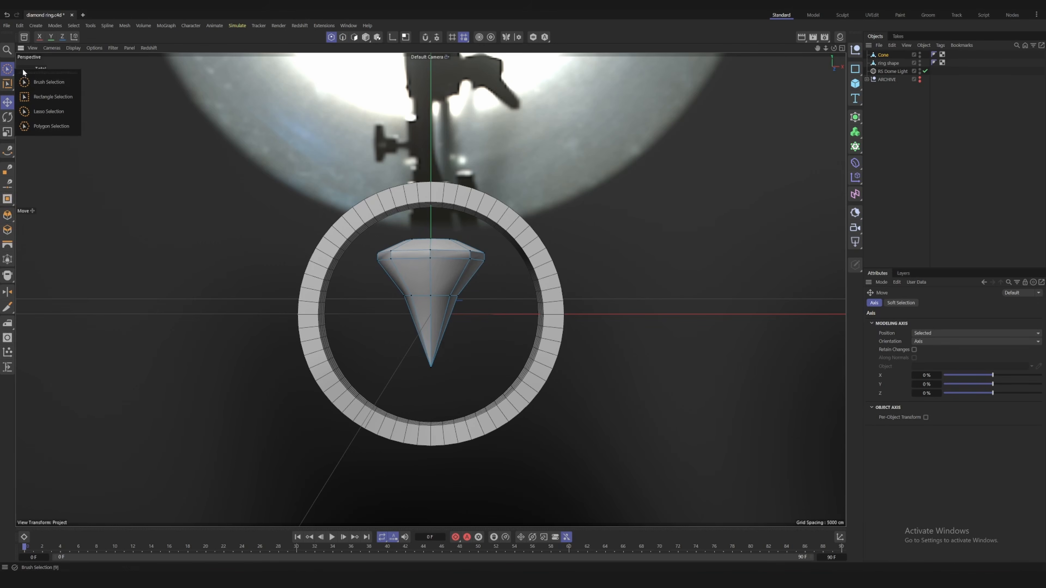
pyautogui.click(61, 96)
pyautogui.moveTo(413, 352); pyautogui.dragTo(464, 381)
pyautogui.moveTo(432, 287); pyautogui.dragTo(433, 245)
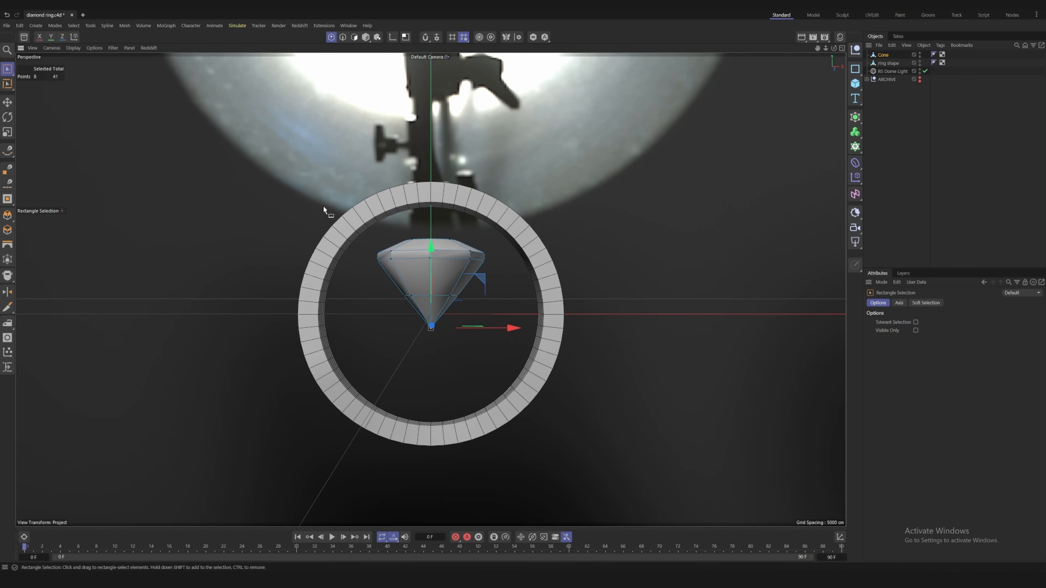
# Raise the middle edge loop of the lower part and scale it up to about 132%, then clear the selection
pyautogui.click(343, 37)
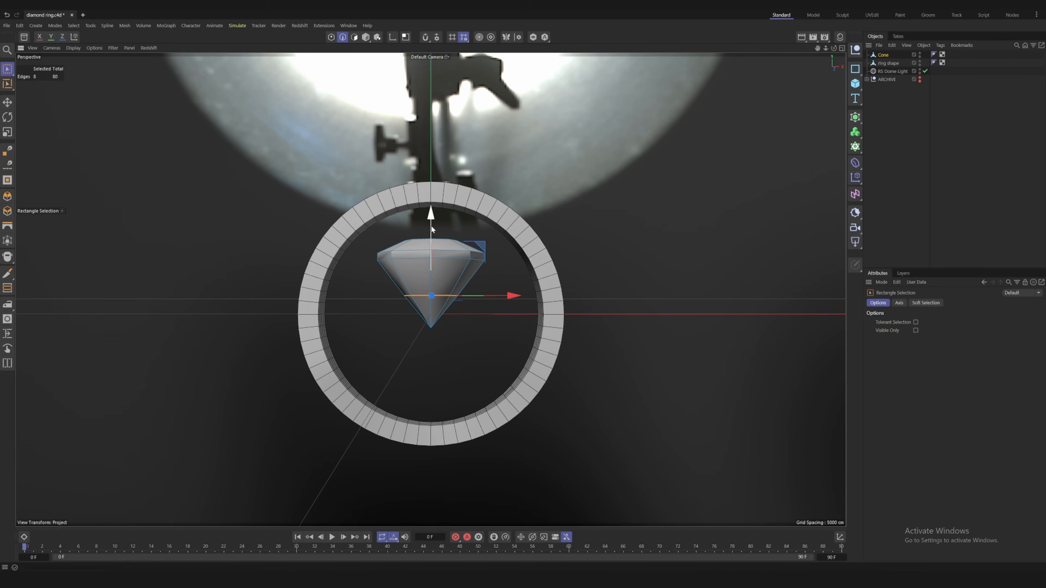
pyautogui.moveTo(431, 227); pyautogui.dragTo(429, 212)
pyautogui.press('t')
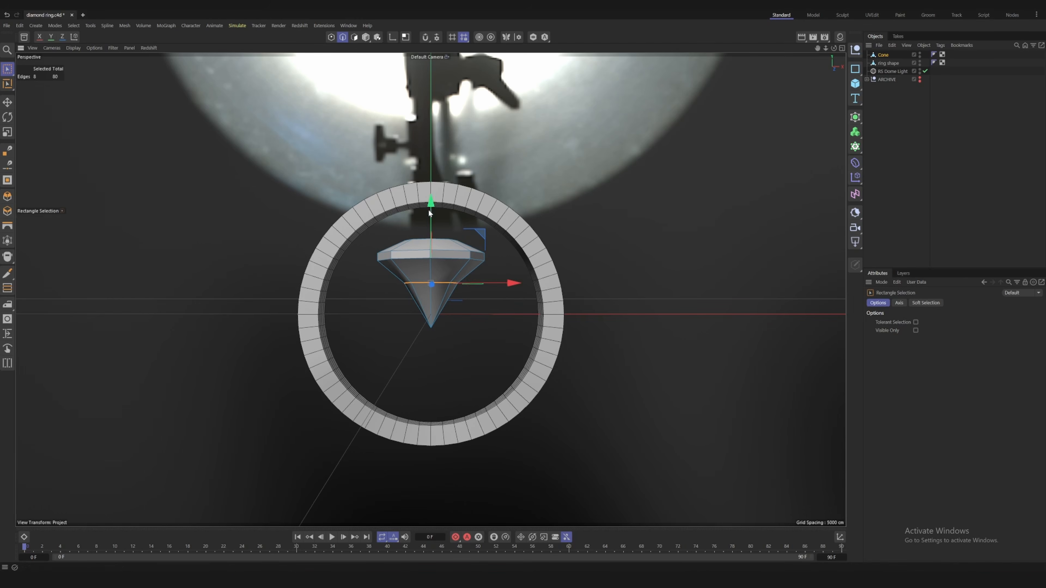
pyautogui.moveTo(501, 306)
pyautogui.mouseDown()
pyautogui.moveTo(744, 345)
pyautogui.moveTo(644, 341)
pyautogui.moveTo(660, 339)
pyautogui.mouseUp()
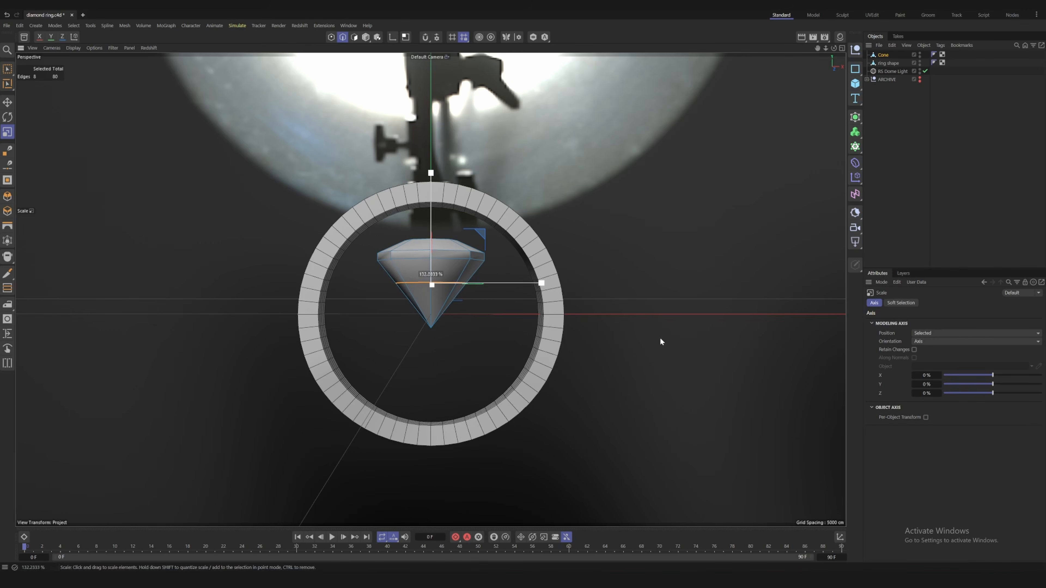
pyautogui.click(659, 339)
pyautogui.press('0')
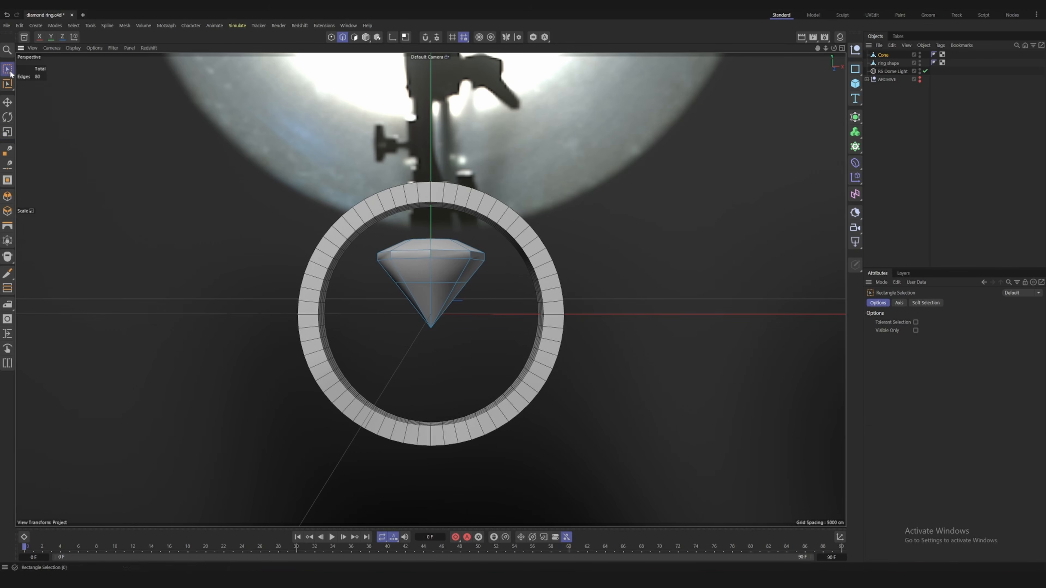
# Rename the Cone object as "diamond" and deselect it
pyautogui.keyDown('alt'); pyautogui.moveTo(491, 303); pyautogui.dragTo(410, 305); pyautogui.keyUp('alt')
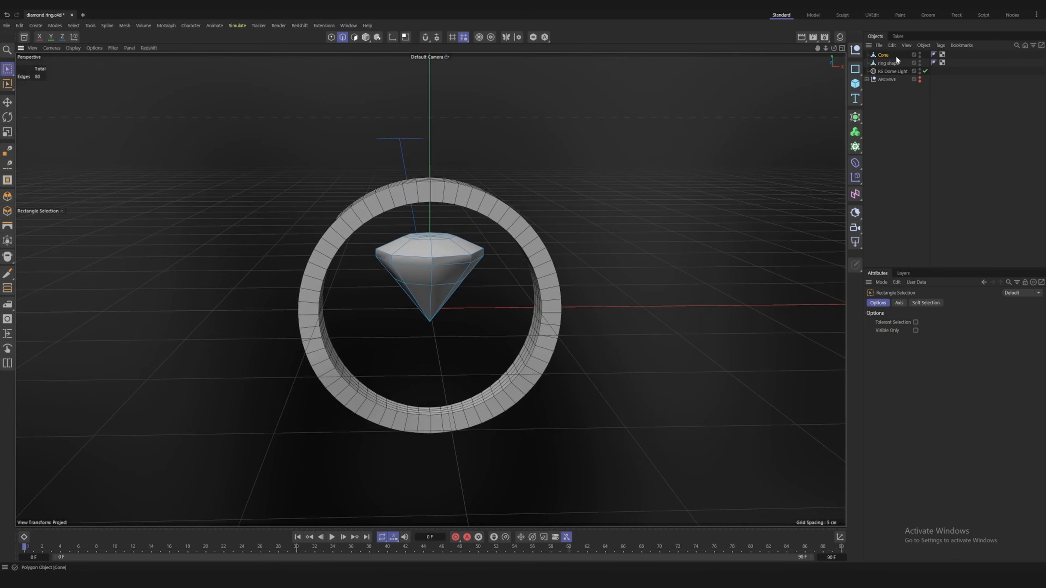
pyautogui.doubleClick(885, 55)
pyautogui.write('diamo')
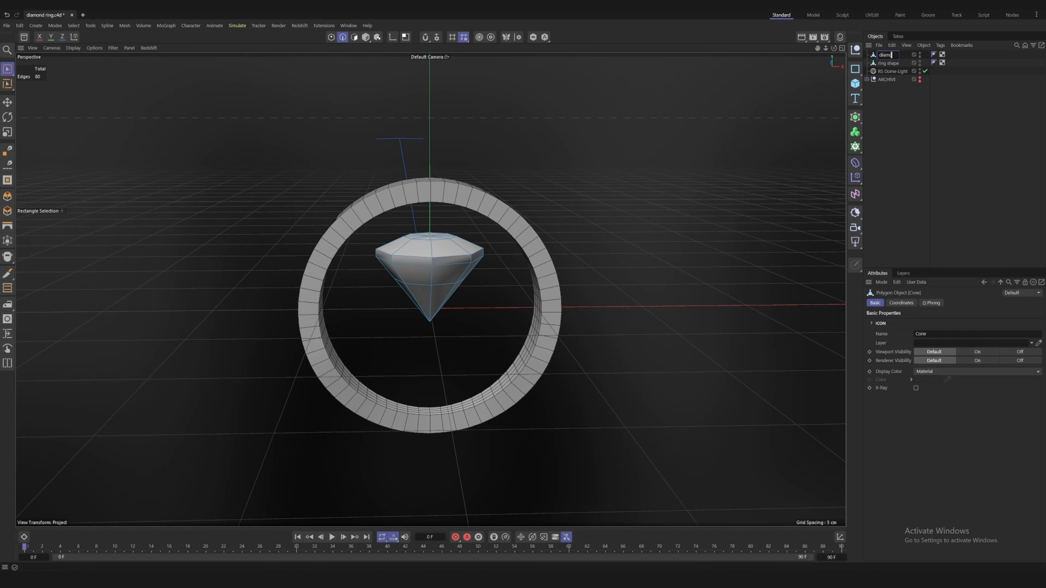
pyautogui.write('nd')
pyautogui.click(898, 102)
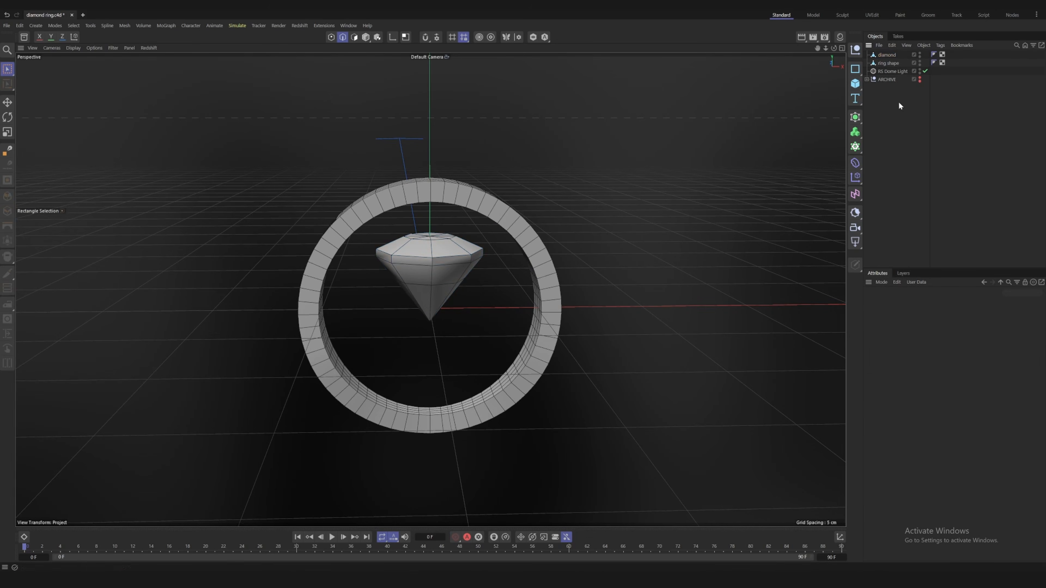
# Add a Backdrop object and lower it to the bottom of the ring, then deselect it
pyautogui.moveTo(516, 237)
pyautogui.keyDown('alt'); pyautogui.mouseDown()
pyautogui.moveTo(498, 216)
pyautogui.moveTo(503, 227)
pyautogui.mouseUp(); pyautogui.keyUp('alt')
pyautogui.scroll(5, 430, 287)
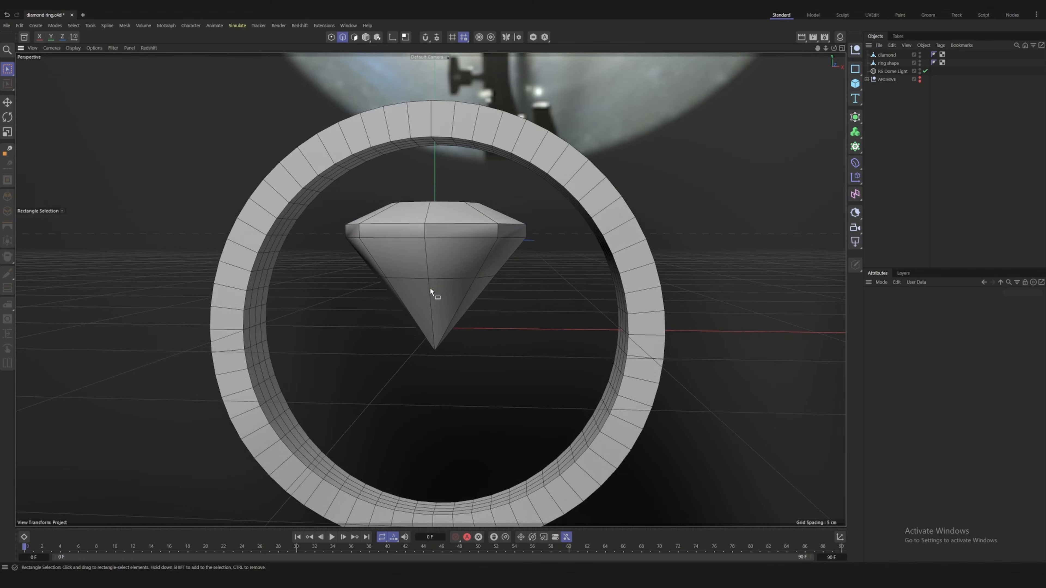
pyautogui.moveTo(429, 287)
pyautogui.keyDown('alt'); pyautogui.mouseDown()
pyautogui.moveTo(492, 290)
pyautogui.moveTo(444, 285)
pyautogui.mouseUp(); pyautogui.keyUp('alt')
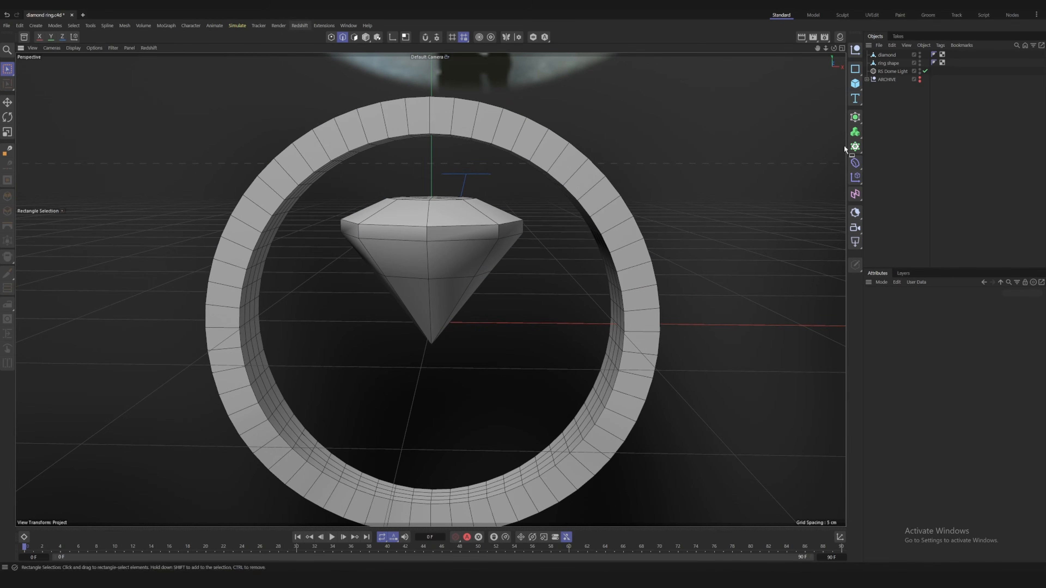
pyautogui.click(855, 85)
pyautogui.click(885, 215)
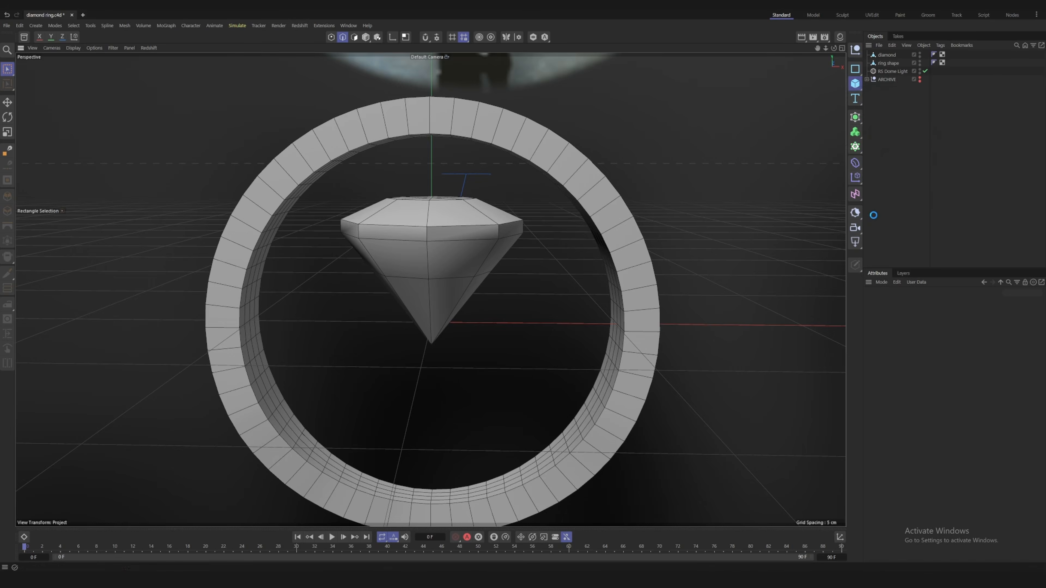
pyautogui.moveTo(426, 246); pyautogui.dragTo(423, 497)
pyautogui.click(893, 200)
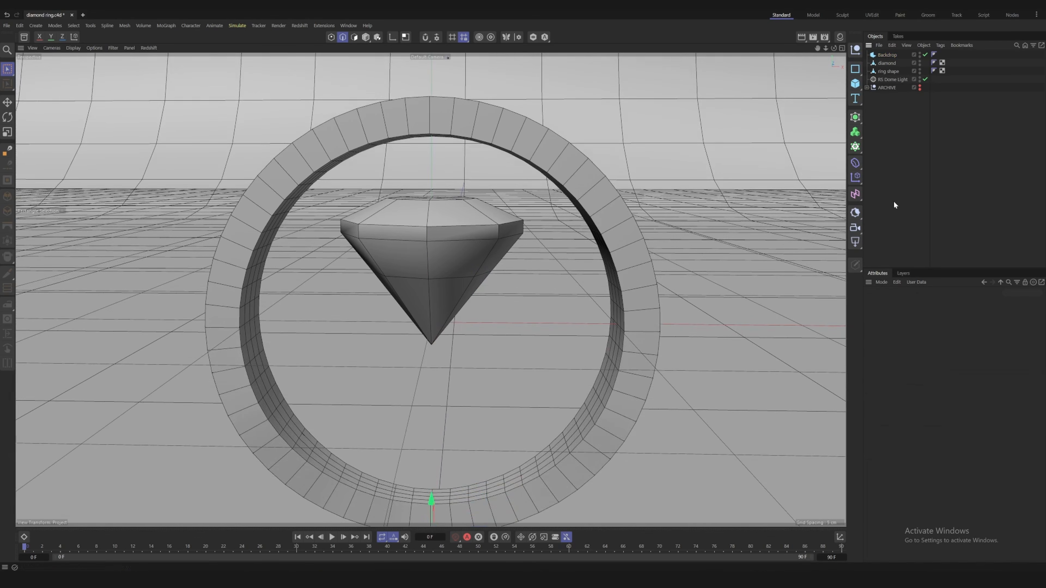
# Open the Redshift RenderView and dock it beside the perspective viewport
pyautogui.click(300, 25)
pyautogui.click(313, 88)
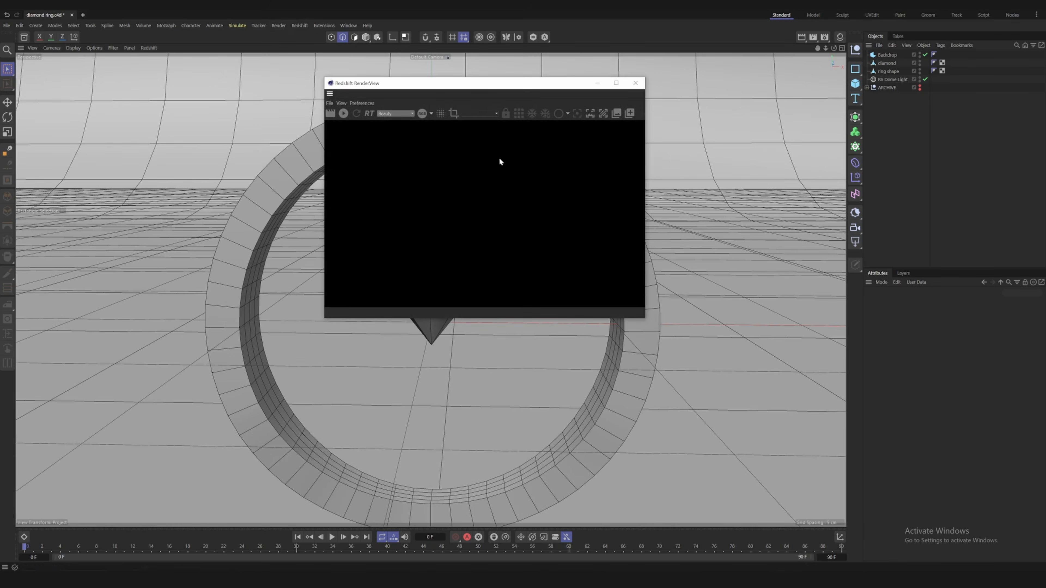
pyautogui.moveTo(329, 95); pyautogui.dragTo(823, 168)
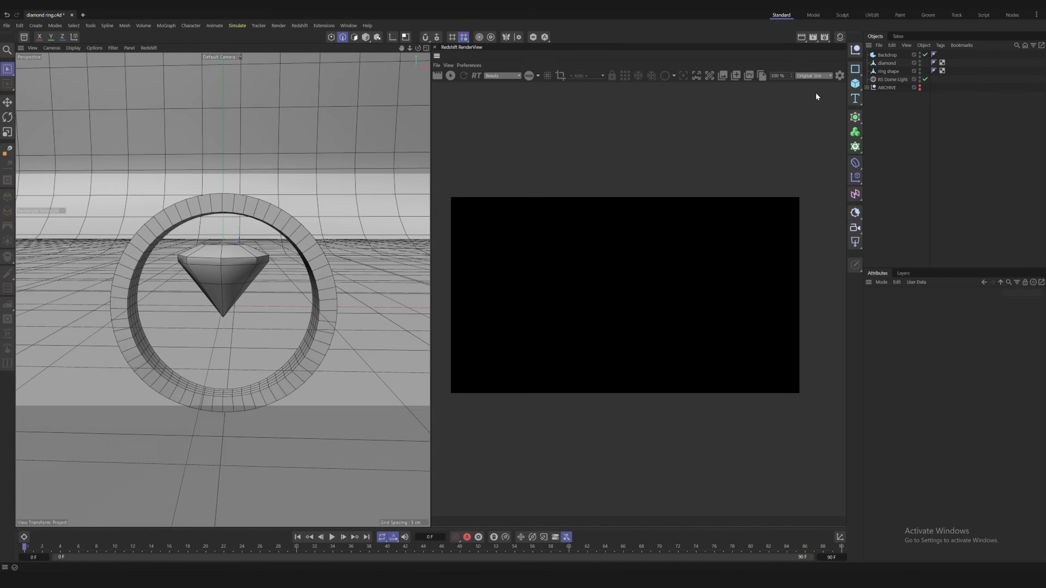
# Show the Material Manager and create a Redshift Standard material
pyautogui.click(840, 38)
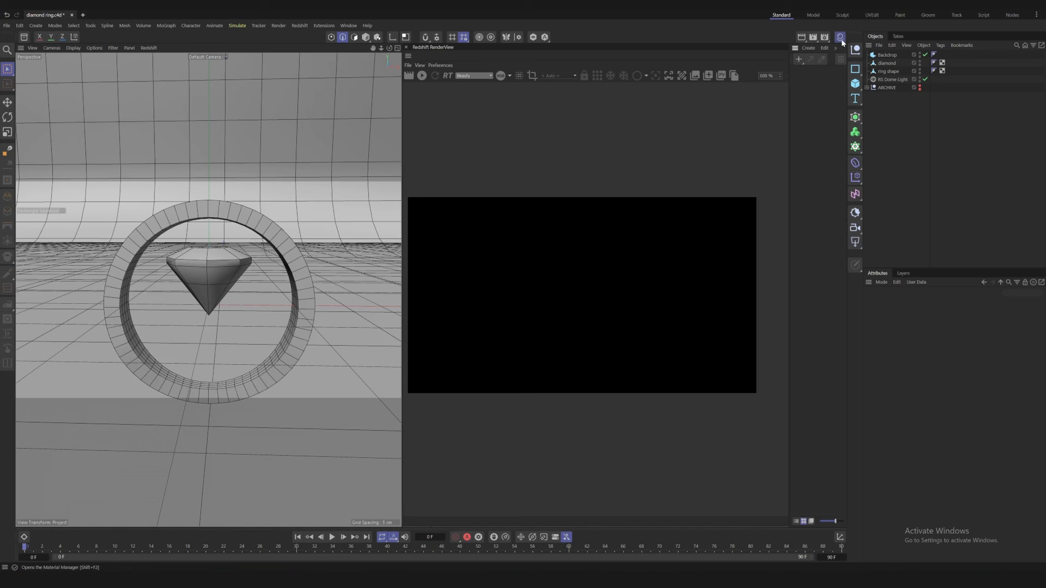
pyautogui.click(810, 48)
pyautogui.moveTo(823, 71)
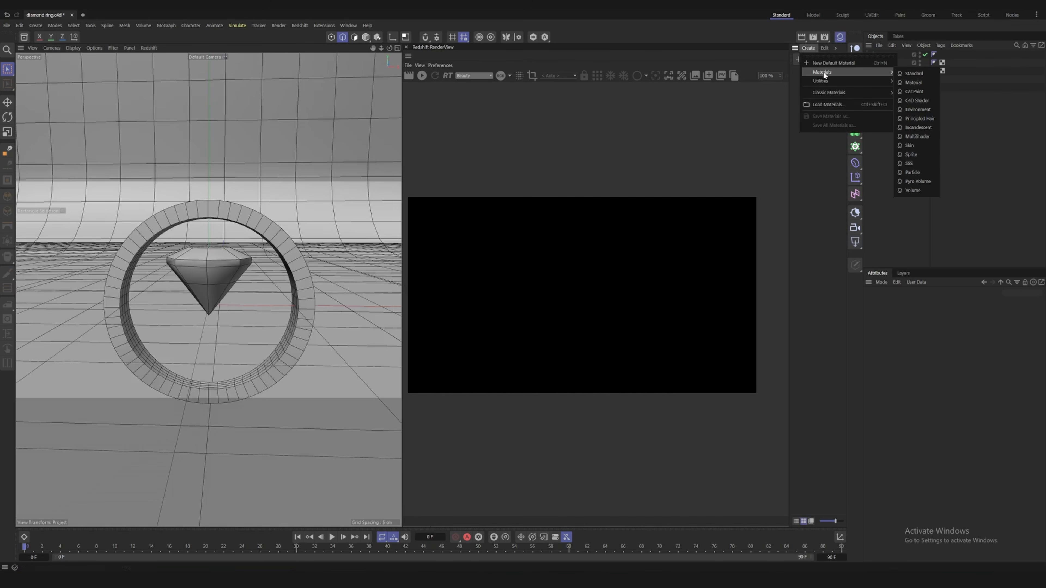
pyautogui.click(912, 73)
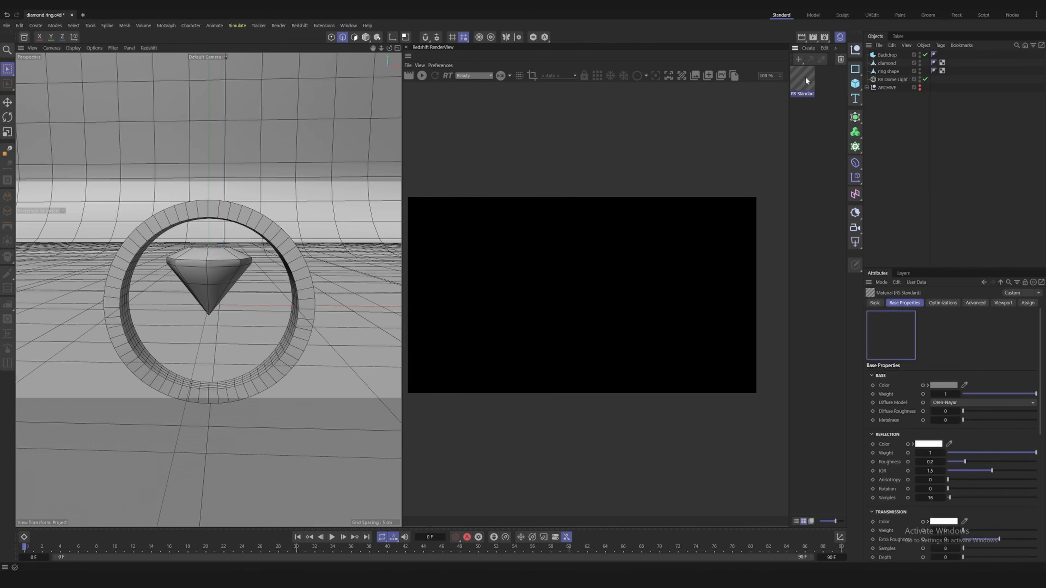
# Create a second Redshift Standard material and name the two materials "diamond" and "ring"
pyautogui.doubleClick(819, 75)
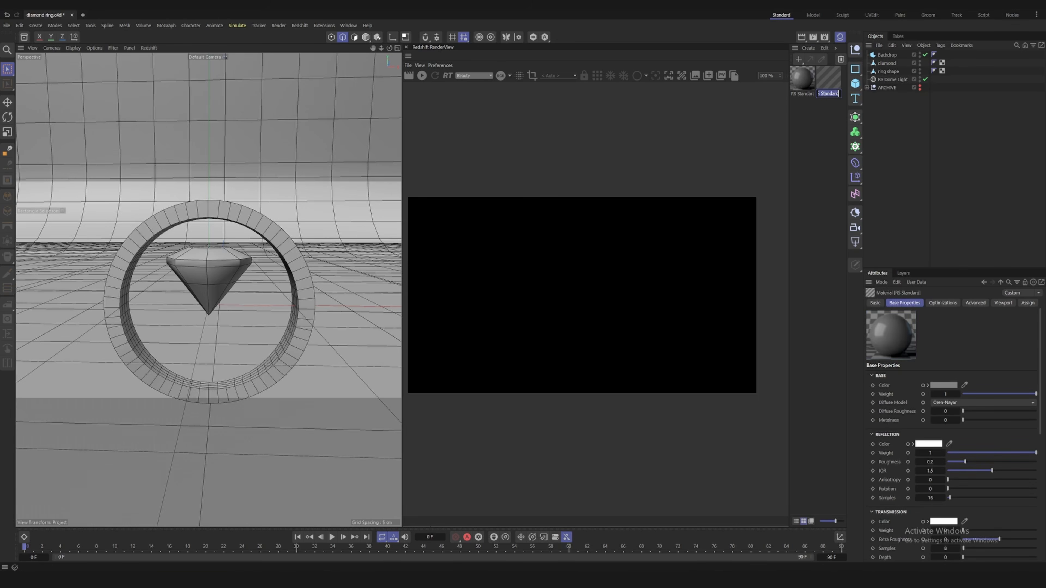
pyautogui.doubleClick(829, 93)
pyautogui.write('diamond')
pyautogui.press('Return')
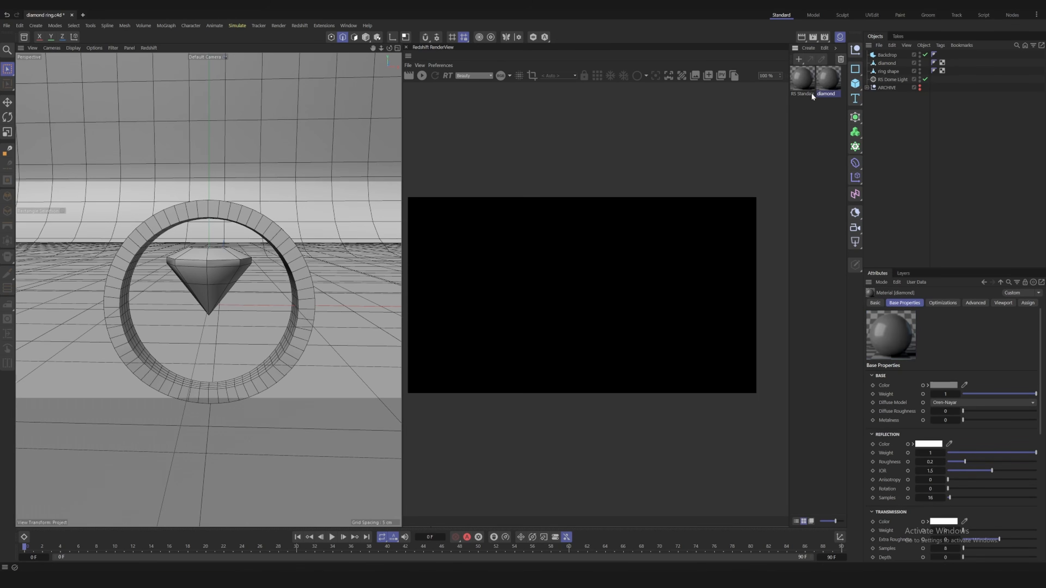
pyautogui.click(810, 94)
# Apply the diamond material to the diamond object and set its transmission weight to 1
pyautogui.moveTo(826, 84)
pyautogui.mouseDown()
pyautogui.moveTo(863, 83)
pyautogui.moveTo(889, 61)
pyautogui.mouseUp()
pyautogui.click(837, 85)
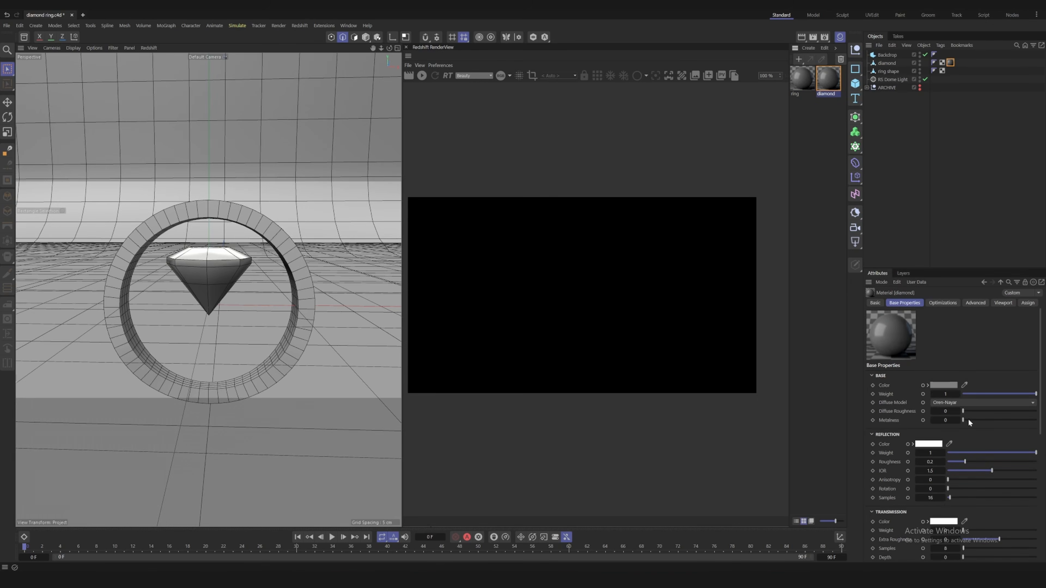
pyautogui.scroll(-3, 944, 506)
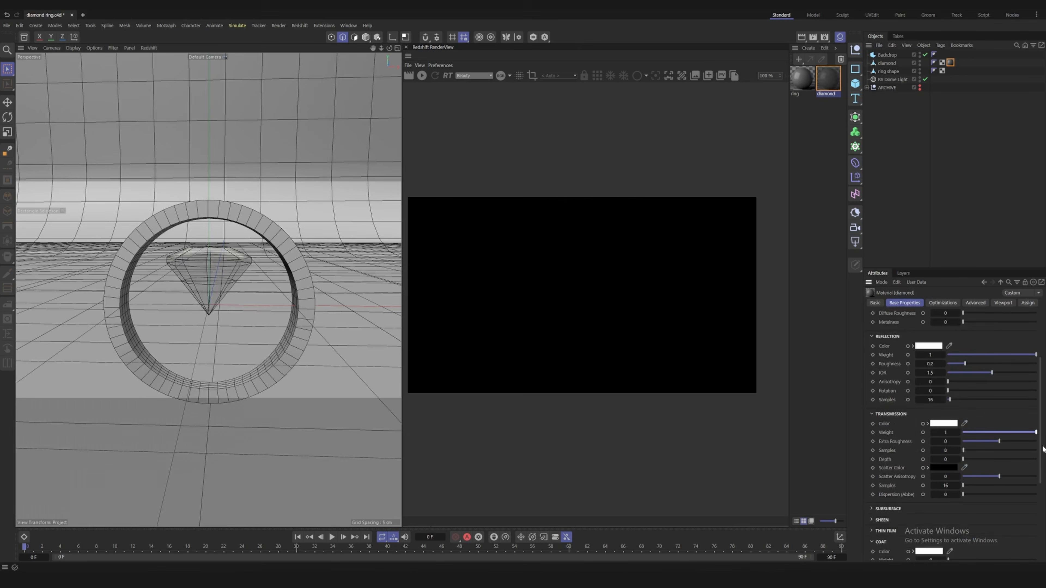
pyautogui.moveTo(839, 83); pyautogui.dragTo(932, 71)
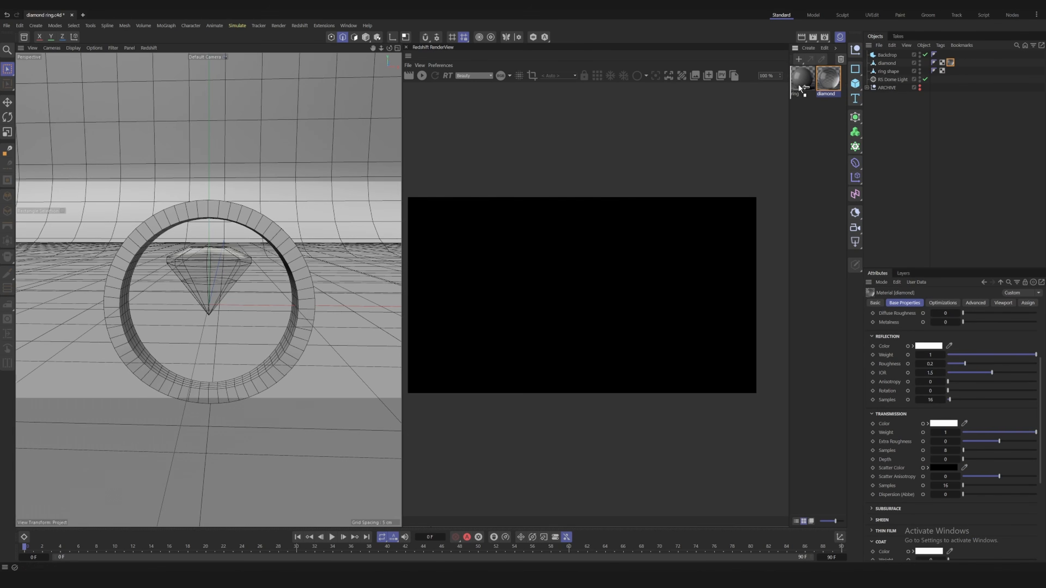
# Start the live Redshift render and disable the Backdrop object
pyautogui.click(886, 63)
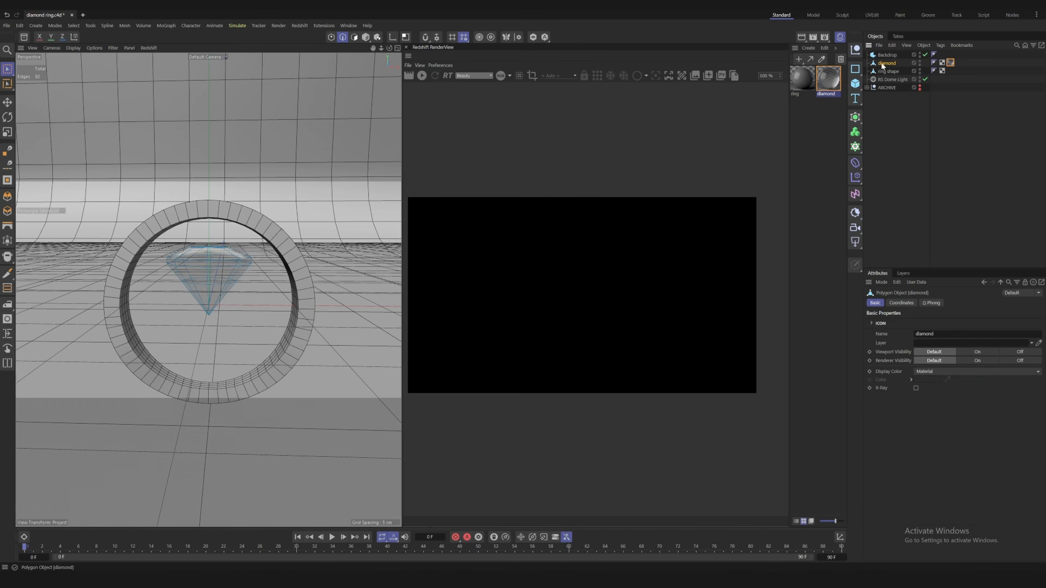
pyautogui.click(450, 76)
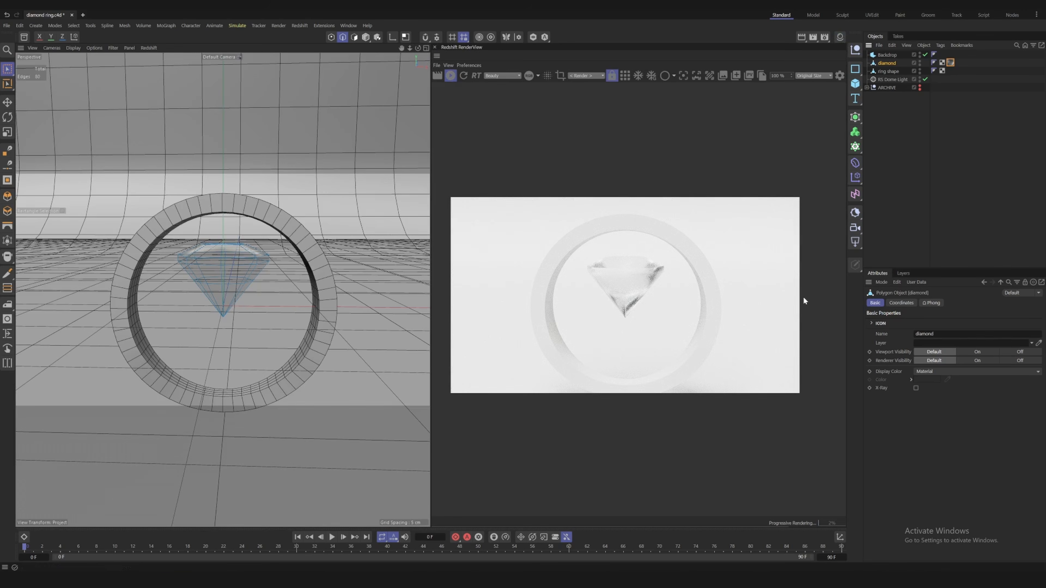
pyautogui.click(925, 55)
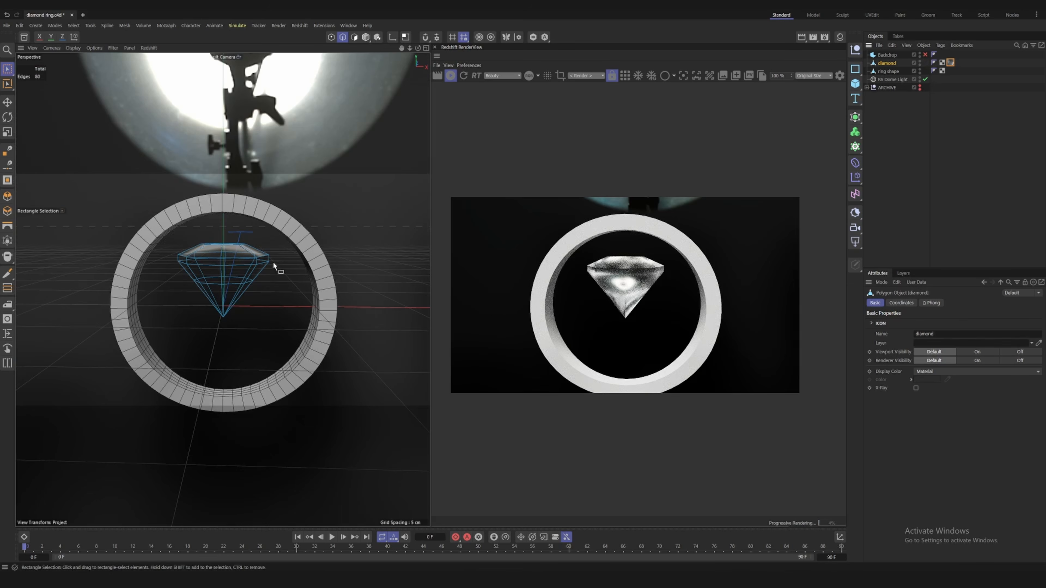
# Set the diamond material's reflection roughness to 0
pyautogui.click(839, 36)
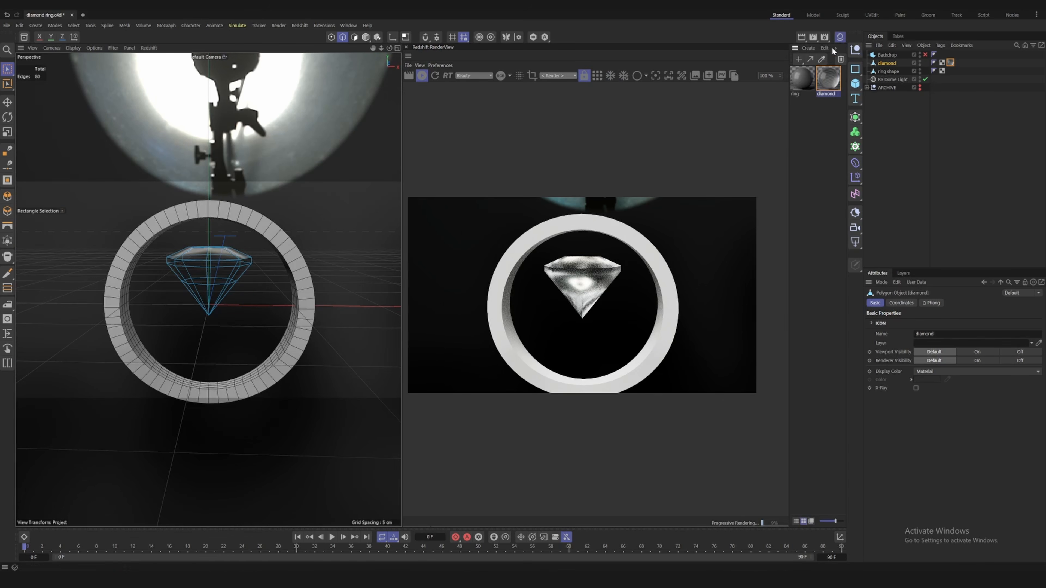
pyautogui.click(833, 79)
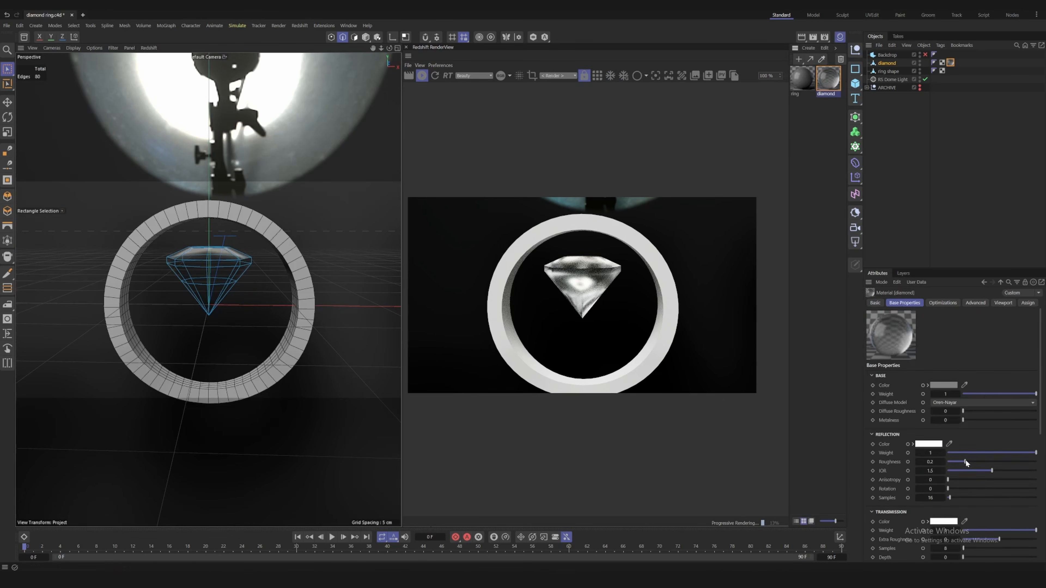
pyautogui.moveTo(965, 460); pyautogui.dragTo(946, 461)
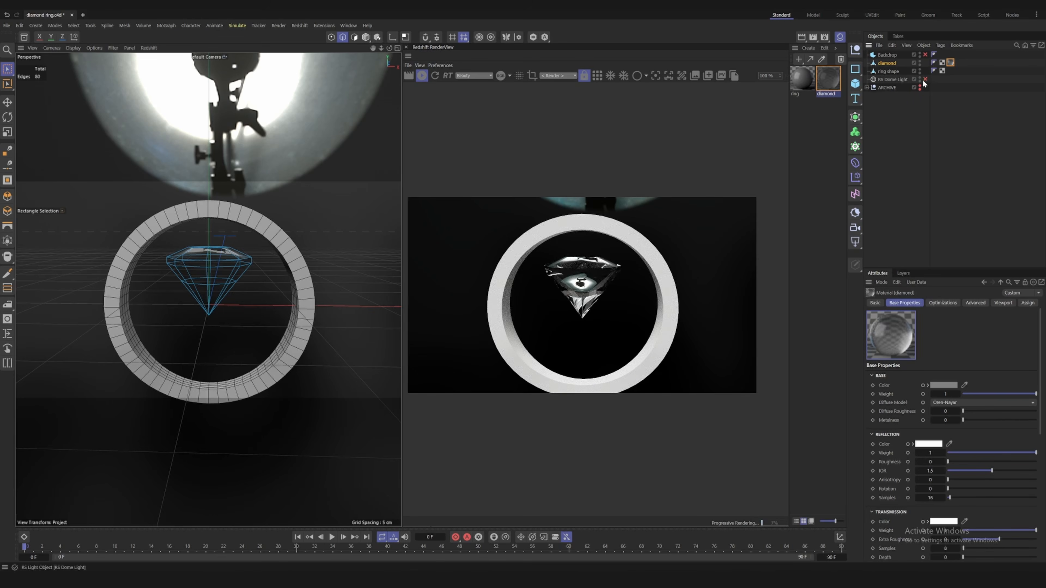
# Enable the Backdrop object again
pyautogui.click(924, 55)
pyautogui.click(924, 54)
pyautogui.click(925, 54)
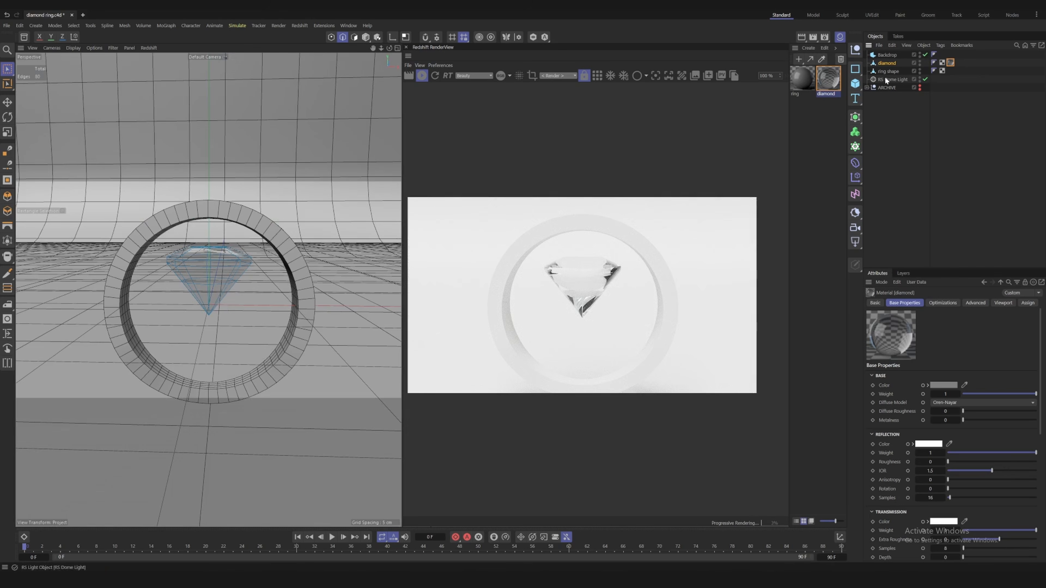
# Lower the intensity of the RS Dome Light to about 0.296
pyautogui.click(890, 54)
pyautogui.click(890, 63)
pyautogui.click(892, 80)
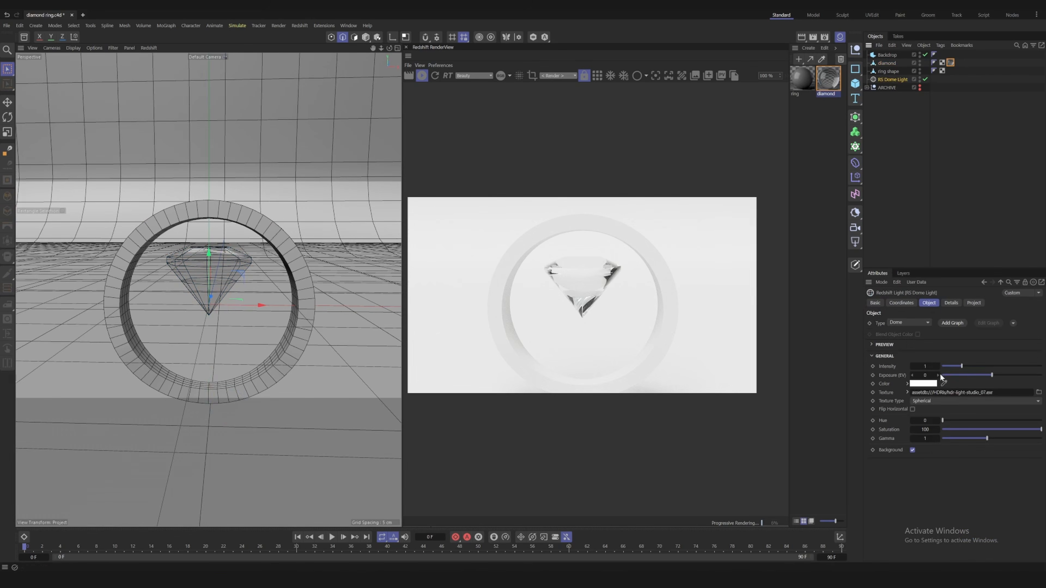
pyautogui.moveTo(953, 364); pyautogui.dragTo(948, 365)
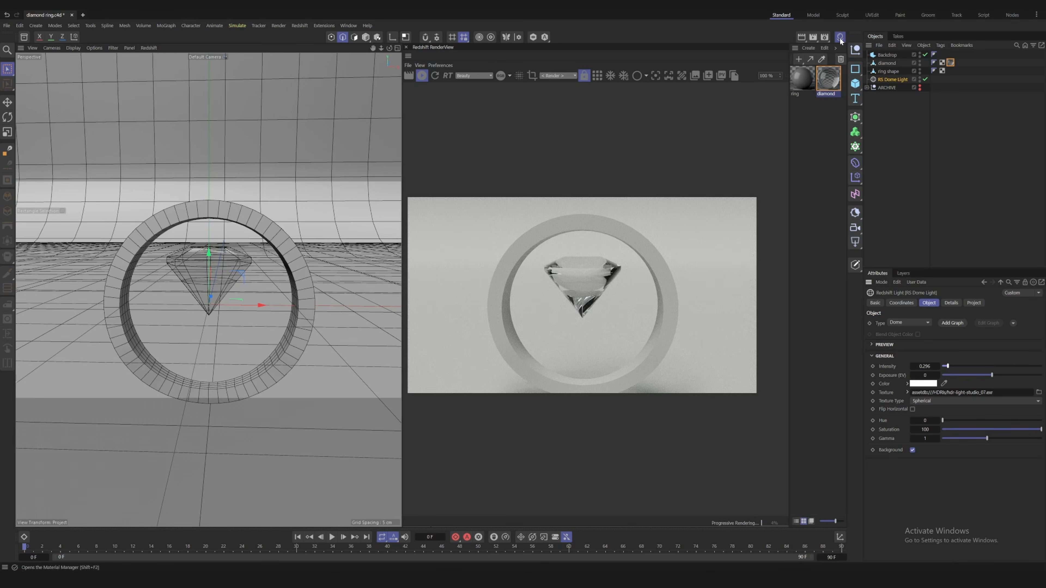
# Add a Redshift camera and set its focal length to 85 mm
pyautogui.click(557, 76)
pyautogui.click(855, 228)
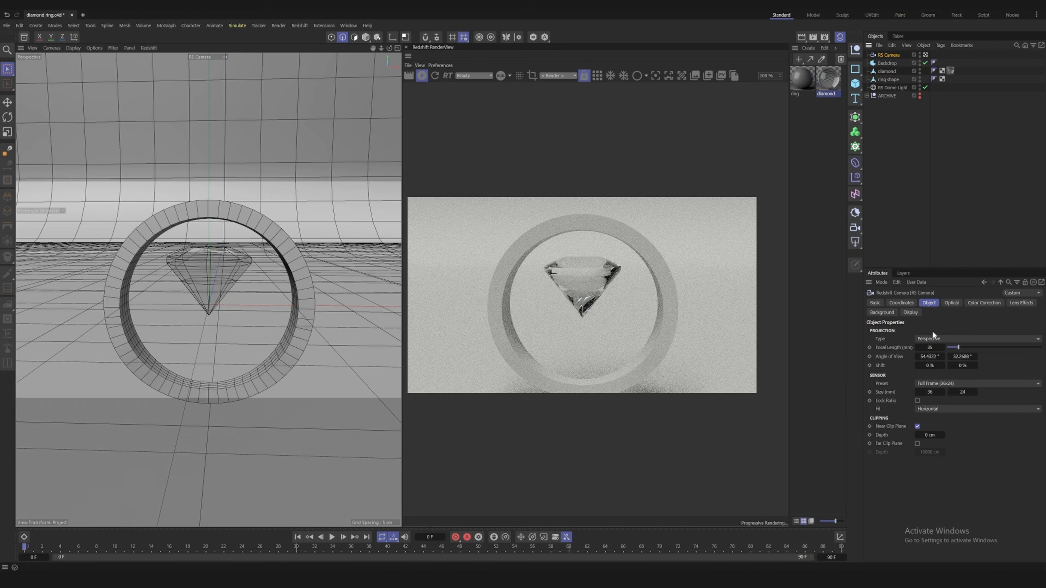
pyautogui.click(931, 347)
pyautogui.write('85')
pyautogui.press('Return')
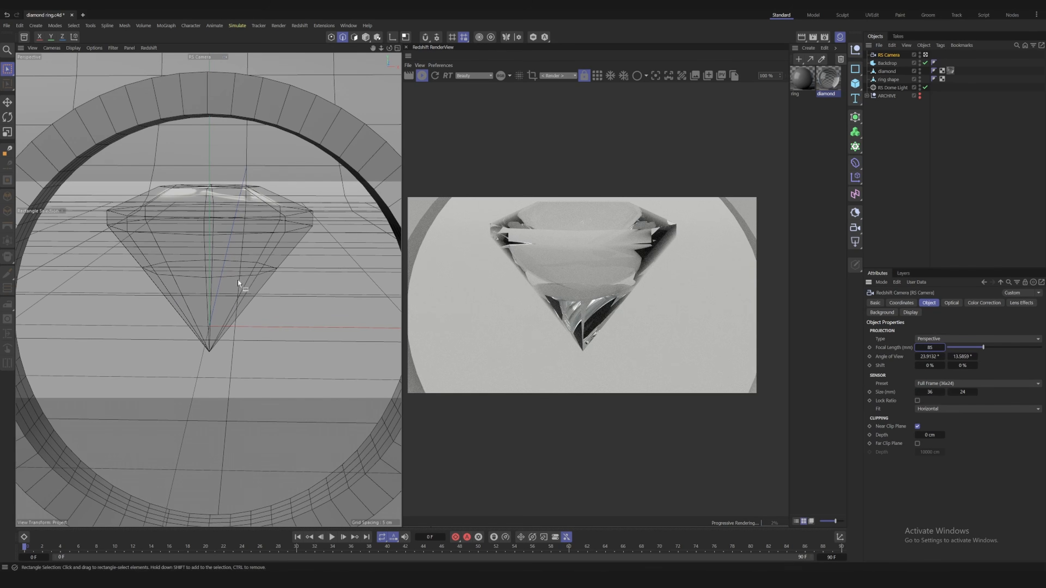
# Reframe the shot so the diamond sits slightly lower and set the Redshift RenderView to render through RS Camera
pyautogui.keyDown('alt'); pyautogui.moveTo(237, 254); pyautogui.dragTo(238, 266, button='middle'); pyautogui.keyUp('alt')
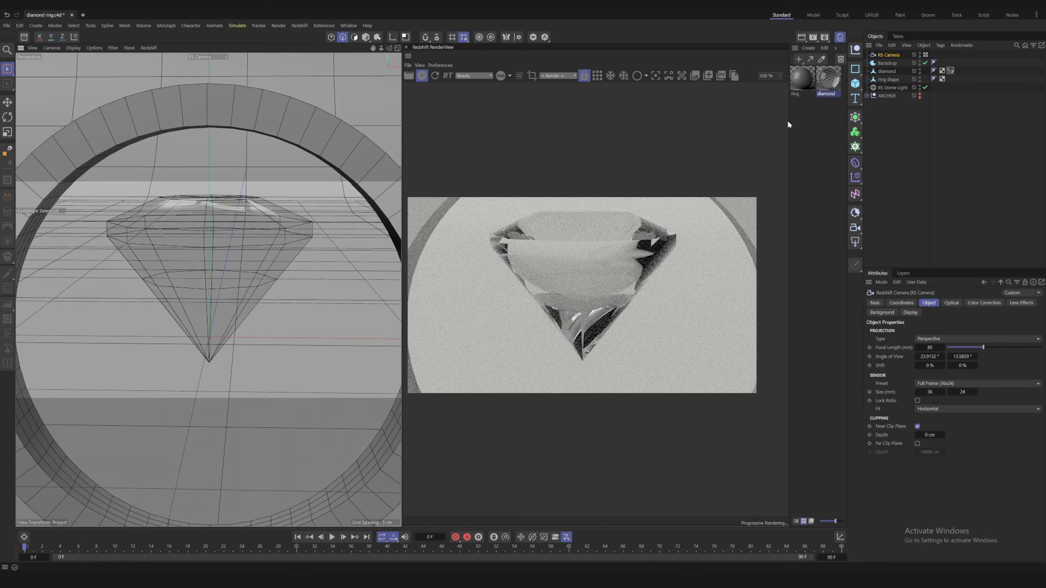
pyautogui.click(557, 77)
pyautogui.click(559, 102)
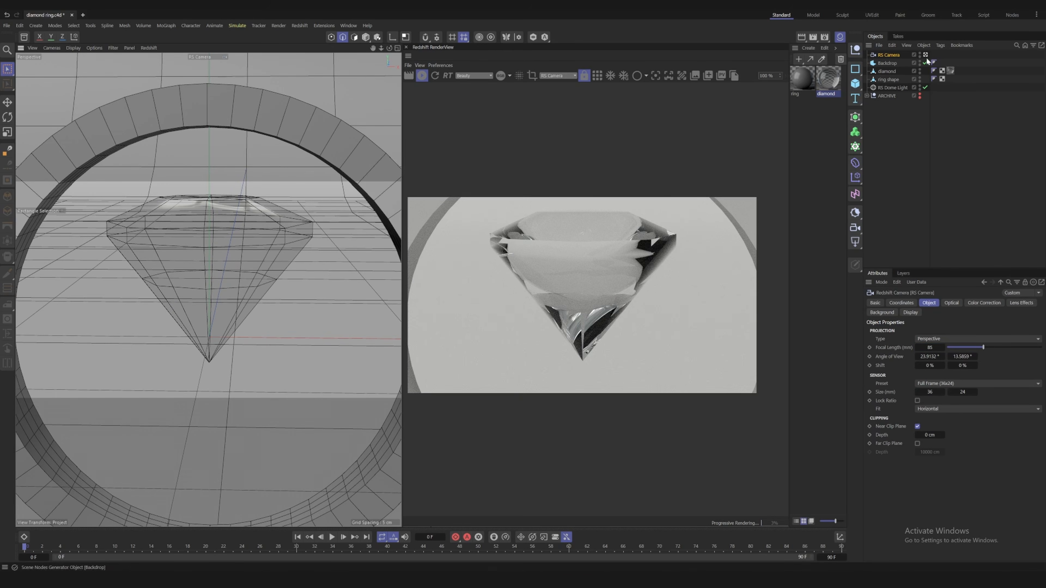
# Leave the camera view, add a Redshift area light at the ring and scale it down to about 9.73 cm
pyautogui.scroll(-5, 276, 231)
pyautogui.scroll(-6, 276, 231)
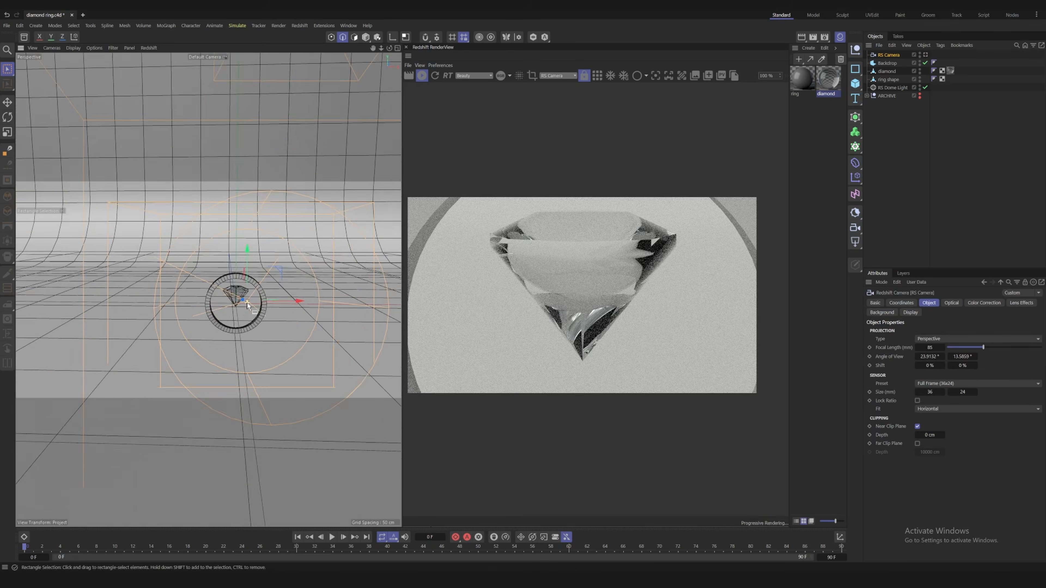
pyautogui.keyDown('alt'); pyautogui.moveTo(276, 231); pyautogui.dragTo(307, 274); pyautogui.keyUp('alt')
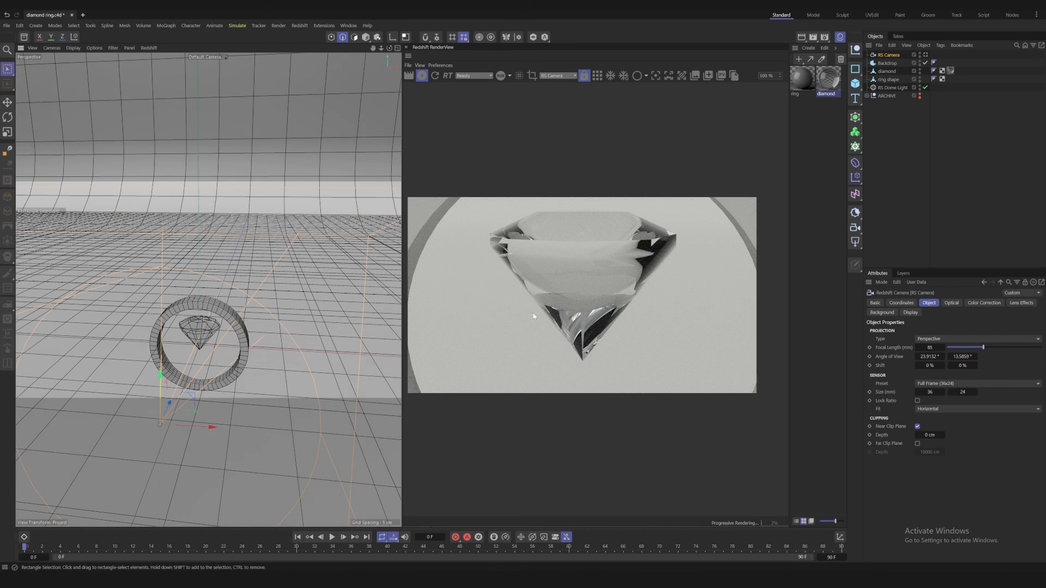
pyautogui.click(855, 242)
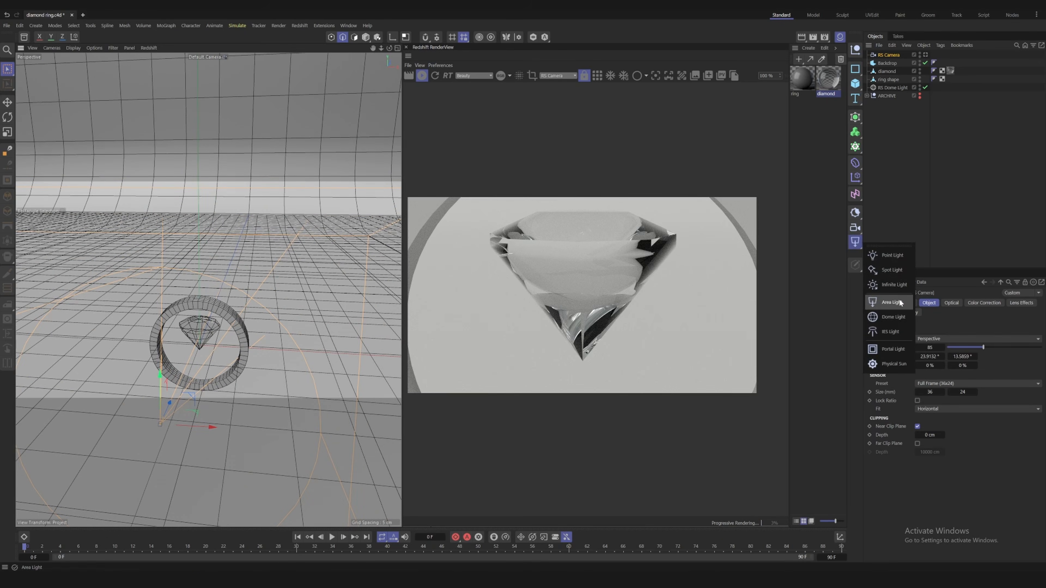
pyautogui.click(891, 302)
pyautogui.press('t')
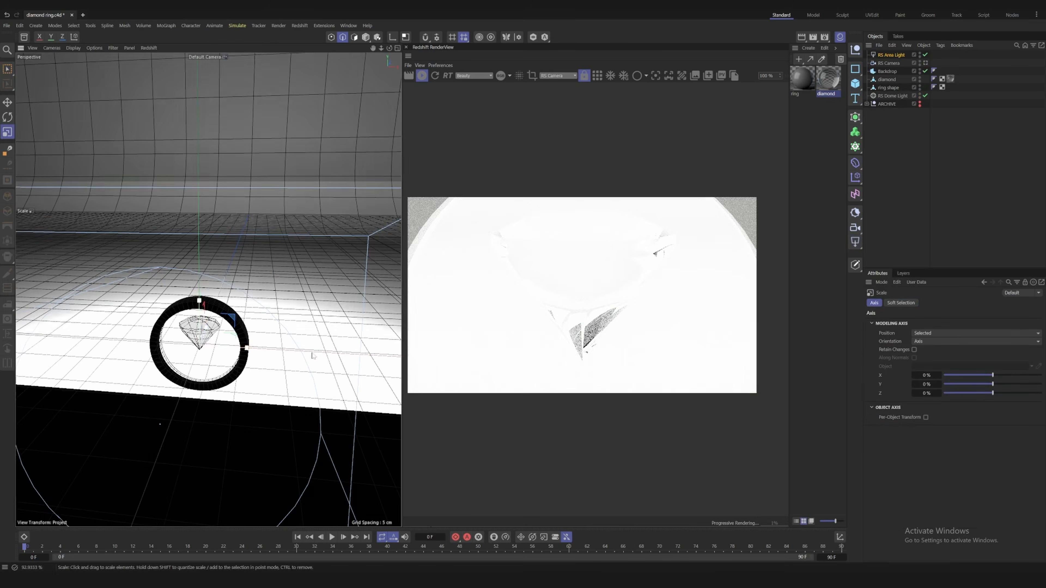
# Move the area light along the X axis to the side of the ring and rotate it to face the diamond
pyautogui.press('e')
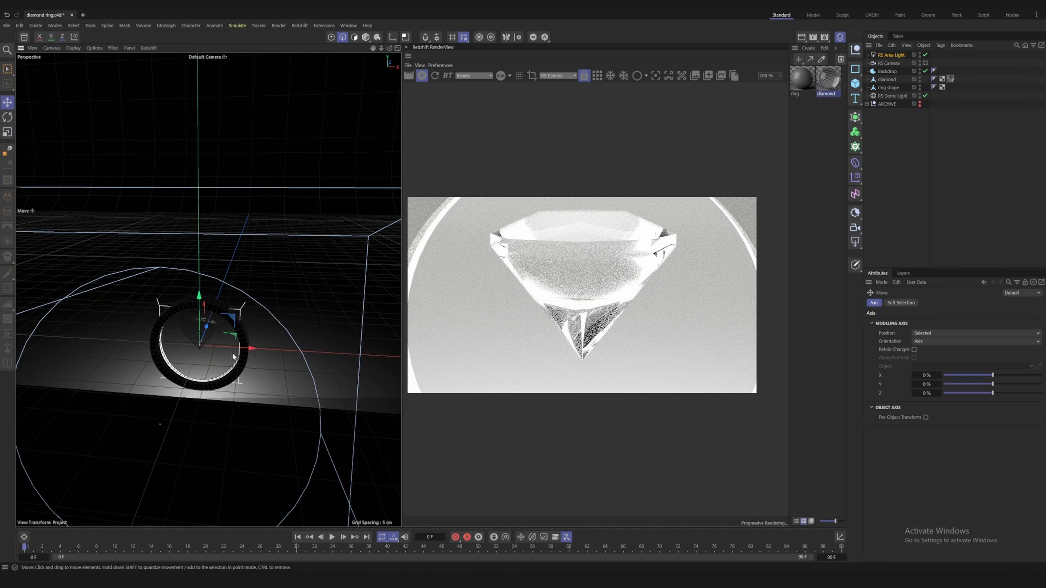
pyautogui.moveTo(244, 349); pyautogui.dragTo(395, 369)
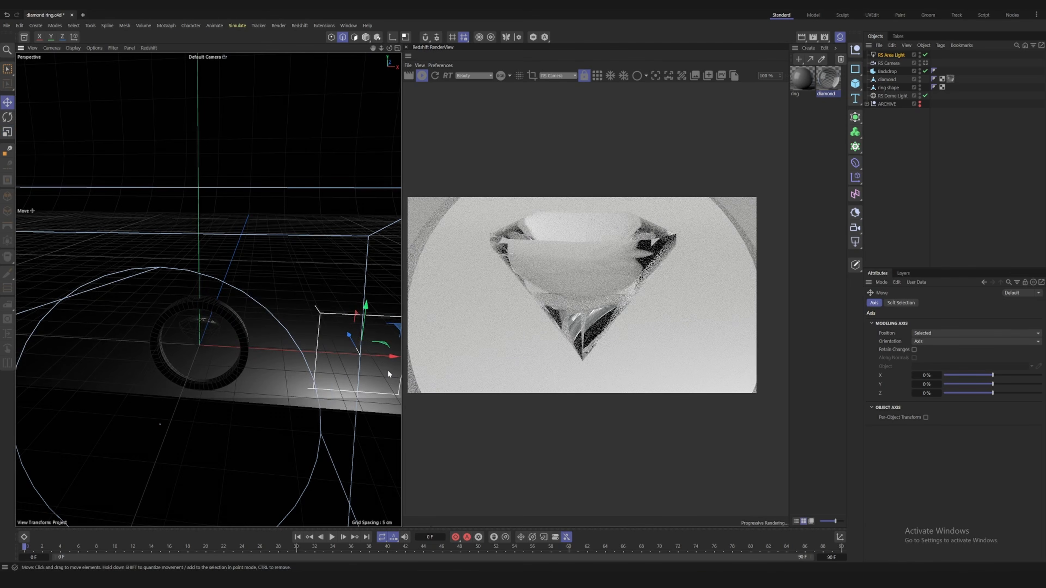
pyautogui.press('r')
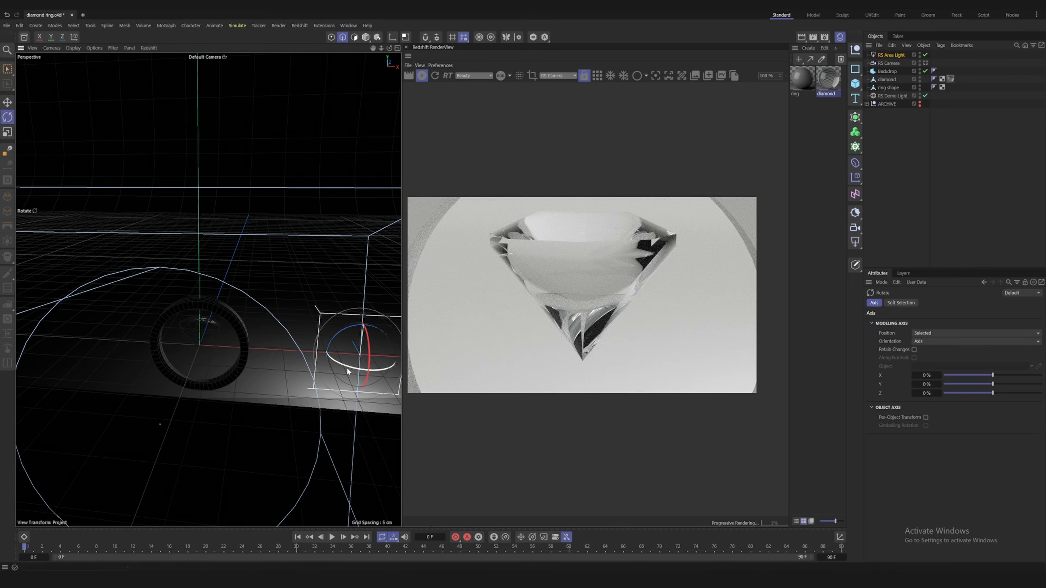
pyautogui.moveTo(347, 367); pyautogui.dragTo(395, 365)
# Set the area light's shape to Disc, its spread to about 0.218 and its intensity to about 13.05
pyautogui.click(889, 55)
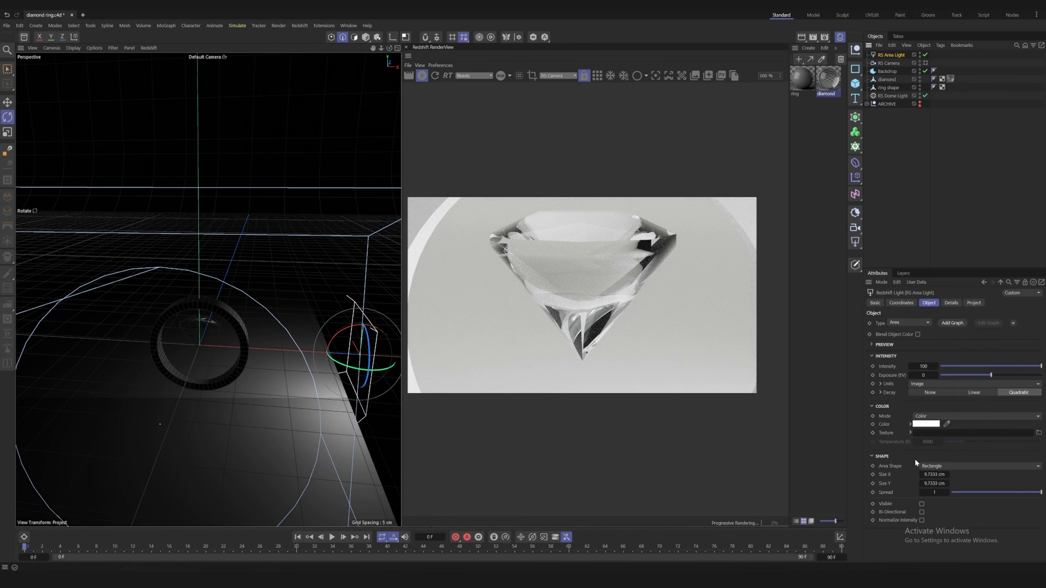
pyautogui.click(958, 469)
pyautogui.click(949, 484)
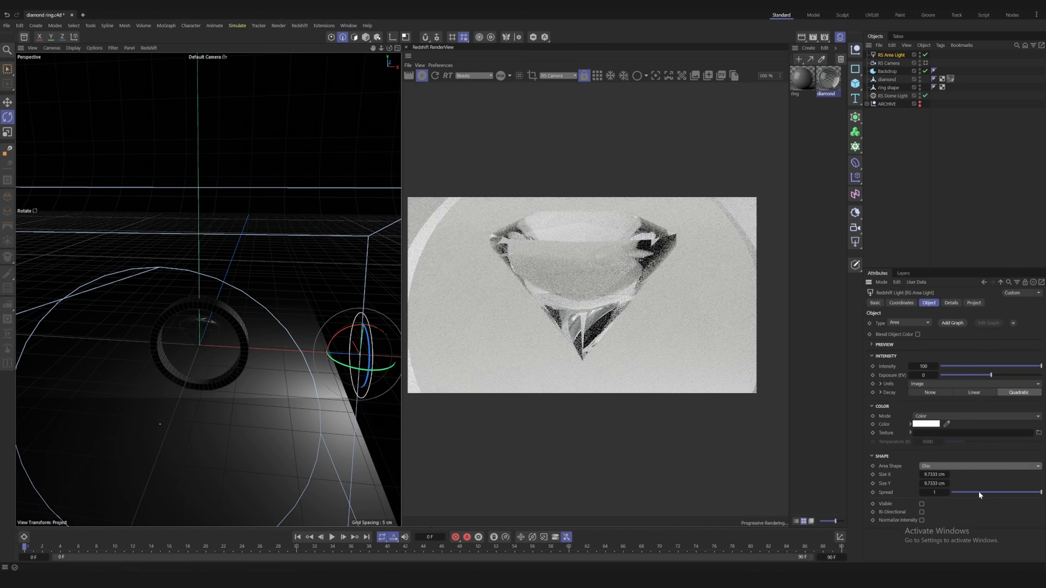
pyautogui.moveTo(983, 492); pyautogui.dragTo(969, 491)
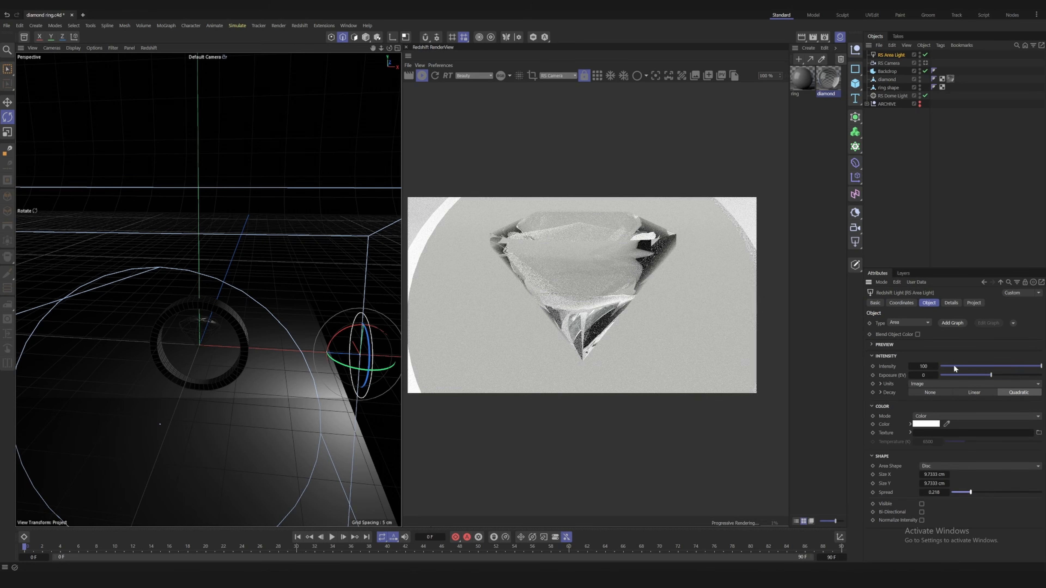
pyautogui.moveTo(989, 368); pyautogui.dragTo(953, 368)
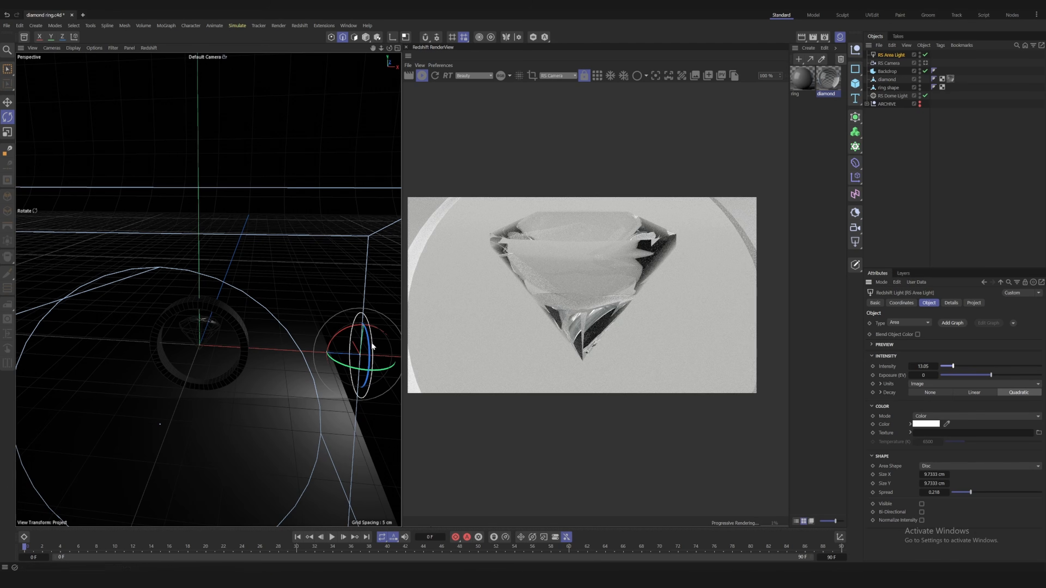
# Raise the area light slightly and give it a Target tag with the diamond as target object
pyautogui.press('e')
pyautogui.moveTo(374, 328); pyautogui.dragTo(376, 307)
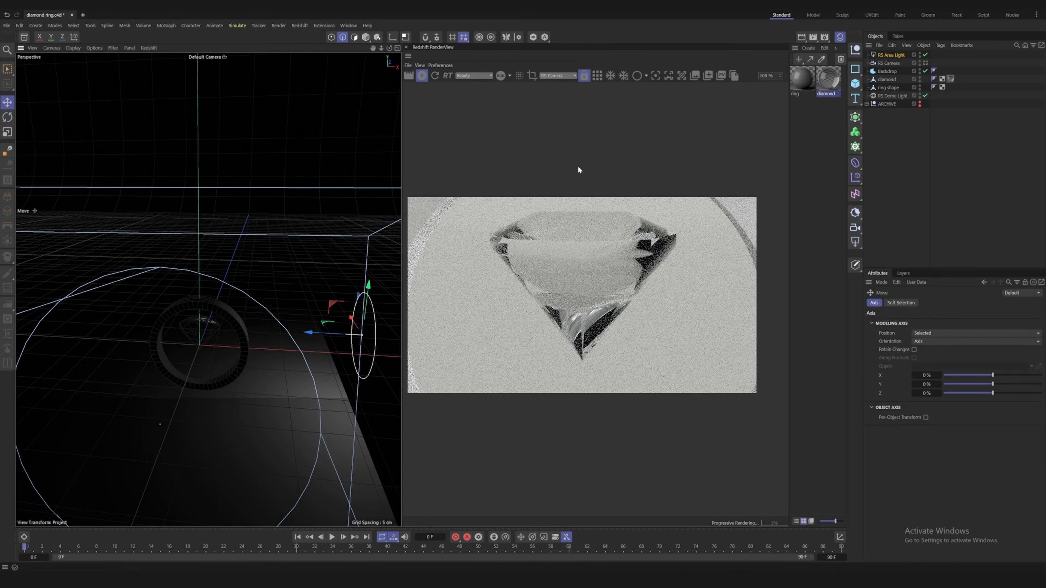
pyautogui.rightClick(890, 56)
pyautogui.moveTo(931, 73)
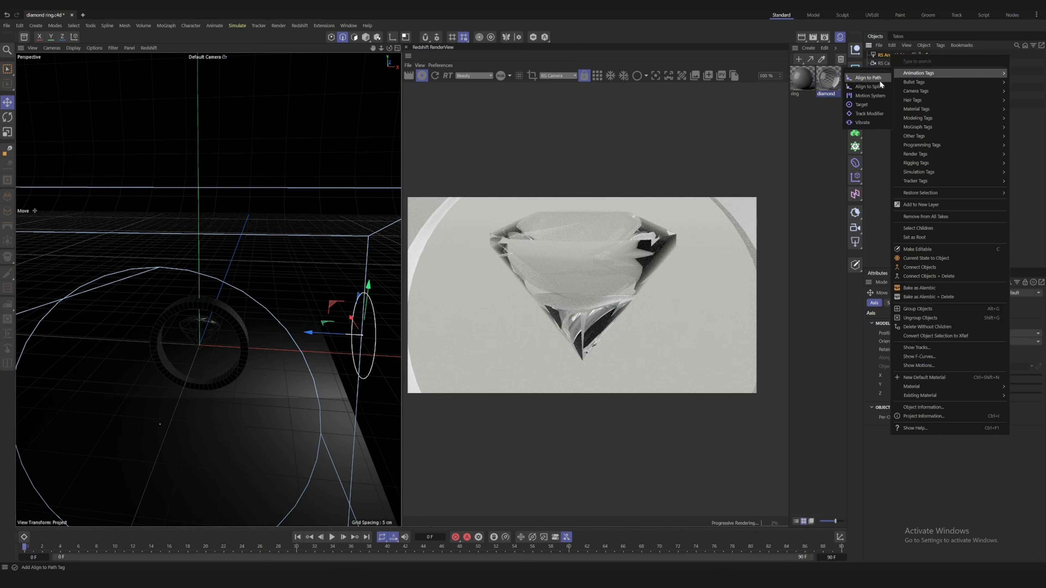
pyautogui.click(861, 104)
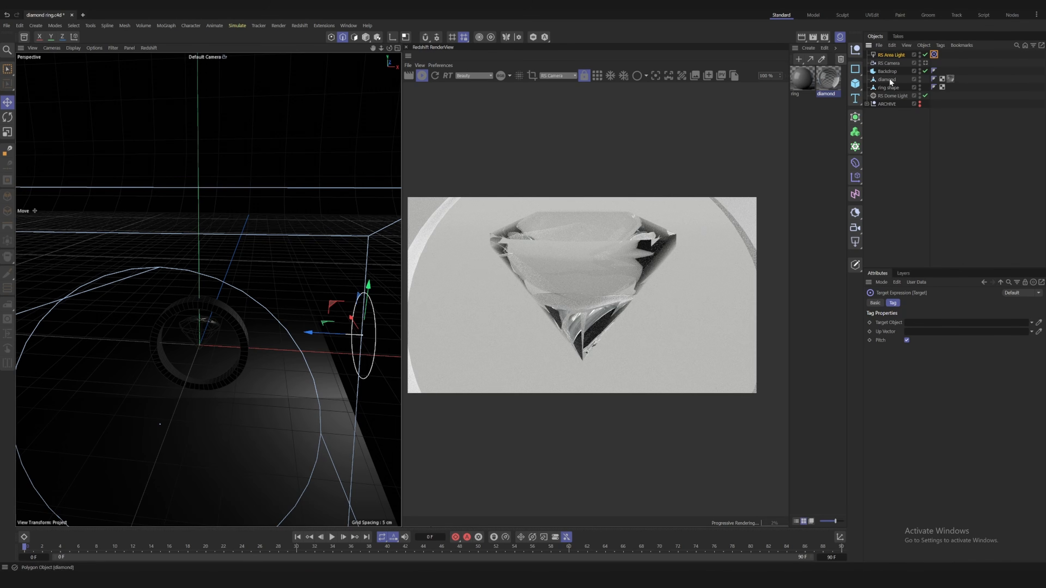
pyautogui.moveTo(904, 331); pyautogui.dragTo(910, 322)
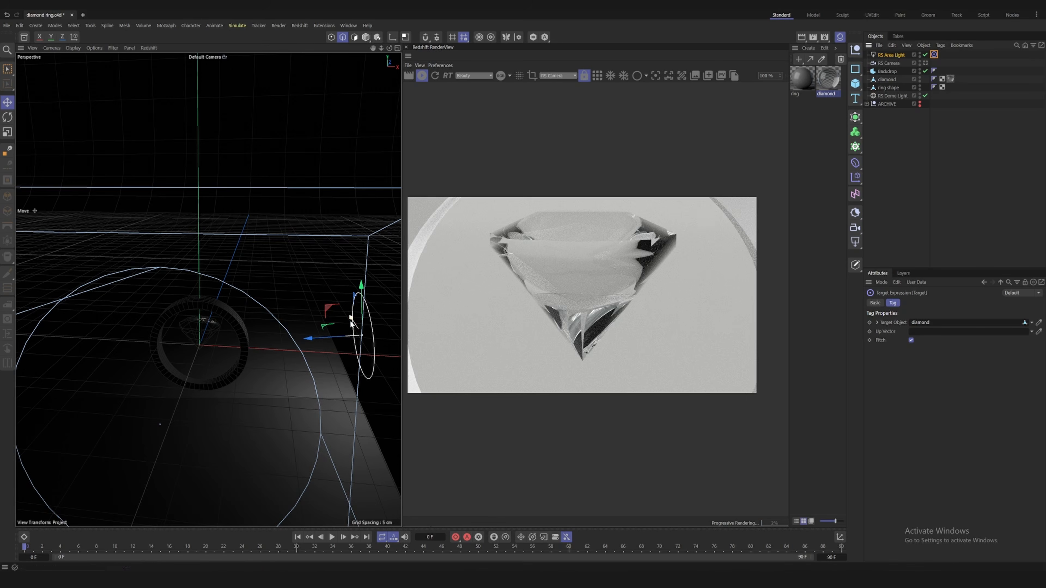
# Duplicate the targeted area light to the opposite side of the ring
pyautogui.moveTo(349, 320); pyautogui.dragTo(226, 308)
pyautogui.hotkey('ctrl', 'z')
pyautogui.keyDown('ctrl'); pyautogui.moveTo(311, 339); pyautogui.dragTo(33, 288); pyautogui.keyUp('ctrl')
# Set the Phong angle of the diamond object to 0° for faceted shading
pyautogui.click(887, 87)
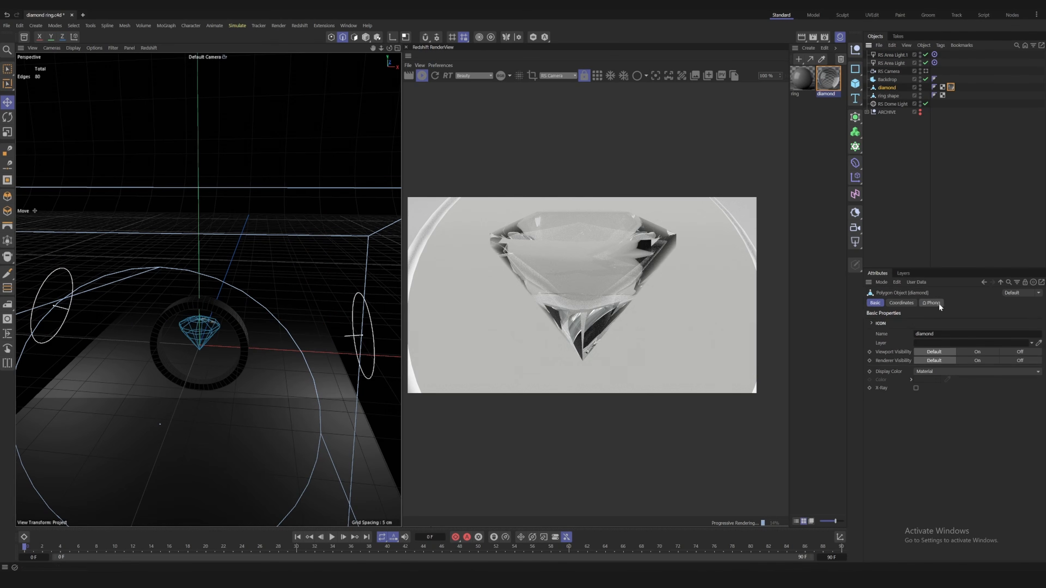
pyautogui.click(931, 303)
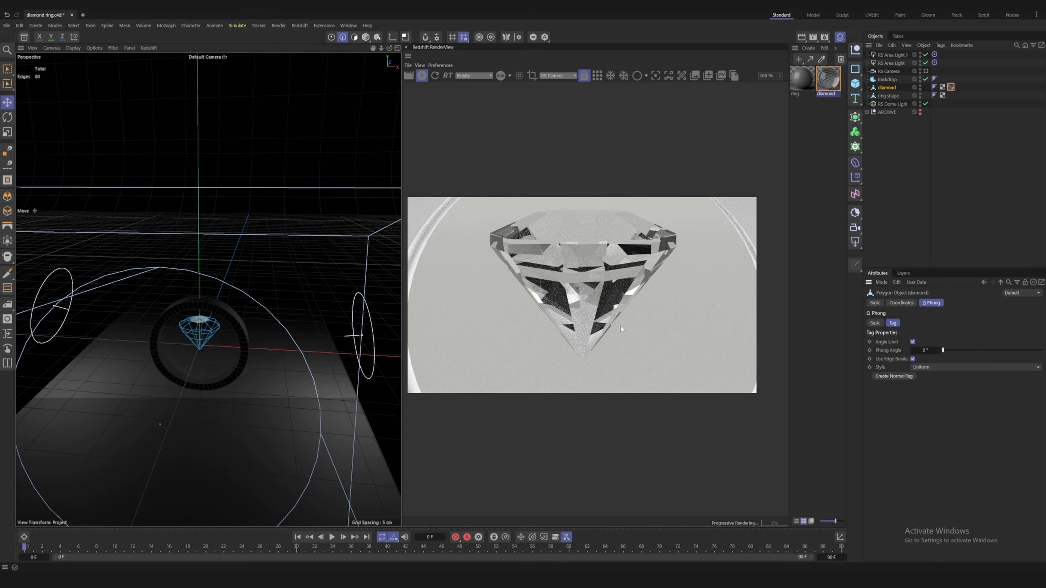
# Set the Phong angle of the diamond object to 4°
pyautogui.click(939, 351)
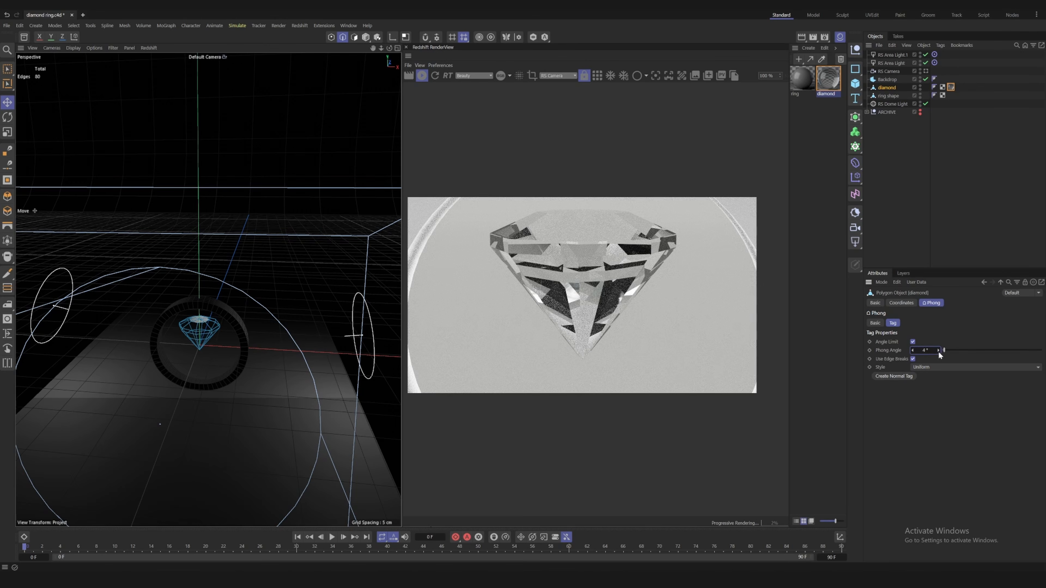
pyautogui.moveTo(943, 350); pyautogui.dragTo(934, 350)
# Try several Dispersion (Abbe) values on the diamond material, including 50, and reset the dispersion to 0
pyautogui.click(827, 84)
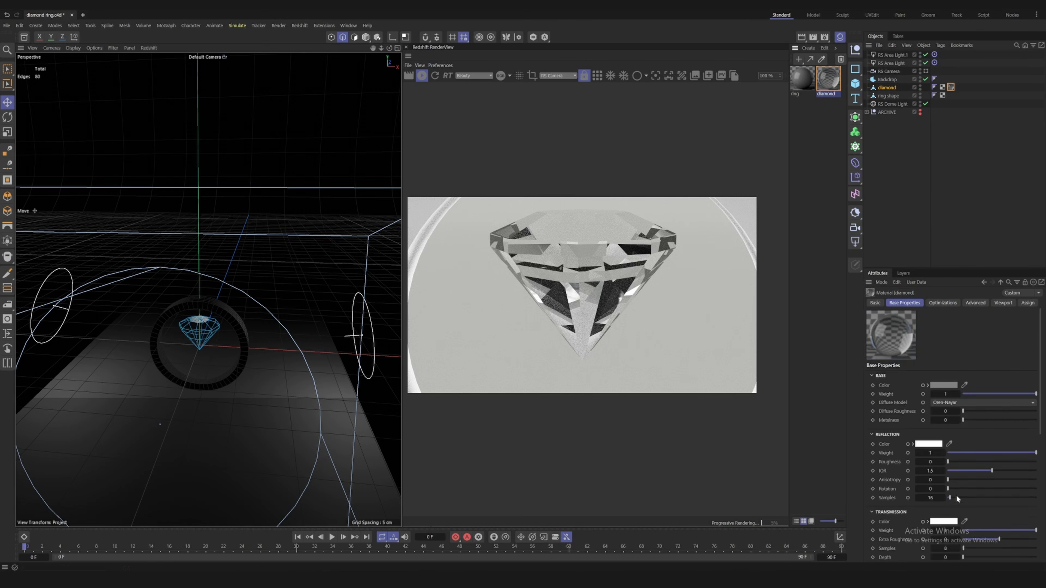
pyautogui.scroll(-3, 957, 498)
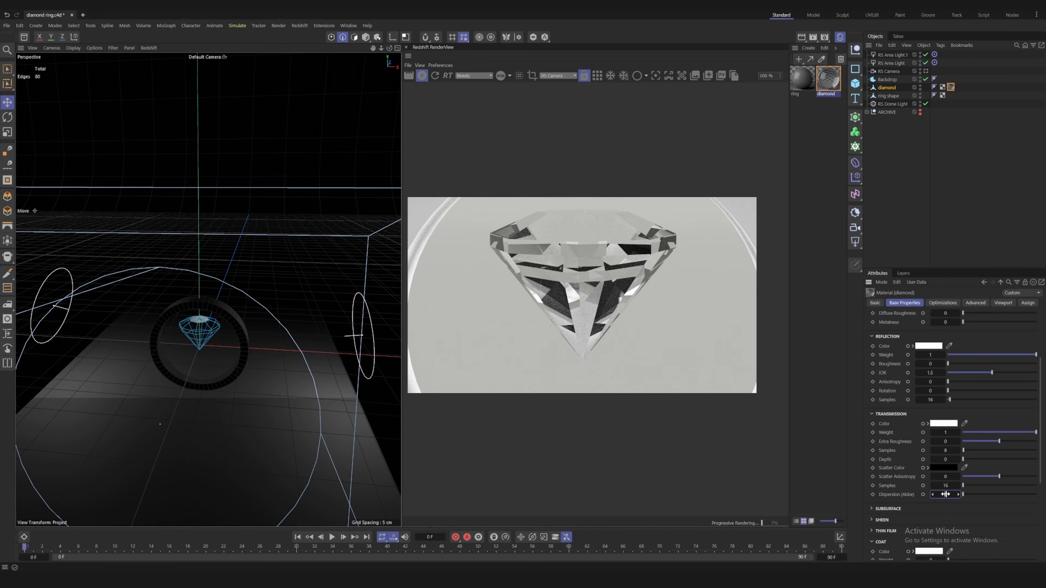
pyautogui.scroll(2, 945, 494)
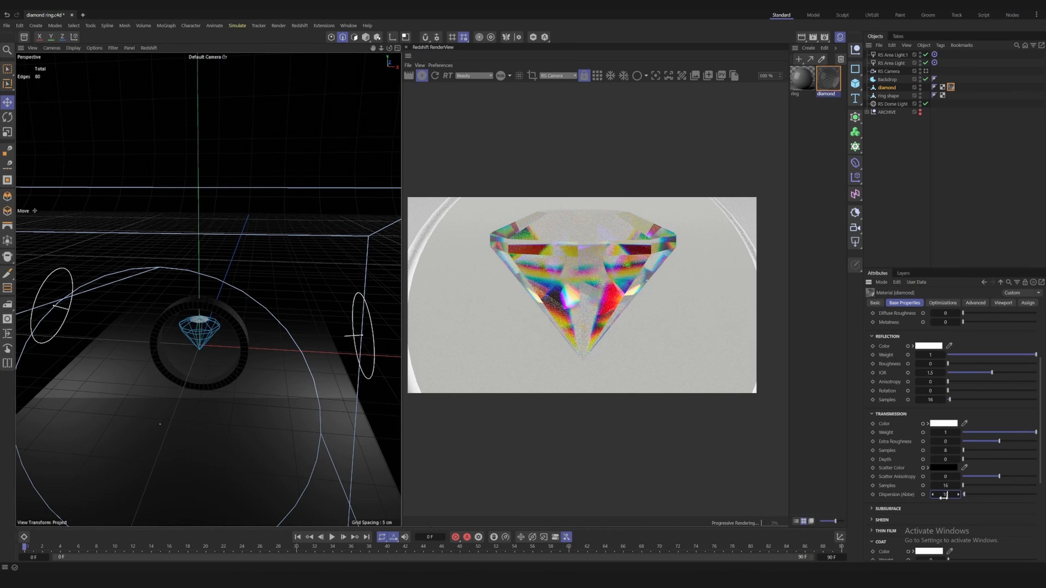
pyautogui.press('Return')
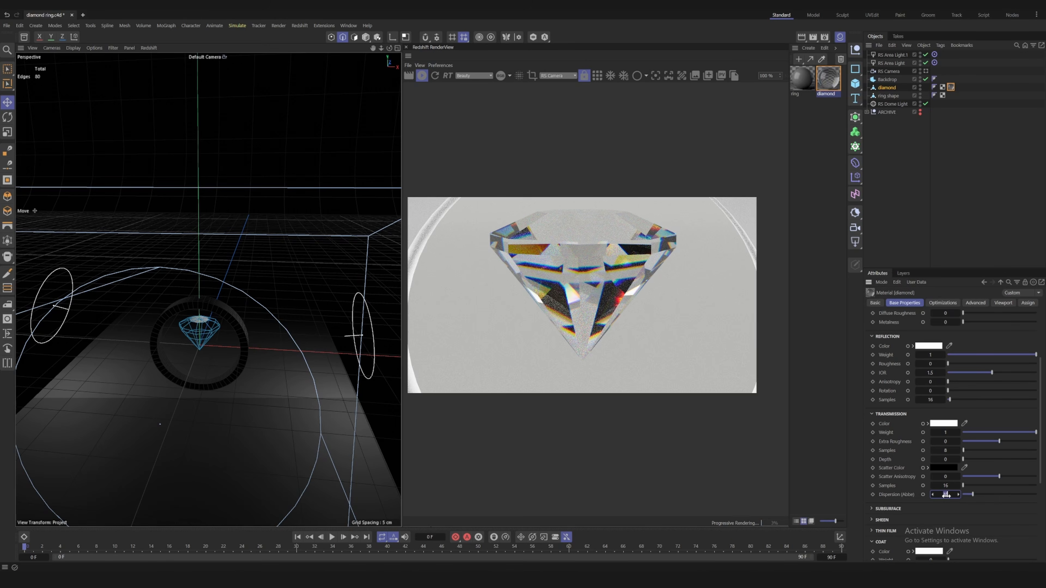
pyautogui.write('50')
pyautogui.press('Return')
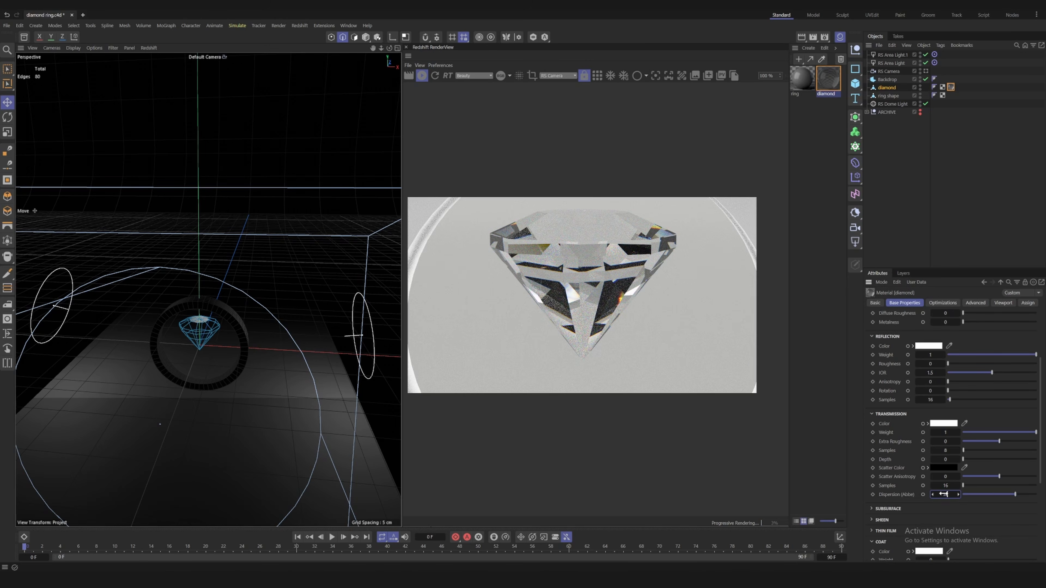
pyautogui.moveTo(942, 494); pyautogui.dragTo(946, 494)
pyautogui.doubleClick(946, 497)
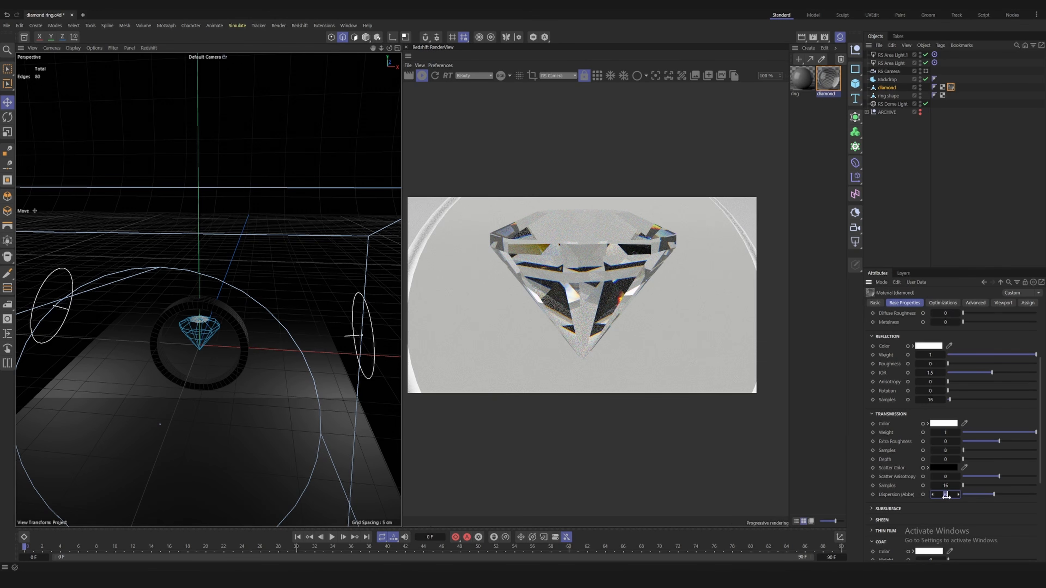
pyautogui.write('0')
pyautogui.press('Return')
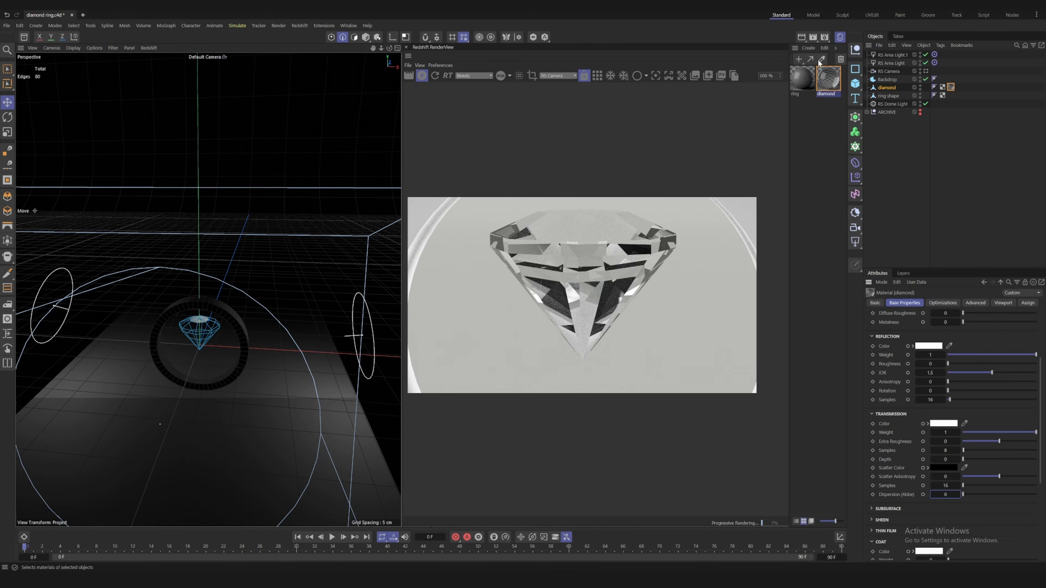
# Remove the material tag from the diamond object and close the render view and material manager
pyautogui.click(950, 87)
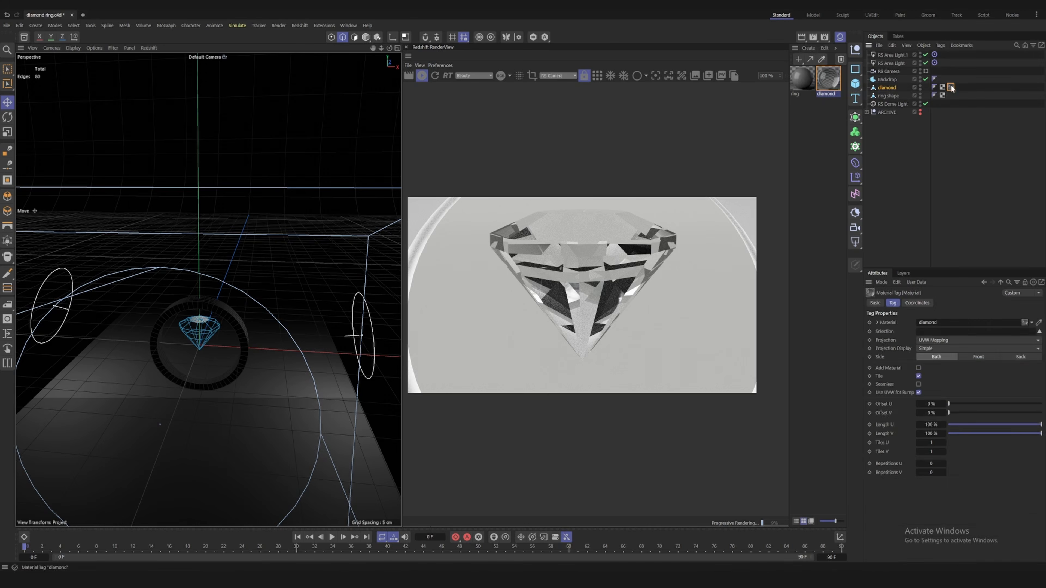
pyautogui.press('Delete')
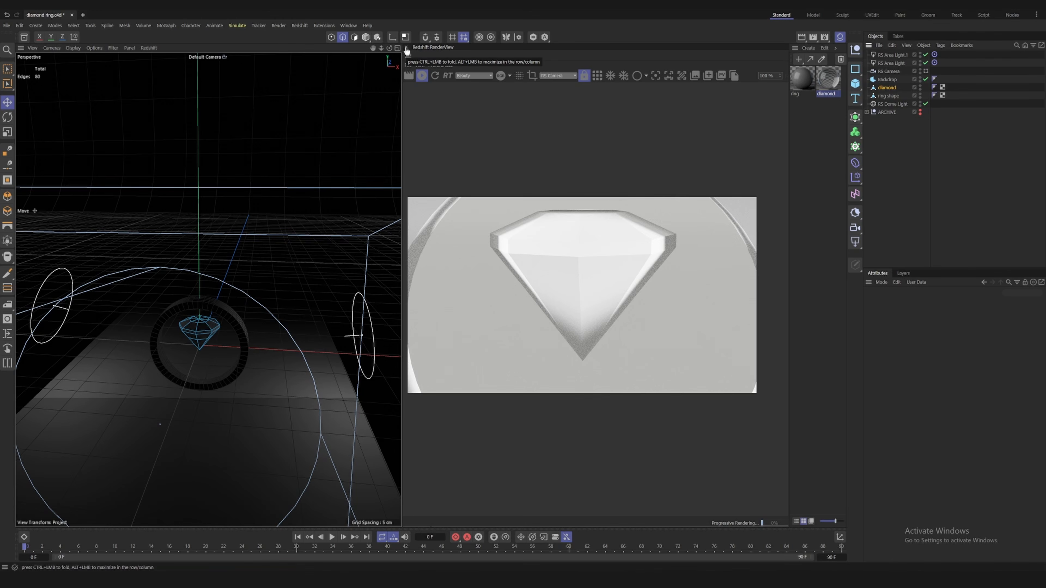
pyautogui.click(406, 47)
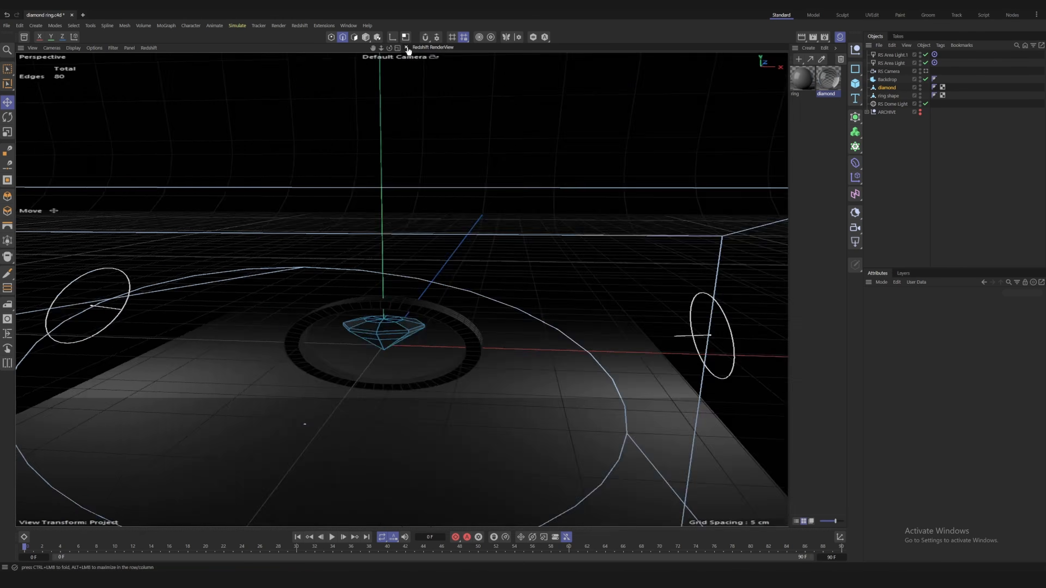
pyautogui.click(840, 37)
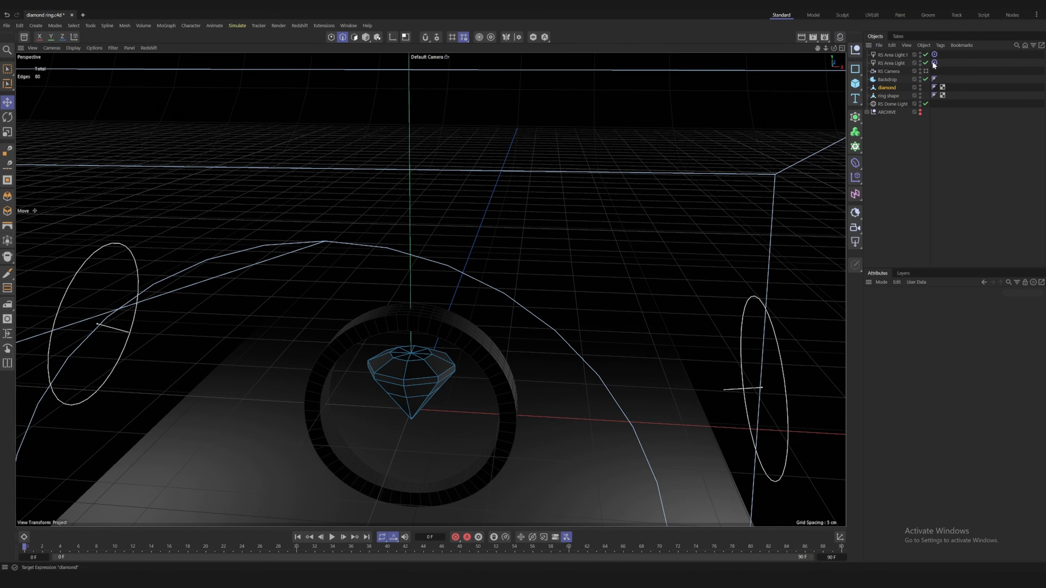
# Hide both area lights and the camera in the scene, and disable the backdrop
pyautogui.click(919, 54)
pyautogui.click(895, 58)
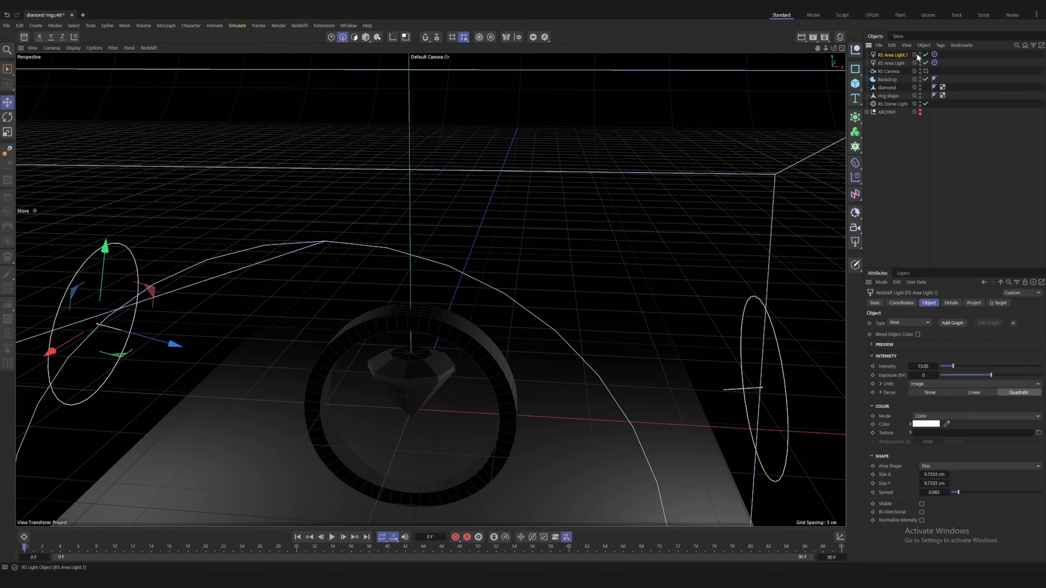
pyautogui.doubleClick(920, 53)
pyautogui.doubleClick(920, 62)
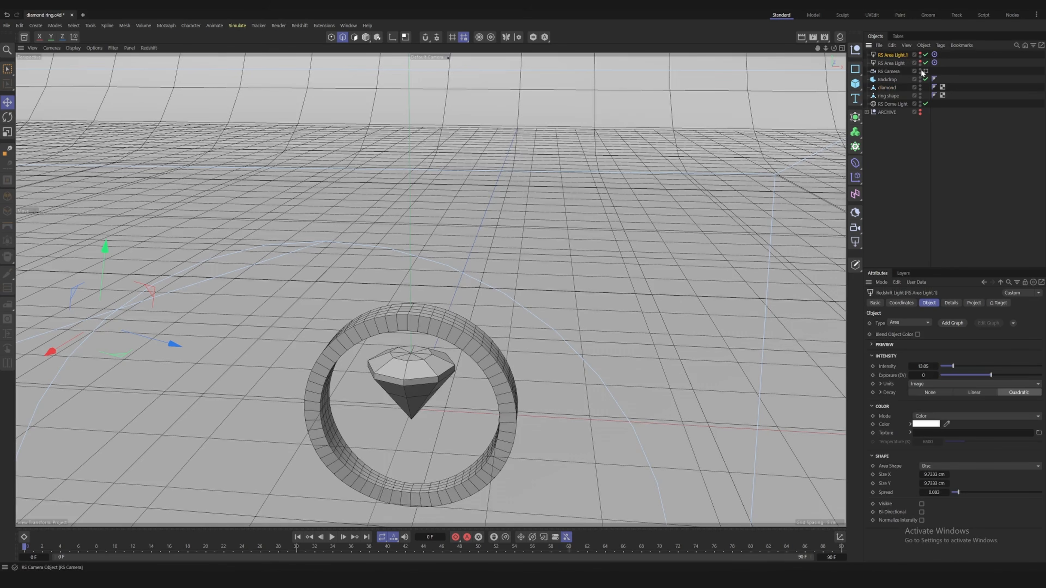
pyautogui.click(925, 79)
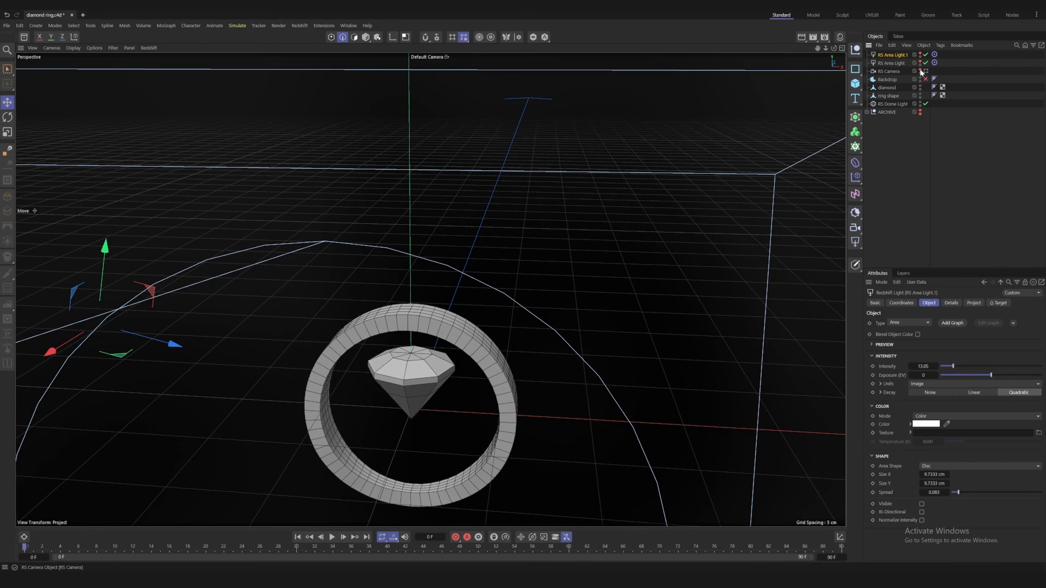
pyautogui.doubleClick(920, 69)
pyautogui.click(924, 178)
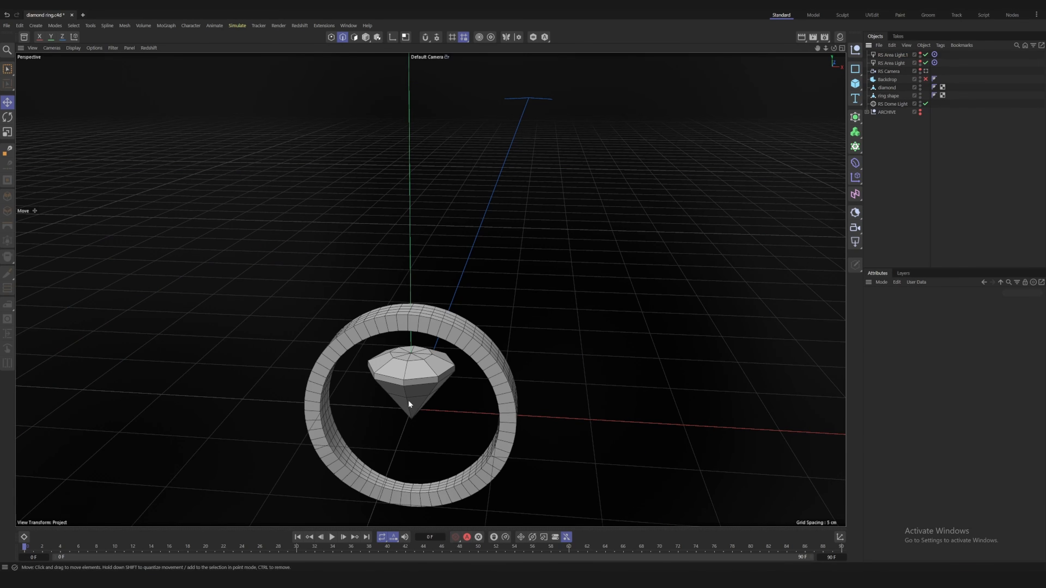
# Line-cut a zigzag across the diamond's front lower facets, between the girdle's lower corners and the midpoints of the lower edge loop
pyautogui.scroll(5, 409, 401)
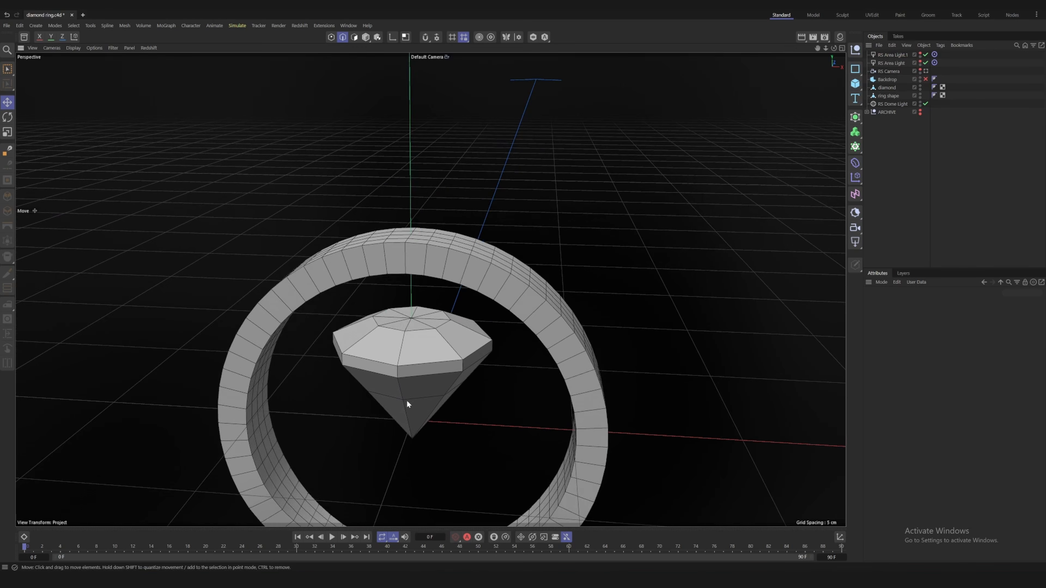
pyautogui.keyDown('alt'); pyautogui.moveTo(406, 400); pyautogui.dragTo(415, 373); pyautogui.keyUp('alt')
pyautogui.scroll(5, 398, 396)
pyautogui.keyDown('alt'); pyautogui.moveTo(401, 395); pyautogui.dragTo(433, 372, button='middle'); pyautogui.keyUp('alt')
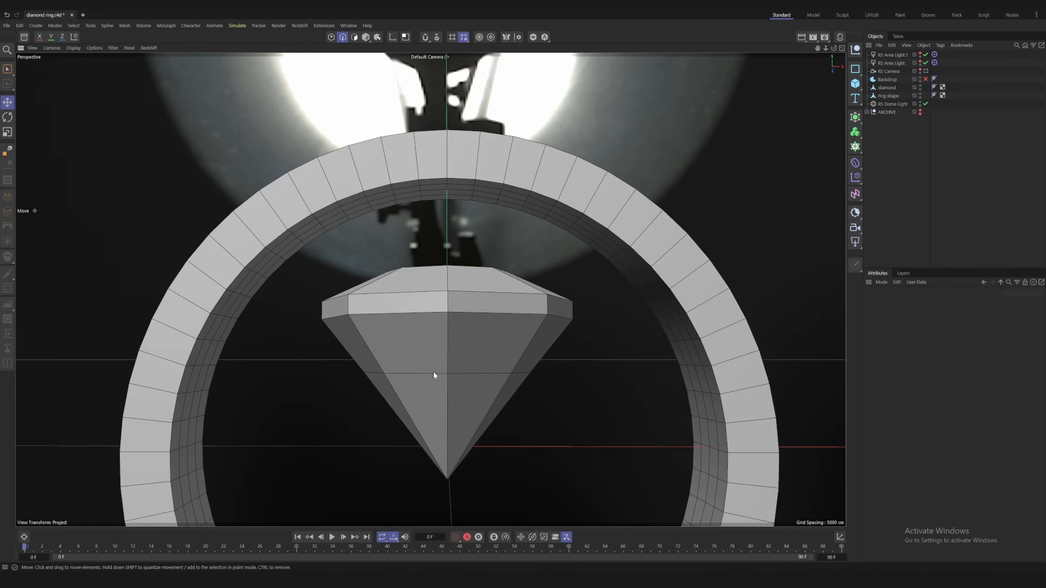
pyautogui.moveTo(432, 372)
pyautogui.keyDown('alt'); pyautogui.mouseDown()
pyautogui.moveTo(431, 380)
pyautogui.moveTo(436, 372)
pyautogui.mouseUp(); pyautogui.keyUp('alt')
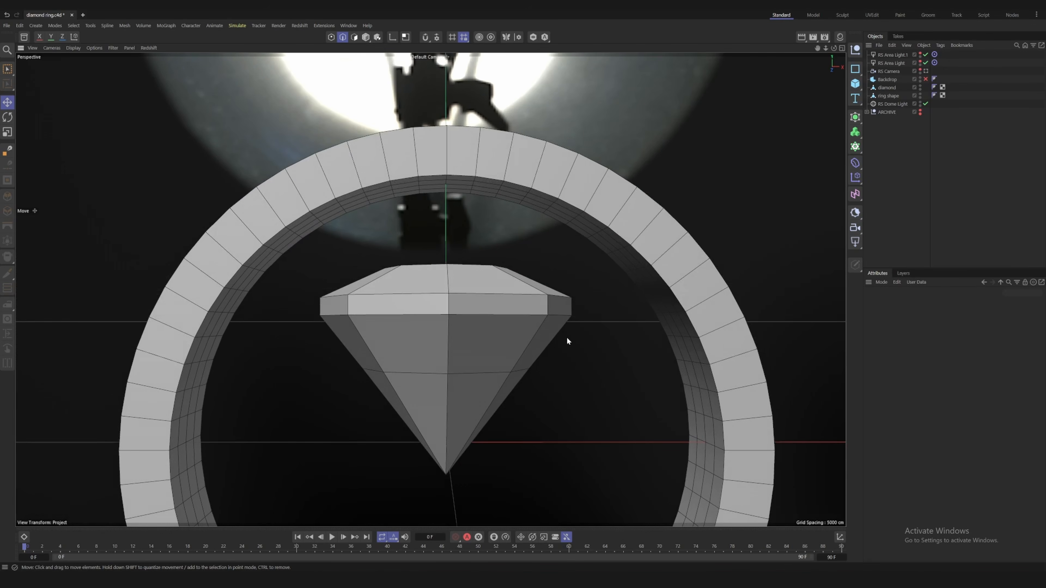
pyautogui.click(886, 87)
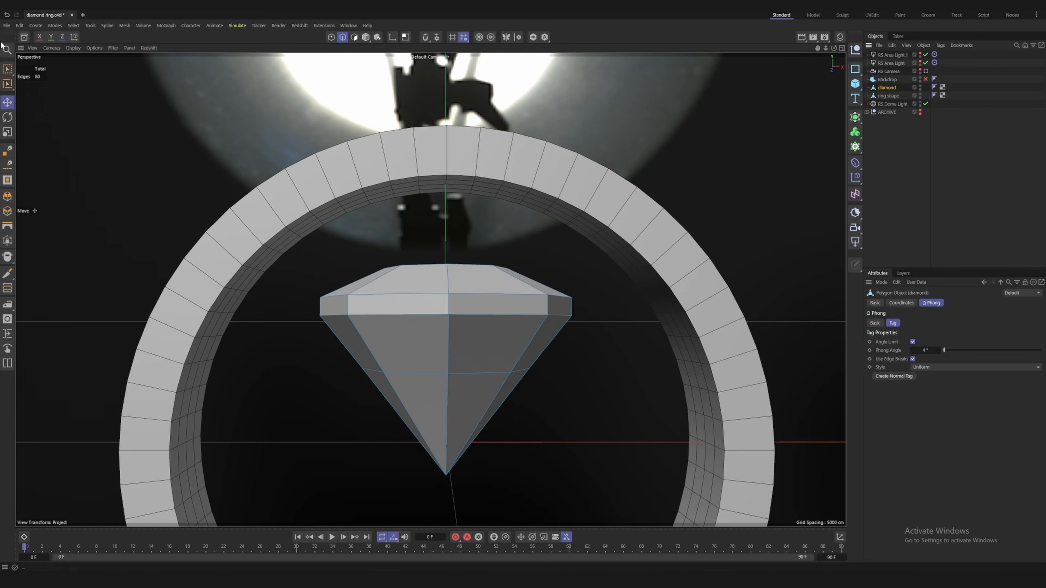
pyautogui.click(354, 37)
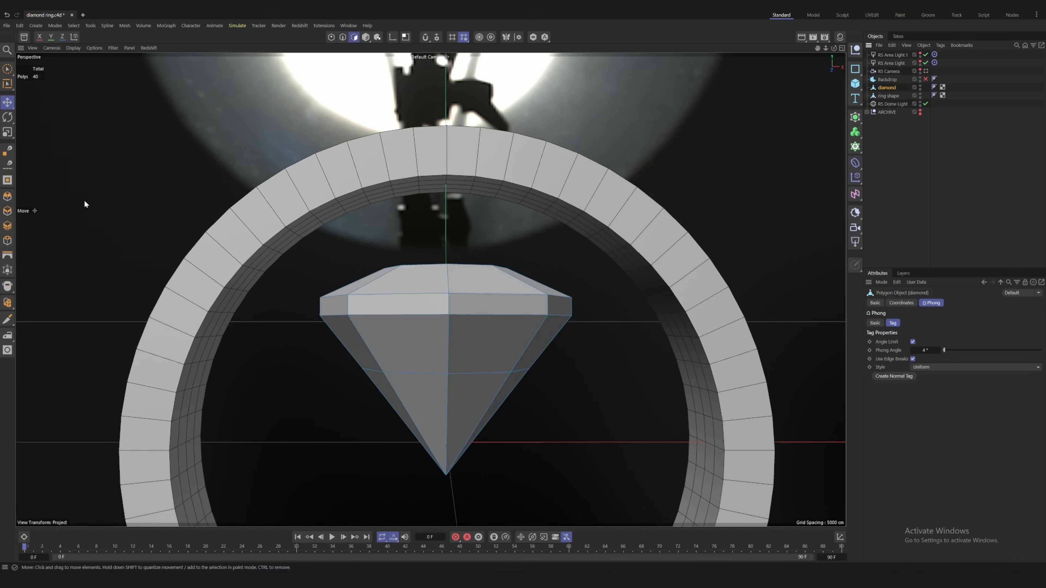
pyautogui.click(7, 319)
pyautogui.click(348, 316)
pyautogui.click(415, 373)
pyautogui.click(448, 315)
pyautogui.click(482, 372)
pyautogui.click(547, 316)
# Continue the zigzag line cut around the remaining lower facets of the diamond to complete the ring of triangles
pyautogui.keyDown('alt'); pyautogui.moveTo(549, 320); pyautogui.dragTo(486, 323); pyautogui.keyUp('alt')
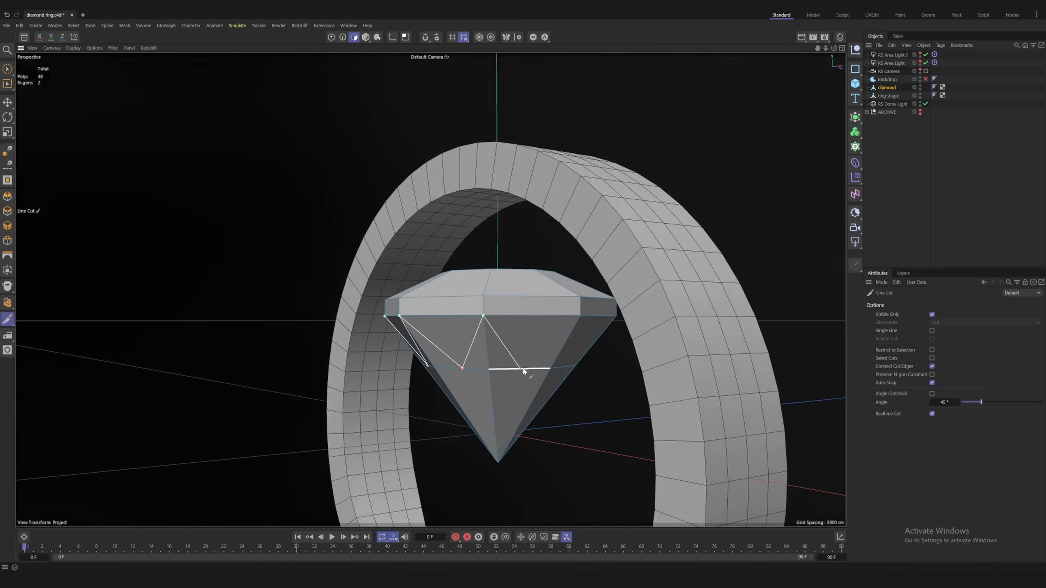
pyautogui.click(523, 369)
pyautogui.click(578, 316)
pyautogui.click(688, 315)
pyautogui.keyDown('alt'); pyautogui.moveTo(688, 319); pyautogui.dragTo(642, 330); pyautogui.keyUp('alt')
pyautogui.click(582, 353)
pyautogui.keyDown('alt'); pyautogui.moveTo(766, 334); pyautogui.dragTo(576, 313); pyautogui.keyUp('alt')
pyautogui.click(644, 351)
pyautogui.press('space')
# Line-cut alternating diagonals across the first faces of the diamond's girdle band, corner to opposite corner
pyautogui.moveTo(665, 362)
pyautogui.keyDown('alt'); pyautogui.mouseDown()
pyautogui.moveTo(310, 369)
pyautogui.moveTo(358, 379)
pyautogui.mouseUp(); pyautogui.keyUp('alt')
pyautogui.press('space')
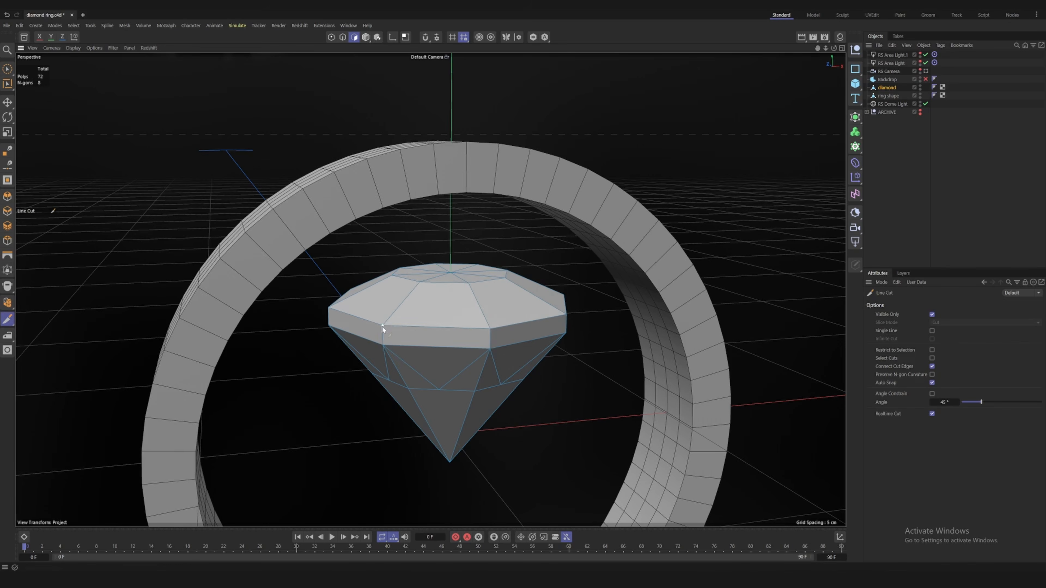
pyautogui.click(383, 325)
pyautogui.click(485, 349)
pyautogui.click(563, 320)
pyautogui.keyDown('alt'); pyautogui.moveTo(565, 323); pyautogui.dragTo(502, 326); pyautogui.keyUp('alt')
pyautogui.click(689, 343)
pyautogui.keyDown('alt'); pyautogui.moveTo(692, 345); pyautogui.dragTo(642, 342); pyautogui.keyUp('alt')
pyautogui.click(741, 326)
pyautogui.keyDown('alt'); pyautogui.moveTo(742, 330); pyautogui.dragTo(675, 325); pyautogui.keyUp('alt')
pyautogui.click(788, 309)
pyautogui.keyDown('alt'); pyautogui.moveTo(788, 310); pyautogui.dragTo(714, 315); pyautogui.keyUp('alt')
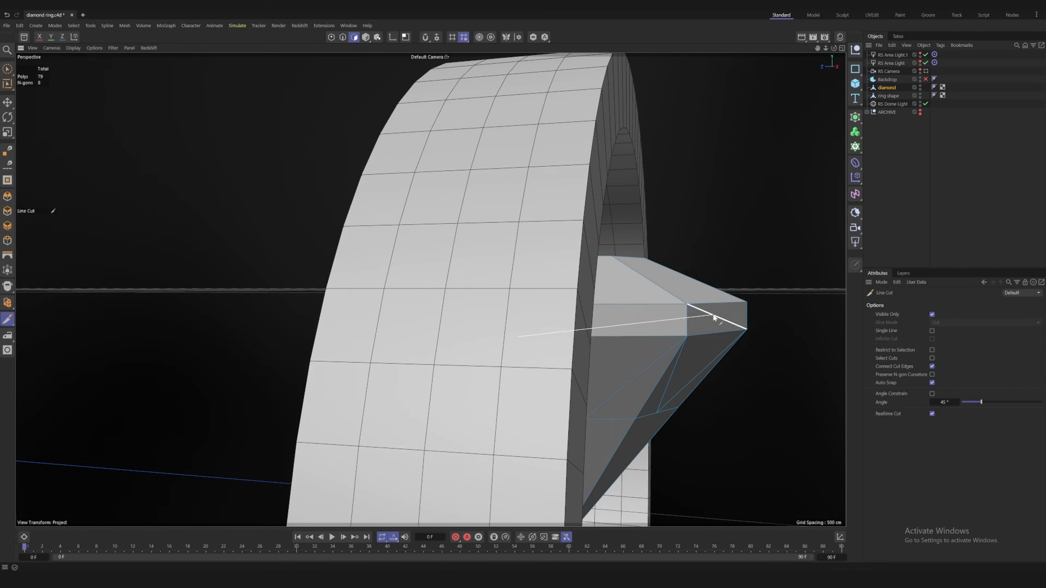
pyautogui.press('space')
# Add the crossing diagonal line cuts around the diamond's girdle band, forming an X on each band face
pyautogui.keyDown('alt'); pyautogui.moveTo(412, 198); pyautogui.dragTo(245, 197); pyautogui.keyUp('alt')
pyautogui.press('space')
pyautogui.click(542, 303)
pyautogui.click(686, 339)
pyautogui.keyDown('alt'); pyautogui.moveTo(686, 342); pyautogui.dragTo(535, 323); pyautogui.keyUp('alt')
pyautogui.click(618, 302)
pyautogui.keyDown('alt'); pyautogui.moveTo(787, 332); pyautogui.dragTo(452, 280); pyautogui.keyUp('alt')
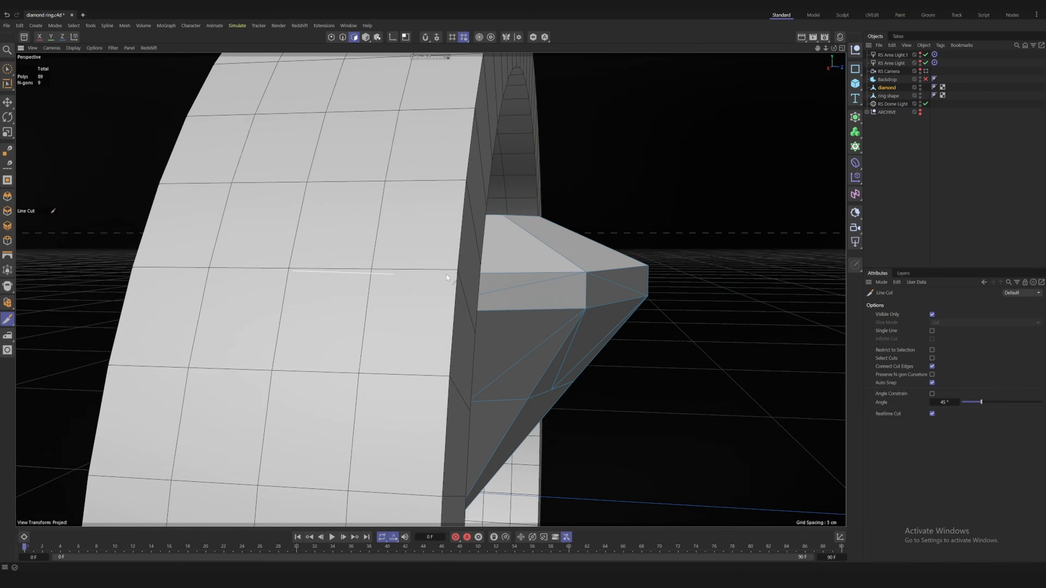
pyautogui.keyDown('alt'); pyautogui.moveTo(655, 303); pyautogui.dragTo(514, 288); pyautogui.keyUp('alt')
pyautogui.click(826, 297)
pyautogui.click(616, 252)
pyautogui.moveTo(826, 298)
pyautogui.keyDown('alt'); pyautogui.mouseDown()
pyautogui.moveTo(471, 284)
pyautogui.moveTo(324, 140)
pyautogui.mouseUp(); pyautogui.keyUp('alt')
pyautogui.press('space')
# Line-cut a zigzag over the first crown facets, between midpoints of the girdle's upper edges and the table's corners
pyautogui.moveTo(429, 289)
pyautogui.keyDown('alt'); pyautogui.mouseDown()
pyautogui.moveTo(523, 350)
pyautogui.moveTo(444, 342)
pyautogui.mouseUp(); pyautogui.keyUp('alt')
pyautogui.press('space')
pyautogui.click(346, 254)
pyautogui.click(353, 378)
pyautogui.click(431, 268)
pyautogui.click(526, 364)
pyautogui.click(506, 243)
pyautogui.keyDown('alt'); pyautogui.moveTo(507, 247); pyautogui.dragTo(420, 206); pyautogui.keyUp('alt')
pyautogui.click(602, 324)
pyautogui.keyDown('alt'); pyautogui.moveTo(618, 198); pyautogui.dragTo(486, 194); pyautogui.keyUp('alt')
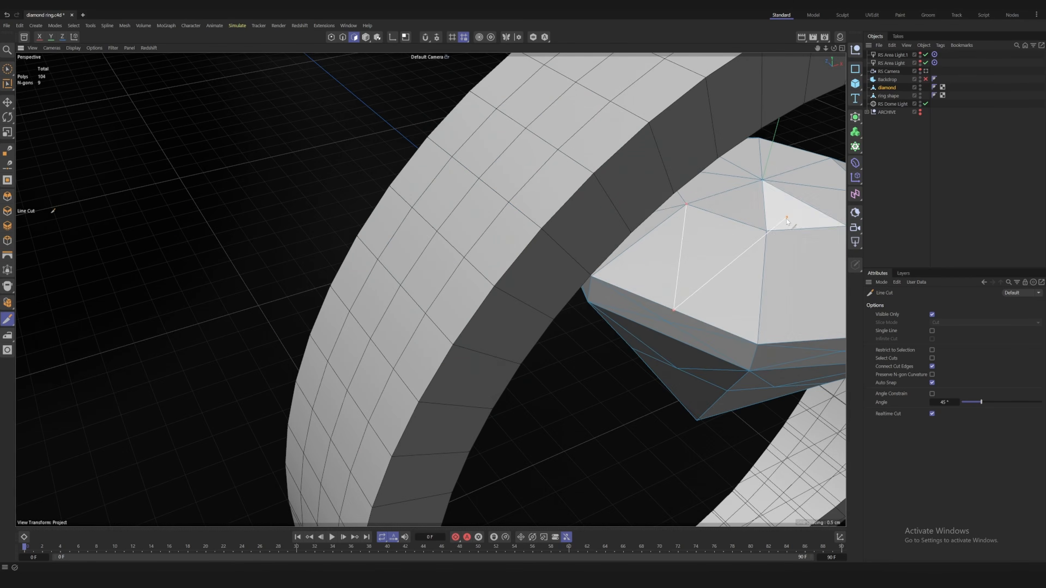
# Continue the zigzag line cut around the remaining crown facets and finish it at its starting point
pyautogui.keyDown('alt'); pyautogui.moveTo(787, 215); pyautogui.dragTo(453, 173); pyautogui.keyUp('alt')
pyautogui.click(626, 274)
pyautogui.click(708, 254)
pyautogui.click(748, 154)
pyautogui.keyDown('alt'); pyautogui.moveTo(747, 165); pyautogui.dragTo(622, 165); pyautogui.keyUp('alt')
pyautogui.click(625, 251)
pyautogui.press('space')
pyautogui.moveTo(646, 256)
pyautogui.keyDown('alt'); pyautogui.mouseDown()
pyautogui.moveTo(679, 201)
pyautogui.moveTo(461, 251)
pyautogui.mouseUp(); pyautogui.keyUp('alt')
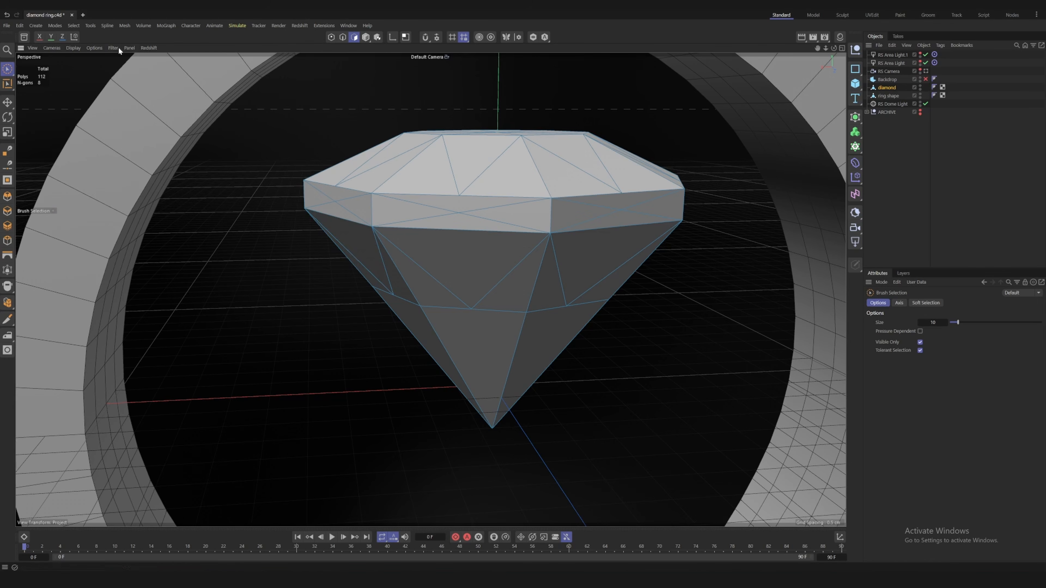
# Scale the eight zigzag midpoints on the diamond's lower edge loop slightly inward, using point mode
pyautogui.click(332, 38)
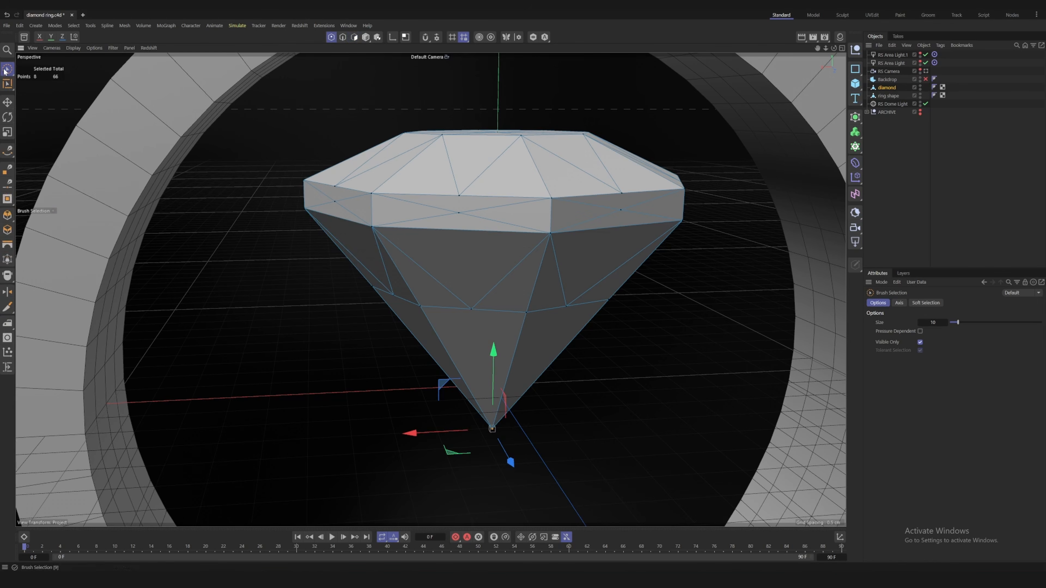
pyautogui.click(473, 310)
pyautogui.keyDown('shift'); pyautogui.click(392, 295); pyautogui.keyUp('shift')
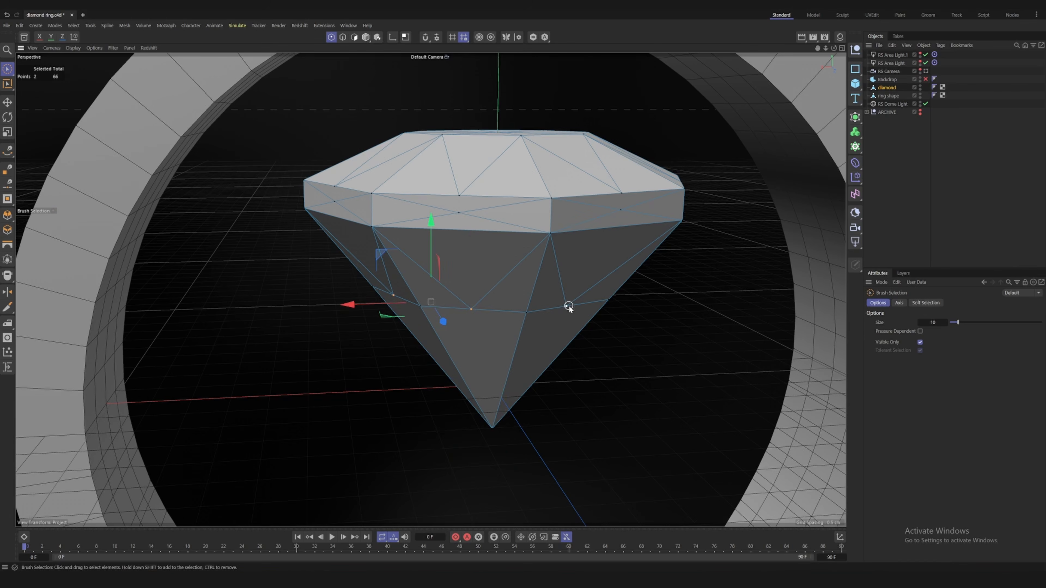
pyautogui.keyDown('shift'); pyautogui.click(568, 307); pyautogui.keyUp('shift')
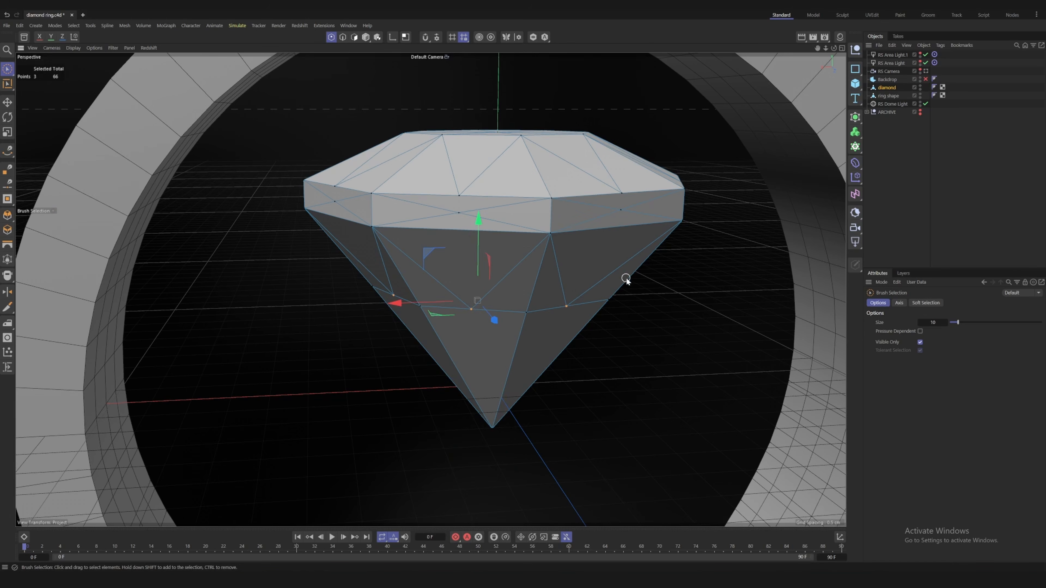
pyautogui.keyDown('alt'); pyautogui.moveTo(625, 279); pyautogui.dragTo(684, 297); pyautogui.keyUp('alt')
pyautogui.keyDown('shift'); pyautogui.click(682, 303); pyautogui.keyUp('shift')
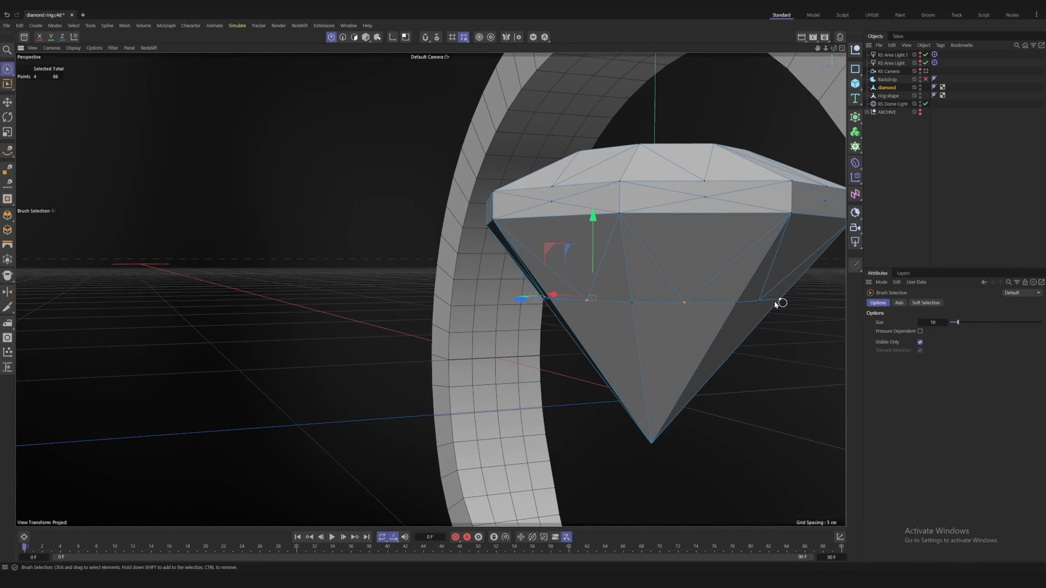
pyautogui.keyDown('shift'); pyautogui.click(759, 300); pyautogui.keyUp('shift')
pyautogui.keyDown('alt'); pyautogui.moveTo(771, 297); pyautogui.dragTo(483, 278); pyautogui.keyUp('alt')
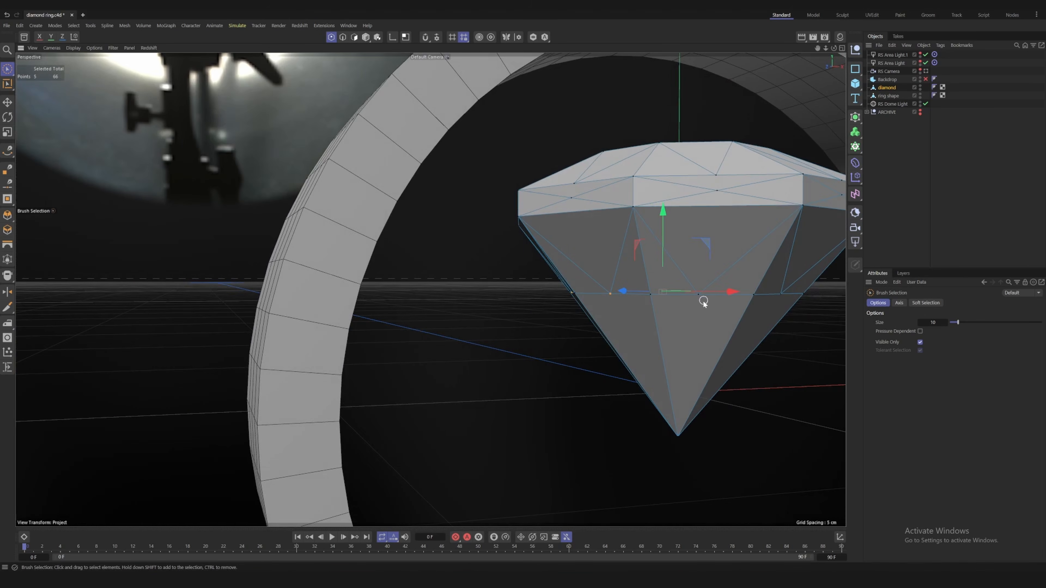
pyautogui.moveTo(698, 294)
pyautogui.keyDown('shift'); pyautogui.mouseDown()
pyautogui.moveTo(775, 298)
pyautogui.moveTo(727, 287)
pyautogui.moveTo(429, 292)
pyautogui.moveTo(657, 300)
pyautogui.moveTo(590, 294)
pyautogui.mouseUp(); pyautogui.keyUp('shift')
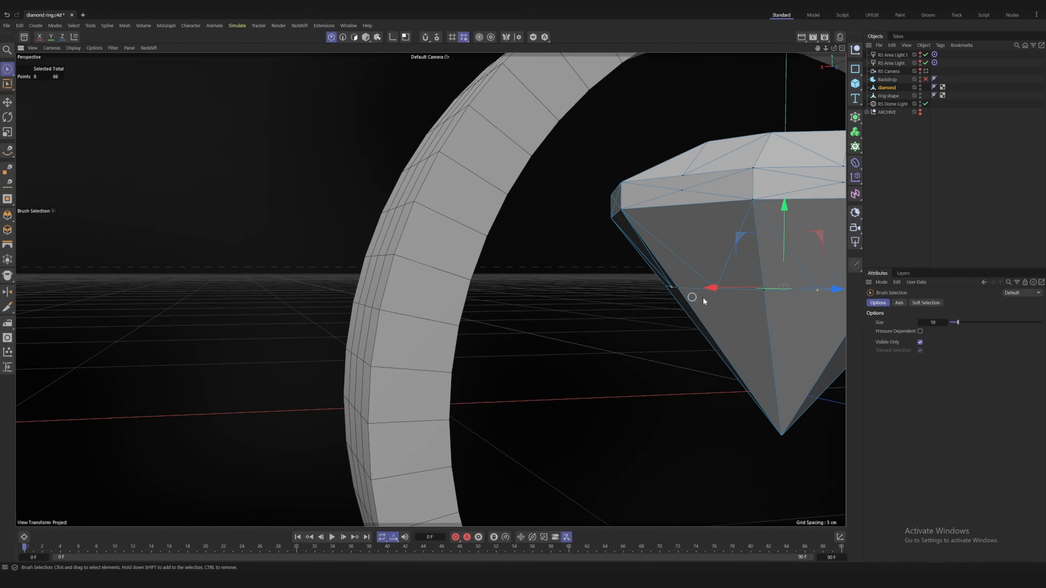
pyautogui.keyDown('alt'); pyautogui.moveTo(703, 296); pyautogui.dragTo(600, 310); pyautogui.keyUp('alt')
pyautogui.press('t')
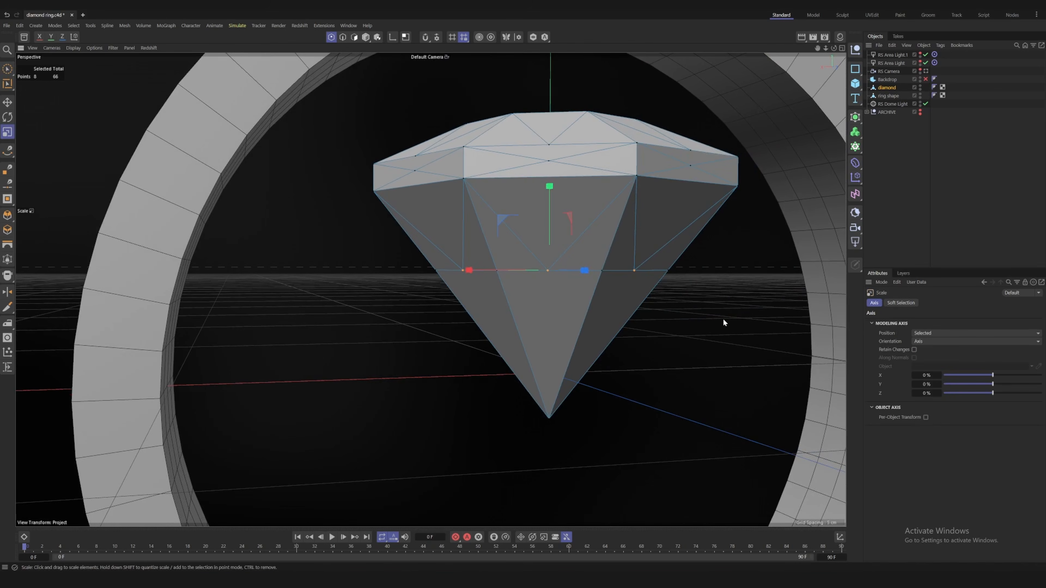
pyautogui.moveTo(722, 319)
pyautogui.mouseDown()
pyautogui.moveTo(687, 320)
pyautogui.moveTo(769, 326)
pyautogui.moveTo(693, 326)
pyautogui.mouseUp()
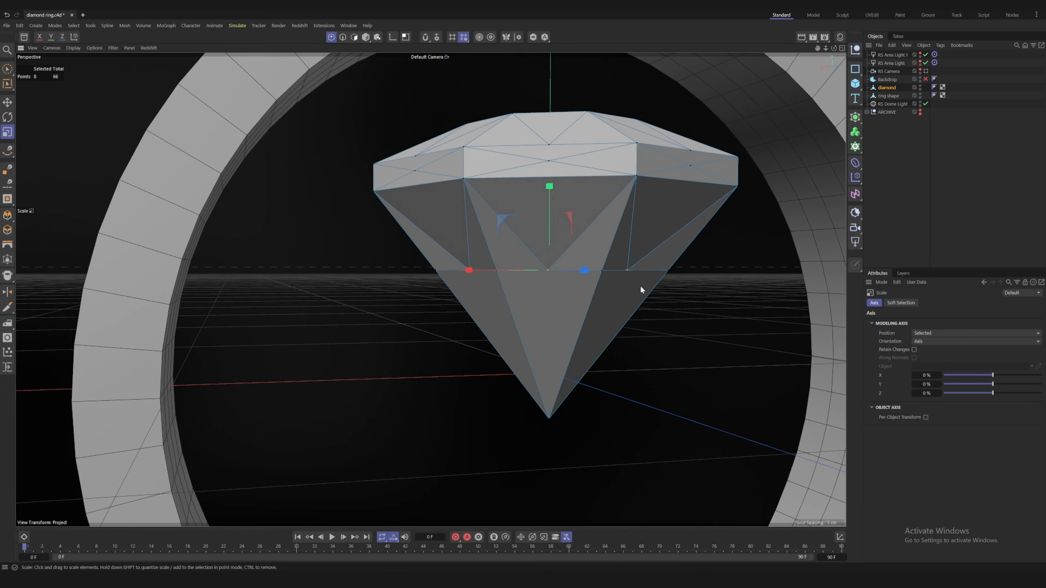
# Select the center points of the X cuts around the diamond's girdle and scale them slightly outward
pyautogui.moveTo(640, 286)
pyautogui.keyDown('alt'); pyautogui.mouseDown()
pyautogui.moveTo(636, 321)
pyautogui.moveTo(624, 305)
pyautogui.moveTo(609, 319)
pyautogui.mouseUp(); pyautogui.keyUp('alt')
pyautogui.press('space')
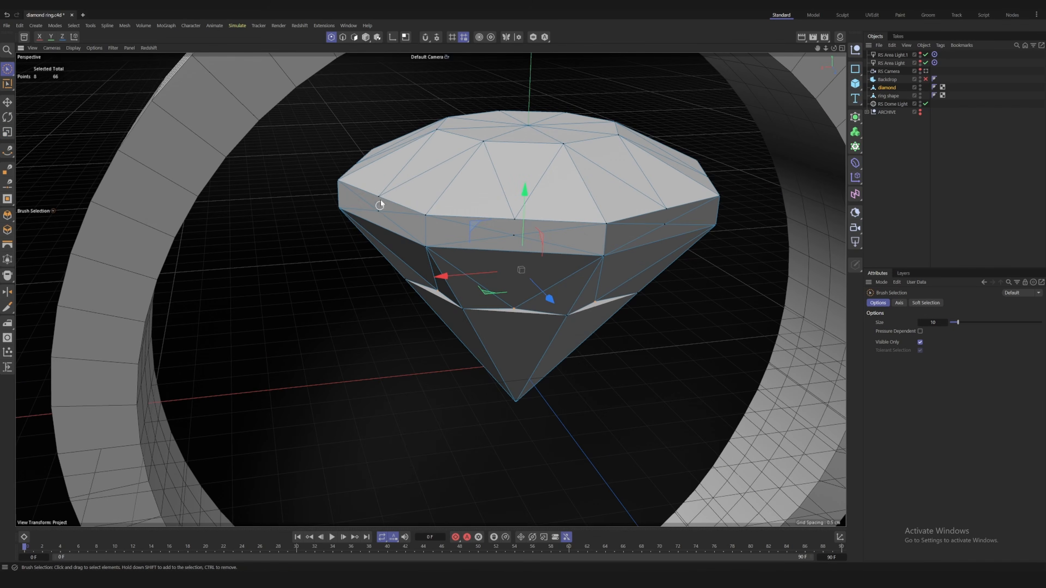
pyautogui.click(378, 210)
pyautogui.keyDown('shift'); pyautogui.click(514, 235); pyautogui.keyUp('shift')
pyautogui.keyDown('shift'); pyautogui.click(664, 224); pyautogui.keyUp('shift')
pyautogui.keyDown('alt'); pyautogui.moveTo(664, 230); pyautogui.dragTo(165, 208); pyautogui.keyUp('alt')
pyautogui.keyDown('shift'); pyautogui.click(546, 226); pyautogui.keyUp('shift')
pyautogui.keyDown('shift'); pyautogui.click(719, 236); pyautogui.keyUp('shift')
pyautogui.keyDown('alt'); pyautogui.moveTo(719, 236); pyautogui.dragTo(354, 210); pyautogui.keyUp('alt')
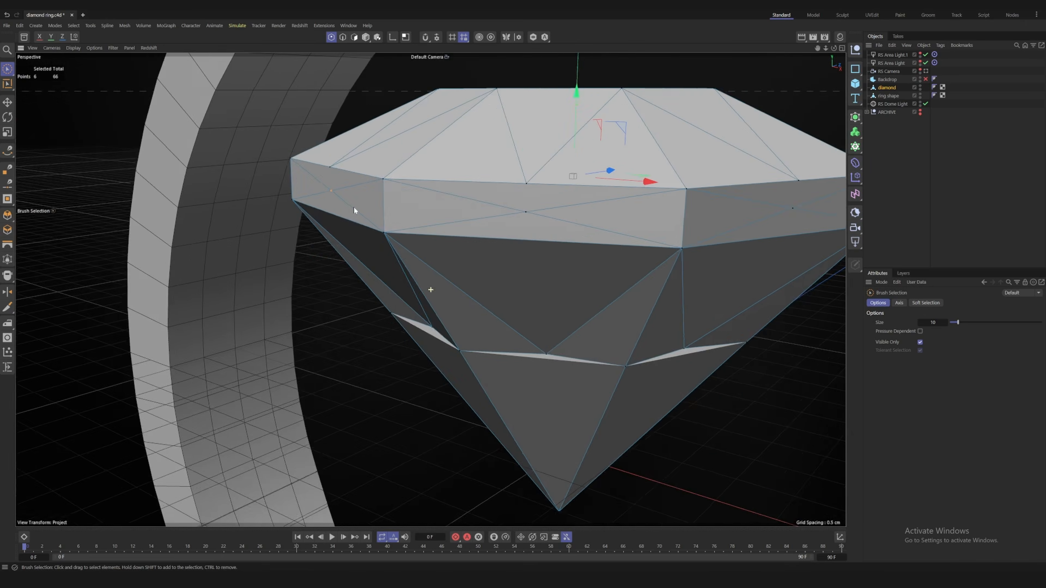
pyautogui.keyDown('shift'); pyautogui.click(525, 211); pyautogui.keyUp('shift')
pyautogui.keyDown('shift'); pyautogui.click(792, 208); pyautogui.keyUp('shift')
pyautogui.keyDown('alt'); pyautogui.moveTo(793, 209); pyautogui.dragTo(659, 209); pyautogui.keyUp('alt')
pyautogui.press('t')
pyautogui.moveTo(653, 277)
pyautogui.mouseDown()
pyautogui.moveTo(682, 280)
pyautogui.moveTo(668, 282)
pyautogui.mouseUp()
pyautogui.scroll(-1, 445, 219)
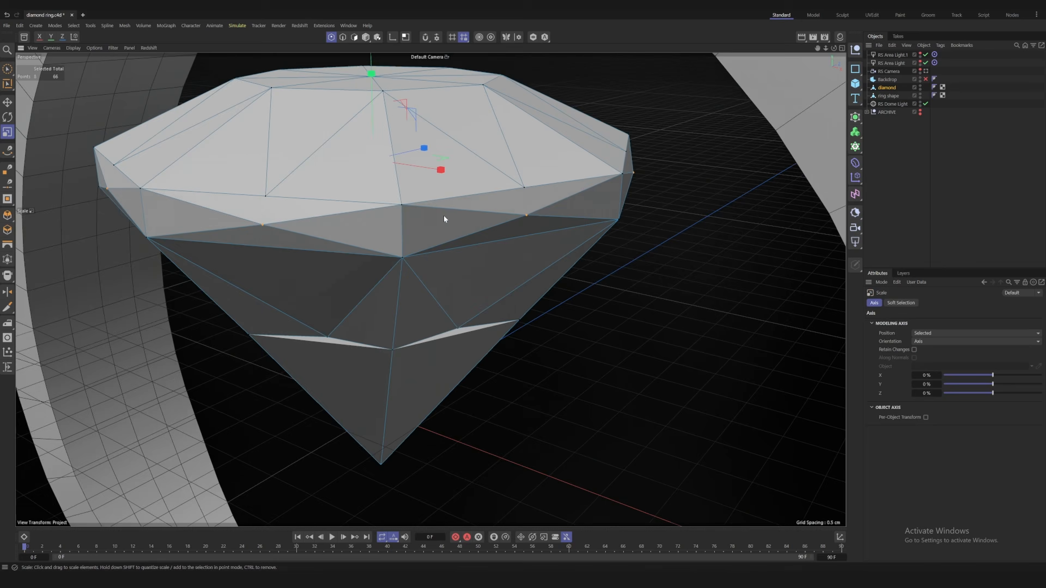
# Select the midpoints along the girdle's upper edge loop, scale them slightly, and save the project
pyautogui.keyDown('alt'); pyautogui.moveTo(445, 219); pyautogui.dragTo(459, 237); pyautogui.keyUp('alt')
pyautogui.click(511, 185)
pyautogui.keyDown('shift'); pyautogui.click(257, 197); pyautogui.keyUp('shift')
pyautogui.keyDown('shift'); pyautogui.click(86, 156); pyautogui.keyUp('shift')
pyautogui.keyDown('alt'); pyautogui.moveTo(107, 165); pyautogui.dragTo(385, 284); pyautogui.keyUp('alt')
pyautogui.keyDown('shift'); pyautogui.click(297, 324); pyautogui.keyUp('shift')
pyautogui.keyDown('alt'); pyautogui.moveTo(100, 189); pyautogui.dragTo(774, 278); pyautogui.keyUp('alt')
pyautogui.click(770, 280)
pyautogui.keyDown('alt'); pyautogui.moveTo(429, 289); pyautogui.dragTo(531, 338); pyautogui.keyUp('alt')
pyautogui.scroll(-4, 547, 346)
pyautogui.scroll(-2, 540, 346)
pyautogui.hotkey('ctrl', 's')
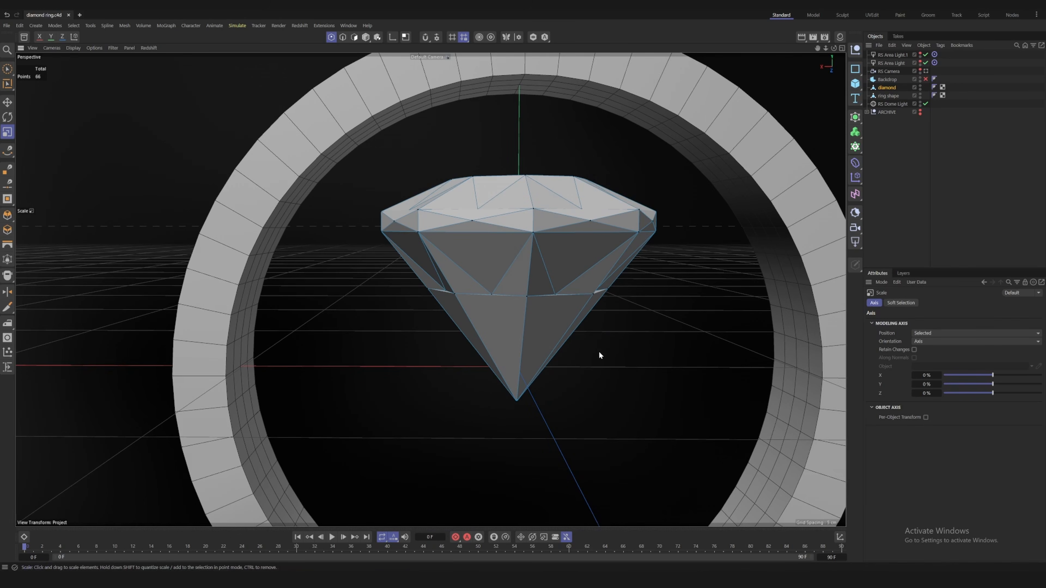
# Look through the RS Camera and dock the Redshift RenderView beside the viewport
pyautogui.keyDown('alt'); pyautogui.moveTo(600, 356); pyautogui.dragTo(513, 366); pyautogui.keyUp('alt')
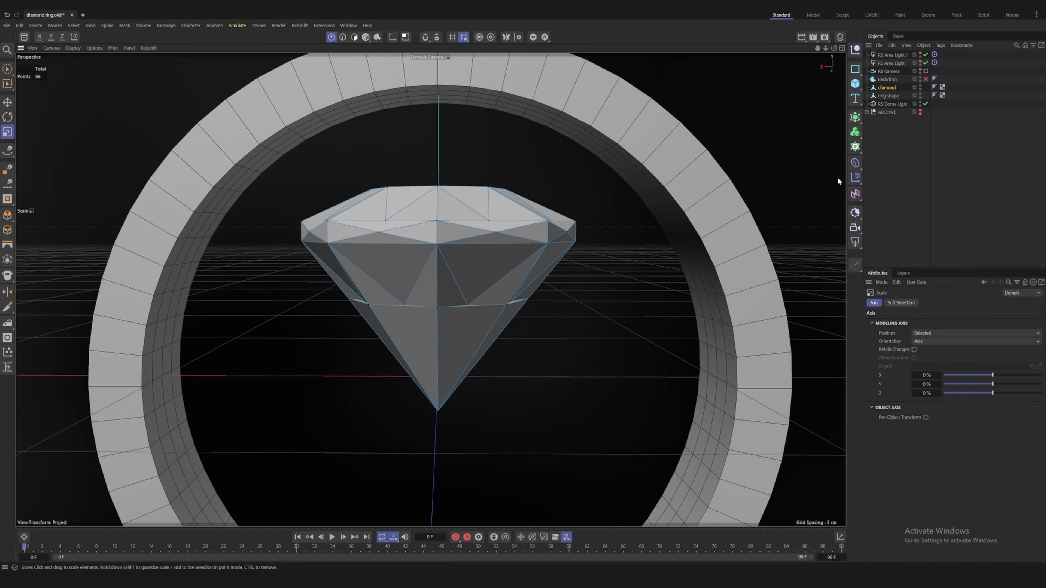
pyautogui.click(926, 72)
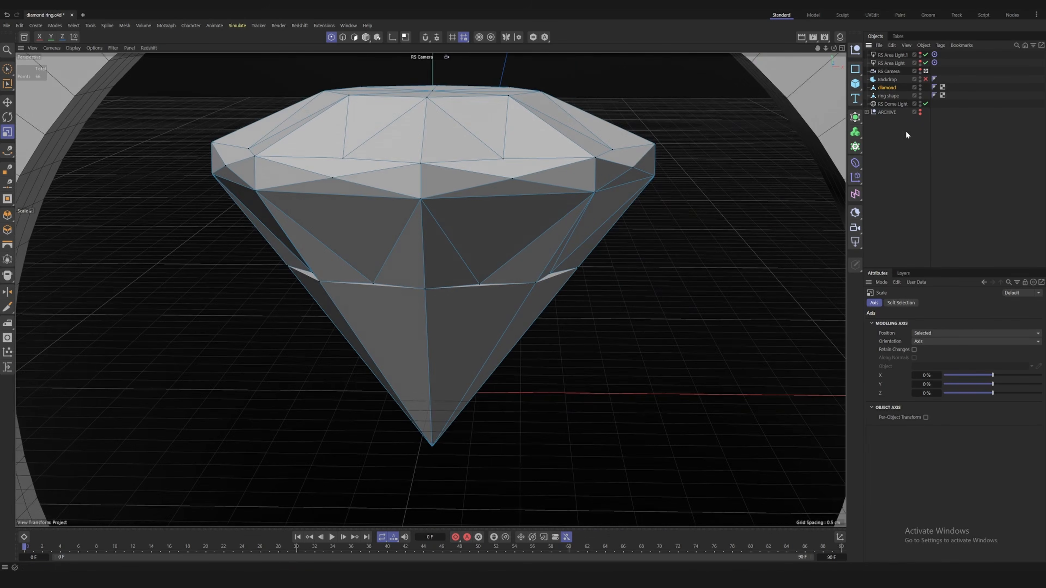
pyautogui.click(303, 27)
pyautogui.click(334, 74)
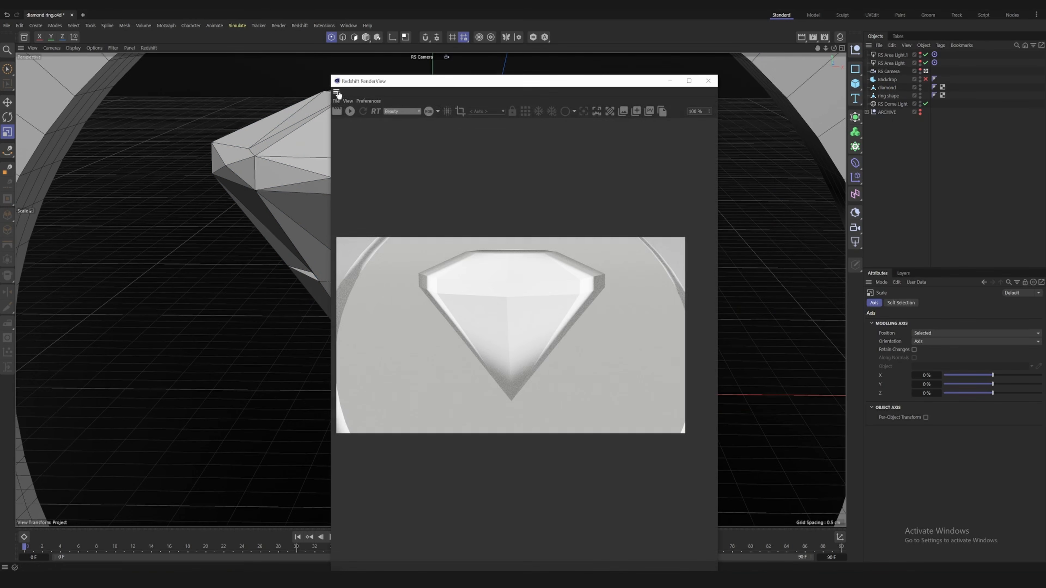
pyautogui.moveTo(337, 92); pyautogui.dragTo(795, 109)
# Assign the diamond material to the diamond object
pyautogui.click(840, 37)
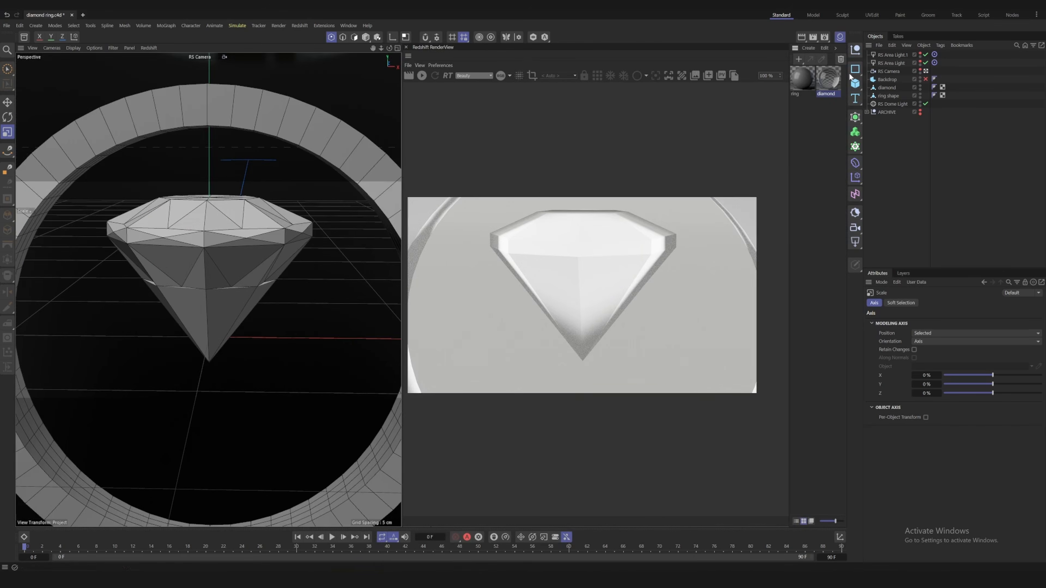
pyautogui.moveTo(893, 82); pyautogui.dragTo(893, 87)
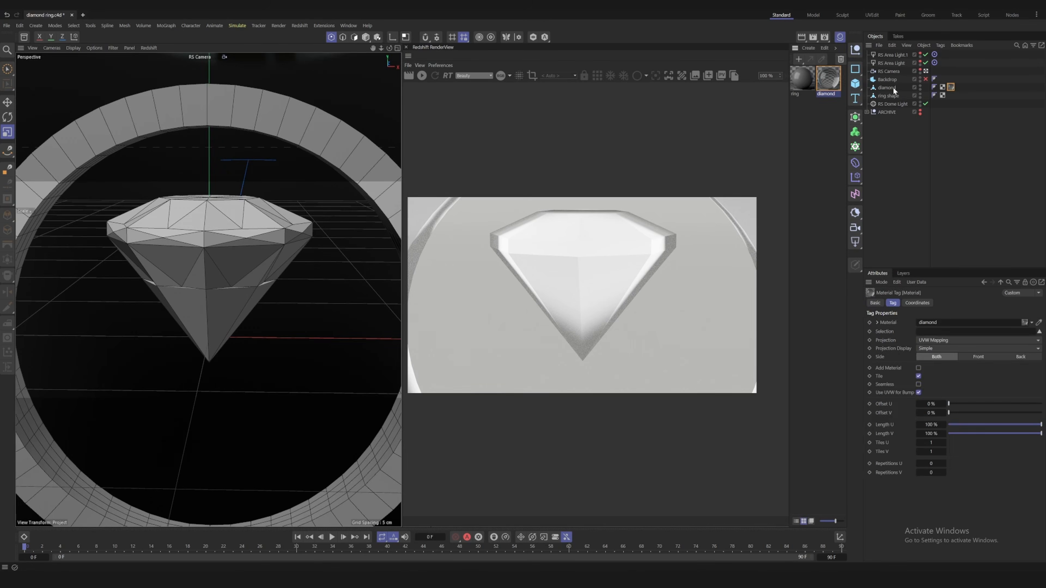
pyautogui.click(839, 36)
# Start the live Redshift render and enable the Backdrop object
pyautogui.click(451, 75)
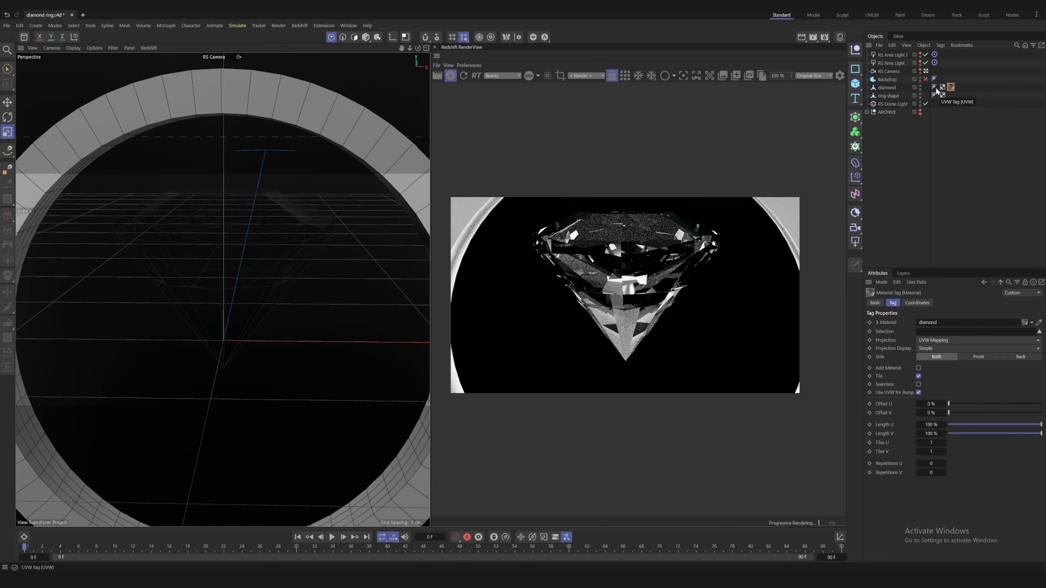
pyautogui.click(925, 79)
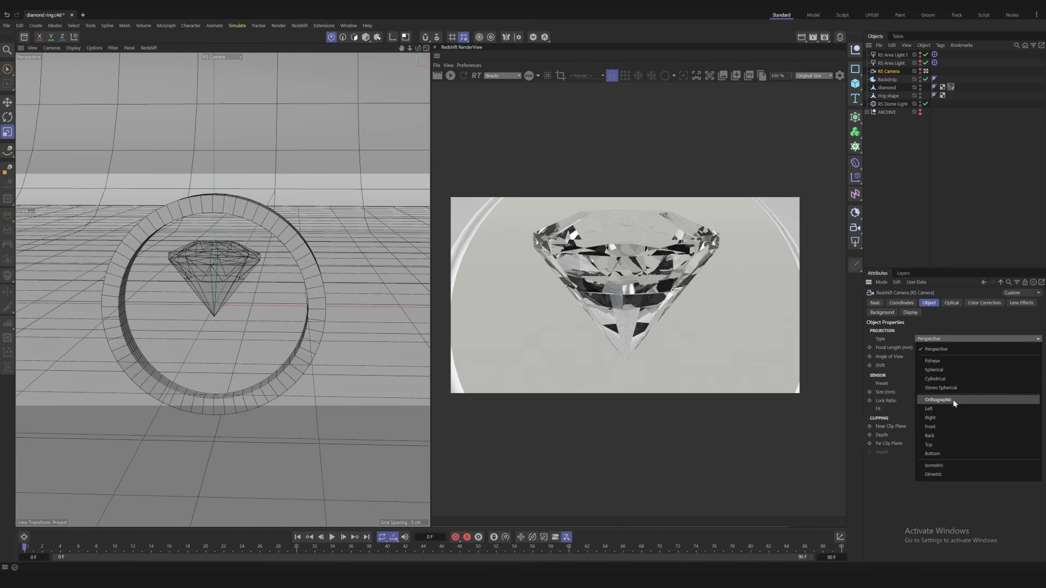
# Set the RS Camera's projection to Orthographic and frame the ring and diamond in the view
pyautogui.click(953, 403)
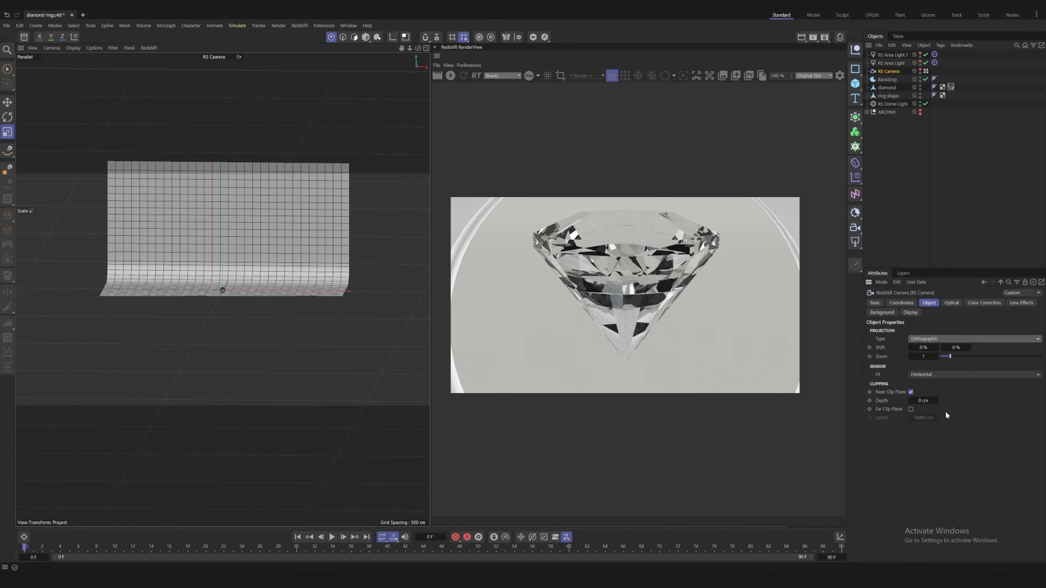
pyautogui.scroll(10, 224, 288)
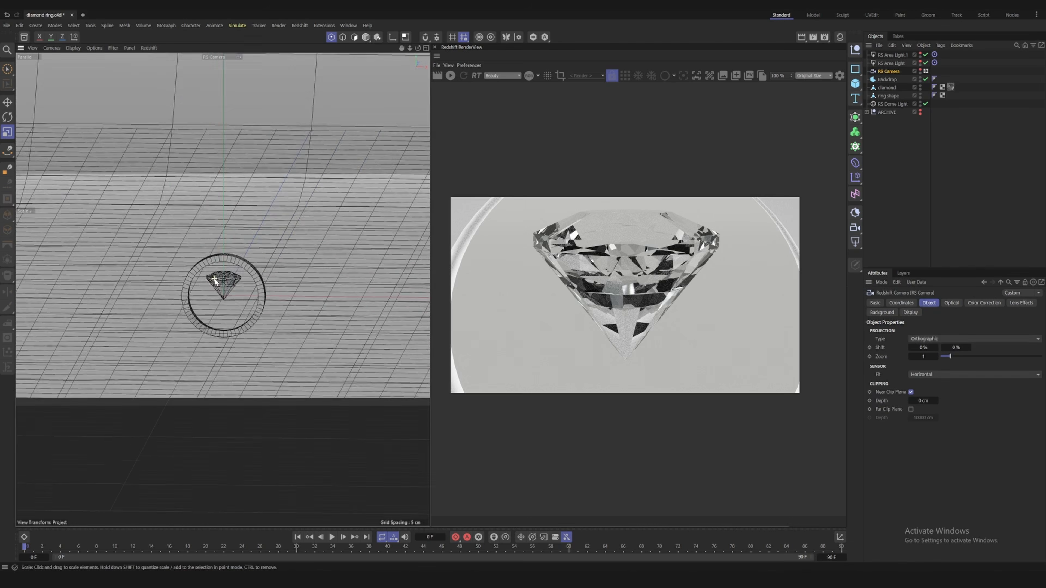
pyautogui.scroll(5, 216, 285)
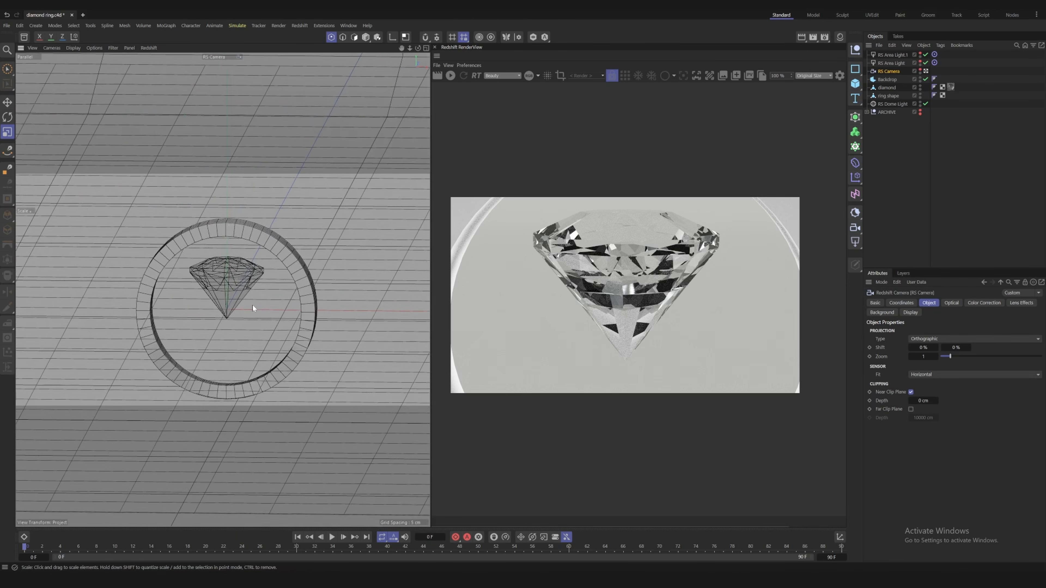
pyautogui.moveTo(248, 300)
pyautogui.keyDown('alt'); pyautogui.mouseDown(button='middle')
pyautogui.moveTo(242, 292)
pyautogui.moveTo(241, 302)
pyautogui.mouseUp(button='middle'); pyautogui.keyUp('alt')
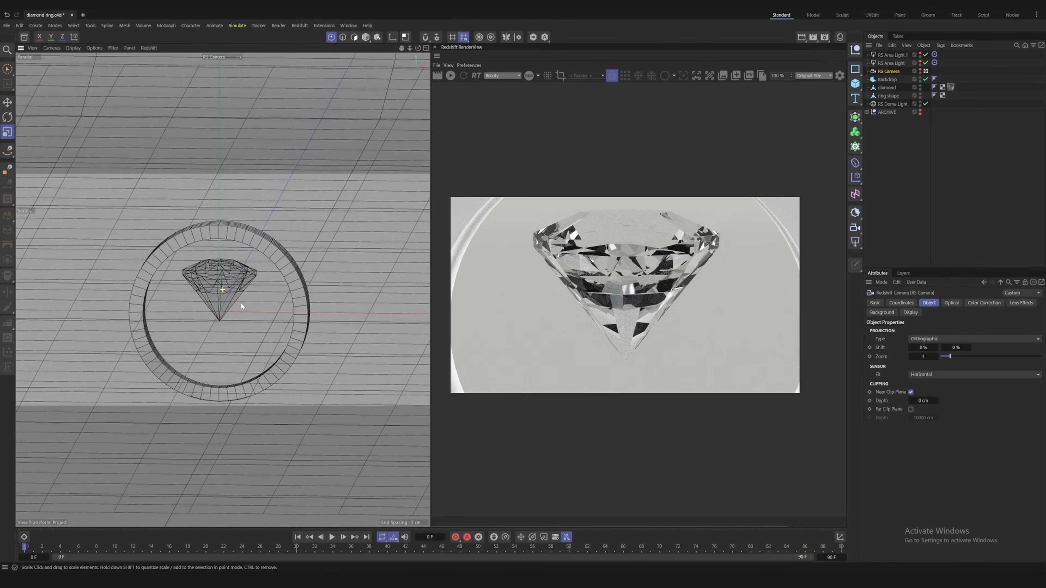
pyautogui.click(913, 139)
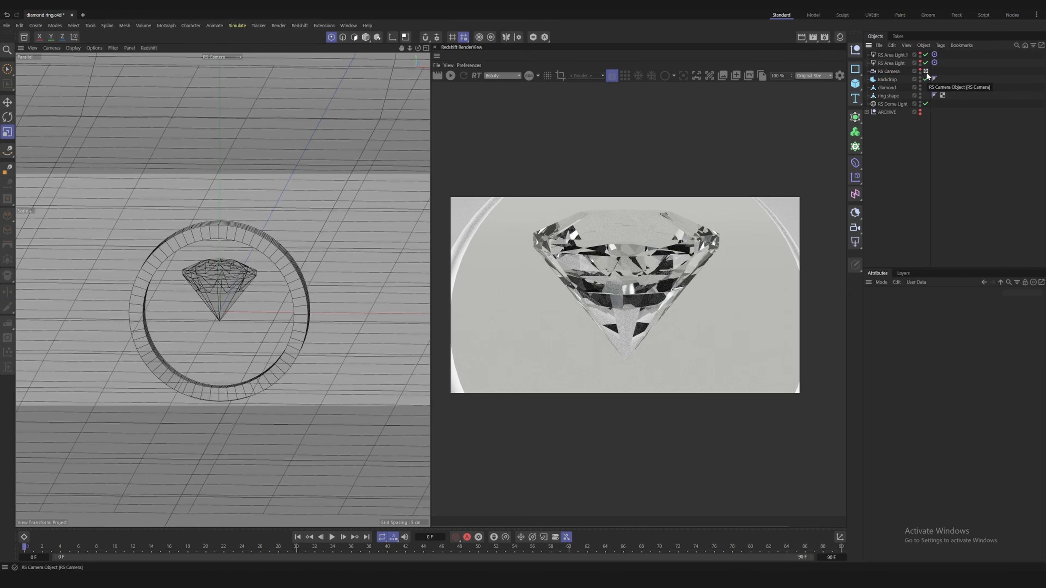
# Run the live render to check the orthographic camera view, and stop it
pyautogui.click(449, 76)
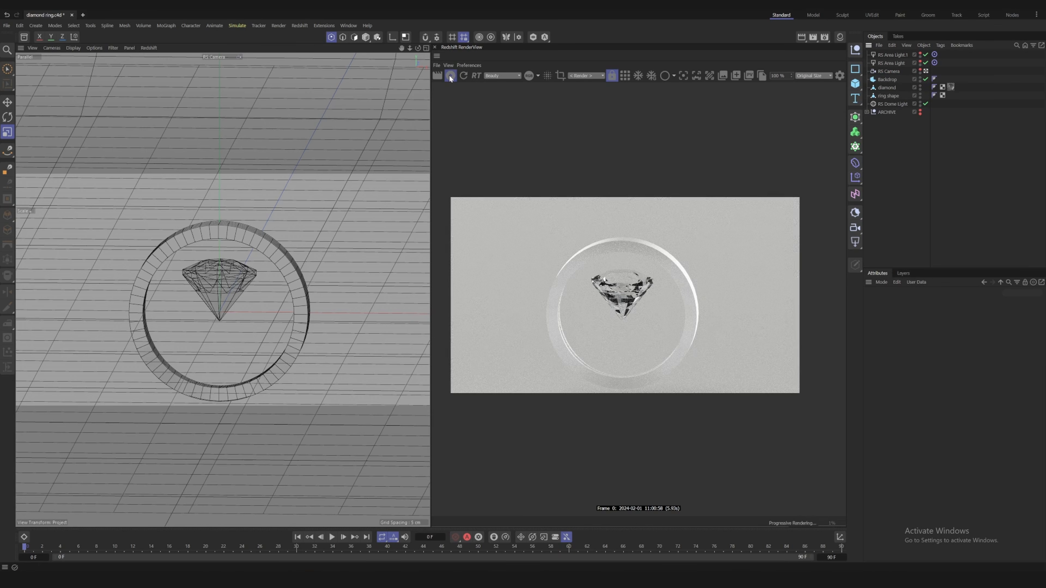
pyautogui.click(450, 75)
# Leave the RS Camera view and, in model mode, move the diamond up onto the top of the ring
pyautogui.click(926, 71)
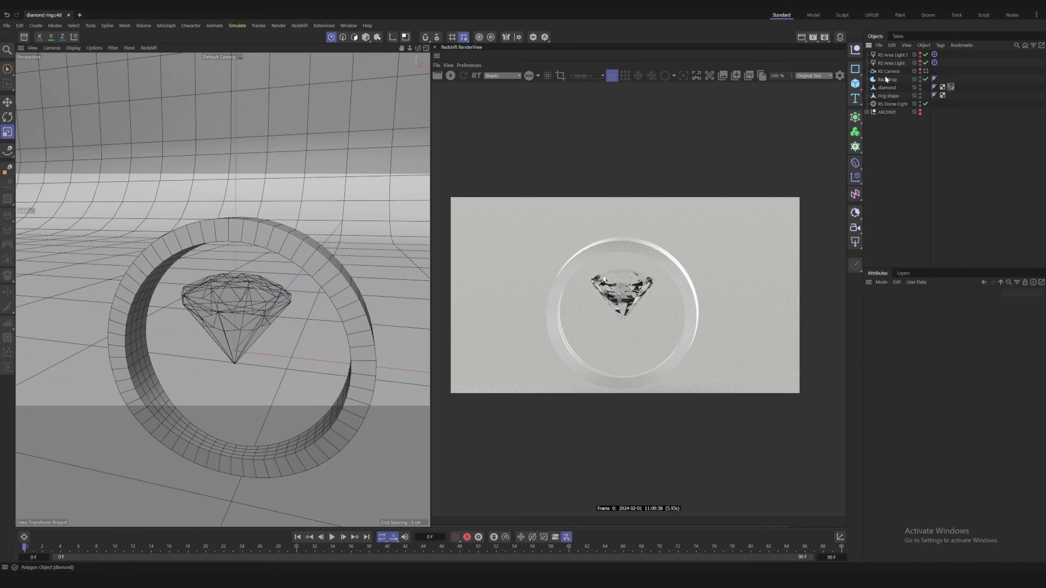
pyautogui.click(886, 88)
pyautogui.click(365, 37)
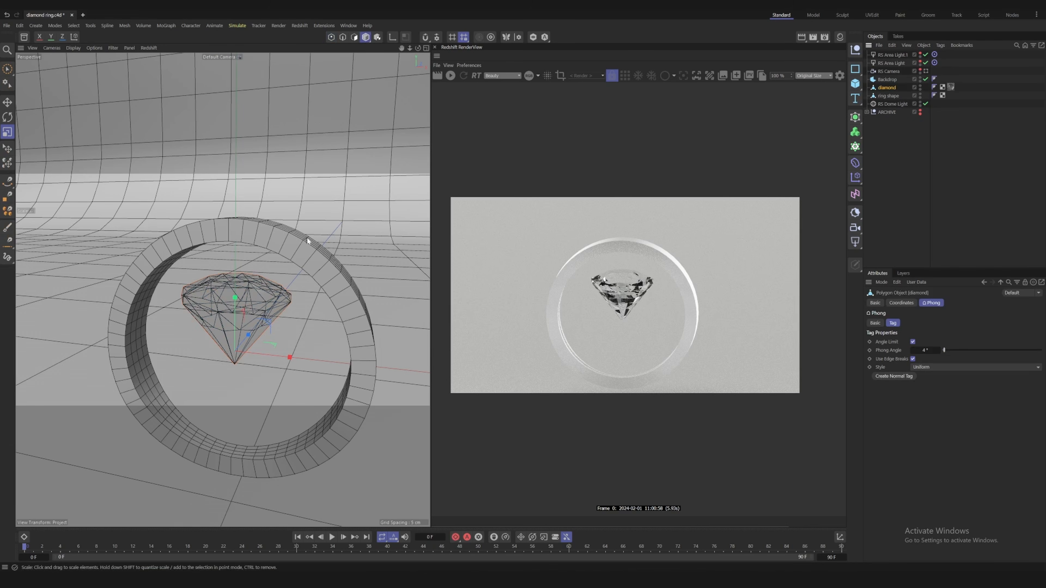
pyautogui.press('e')
pyautogui.moveTo(238, 300); pyautogui.dragTo(242, 151)
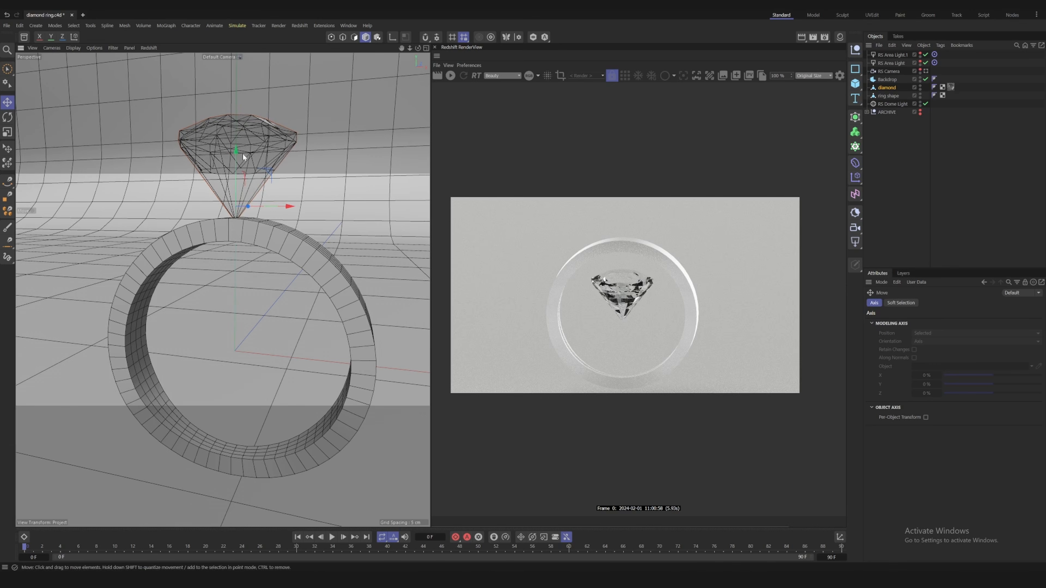
# Scale the diamond down to about 65% and lower it slightly so its tip meets the ring's top surface
pyautogui.press('t')
pyautogui.moveTo(330, 179); pyautogui.dragTo(264, 210)
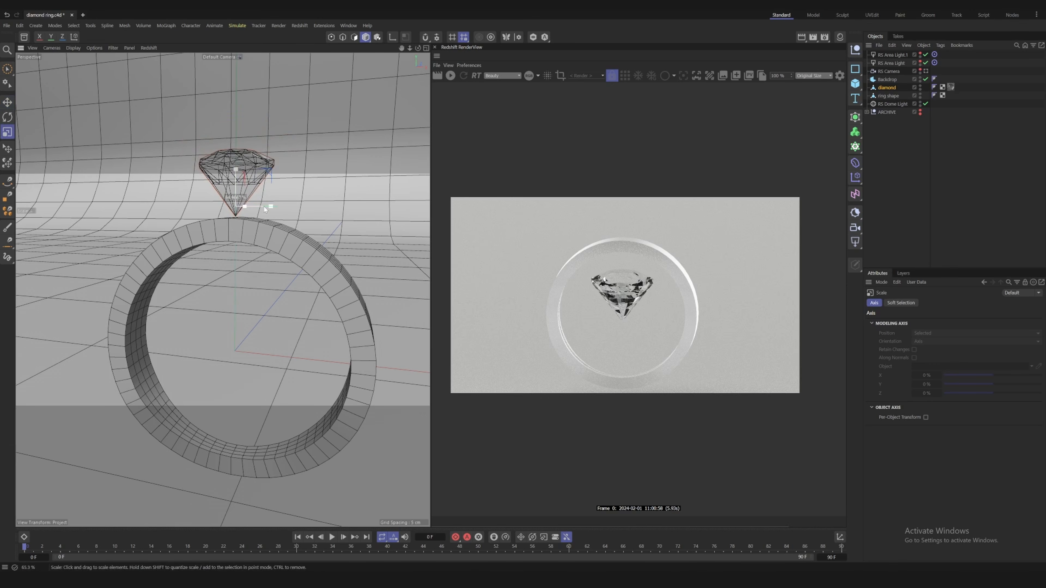
pyautogui.press('e')
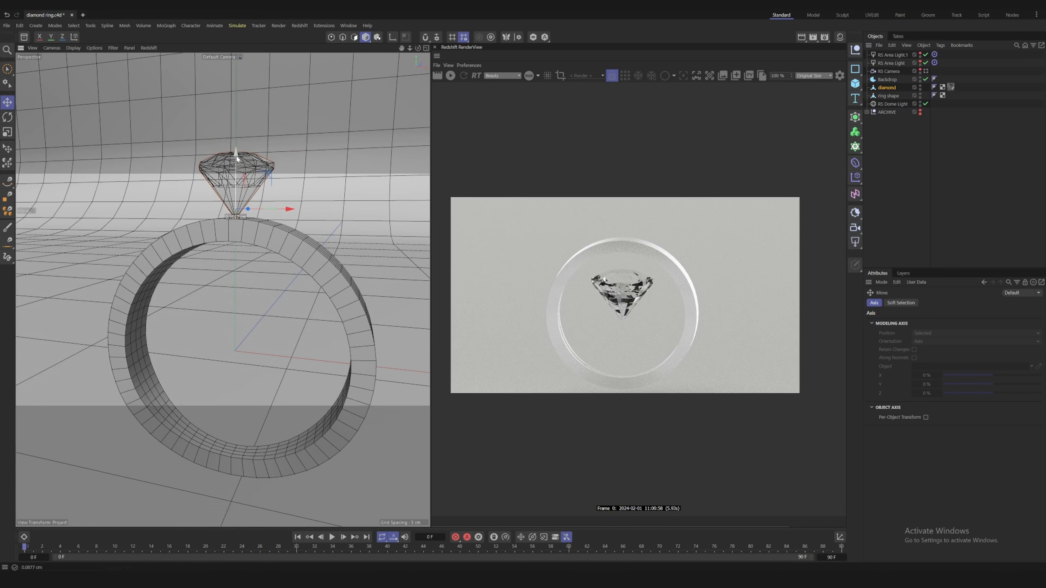
pyautogui.keyDown('alt'); pyautogui.moveTo(234, 155); pyautogui.dragTo(206, 232); pyautogui.keyUp('alt')
pyautogui.scroll(3, 217, 222)
pyautogui.keyDown('alt'); pyautogui.moveTo(224, 248); pyautogui.dragTo(172, 309, button='middle'); pyautogui.keyUp('alt')
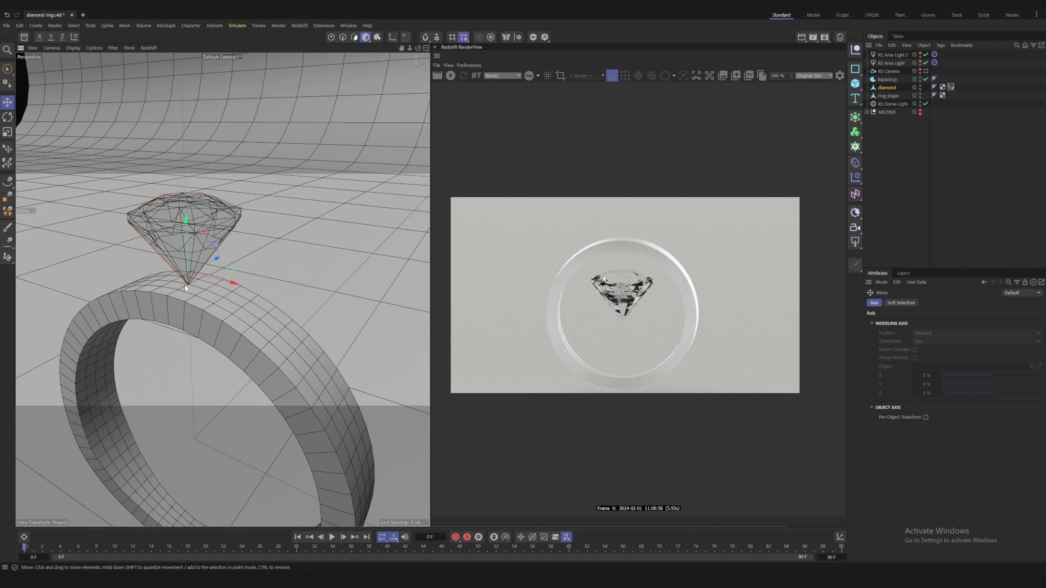
pyautogui.scroll(2, 180, 282)
pyautogui.moveTo(180, 282)
pyautogui.keyDown('alt'); pyautogui.mouseDown()
pyautogui.moveTo(238, 264)
pyautogui.moveTo(183, 276)
pyautogui.mouseUp(); pyautogui.keyUp('alt')
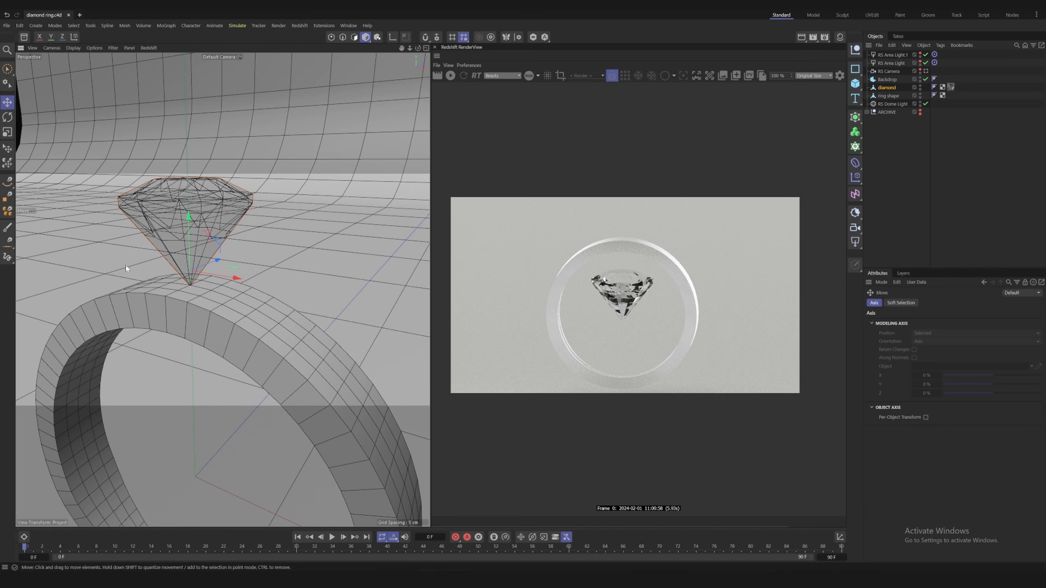
pyautogui.moveTo(220, 326)
pyautogui.keyDown('alt'); pyautogui.mouseDown()
pyautogui.moveTo(257, 333)
pyautogui.moveTo(156, 336)
pyautogui.moveTo(205, 322)
pyautogui.mouseUp(); pyautogui.keyUp('alt')
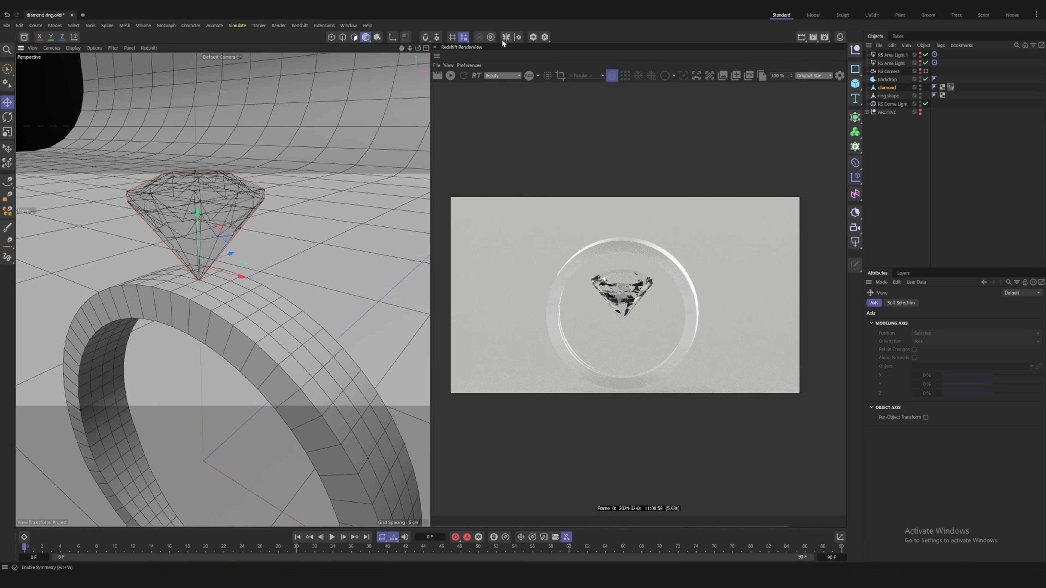
# With symmetry enabled, select matching polygons on the ring's outer surface either side of the diamond and extrude them 1.82 cm as prongs
pyautogui.click(350, 38)
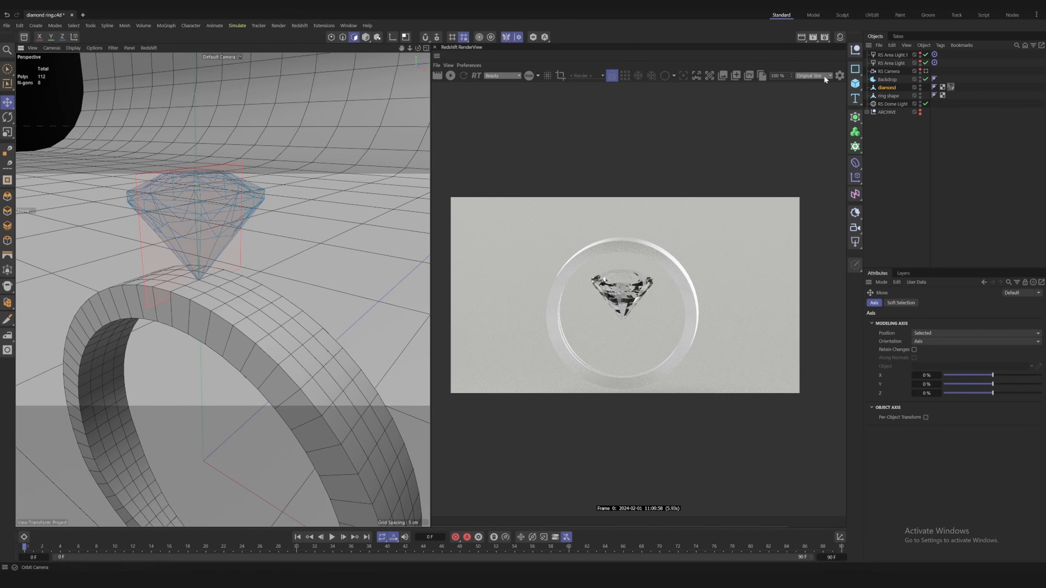
pyautogui.click(889, 96)
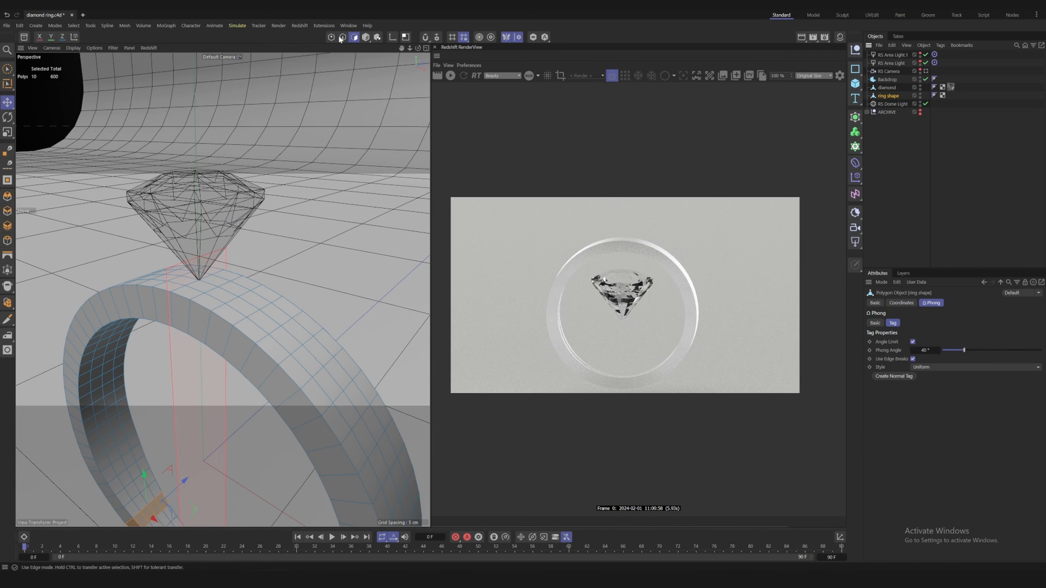
pyautogui.click(7, 70)
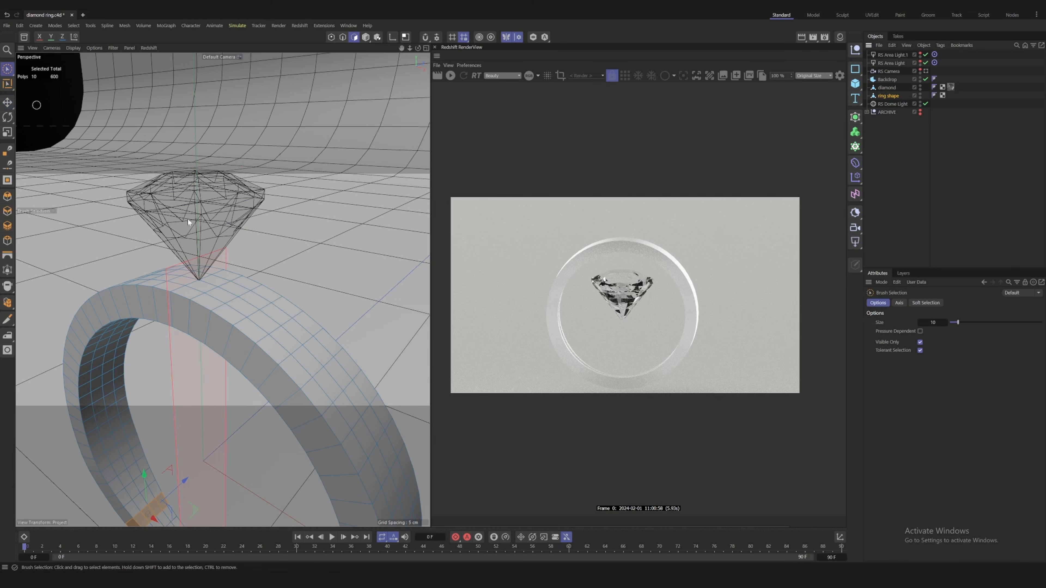
pyautogui.keyDown('alt'); pyautogui.moveTo(263, 281); pyautogui.dragTo(211, 320); pyautogui.keyUp('alt')
pyautogui.click(289, 296)
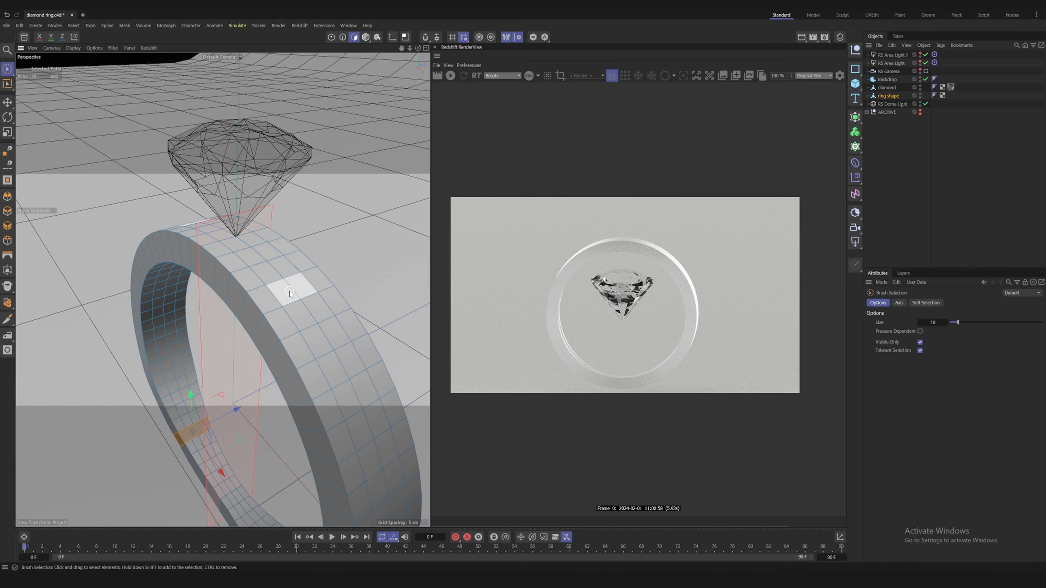
pyautogui.click(292, 288)
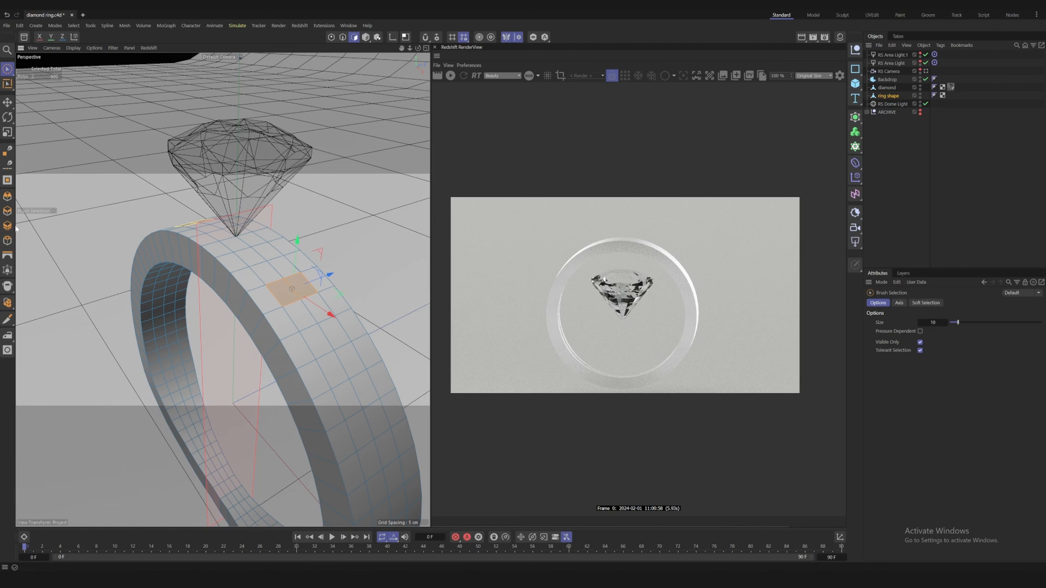
pyautogui.click(9, 214)
pyautogui.moveTo(362, 264); pyautogui.dragTo(410, 264)
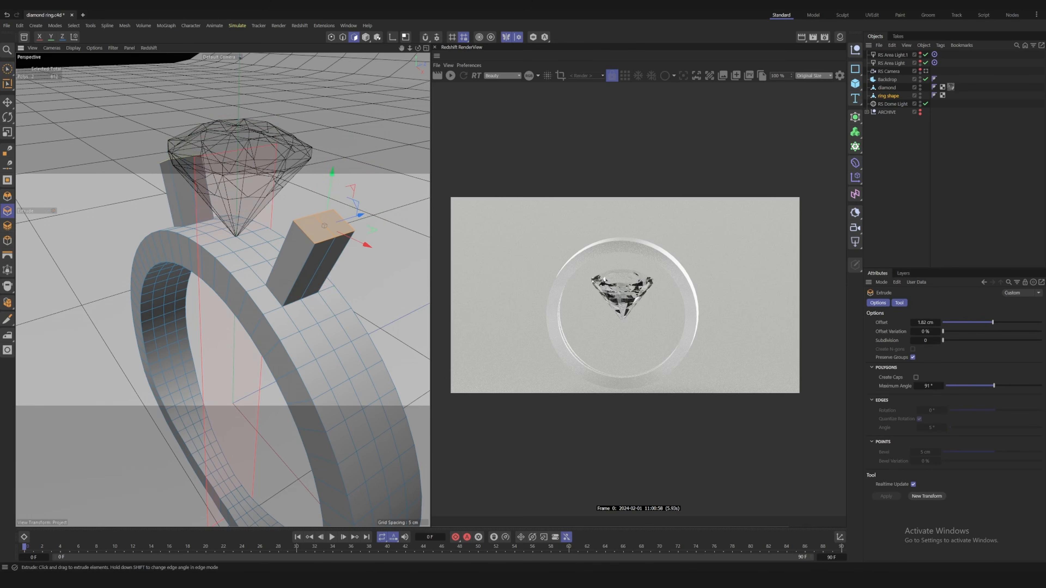
# Rotate, move and scale the prongs' end faces so both prongs lean against the diamond's lower facets
pyautogui.press('r')
pyautogui.moveTo(348, 229); pyautogui.dragTo(303, 176)
pyautogui.press('e')
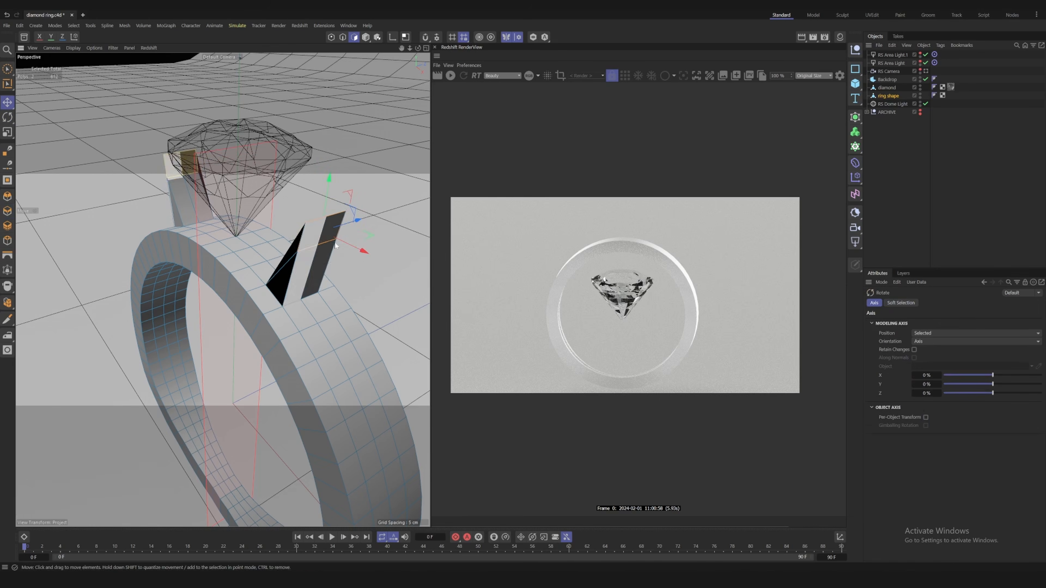
pyautogui.moveTo(335, 246); pyautogui.dragTo(288, 205)
pyautogui.press('r')
pyautogui.press('t')
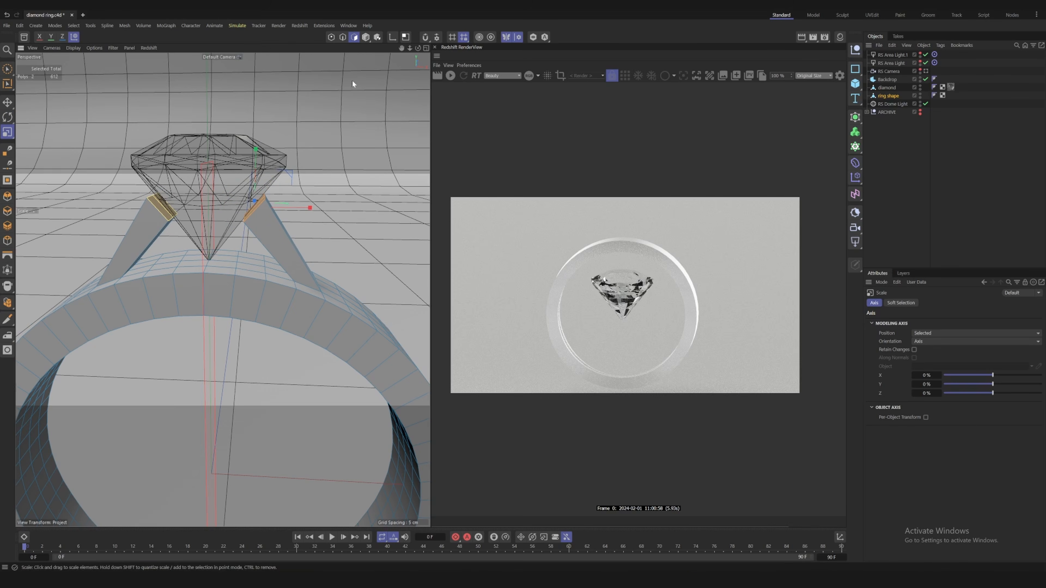
# In edge mode, select the matching upper edges of the two mirrored prongs and move them down and inward under the diamond
pyautogui.click(342, 38)
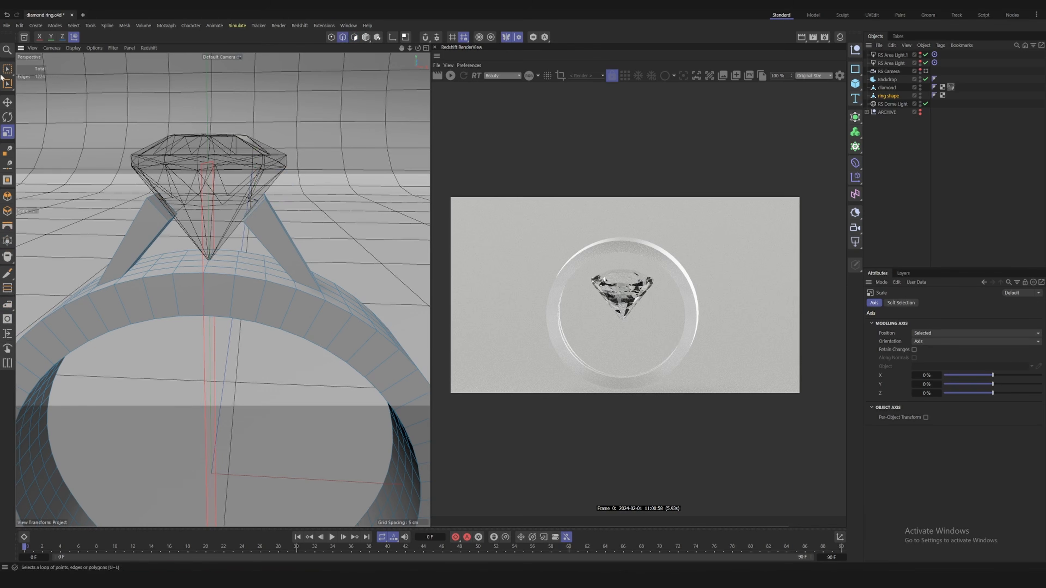
pyautogui.keyDown('alt'); pyautogui.moveTo(268, 211); pyautogui.dragTo(256, 219); pyautogui.keyUp('alt')
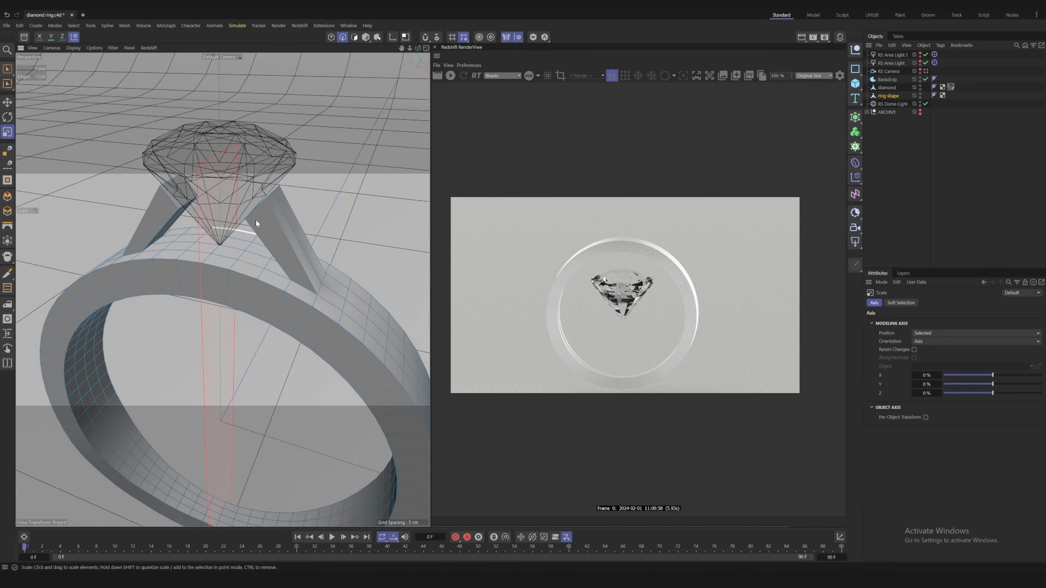
pyautogui.click(270, 196)
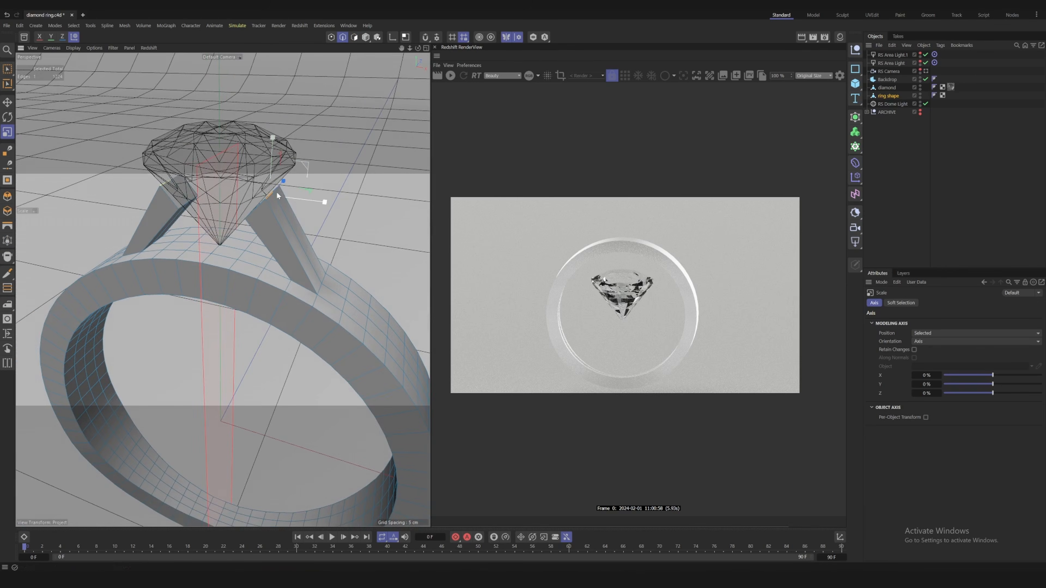
pyautogui.keyDown('alt'); pyautogui.moveTo(276, 191); pyautogui.dragTo(305, 210); pyautogui.keyUp('alt')
pyautogui.keyDown('shift'); pyautogui.click(270, 194); pyautogui.keyUp('shift')
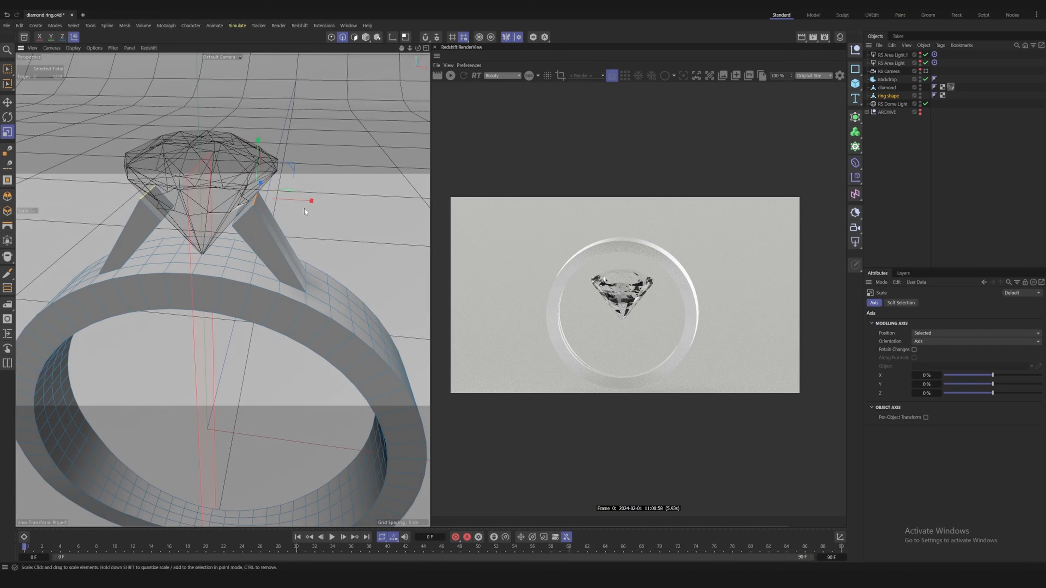
pyautogui.press('e')
pyautogui.moveTo(257, 145); pyautogui.dragTo(252, 161)
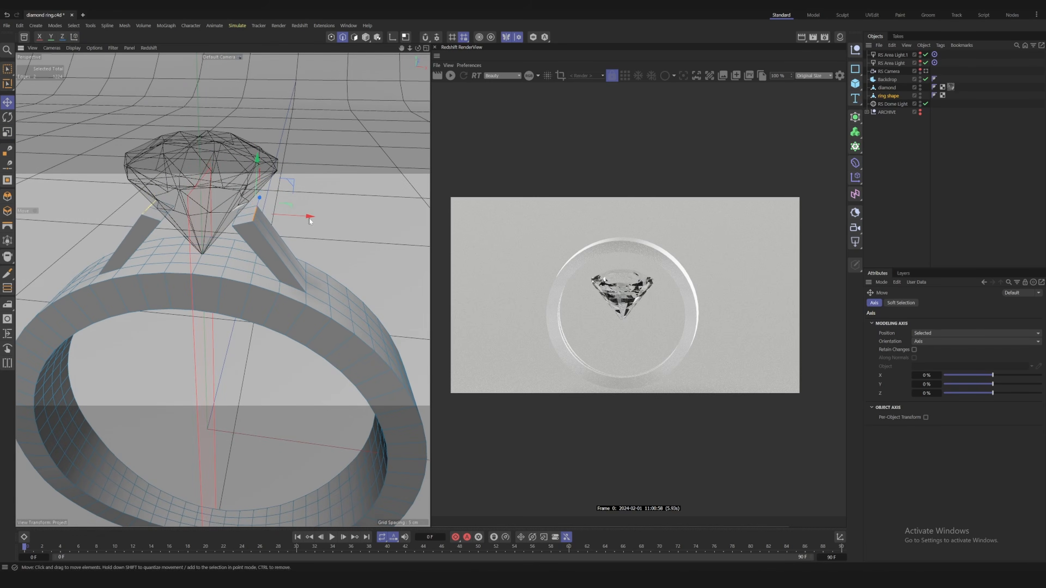
pyautogui.moveTo(309, 221); pyautogui.dragTo(295, 215)
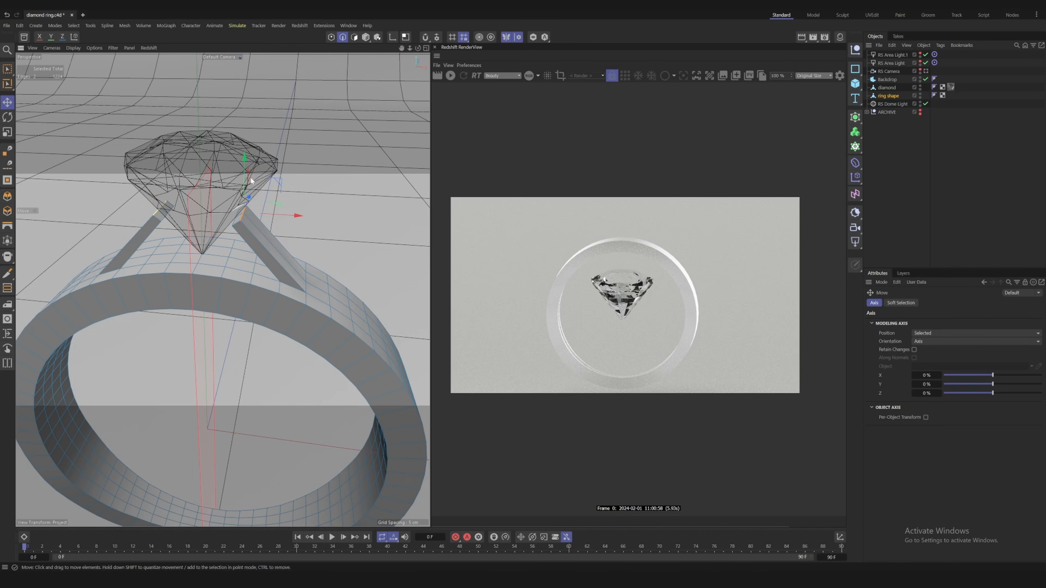
pyautogui.moveTo(245, 160); pyautogui.dragTo(246, 155)
pyautogui.moveTo(279, 211)
pyautogui.mouseDown()
pyautogui.moveTo(255, 203)
pyautogui.moveTo(262, 219)
pyautogui.mouseUp()
# Save the ring project
pyautogui.keyDown('alt'); pyautogui.moveTo(289, 217); pyautogui.dragTo(116, 344, button='middle'); pyautogui.keyUp('alt')
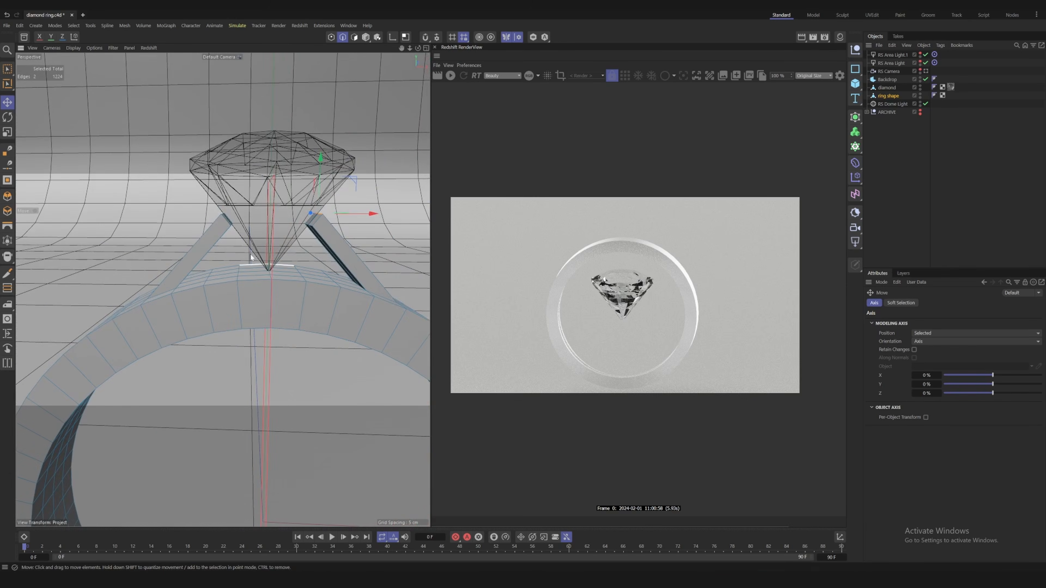
pyautogui.keyDown('alt'); pyautogui.moveTo(250, 253); pyautogui.dragTo(250, 253); pyautogui.keyUp('alt')
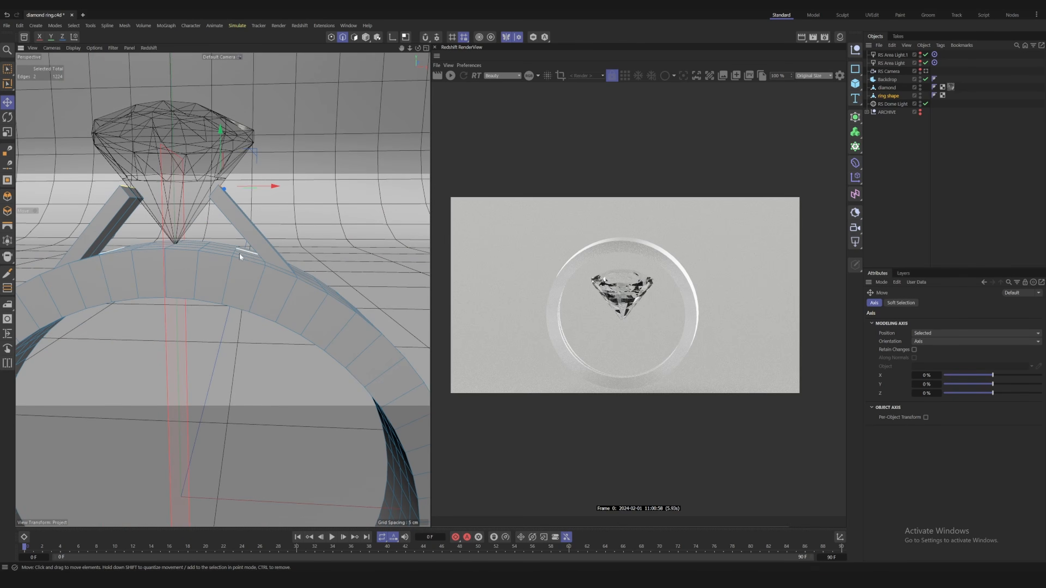
pyautogui.moveTo(206, 247)
pyautogui.keyDown('alt'); pyautogui.mouseDown(button='middle')
pyautogui.moveTo(225, 278)
pyautogui.moveTo(212, 263)
pyautogui.mouseUp(button='middle'); pyautogui.keyUp('alt')
pyautogui.scroll(-2, 222, 277)
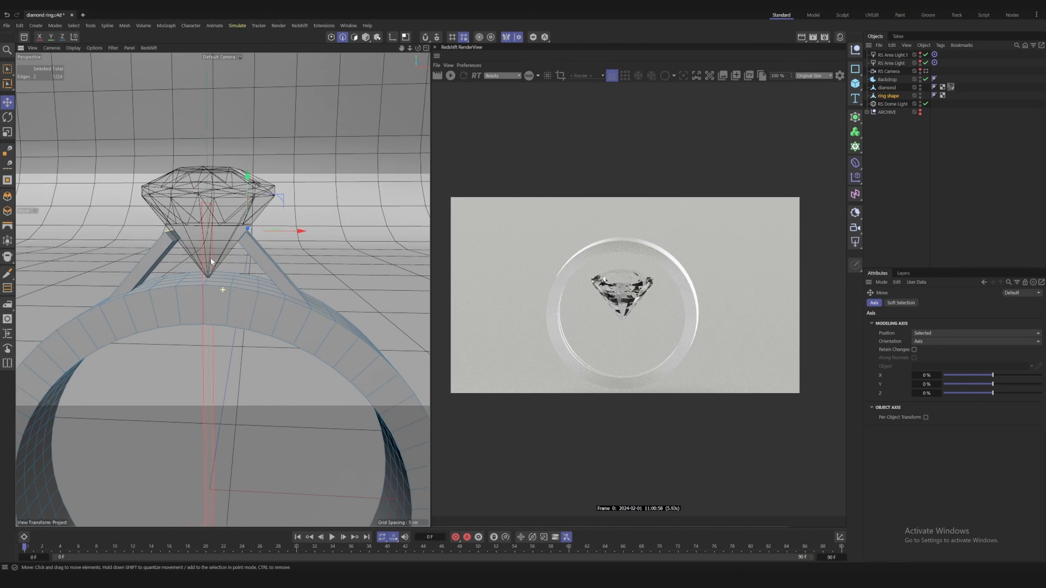
pyautogui.moveTo(212, 251)
pyautogui.keyDown('alt'); pyautogui.mouseDown()
pyautogui.moveTo(97, 266)
pyautogui.moveTo(242, 258)
pyautogui.moveTo(226, 247)
pyautogui.mouseUp(); pyautogui.keyUp('alt')
pyautogui.hotkey('ctrl', 's')
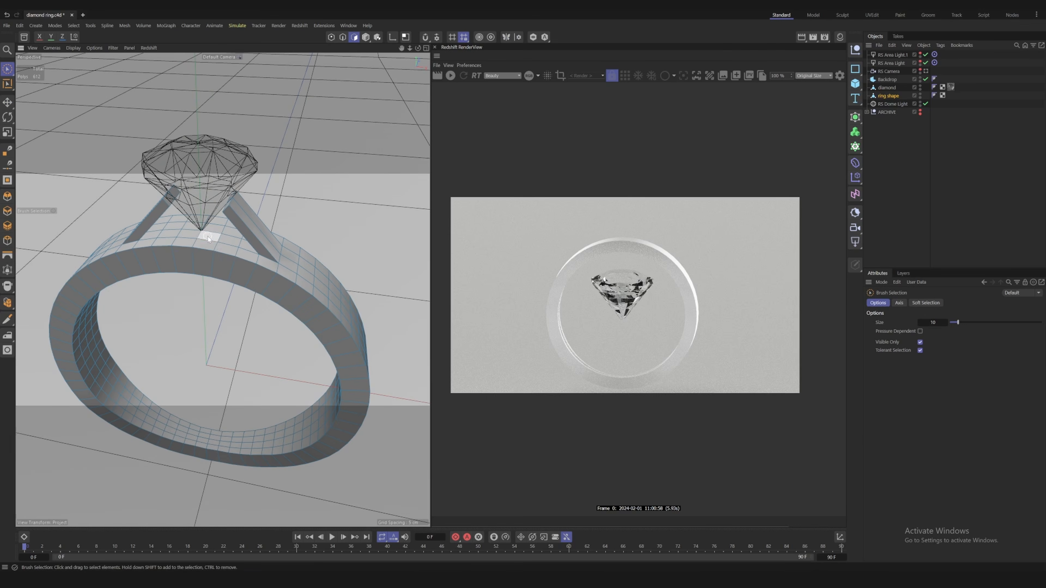
# Extrude a single band polygon beneath the diamond's tip 2.5667 cm and shift its end face outward as a slanted prong
pyautogui.click(8, 210)
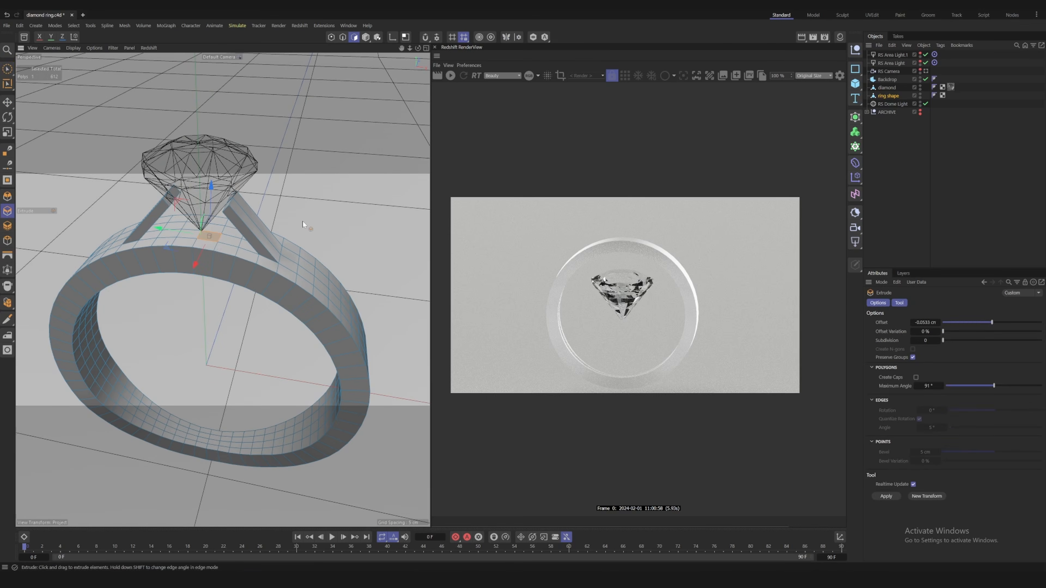
pyautogui.moveTo(303, 224); pyautogui.dragTo(313, 224)
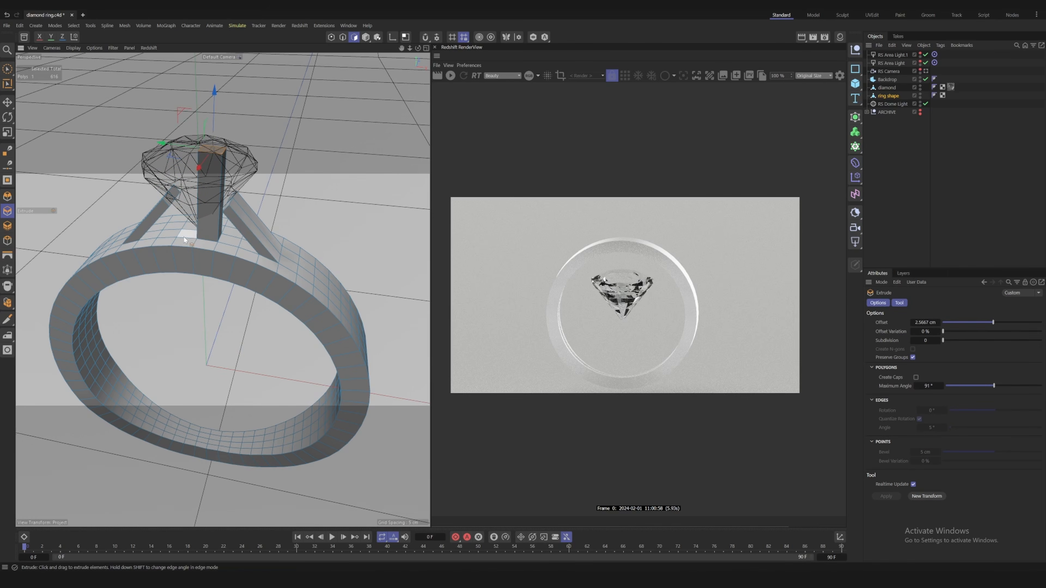
pyautogui.moveTo(176, 168); pyautogui.dragTo(209, 174)
# Extrude the adjacent band polygon 2.4067 cm and shift its end face outward to the opposite side of the diamond
pyautogui.click(191, 234)
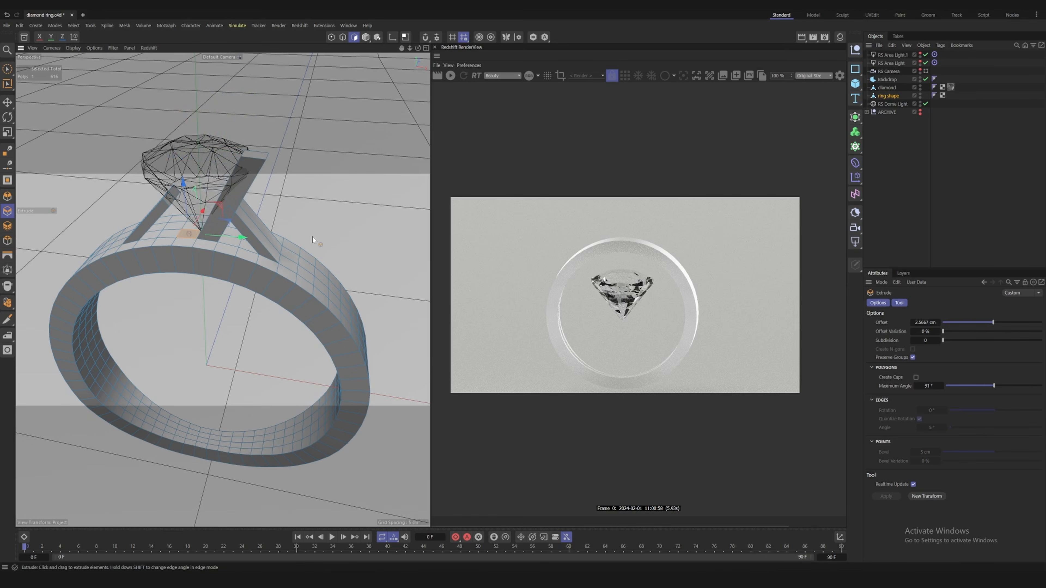
pyautogui.moveTo(312, 240); pyautogui.dragTo(330, 240)
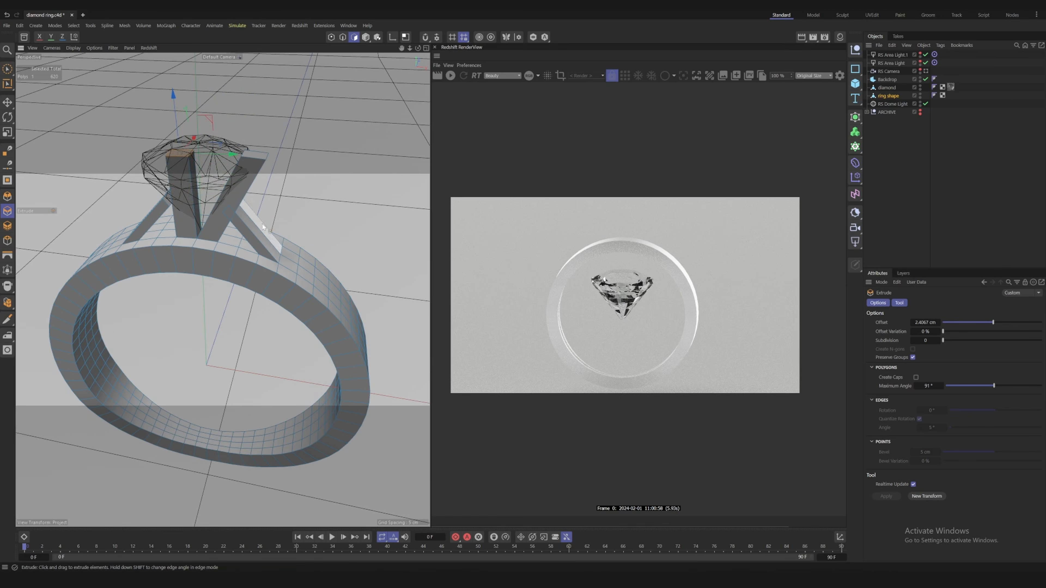
pyautogui.moveTo(200, 156); pyautogui.dragTo(199, 159)
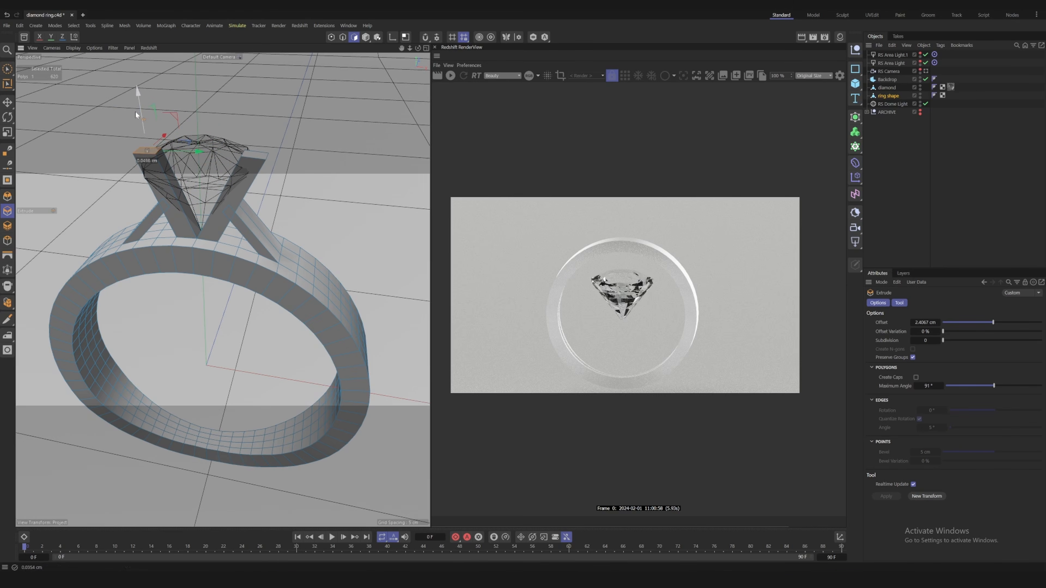
# Extrude a band polygon on the other half of the band 2.2467 cm and slant its end face outward beside the diamond
pyautogui.keyDown('alt'); pyautogui.moveTo(212, 199); pyautogui.dragTo(62, 222); pyautogui.keyUp('alt')
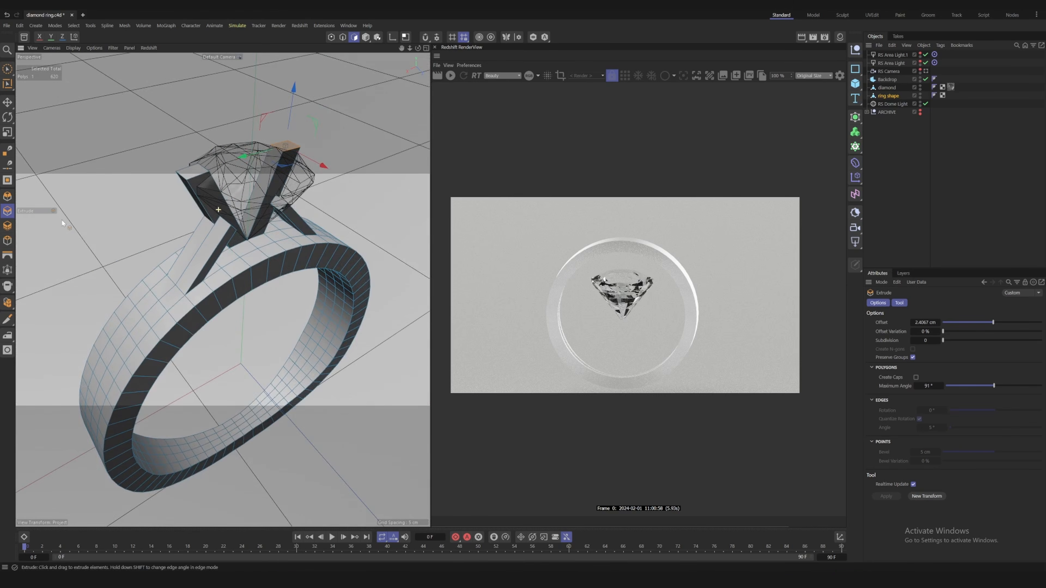
pyautogui.moveTo(321, 270); pyautogui.dragTo(377, 267)
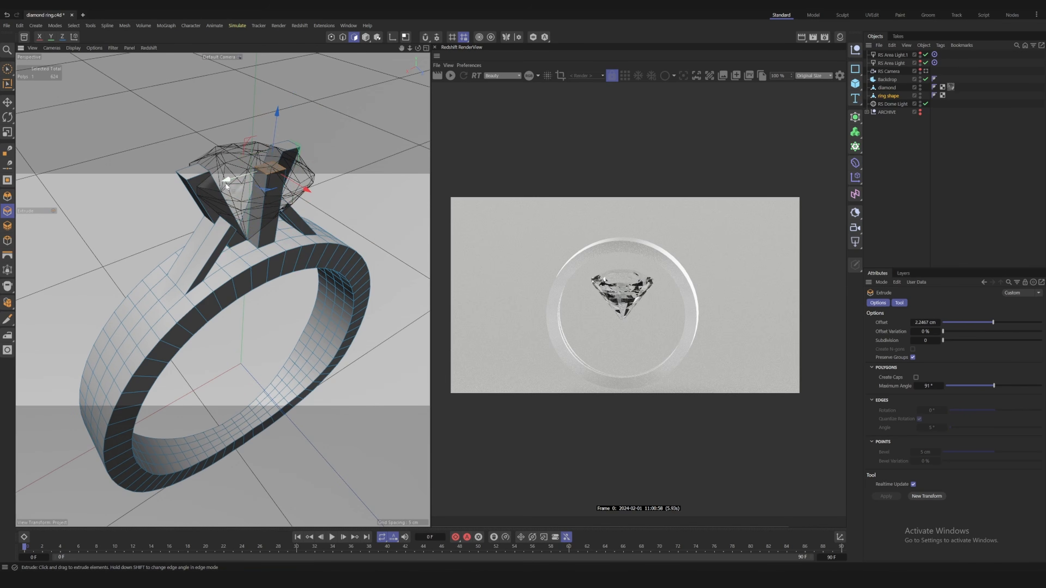
pyautogui.moveTo(229, 181); pyautogui.dragTo(259, 180)
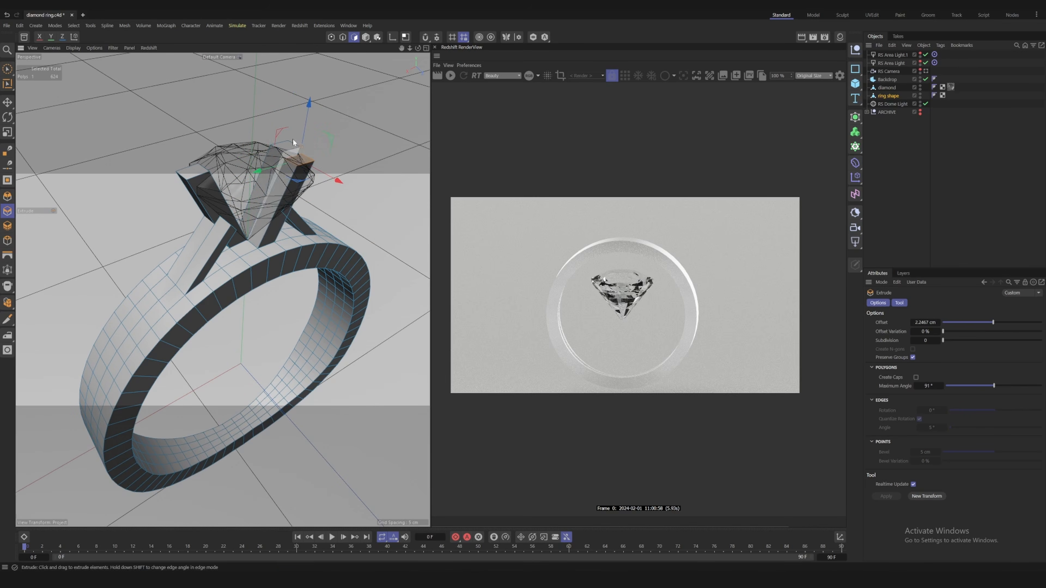
pyautogui.moveTo(307, 127); pyautogui.dragTo(306, 119)
# Extrude the remaining polygon beneath the diamond 2.42 cm, slant it outward and adjust the height of its end face
pyautogui.click(243, 248)
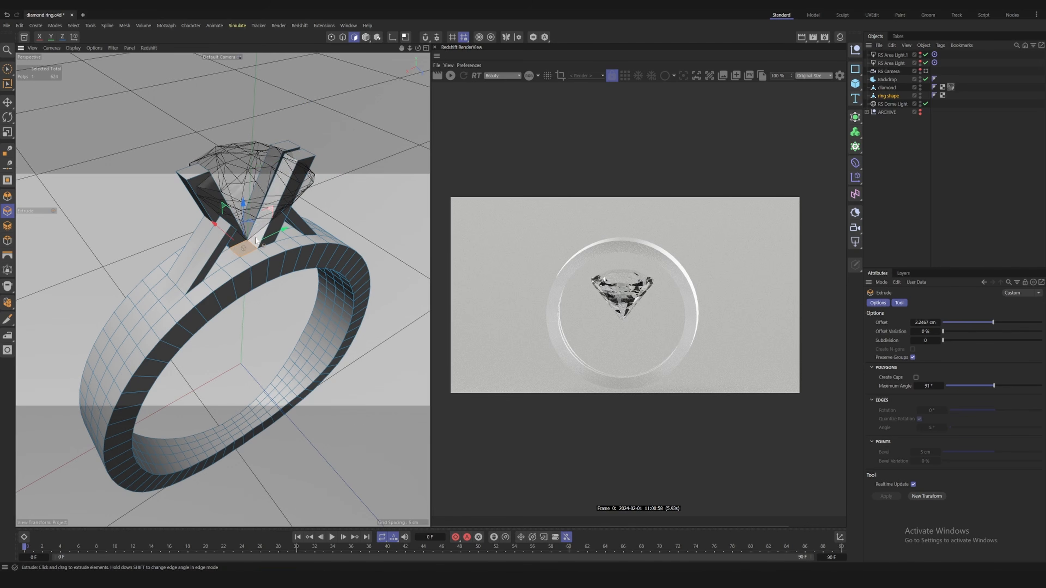
pyautogui.moveTo(377, 264); pyautogui.dragTo(414, 263)
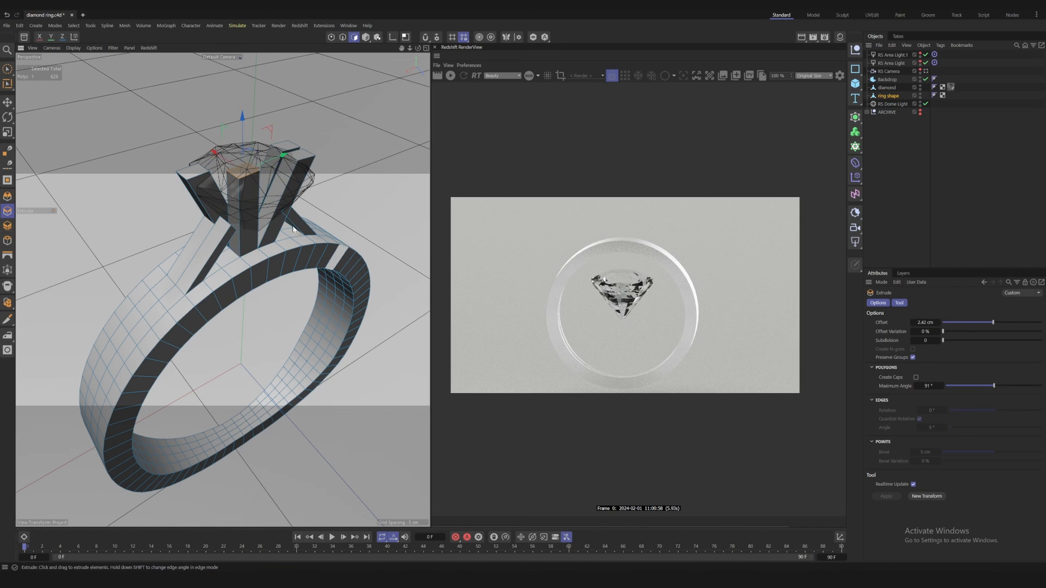
pyautogui.moveTo(273, 160); pyautogui.dragTo(238, 173)
pyautogui.keyDown('alt'); pyautogui.moveTo(248, 219); pyautogui.dragTo(192, 191); pyautogui.keyUp('alt')
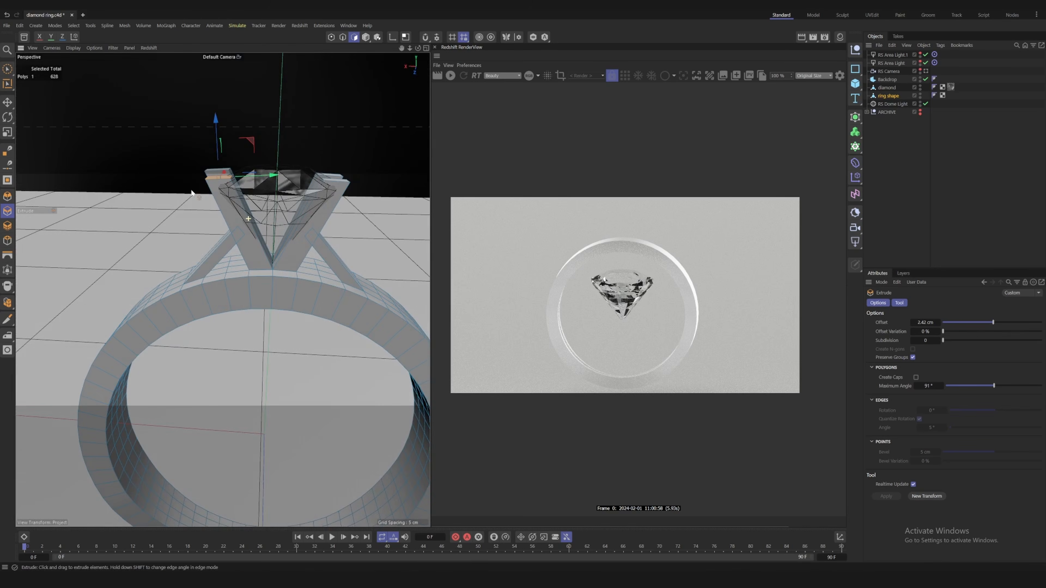
pyautogui.moveTo(216, 131); pyautogui.dragTo(216, 134)
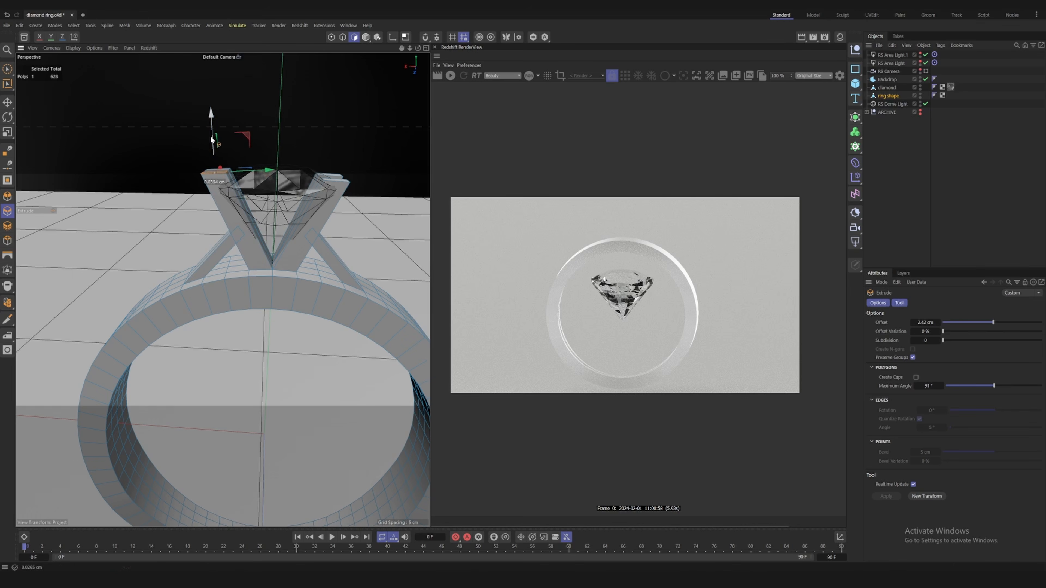
# Select the end face of the prong on the diamond's opposite side and nudge it into line with its neighbour
pyautogui.moveTo(306, 210)
pyautogui.keyDown('alt'); pyautogui.mouseDown()
pyautogui.moveTo(287, 202)
pyautogui.moveTo(311, 206)
pyautogui.mouseUp(); pyautogui.keyUp('alt')
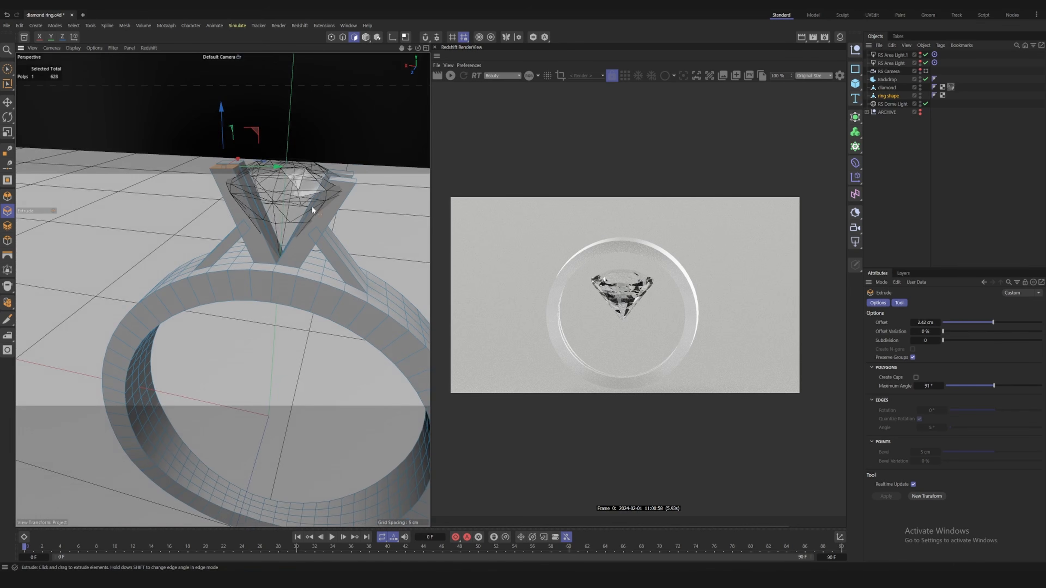
pyautogui.click(339, 180)
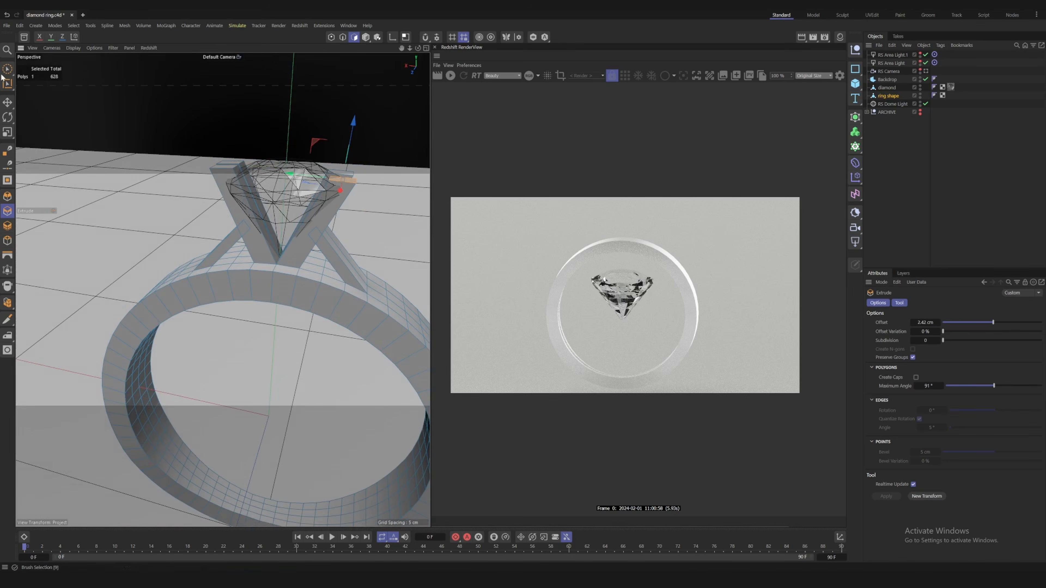
pyautogui.click(10, 73)
pyautogui.keyDown('alt'); pyautogui.moveTo(313, 231); pyautogui.dragTo(325, 265); pyautogui.keyUp('alt')
pyautogui.moveTo(354, 139); pyautogui.dragTo(357, 140)
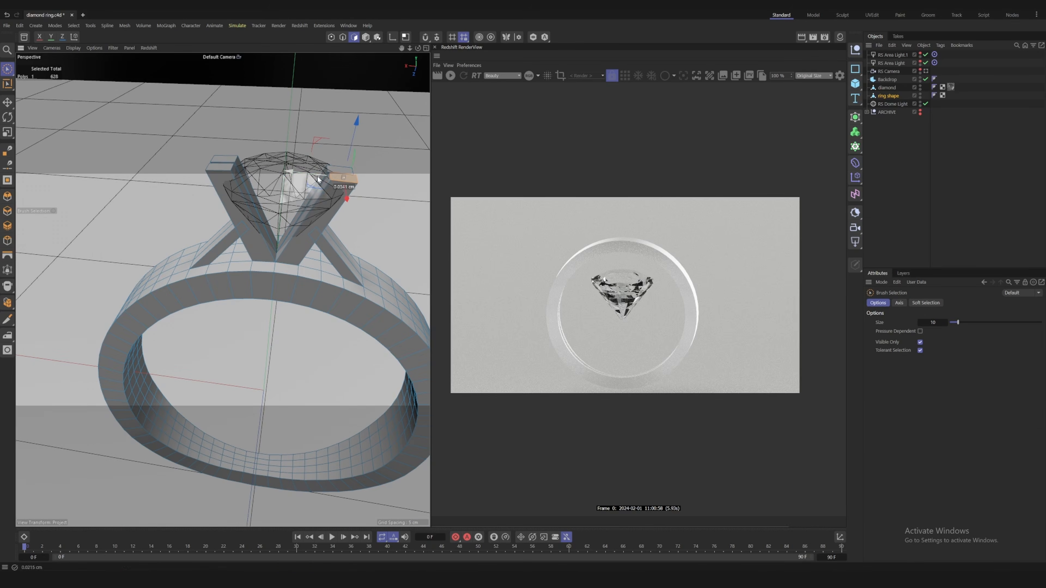
# Select the prong end faces in pairs and move them apart across the band's width, spreading the four prongs around the diamond
pyautogui.keyDown('alt'); pyautogui.moveTo(316, 178); pyautogui.dragTo(349, 159); pyautogui.keyUp('alt')
pyautogui.keyDown('alt'); pyautogui.moveTo(320, 203); pyautogui.dragTo(411, 251); pyautogui.keyUp('alt')
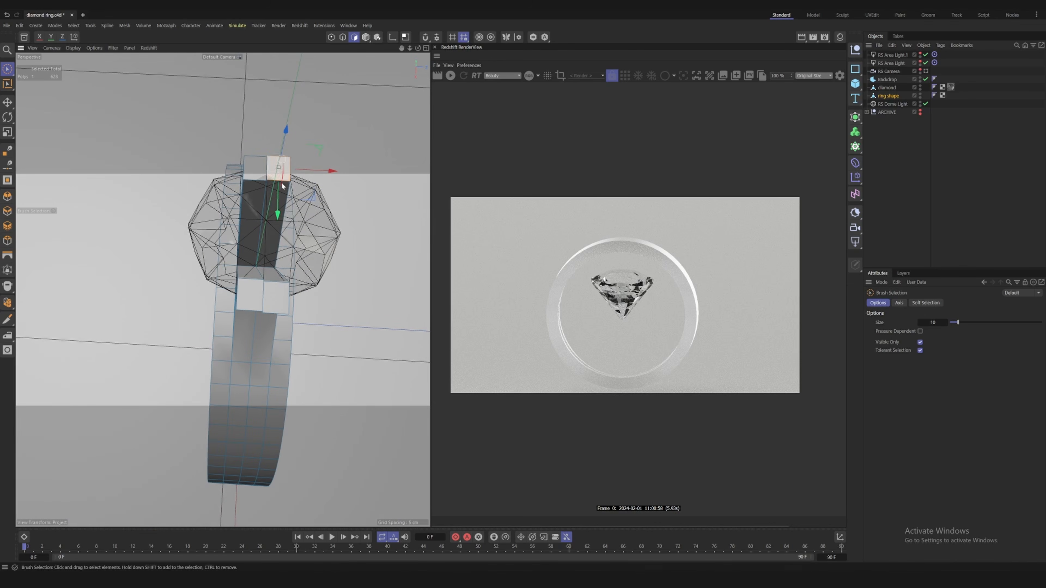
pyautogui.moveTo(280, 216); pyautogui.dragTo(259, 298)
pyautogui.hotkey('ctrl', 'z')
pyautogui.keyDown('shift'); pyautogui.click(266, 201); pyautogui.keyUp('shift')
pyautogui.moveTo(323, 243); pyautogui.dragTo(256, 243)
pyautogui.click(250, 296)
pyautogui.keyDown('shift'); pyautogui.click(245, 201); pyautogui.keyUp('shift')
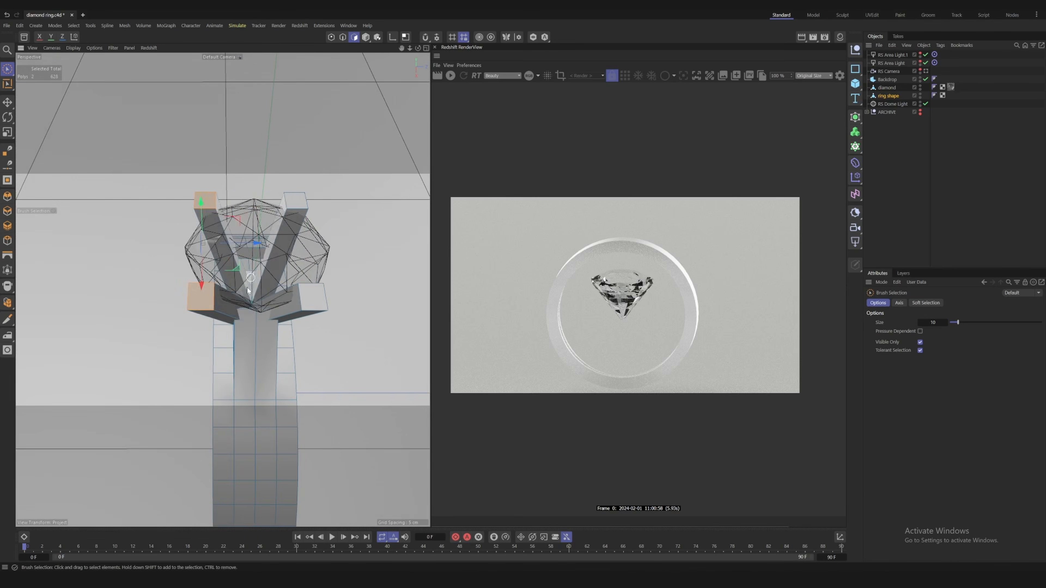
# Add a loop cut across a prong, select edges on its upper part and move them outward to bend the prong
pyautogui.press('k')
pyautogui.press('l')
pyautogui.moveTo(247, 287)
pyautogui.keyDown('alt'); pyautogui.mouseDown()
pyautogui.moveTo(331, 324)
pyautogui.moveTo(286, 228)
pyautogui.moveTo(162, 144)
pyautogui.moveTo(288, 309)
pyautogui.moveTo(231, 264)
pyautogui.mouseUp(); pyautogui.keyUp('alt')
pyautogui.click(329, 315)
pyautogui.press('u')
pyautogui.press('l')
pyautogui.click(342, 38)
pyautogui.click(289, 270)
pyautogui.keyDown('shift'); pyautogui.click(263, 264); pyautogui.keyUp('shift')
pyautogui.press('e')
pyautogui.moveTo(325, 266); pyautogui.dragTo(345, 266)
# Select the corresponding edges on the opposite prong and move them to bend it in the same way
pyautogui.click(7, 84)
pyautogui.click(156, 270)
pyautogui.keyDown('shift'); pyautogui.click(179, 262); pyautogui.keyUp('shift')
pyautogui.press('e')
pyautogui.moveTo(213, 266); pyautogui.dragTo(208, 350)
# Select the tip edge loops of the two front prongs one after the other and scale each down to roughly half size
pyautogui.click(6, 83)
pyautogui.click(124, 227)
pyautogui.press('t')
pyautogui.moveTo(230, 218); pyautogui.dragTo(56, 216)
pyautogui.click(7, 84)
pyautogui.click(319, 226)
pyautogui.press('t')
pyautogui.moveTo(376, 222); pyautogui.dragTo(190, 221)
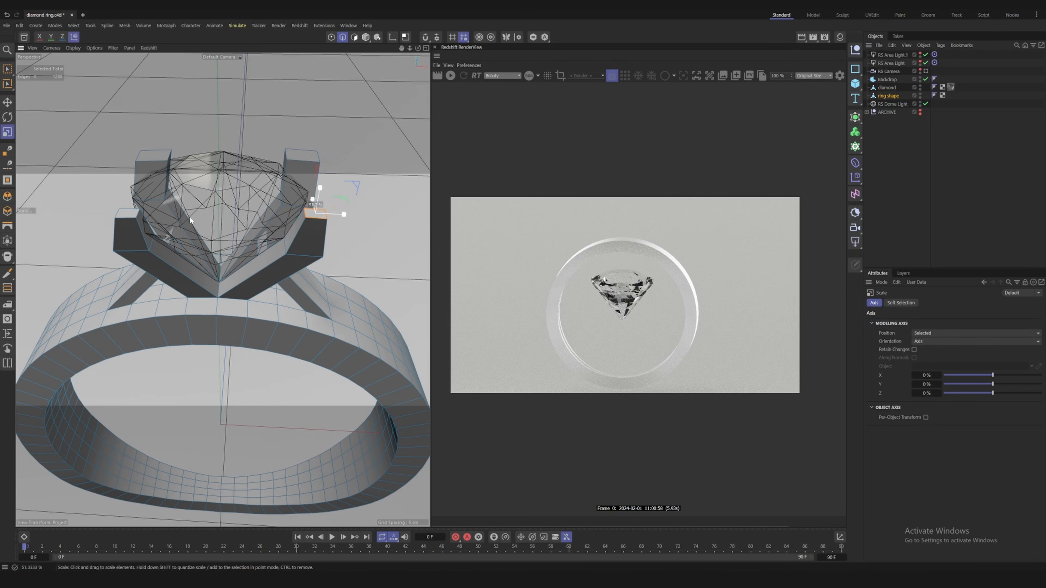
# Select the tip edge loops of the two rear prongs one after the other and scale them down to match the front prongs
pyautogui.click(7, 84)
pyautogui.click(153, 160)
pyautogui.press('t')
pyautogui.moveTo(345, 141); pyautogui.dragTo(169, 144)
pyautogui.click(7, 84)
pyautogui.click(303, 160)
pyautogui.moveTo(398, 169); pyautogui.dragTo(214, 171)
# Add further loop cuts around the upper sections of the prongs with the Loop/Path Cut tool
pyautogui.click(6, 72)
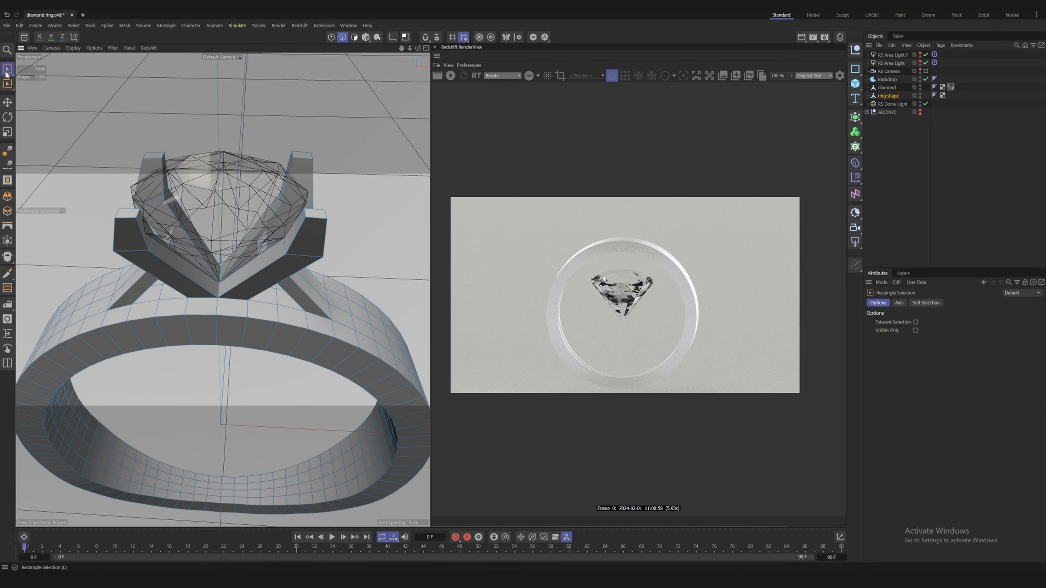
pyautogui.keyDown('alt'); pyautogui.moveTo(198, 313); pyautogui.dragTo(202, 270); pyautogui.keyUp('alt')
pyautogui.click(7, 84)
pyautogui.press('k')
pyautogui.press('l')
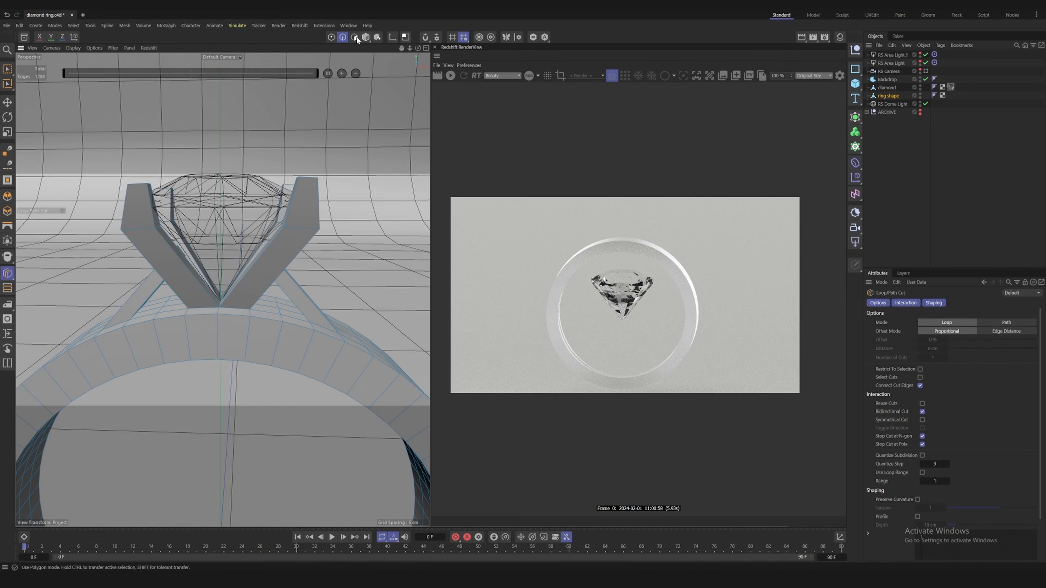
pyautogui.click(355, 38)
pyautogui.keyDown('alt'); pyautogui.moveTo(319, 202); pyautogui.dragTo(307, 169); pyautogui.keyUp('alt')
pyautogui.click(252, 169)
# In edge mode, select the cut edges on the upper parts of the prongs and move them toward the diamond's outline
pyautogui.click(343, 37)
pyautogui.click(85, 181)
pyautogui.moveTo(65, 180); pyautogui.dragTo(55, 180)
pyautogui.click(337, 185)
pyautogui.press('e')
pyautogui.moveTo(240, 183); pyautogui.dragTo(73, 284)
# Select the bend edge loops of one front prong and move them so the prong follows the diamond's girdle
pyautogui.click(7, 84)
pyautogui.click(367, 219)
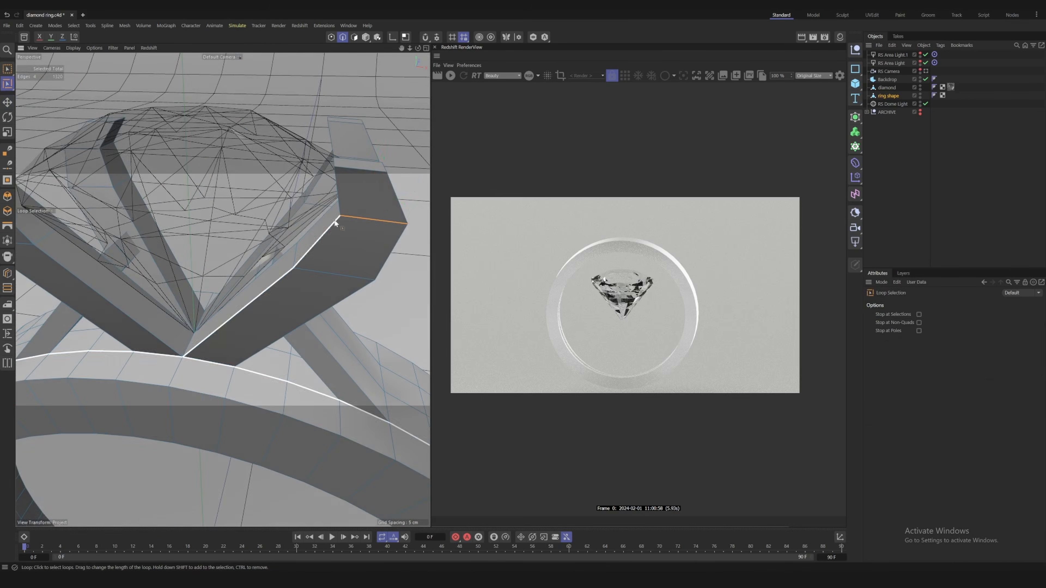
pyautogui.click(335, 274)
pyautogui.press('e')
pyautogui.moveTo(386, 268); pyautogui.dragTo(368, 266)
pyautogui.moveTo(417, 214); pyautogui.dragTo(350, 305)
pyautogui.press('e')
pyautogui.moveTo(366, 318); pyautogui.dragTo(373, 339)
pyautogui.keyDown('alt'); pyautogui.moveTo(249, 365); pyautogui.dragTo(219, 268); pyautogui.keyUp('alt')
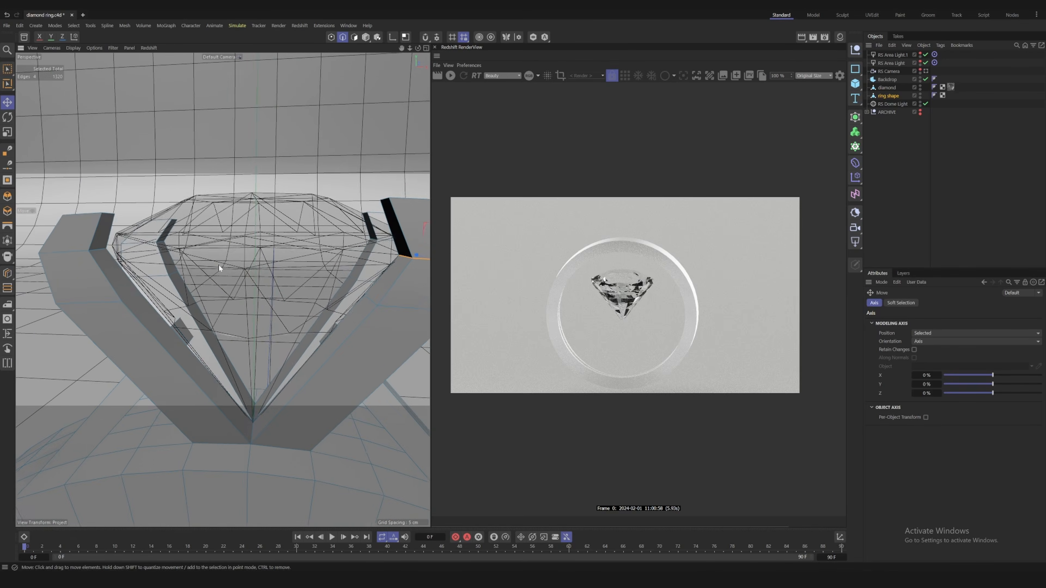
# Loop-select the bend edges of the other front prong and move them inward and vertically to fit the diamond
pyautogui.press('u')
pyautogui.press('l')
pyautogui.click(72, 252)
pyautogui.press('e')
pyautogui.moveTo(74, 254); pyautogui.dragTo(88, 253)
pyautogui.keyDown('alt'); pyautogui.moveTo(89, 253); pyautogui.dragTo(121, 285); pyautogui.keyUp('alt')
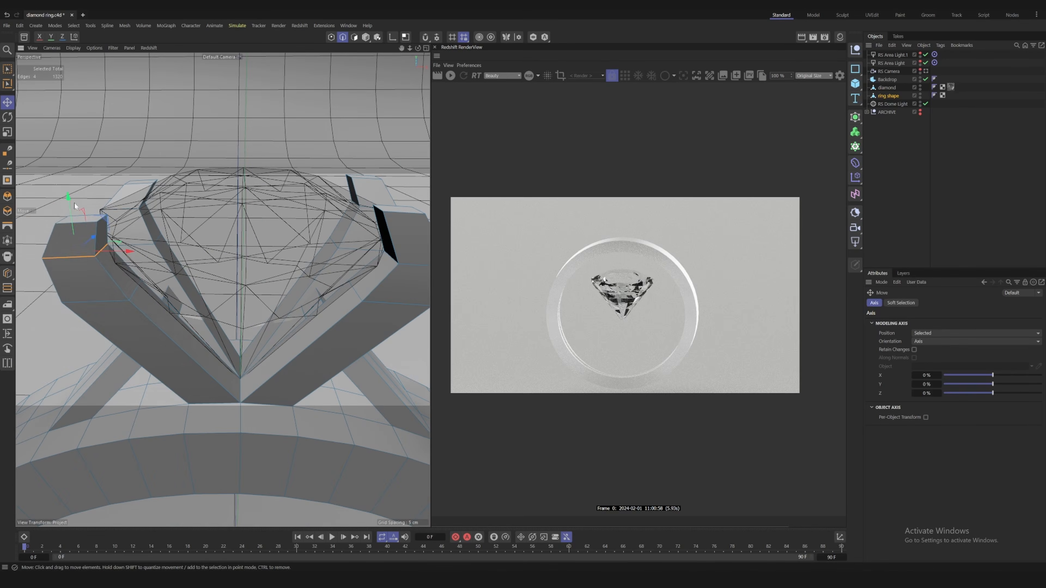
pyautogui.moveTo(70, 201); pyautogui.dragTo(263, 253)
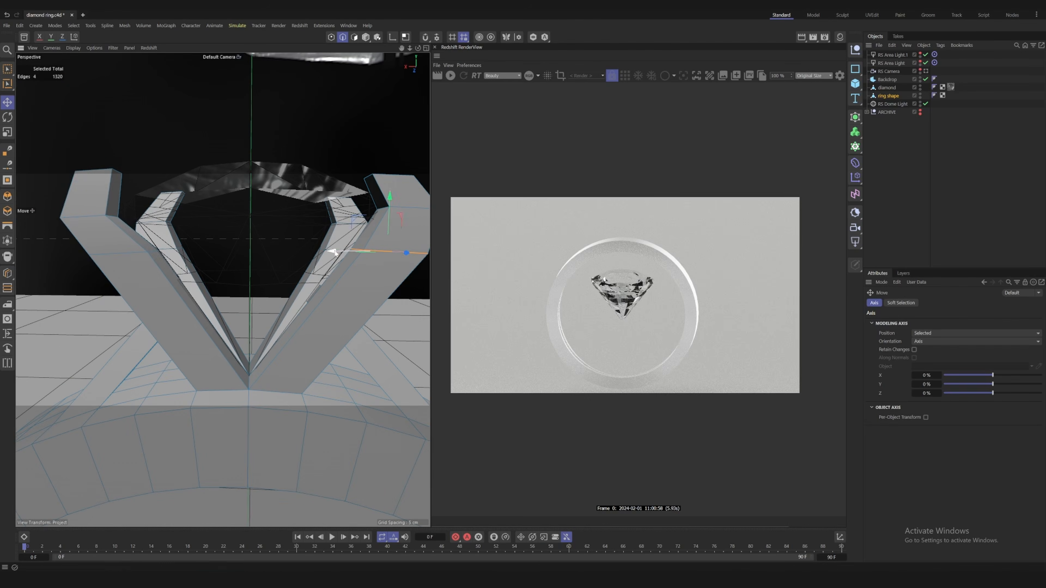
# Move the bend edge loops of the two rear prongs inward toward the diamond
pyautogui.moveTo(336, 253); pyautogui.dragTo(321, 251)
pyautogui.click(84, 216)
pyautogui.moveTo(49, 217); pyautogui.dragTo(60, 218)
pyautogui.click(405, 208)
# Loop-select the tip edges of one prong and move them inward over the diamond's edge
pyautogui.keyDown('alt'); pyautogui.moveTo(340, 215); pyautogui.dragTo(335, 268); pyautogui.keyUp('alt')
pyautogui.press('u')
pyautogui.press('l')
pyautogui.click(108, 169)
pyautogui.moveTo(52, 160); pyautogui.dragTo(61, 160)
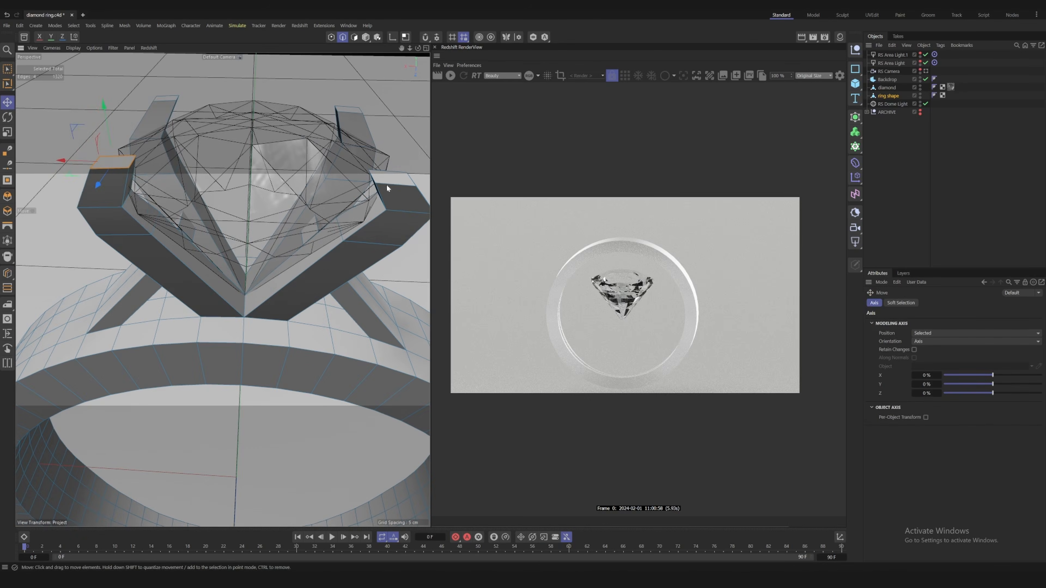
# Move the tip edges of the remaining prongs so they bend over the diamond's edge, loop-selecting each tip first
pyautogui.keyDown('alt'); pyautogui.moveTo(387, 184); pyautogui.dragTo(350, 186); pyautogui.keyUp('alt')
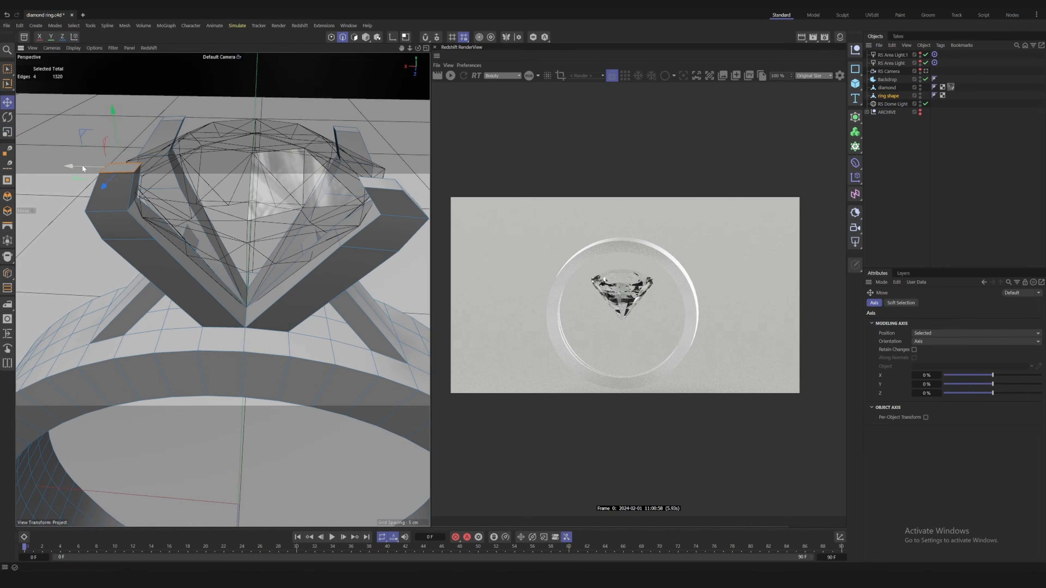
pyautogui.keyDown('alt'); pyautogui.moveTo(82, 165); pyautogui.dragTo(167, 210); pyautogui.keyUp('alt')
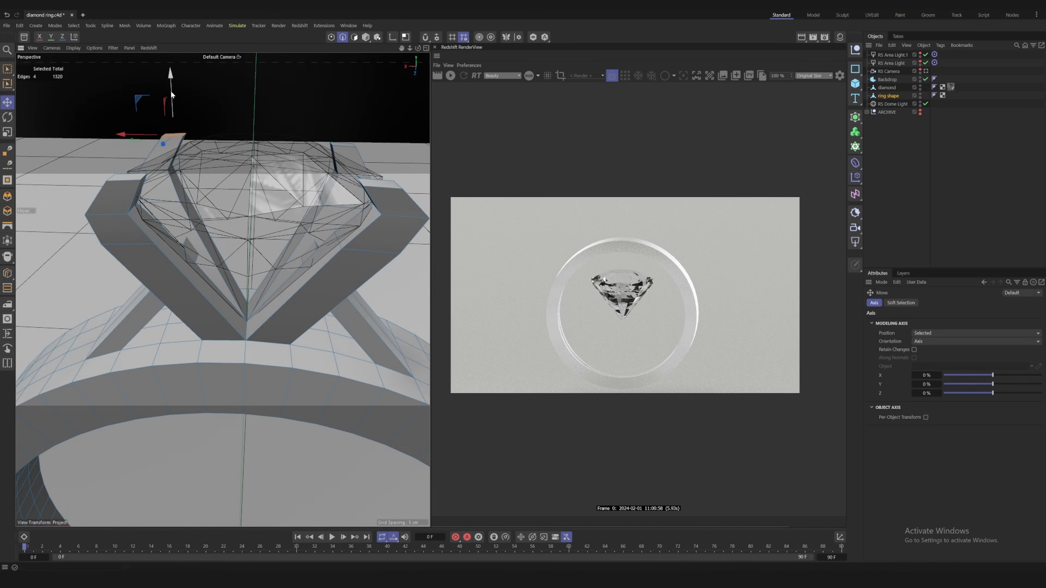
pyautogui.keyDown('alt'); pyautogui.moveTo(171, 94); pyautogui.dragTo(246, 230); pyautogui.keyUp('alt')
pyautogui.press('u')
pyautogui.press('l')
pyautogui.click(135, 187)
pyautogui.press('e')
pyautogui.moveTo(155, 187); pyautogui.dragTo(169, 192)
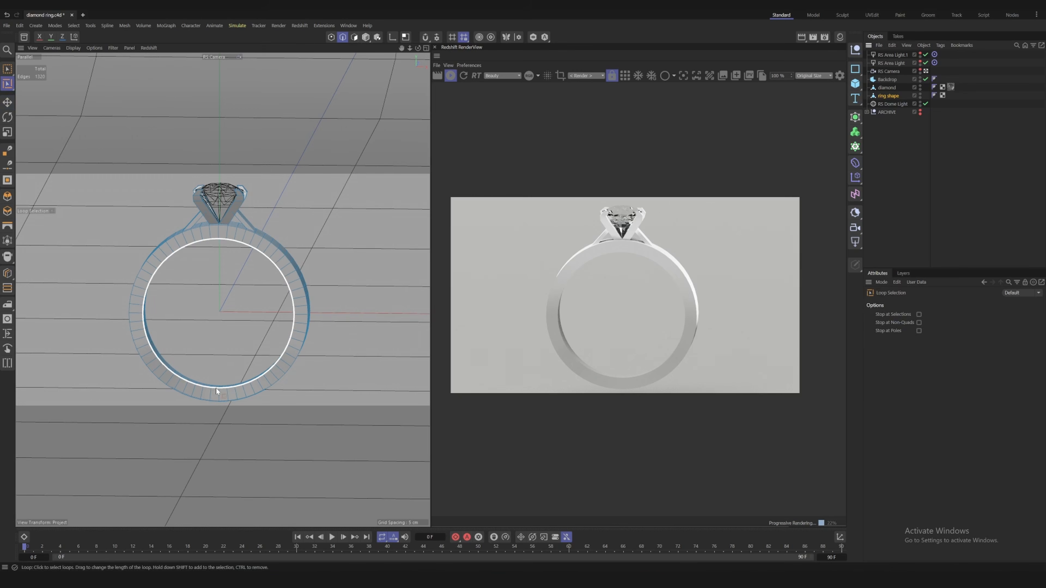
# Loop-select the inner and outer edges on the front face of the ring band
pyautogui.click(216, 388)
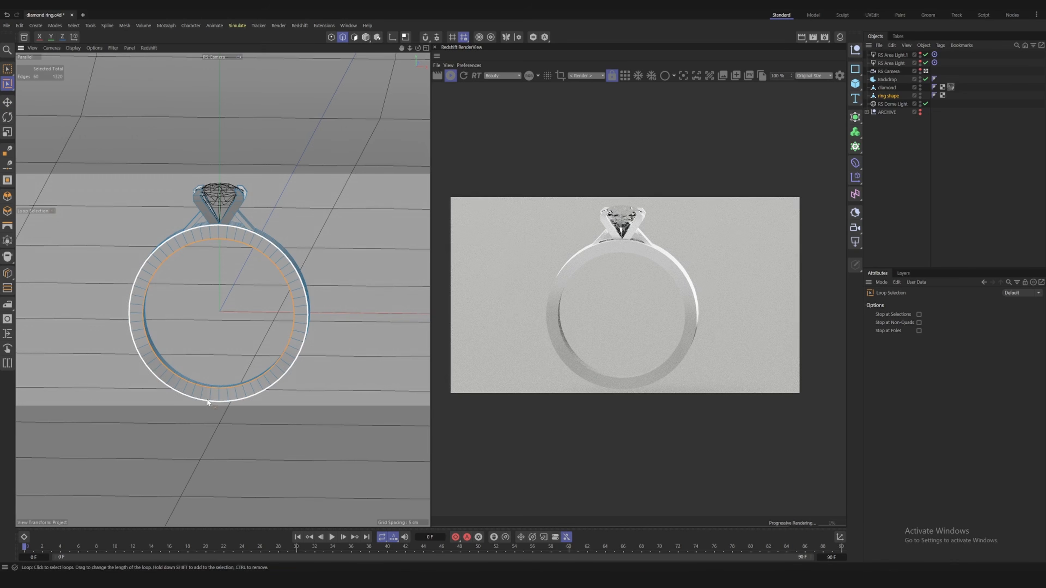
pyautogui.keyDown('shift'); pyautogui.click(208, 402); pyautogui.keyUp('shift')
pyautogui.moveTo(274, 340)
pyautogui.keyDown('alt'); pyautogui.mouseDown()
pyautogui.moveTo(264, 344)
pyautogui.moveTo(287, 334)
pyautogui.mouseUp(); pyautogui.keyUp('alt')
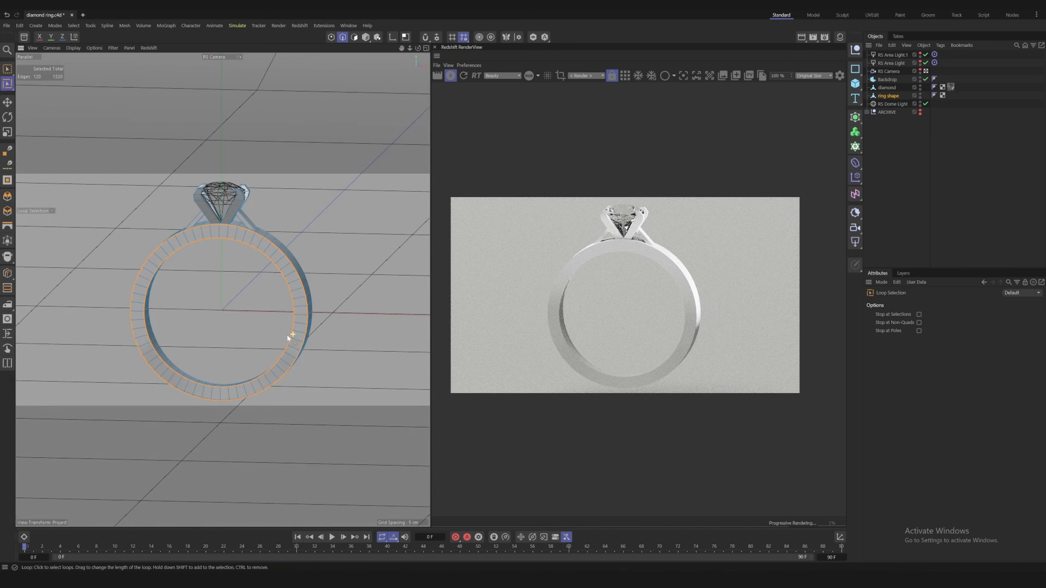
# Lock the render view to RS Camera and switch the viewport out of that camera
pyautogui.click(584, 77)
pyautogui.click(585, 101)
pyautogui.click(926, 71)
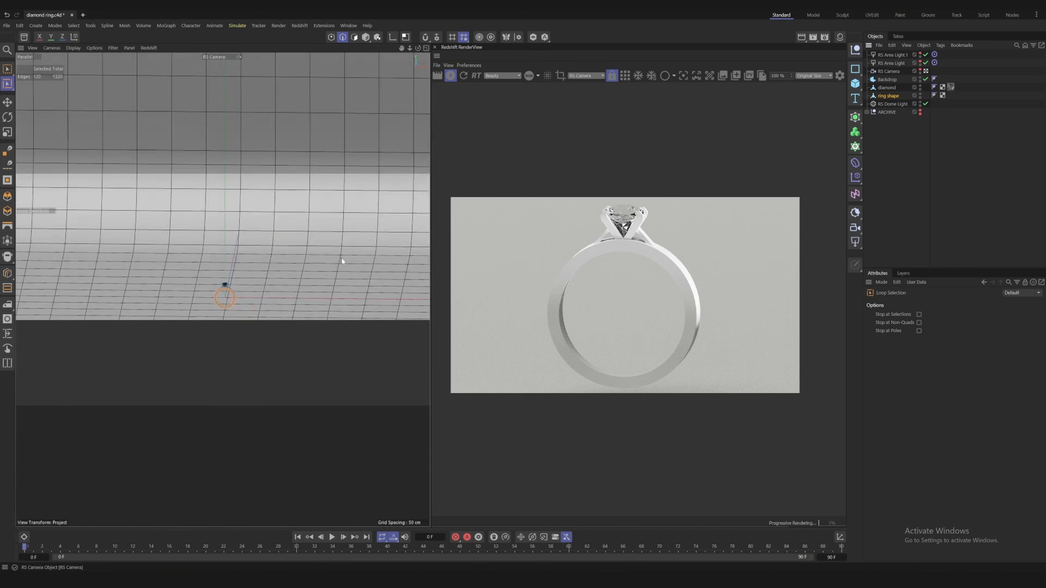
pyautogui.scroll(-5, 341, 259)
# Add the band's rear inner and outer edge loops to the selection and bevel all four by about 0.16 cm
pyautogui.scroll(12, 216, 301)
pyautogui.keyDown('alt'); pyautogui.moveTo(285, 338); pyautogui.dragTo(426, 336); pyautogui.keyUp('alt')
pyautogui.keyDown('shift'); pyautogui.click(376, 335); pyautogui.keyUp('shift')
pyautogui.keyDown('alt'); pyautogui.moveTo(397, 332); pyautogui.dragTo(116, 332, button='middle'); pyautogui.keyUp('alt')
pyautogui.scroll(6, 147, 315)
pyautogui.scroll(4, 147, 315)
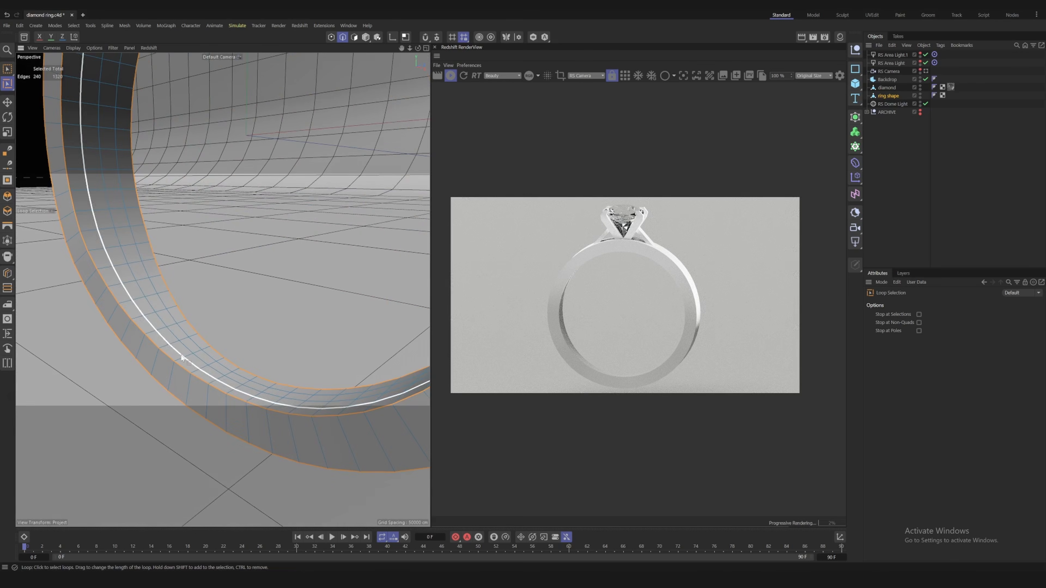
pyautogui.click(10, 198)
pyautogui.moveTo(208, 373)
pyautogui.mouseDown()
pyautogui.moveTo(237, 374)
pyautogui.moveTo(208, 375)
pyautogui.mouseUp()
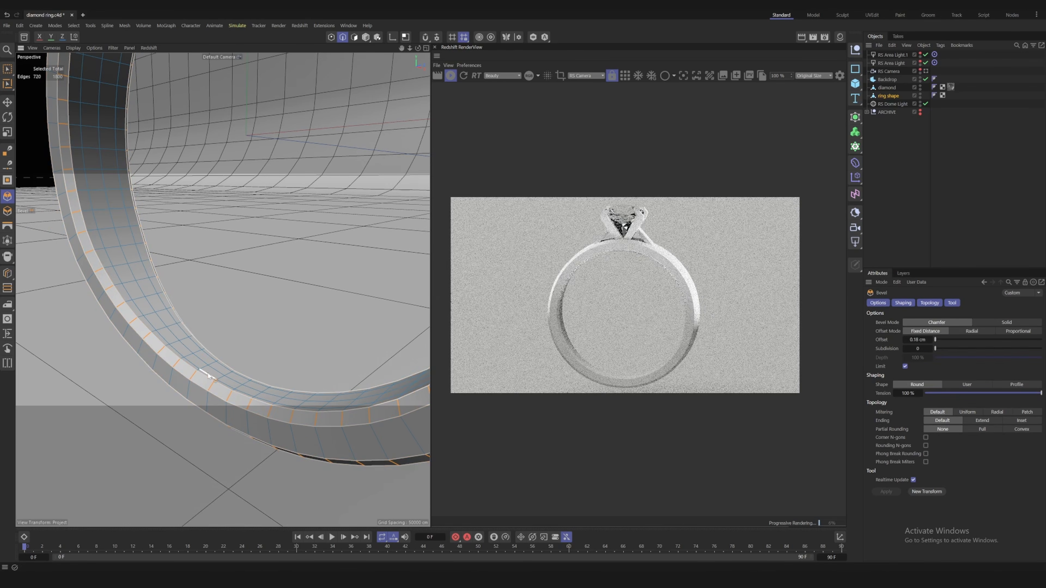
# Set the band bevel to a 1 cm offset with 5 subdivisions and save the project
pyautogui.click(930, 349)
pyautogui.click(929, 349)
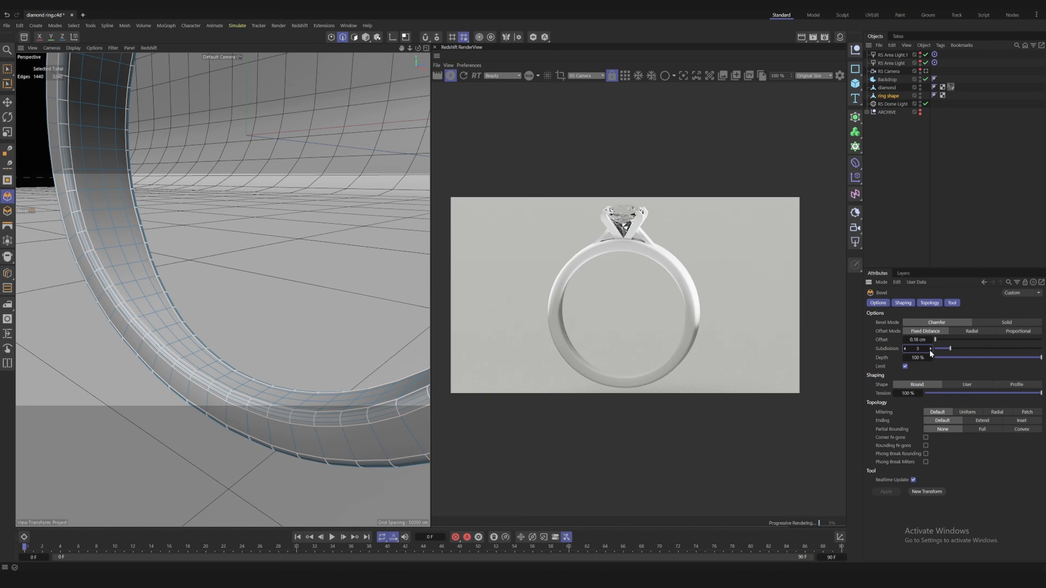
pyautogui.moveTo(934, 342); pyautogui.dragTo(935, 340)
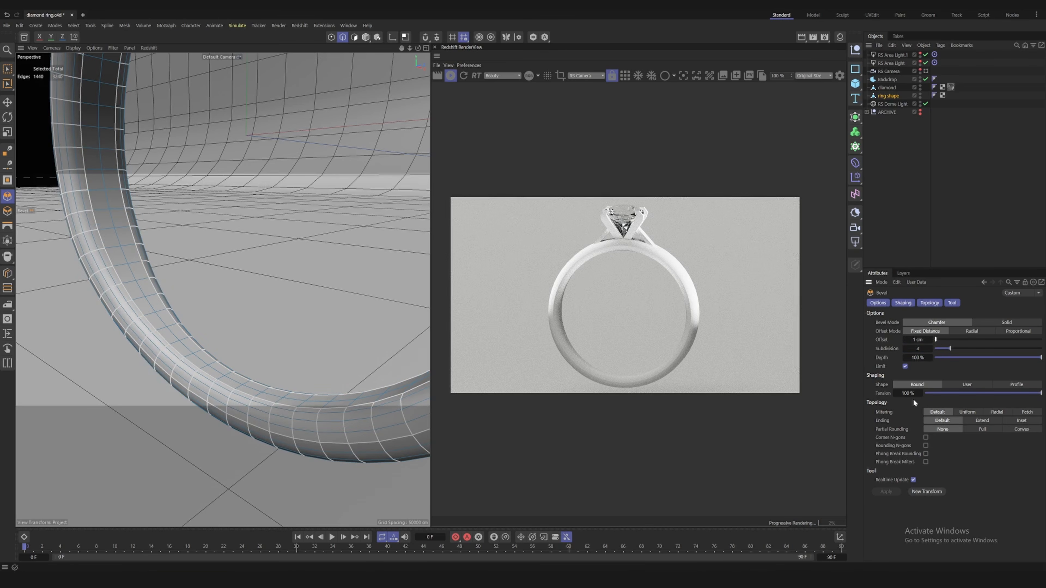
pyautogui.click(905, 349)
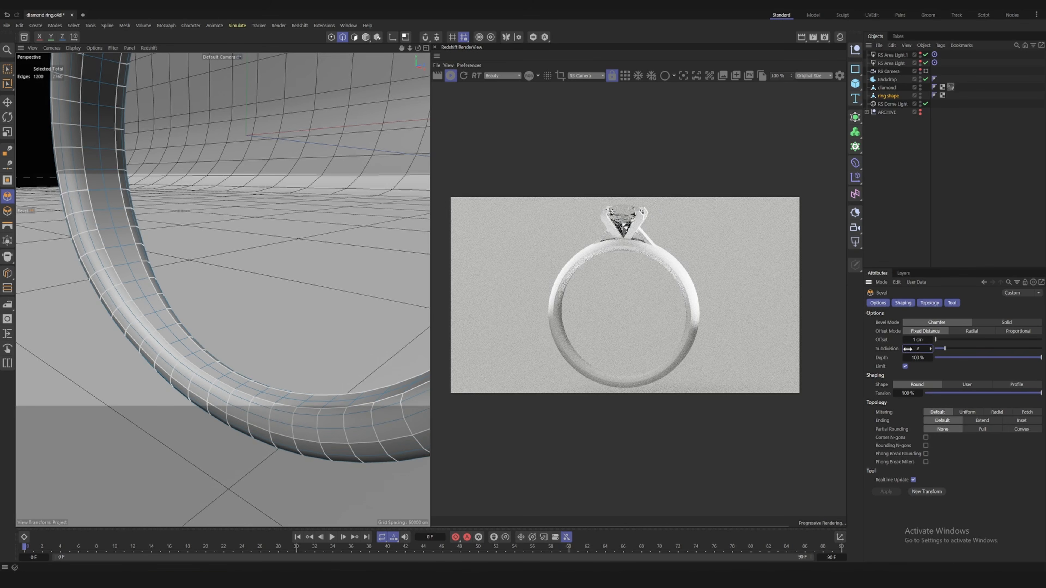
pyautogui.click(930, 349)
pyautogui.click(930, 349)
pyautogui.click(930, 349)
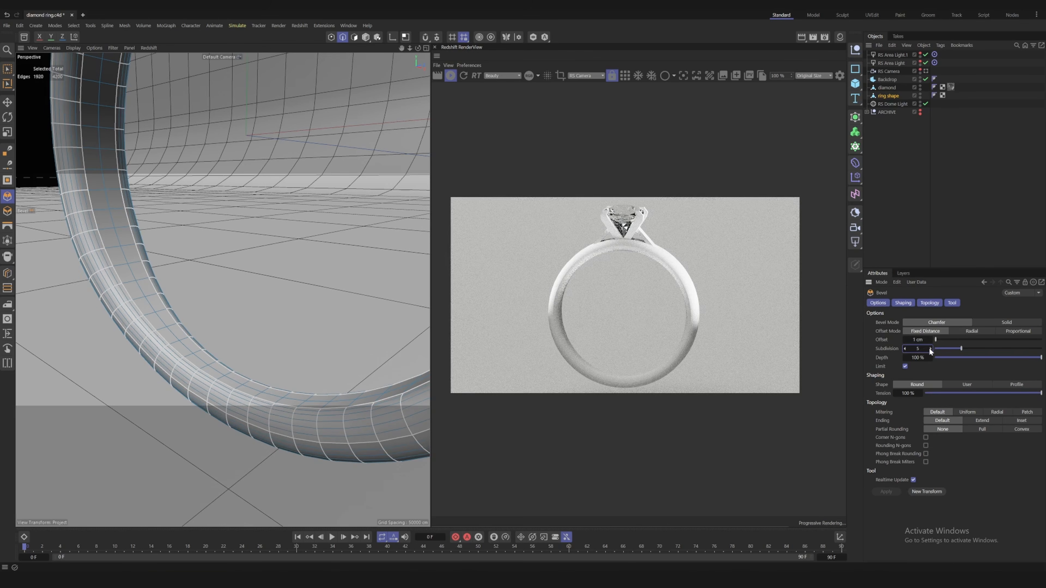
pyautogui.hotkey('ctrl', 's')
# Deselect the ring shape, switch to model mode and return the viewport to the default camera
pyautogui.click(7, 69)
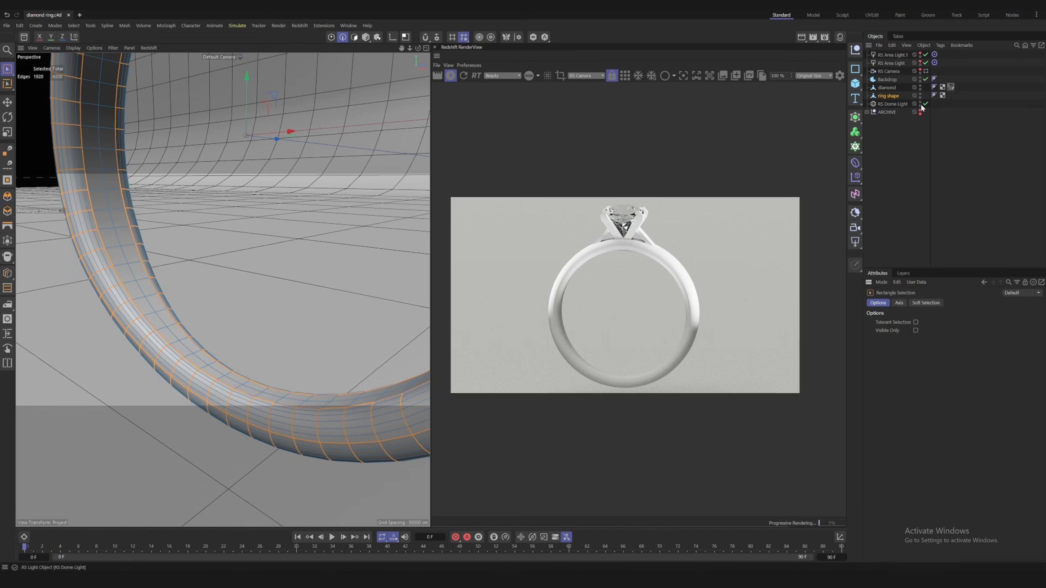
pyautogui.click(926, 71)
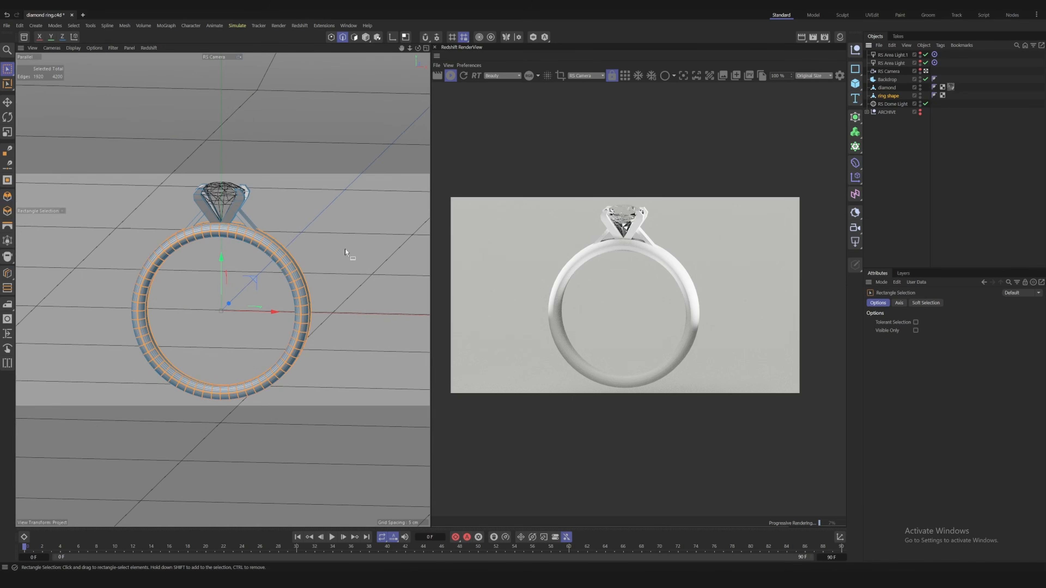
pyautogui.click(292, 146)
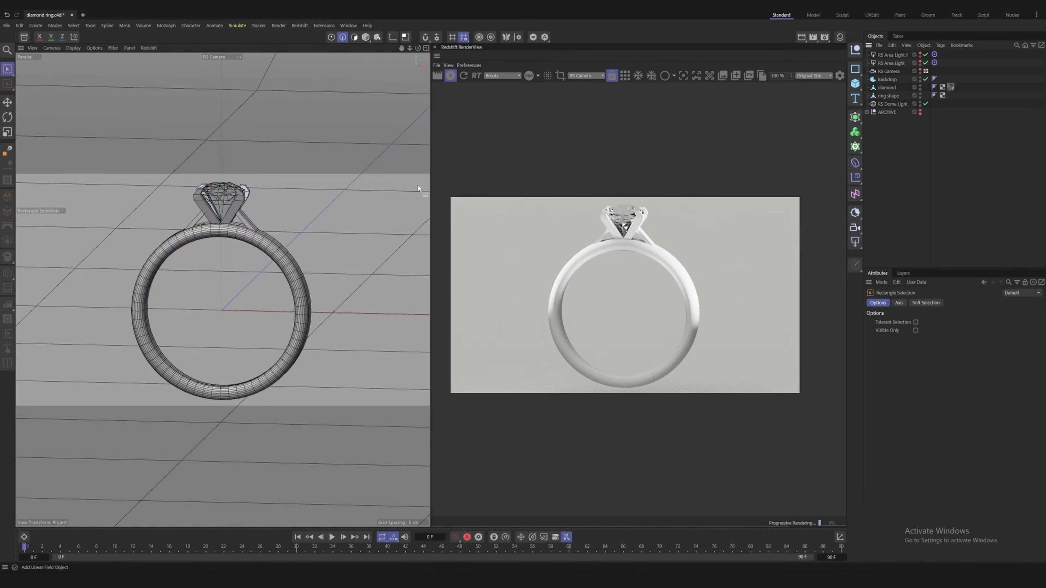
pyautogui.click(366, 37)
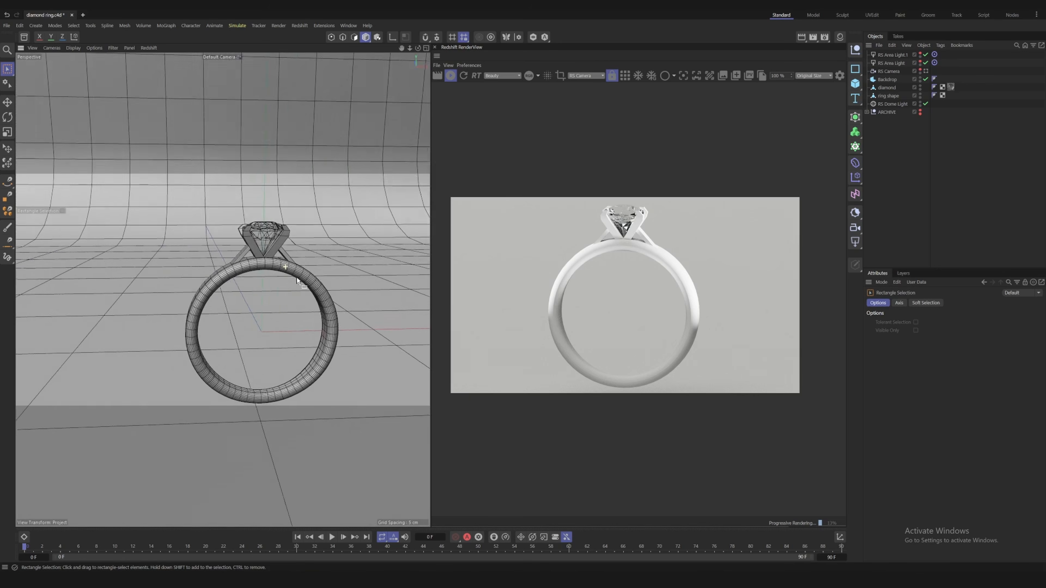
pyautogui.keyDown('alt'); pyautogui.moveTo(286, 266); pyautogui.dragTo(288, 276); pyautogui.keyUp('alt')
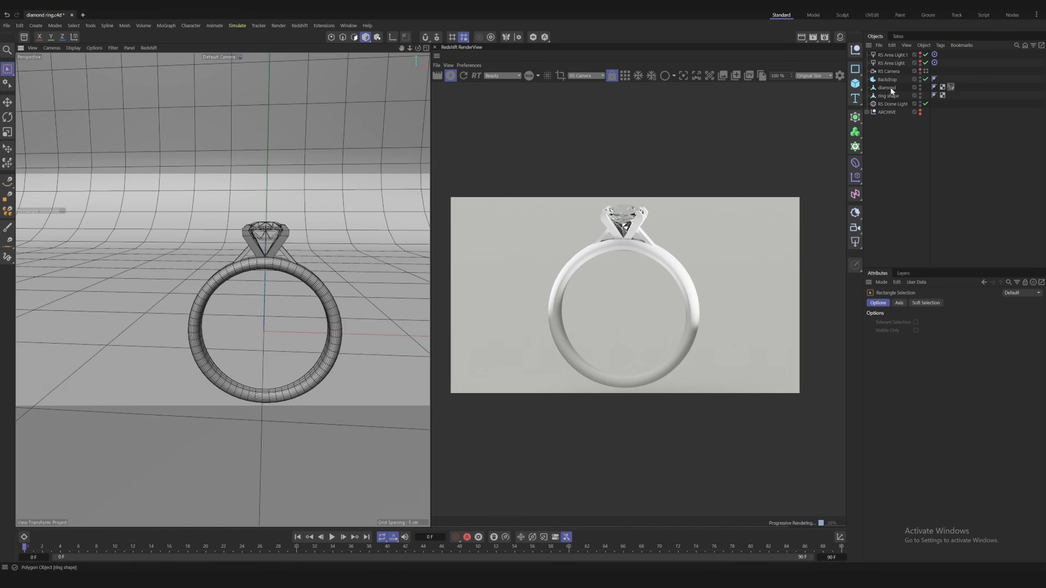
# Create a null named RING and group the diamond and ring shape objects under it
pyautogui.click(855, 50)
pyautogui.doubleClick(881, 55)
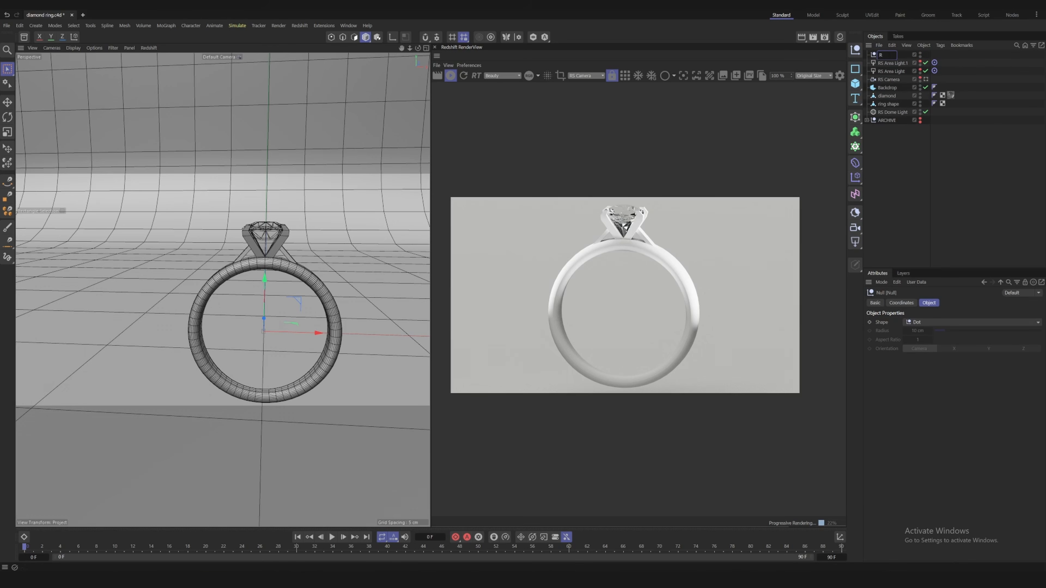
pyautogui.write('RING')
pyautogui.press('Return')
pyautogui.click(895, 95)
pyautogui.keyDown('ctrl'); pyautogui.click(895, 103); pyautogui.keyUp('ctrl')
pyautogui.moveTo(889, 57); pyautogui.dragTo(896, 67)
# Duplicate the ring shape, hide the original in viewport and render, and rename the copy "ring holder"
pyautogui.click(914, 183)
pyautogui.doubleClick(921, 78)
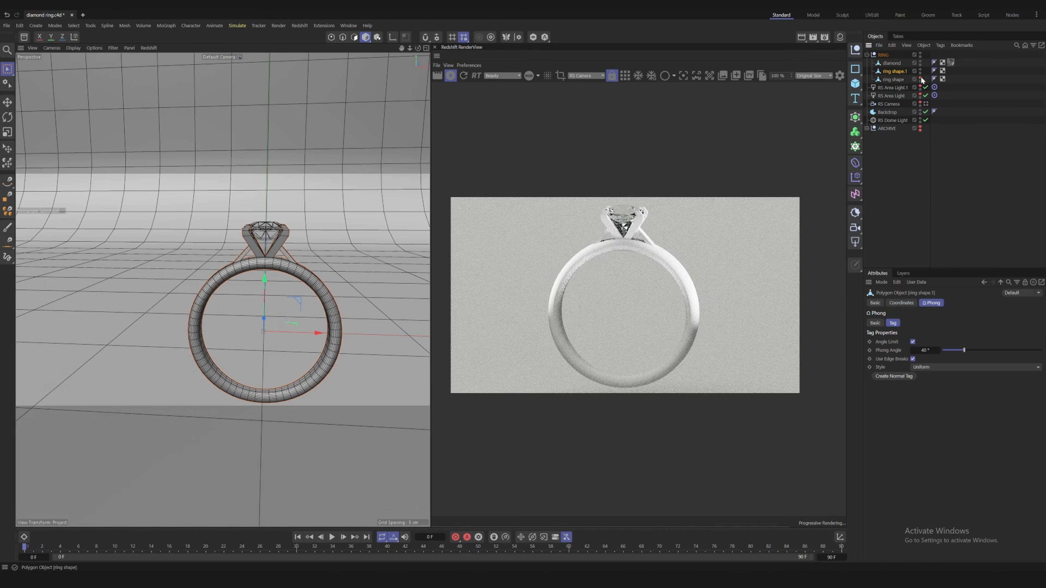
pyautogui.doubleClick(920, 81)
pyautogui.doubleClick(896, 71)
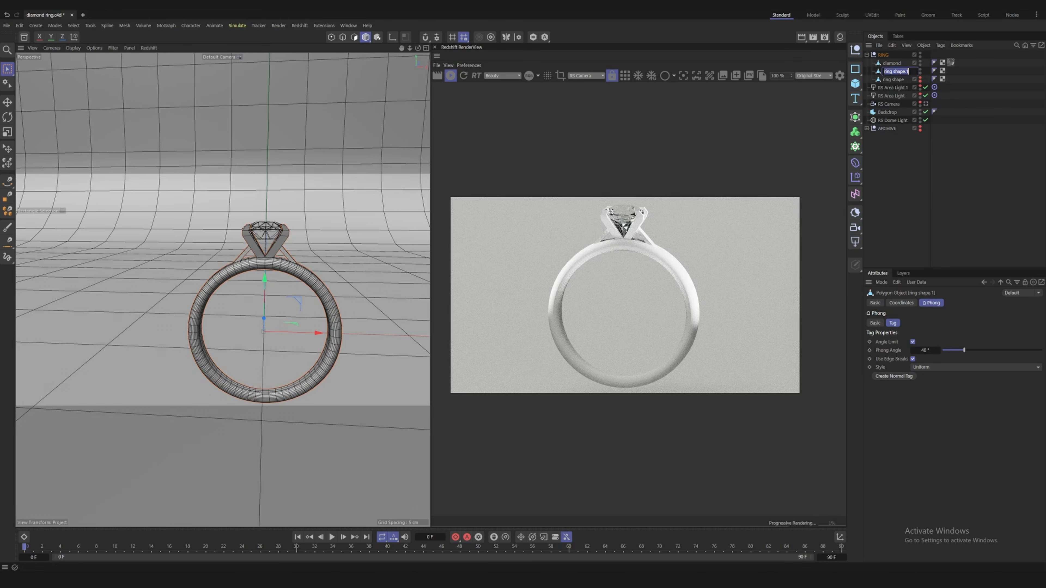
pyautogui.write('ring holder')
pyautogui.press('Return')
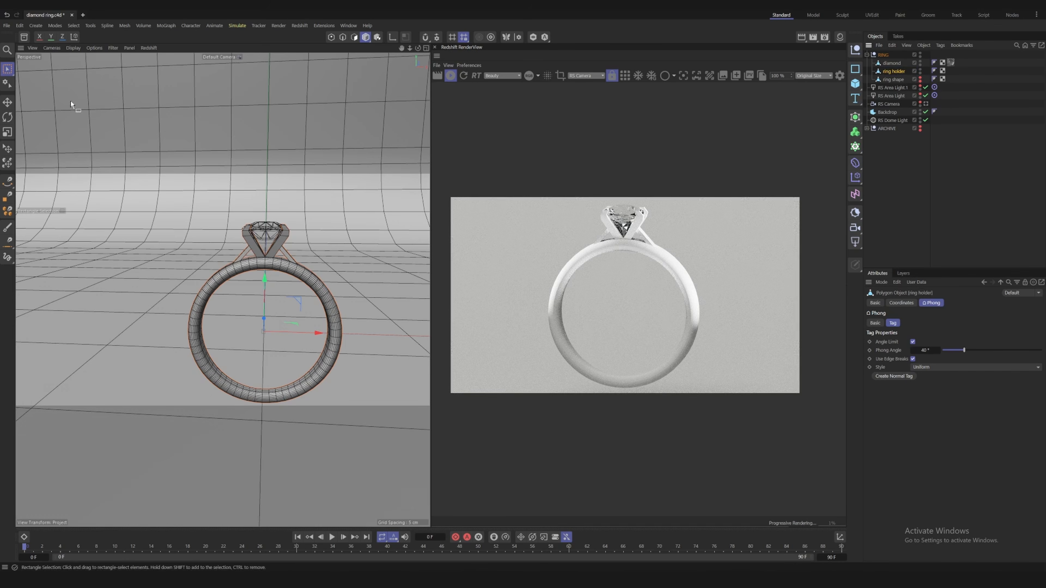
# Brush-select the polygons of the two front prongs on the ring holder, leaving out the band and struts
pyautogui.click(355, 37)
pyautogui.scroll(3, 280, 233)
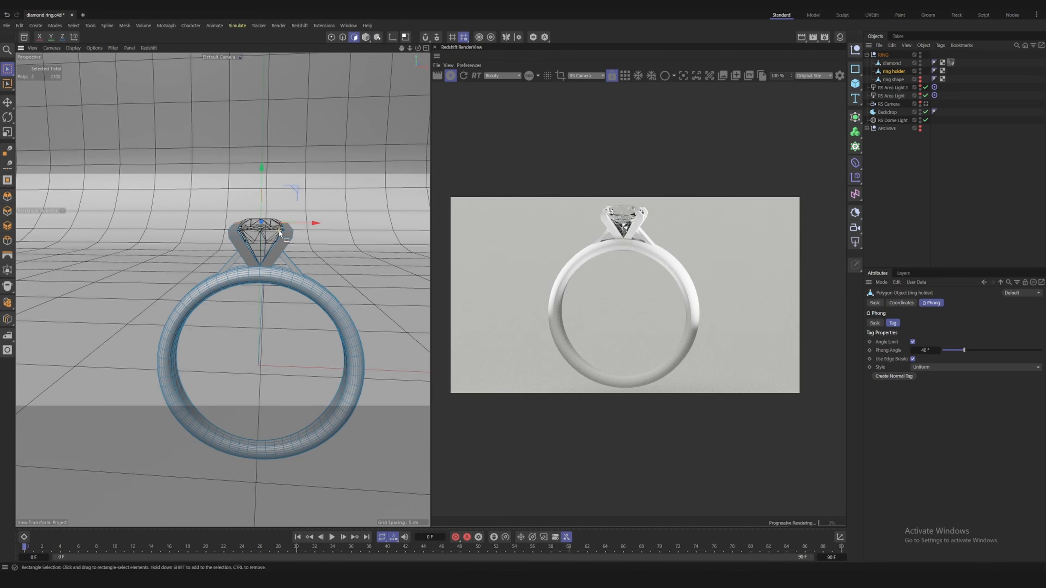
pyautogui.scroll(2, 279, 233)
pyautogui.moveTo(12, 71); pyautogui.dragTo(45, 82)
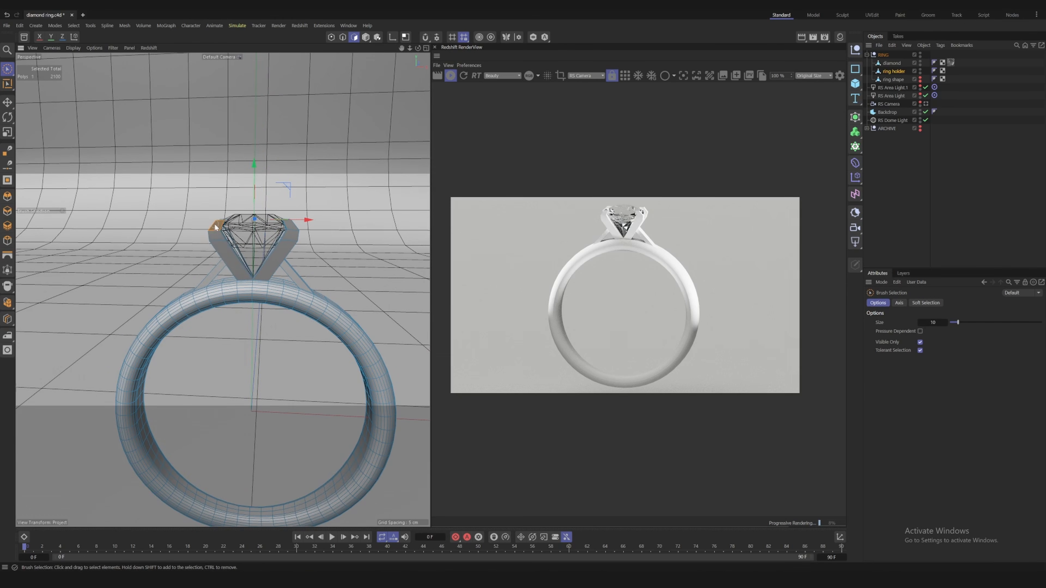
pyautogui.moveTo(233, 254)
pyautogui.mouseDown()
pyautogui.moveTo(269, 259)
pyautogui.moveTo(284, 238)
pyautogui.moveTo(302, 270)
pyautogui.mouseUp()
pyautogui.keyDown('ctrl'); pyautogui.click(297, 272); pyautogui.keyUp('ctrl')
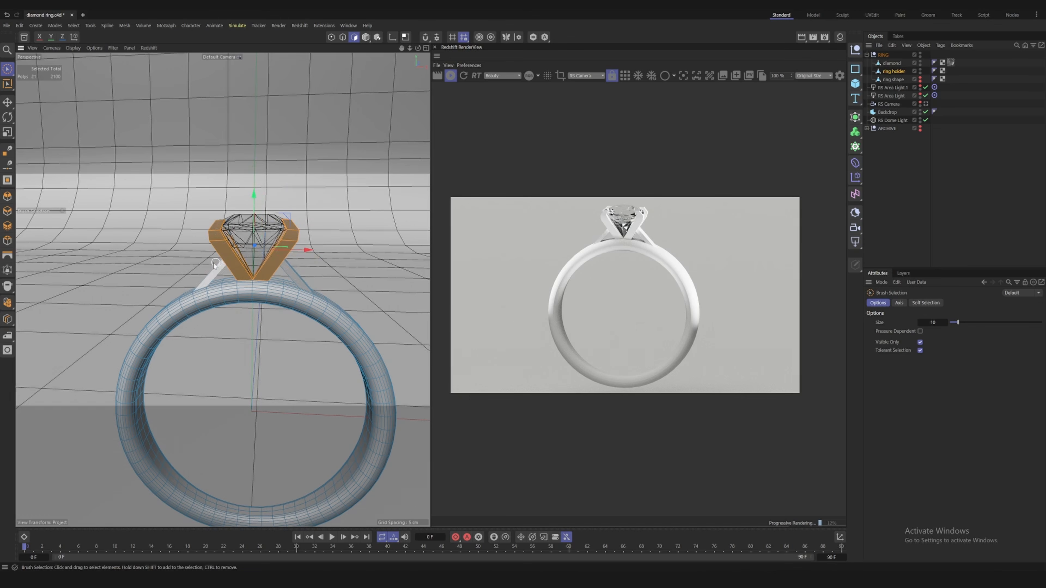
# Add the rear prongs' polygons and the missed inner and tip faces to the prong selection
pyautogui.moveTo(230, 258)
pyautogui.keyDown('alt'); pyautogui.mouseDown()
pyautogui.moveTo(318, 261)
pyautogui.moveTo(228, 247)
pyautogui.moveTo(233, 230)
pyautogui.mouseUp(); pyautogui.keyUp('alt')
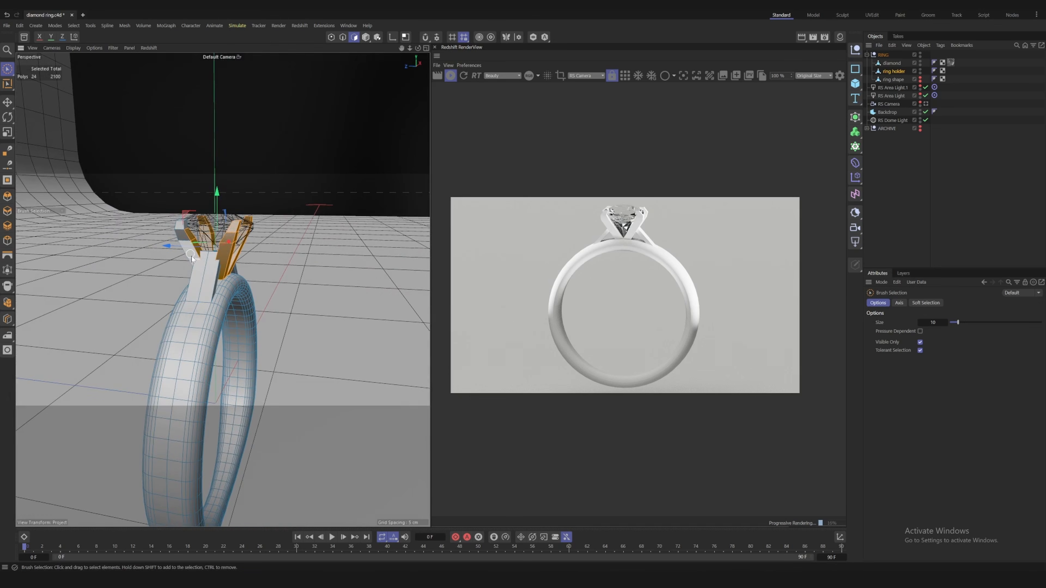
pyautogui.moveTo(191, 258)
pyautogui.keyDown('shift'); pyautogui.mouseDown()
pyautogui.moveTo(186, 242)
pyautogui.moveTo(334, 226)
pyautogui.moveTo(194, 253)
pyautogui.moveTo(198, 230)
pyautogui.moveTo(147, 256)
pyautogui.moveTo(130, 235)
pyautogui.mouseUp(); pyautogui.keyUp('shift')
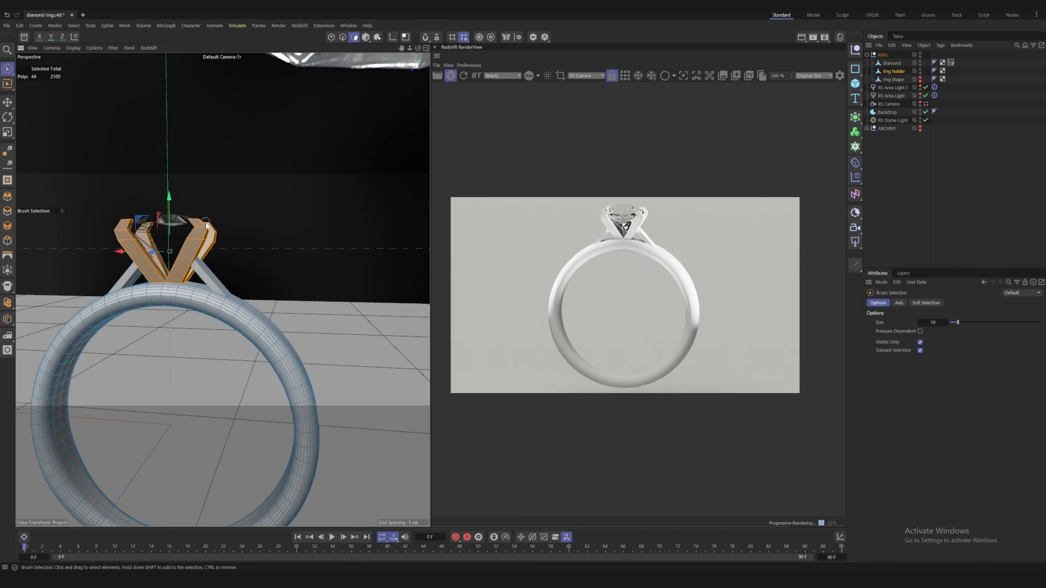
pyautogui.keyDown('shift'); pyautogui.moveTo(182, 269); pyautogui.dragTo(179, 269); pyautogui.keyUp('shift')
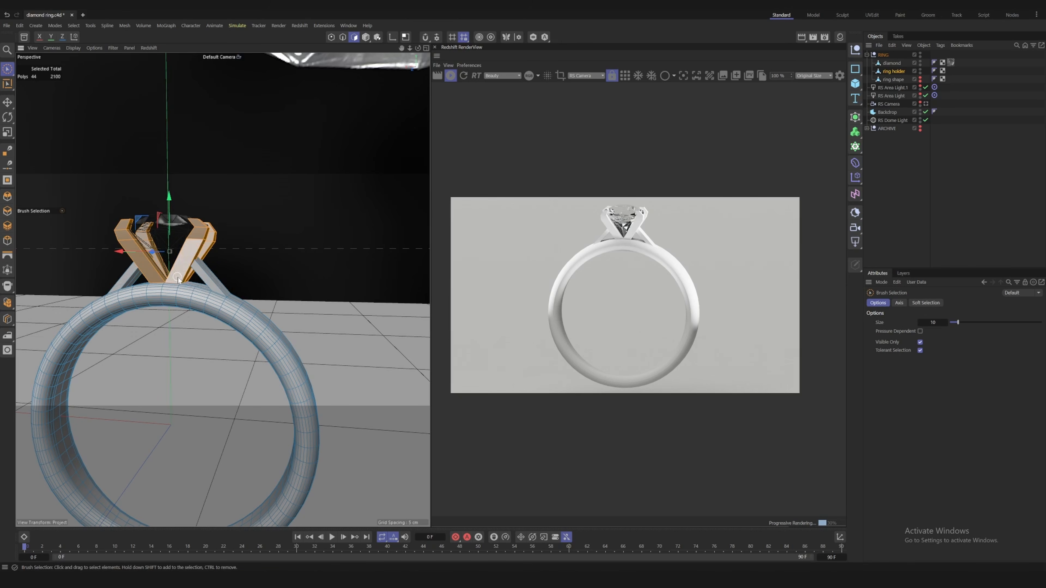
pyautogui.keyDown('alt'); pyautogui.moveTo(236, 285); pyautogui.dragTo(215, 374); pyautogui.keyUp('alt')
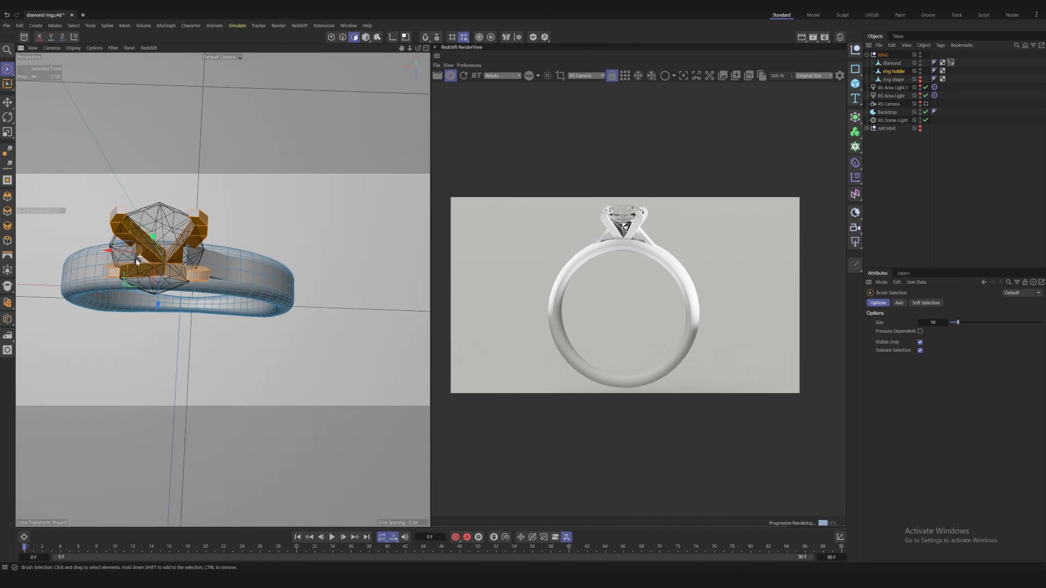
pyautogui.keyDown('alt'); pyautogui.moveTo(135, 258); pyautogui.dragTo(175, 217); pyautogui.keyUp('alt')
pyautogui.keyDown('ctrl'); pyautogui.click(118, 252); pyautogui.keyUp('ctrl')
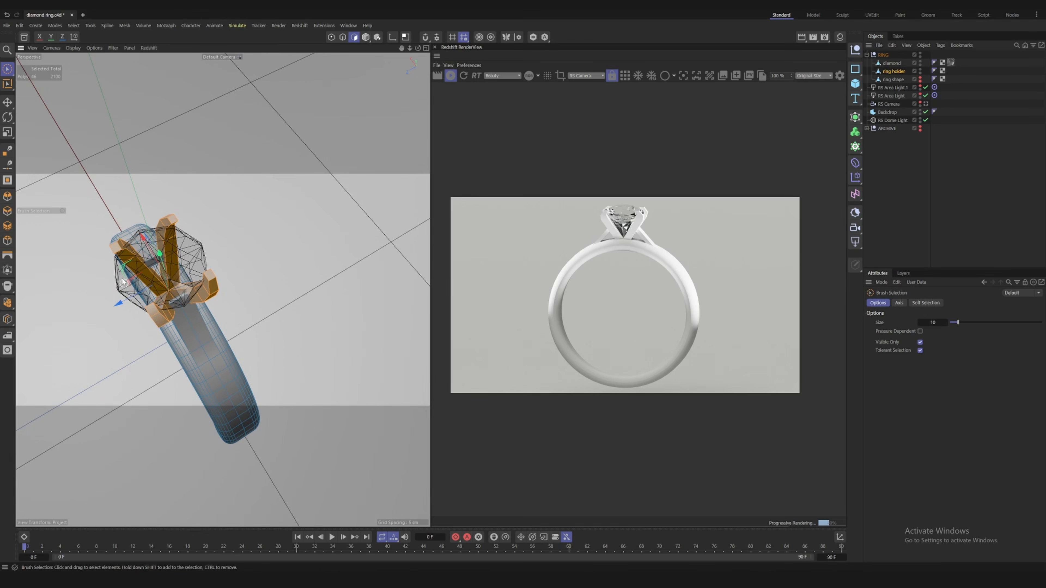
pyautogui.keyDown('alt'); pyautogui.moveTo(124, 283); pyautogui.dragTo(357, 182); pyautogui.keyUp('alt')
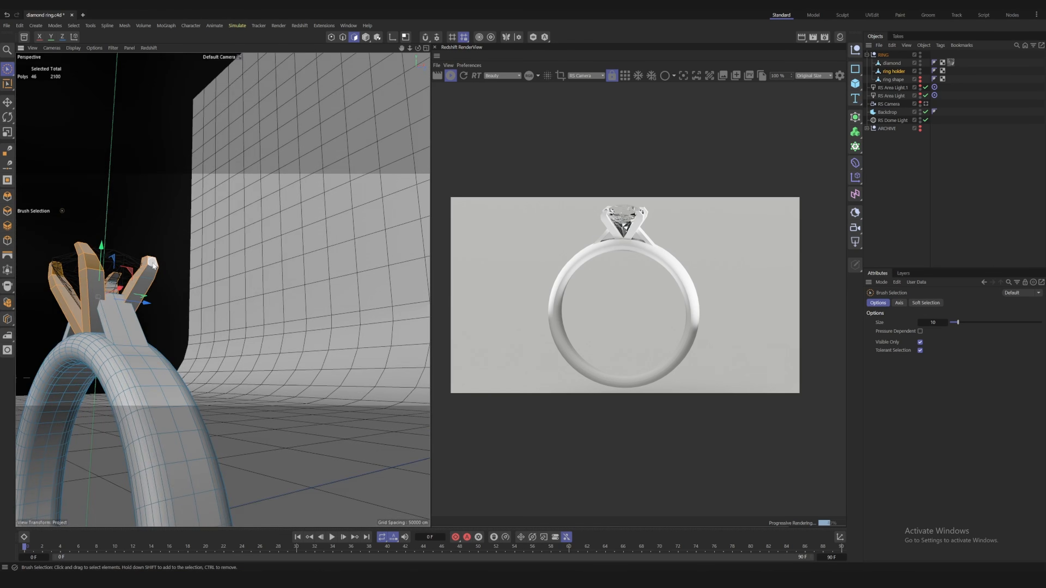
pyautogui.keyDown('shift'); pyautogui.click(90, 279); pyautogui.keyUp('shift')
pyautogui.keyDown('shift'); pyautogui.moveTo(119, 282); pyautogui.dragTo(115, 287); pyautogui.keyUp('shift')
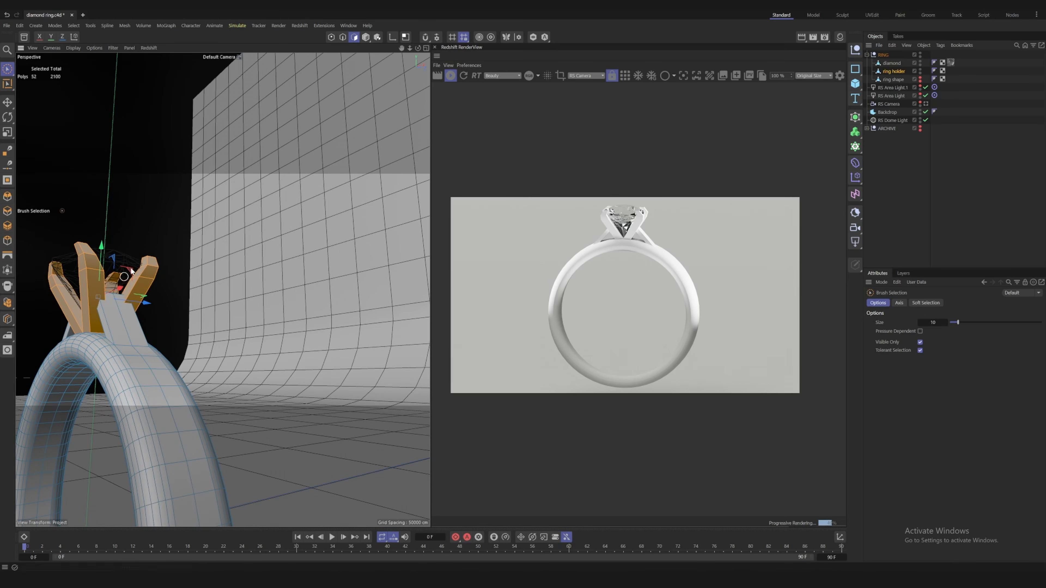
pyautogui.keyDown('alt'); pyautogui.moveTo(112, 292); pyautogui.dragTo(141, 173); pyautogui.keyUp('alt')
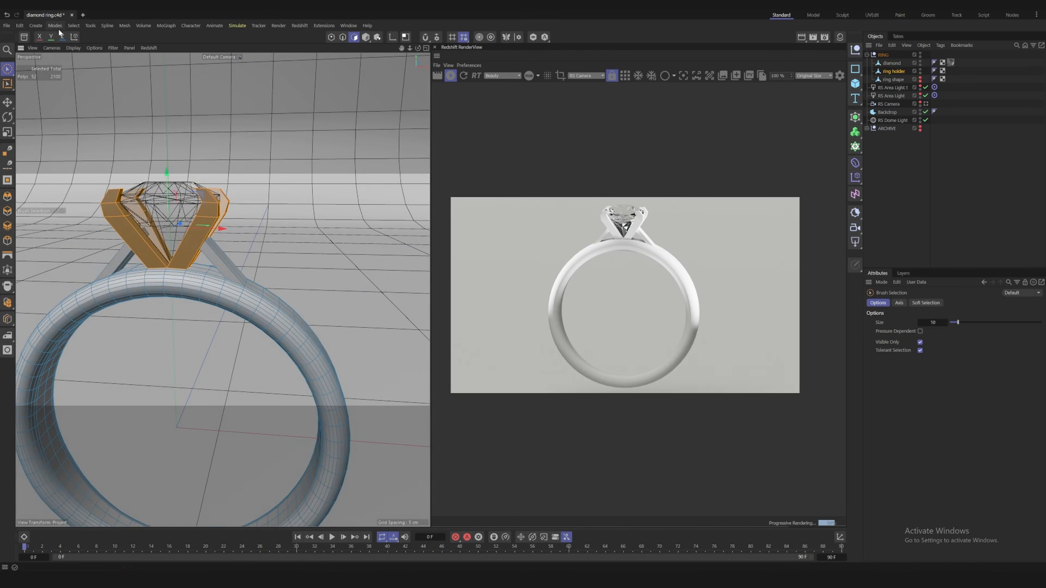
# Invert the polygon selection and delete the band and struts so the ring holder keeps only the four prongs
pyautogui.click(72, 25)
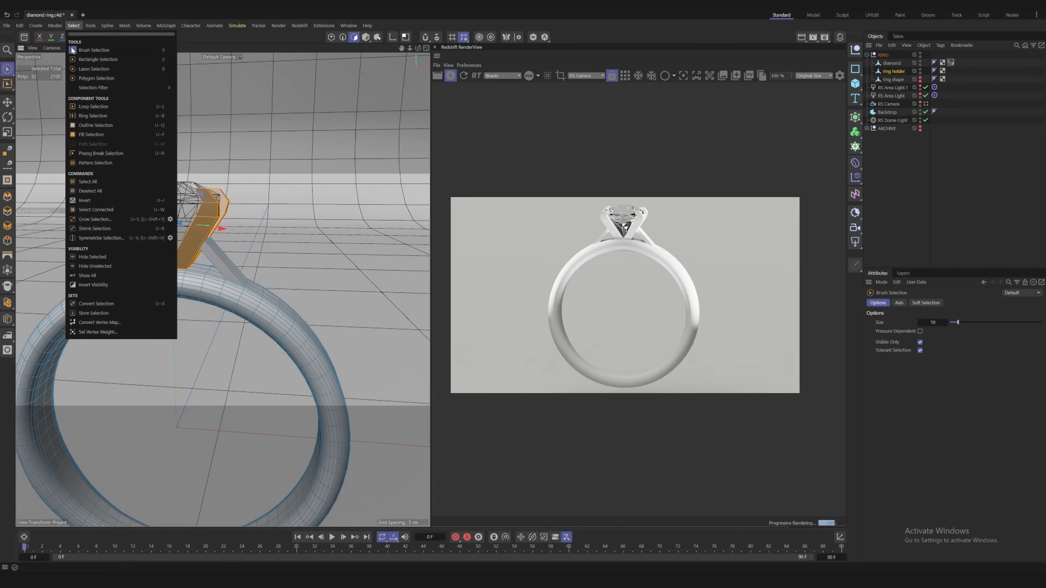
pyautogui.click(108, 198)
pyautogui.press('Delete')
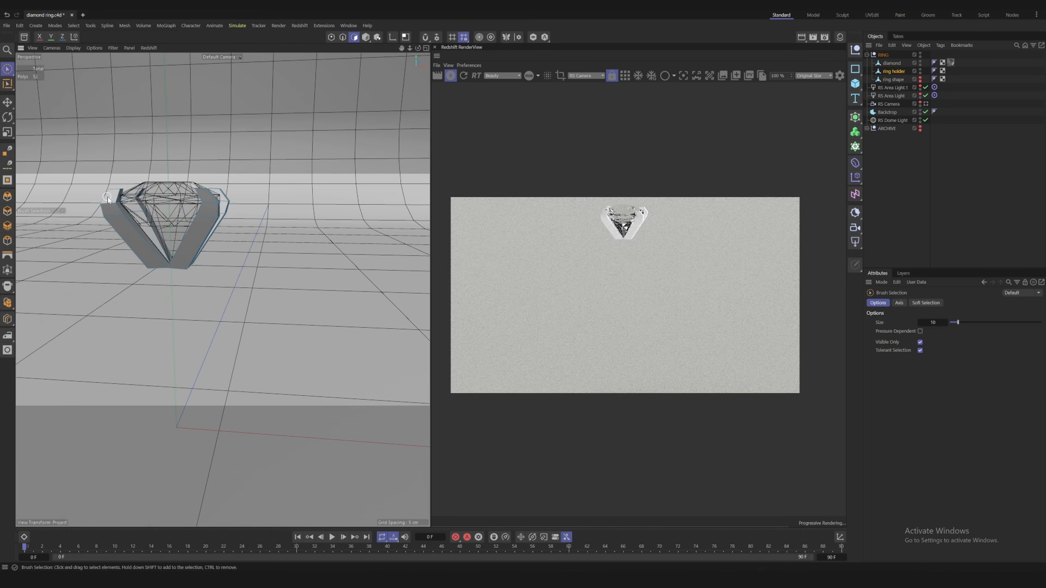
pyautogui.keyDown('alt'); pyautogui.moveTo(177, 218); pyautogui.dragTo(190, 237); pyautogui.keyUp('alt')
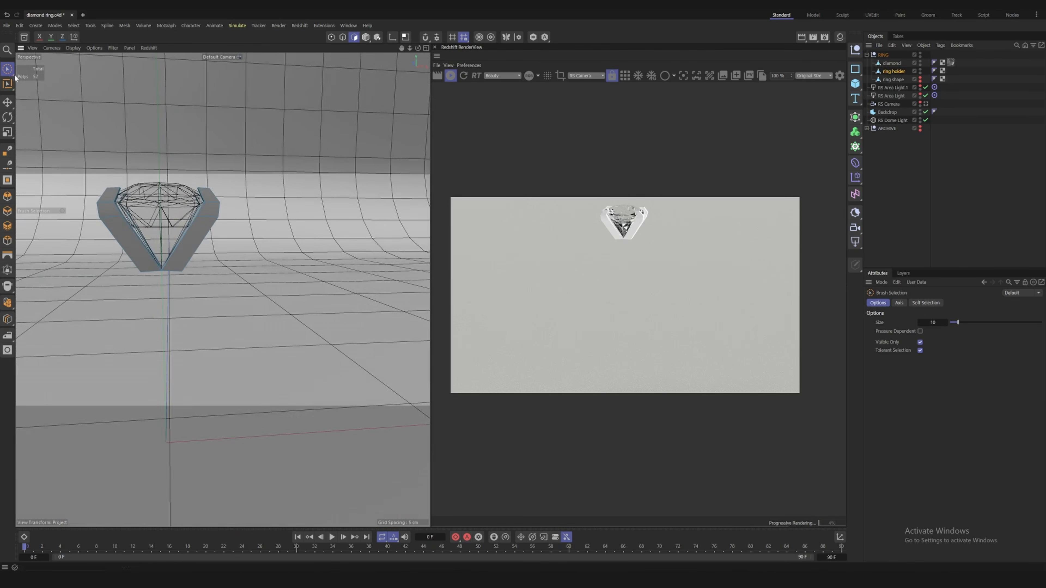
# Unhide the original ring shape in both the viewport and the render
pyautogui.click(920, 70)
pyautogui.click(920, 69)
pyautogui.click(921, 77)
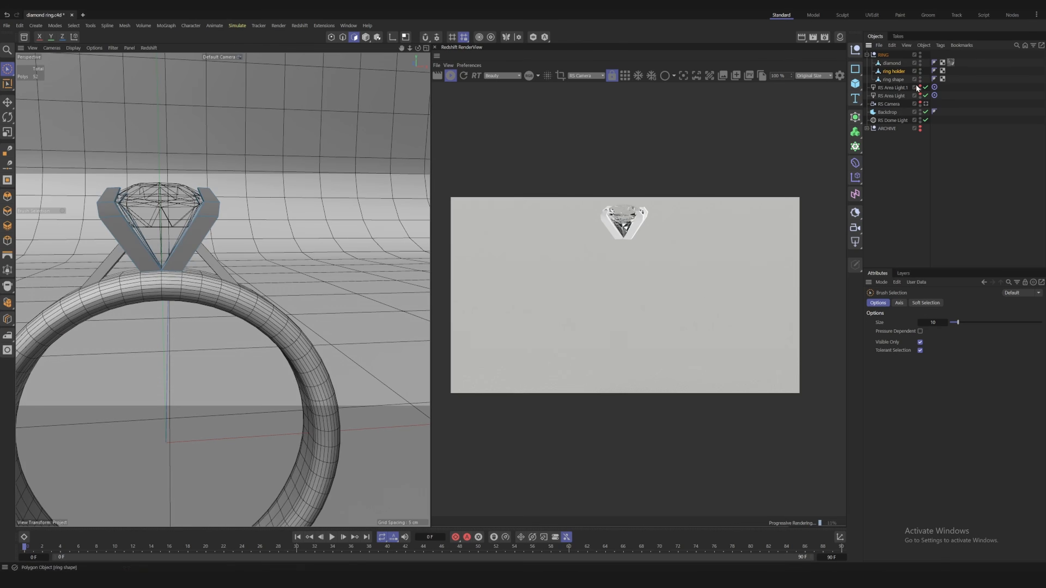
# Add a null object and rename it "medium diamonds"
pyautogui.click(899, 158)
pyautogui.click(855, 50)
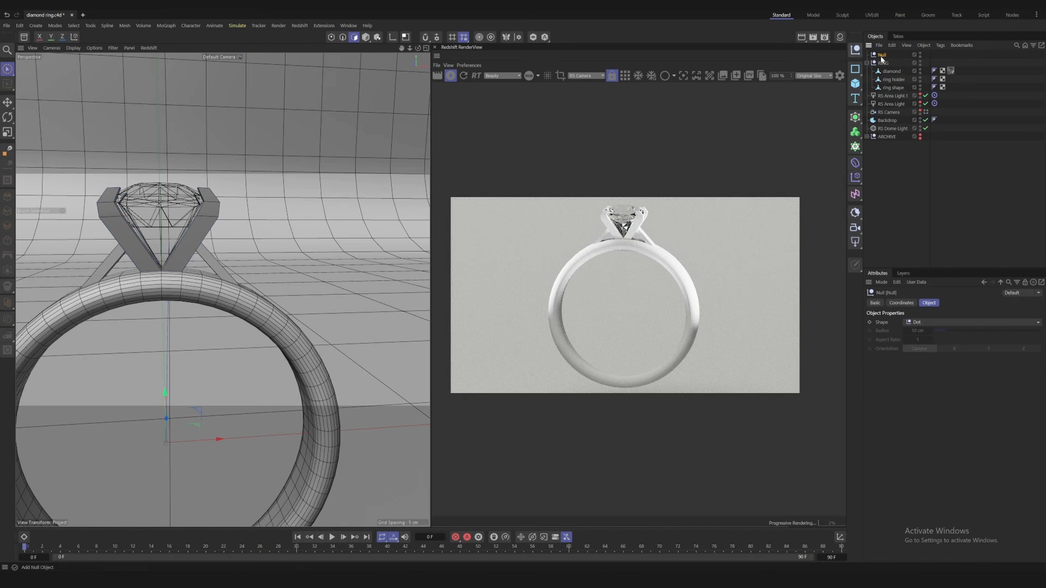
pyautogui.doubleClick(883, 55)
pyautogui.write('medium diamonds')
pyautogui.press('Return')
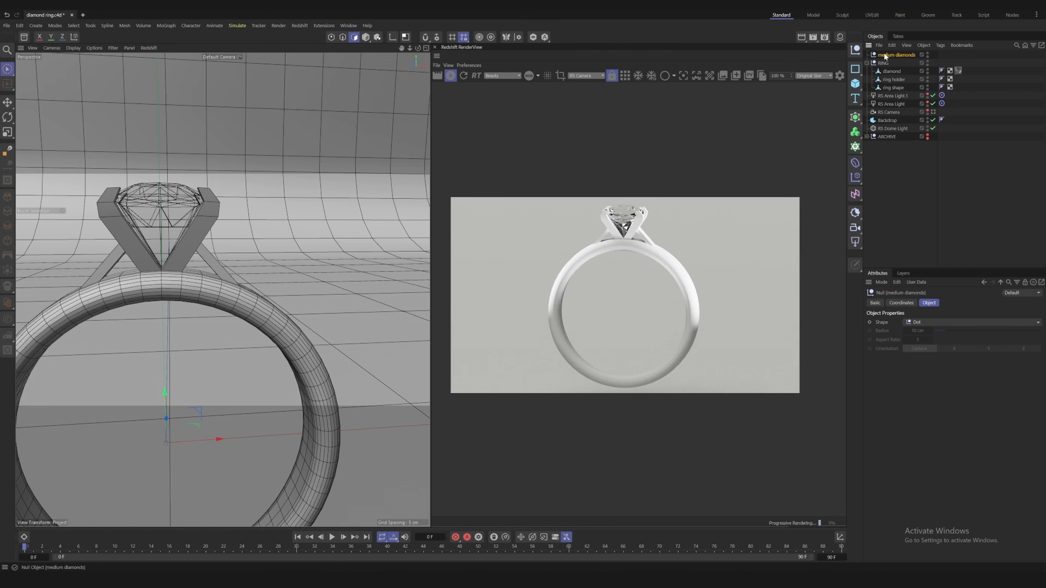
# Duplicate the diamond inside the RING group and rename the copy "mid diamond"
pyautogui.click(896, 80)
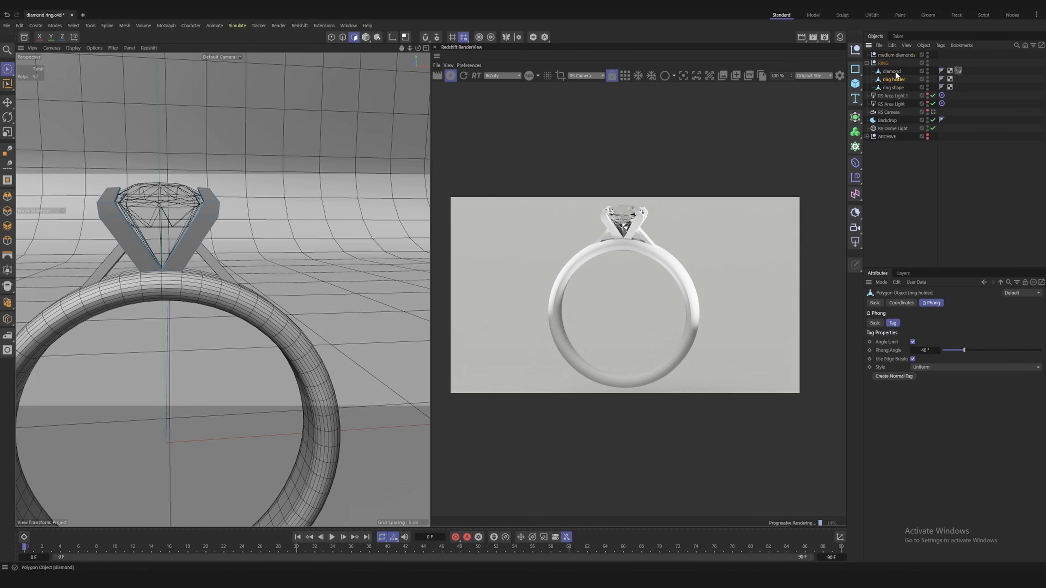
pyautogui.keyDown('ctrl'); pyautogui.moveTo(895, 71); pyautogui.dragTo(897, 76); pyautogui.keyUp('ctrl')
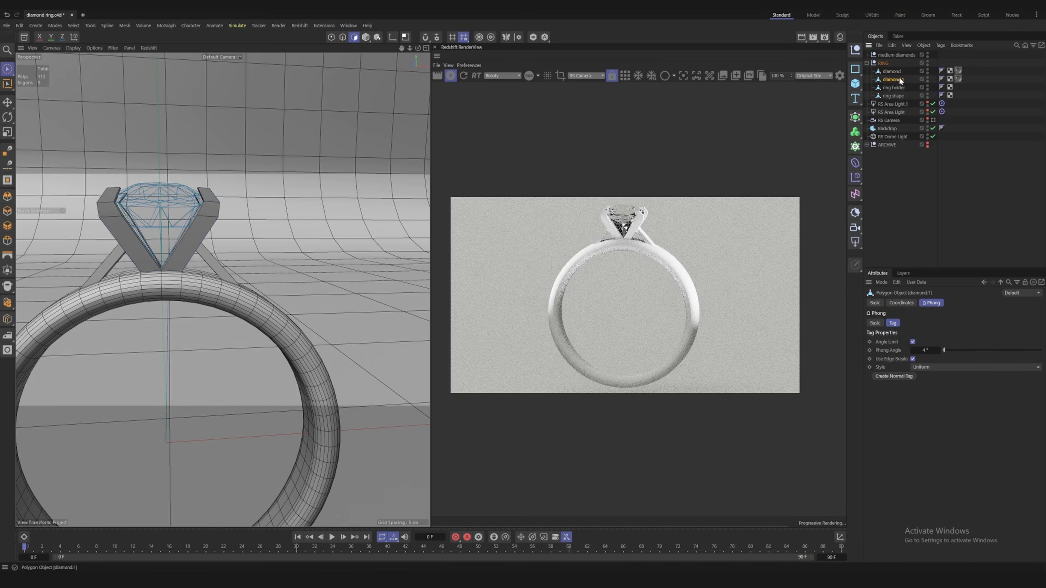
pyautogui.doubleClick(898, 80)
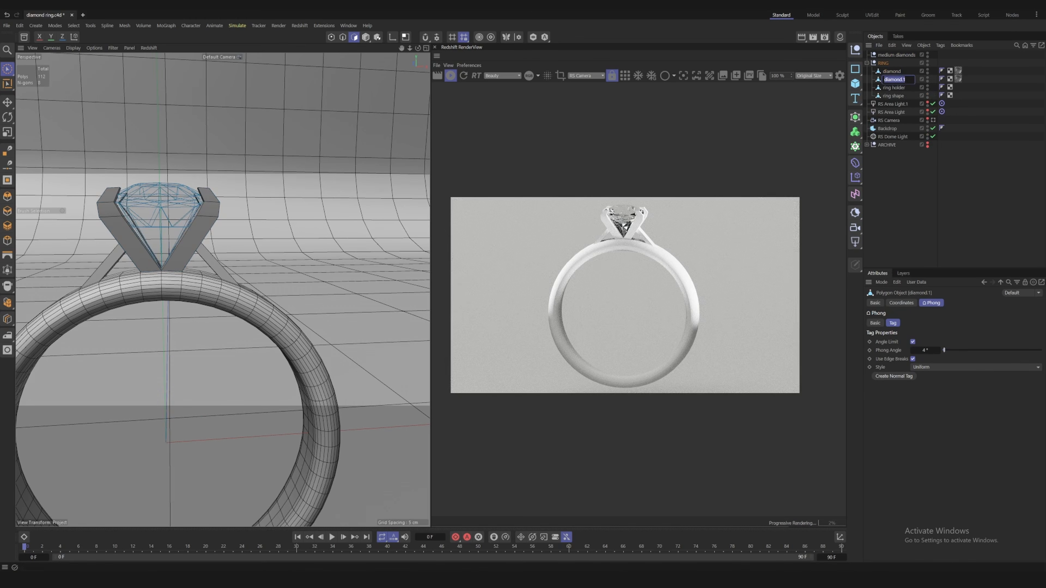
pyautogui.write('mid diamond')
pyautogui.press('Return')
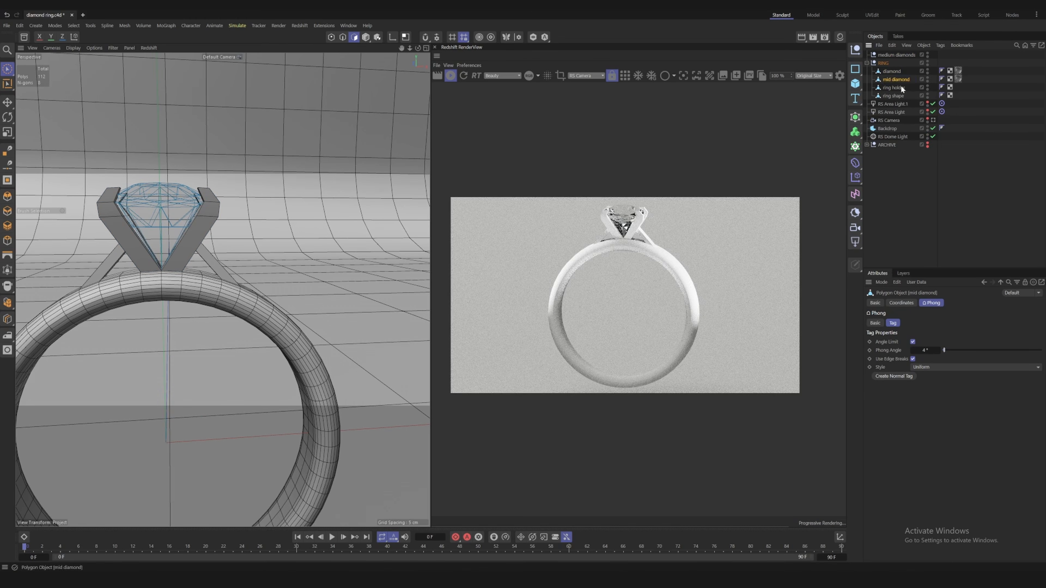
# Move the mid diamond and ring holder into the medium diamonds null, and collapse both groups
pyautogui.keyDown('ctrl'); pyautogui.click(898, 88); pyautogui.keyUp('ctrl')
pyautogui.moveTo(900, 83); pyautogui.dragTo(892, 55)
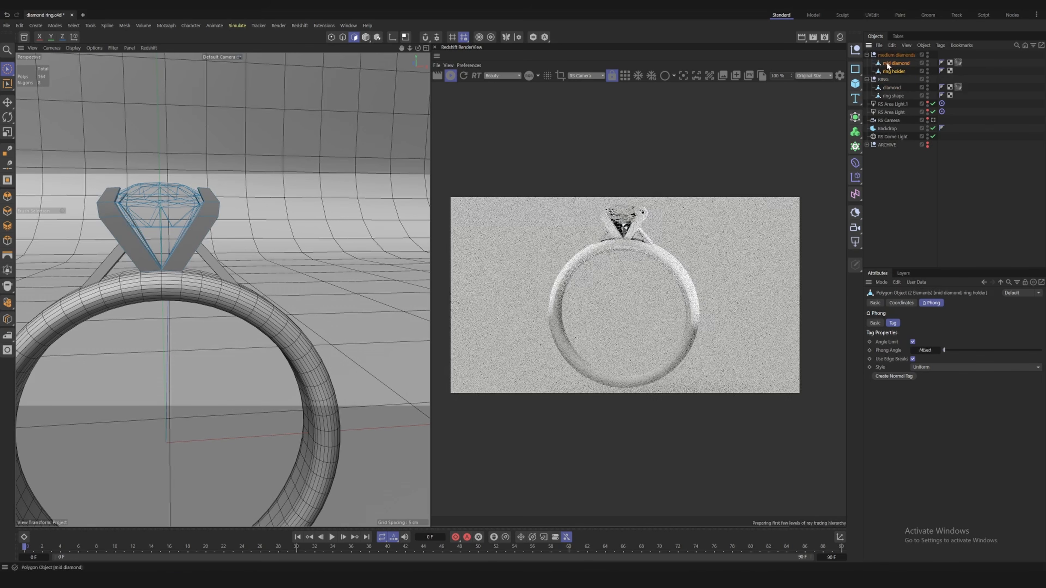
pyautogui.click(866, 79)
pyautogui.click(867, 55)
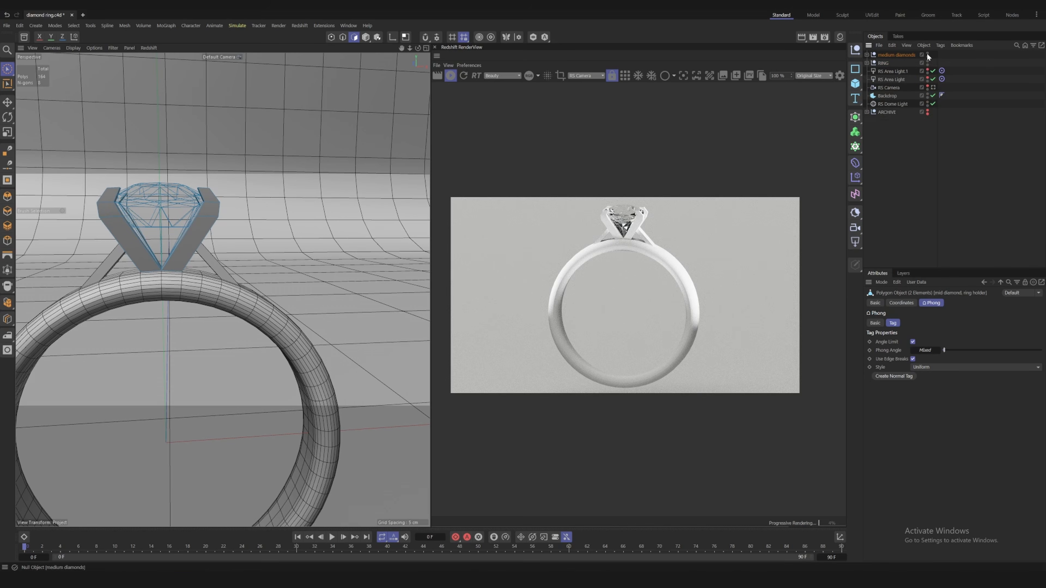
pyautogui.click(883, 62)
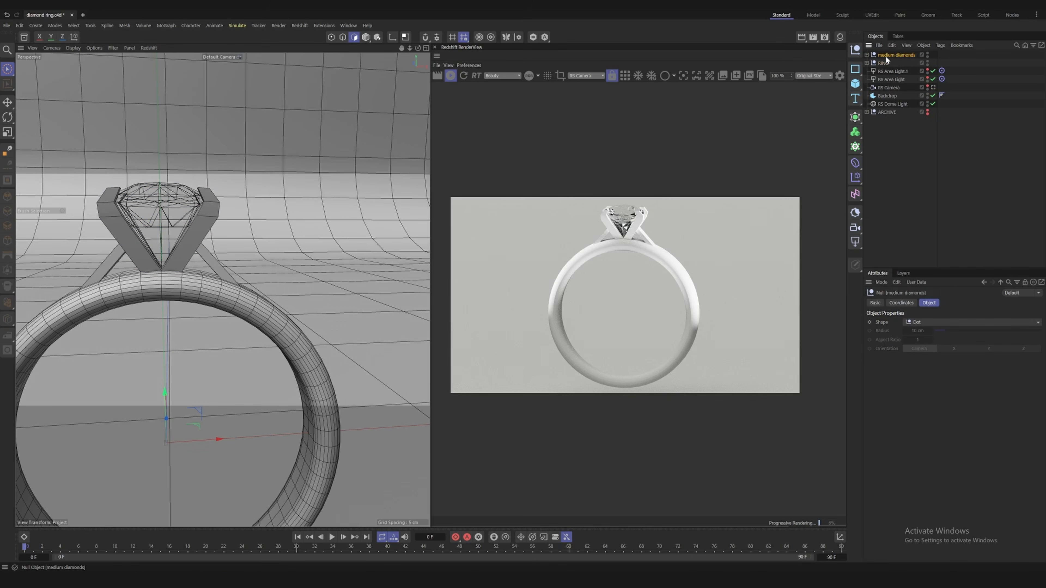
pyautogui.moveTo(279, 291)
pyautogui.keyDown('alt'); pyautogui.mouseDown()
pyautogui.moveTo(335, 260)
pyautogui.moveTo(305, 283)
pyautogui.moveTo(303, 275)
pyautogui.mouseUp(); pyautogui.keyUp('alt')
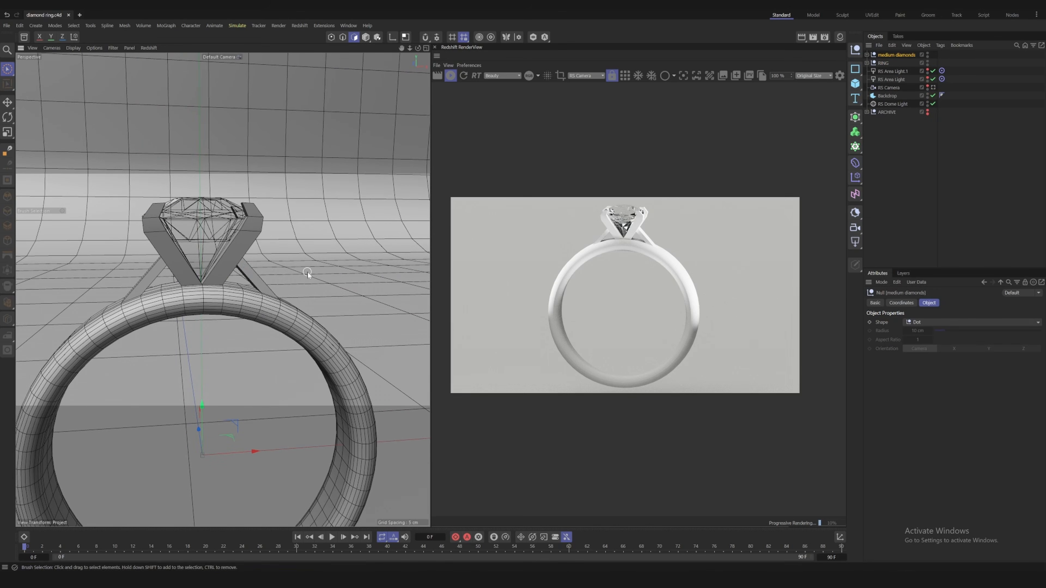
# Put the medium diamonds group in a new radial Cloner with two clones on the XY plane and a 0 cm radius
pyautogui.click(855, 147)
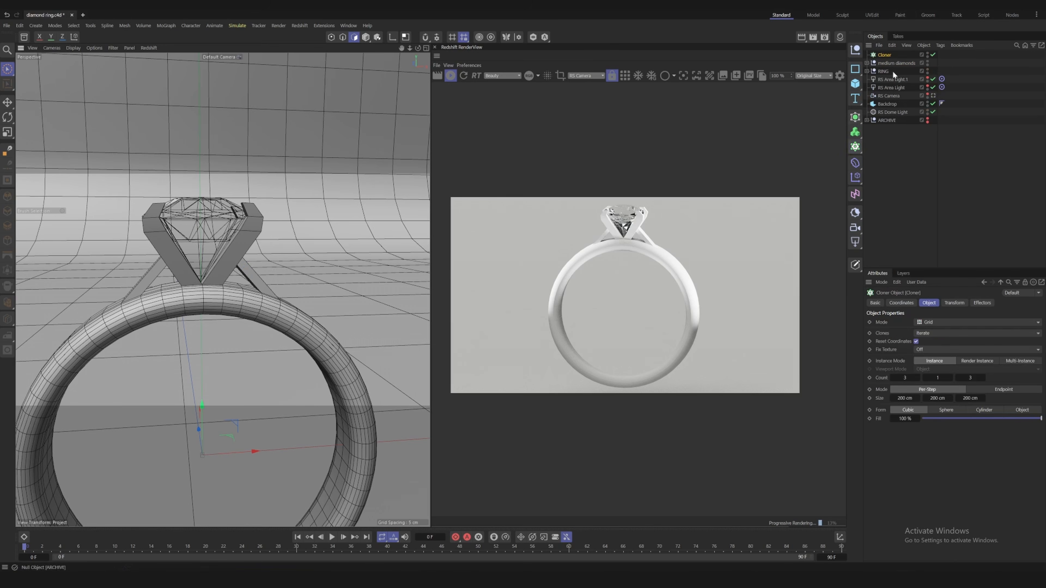
pyautogui.moveTo(894, 61); pyautogui.dragTo(887, 54)
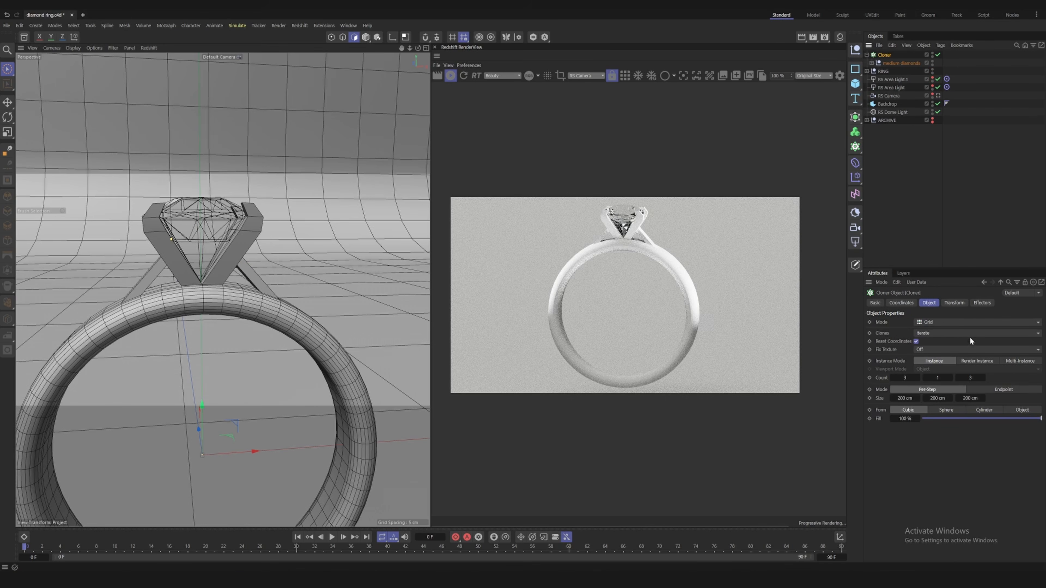
pyautogui.click(942, 323)
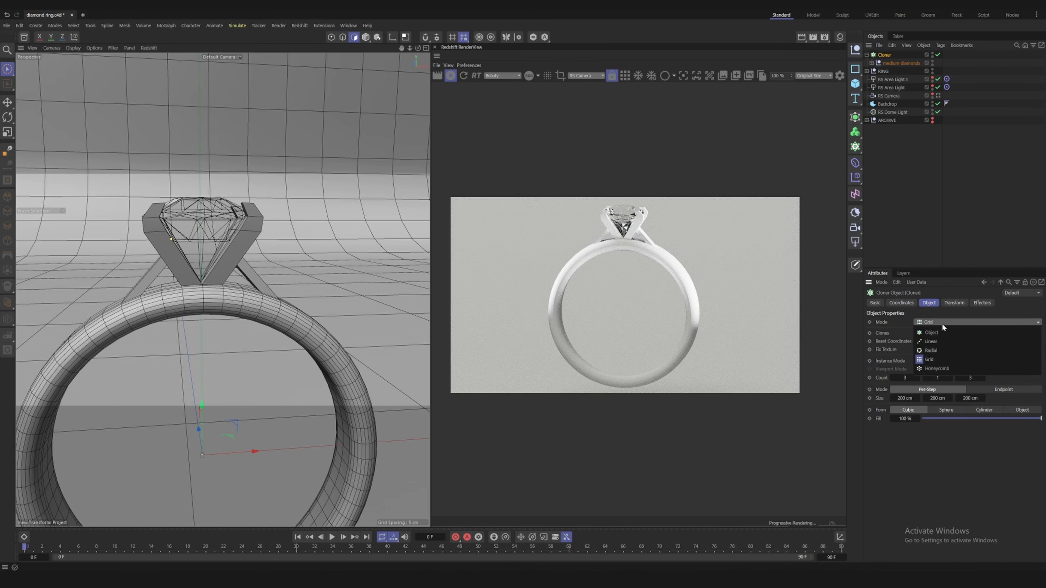
pyautogui.click(933, 350)
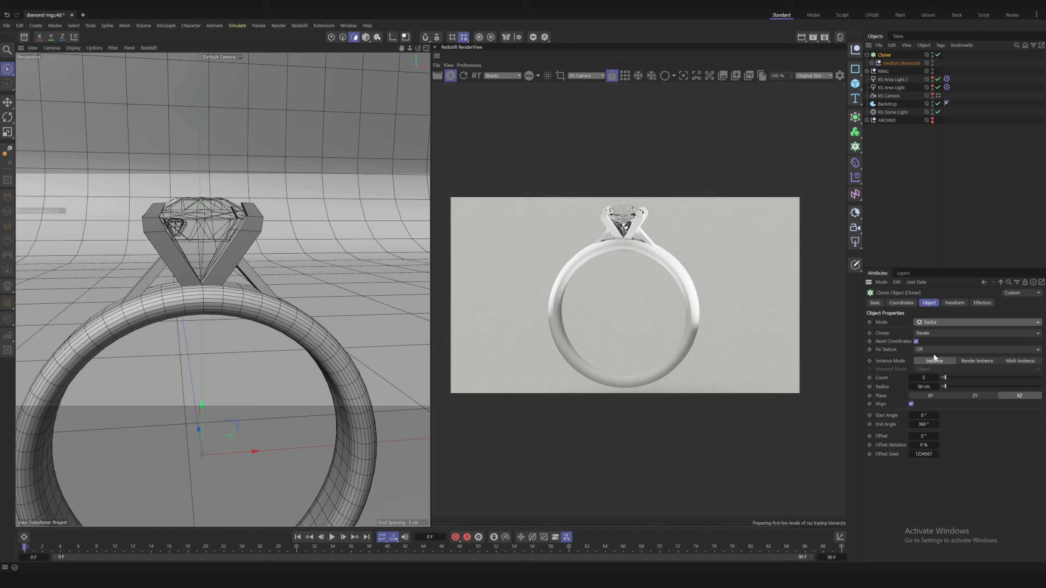
pyautogui.click(923, 386)
pyautogui.write('0')
pyautogui.press('Return')
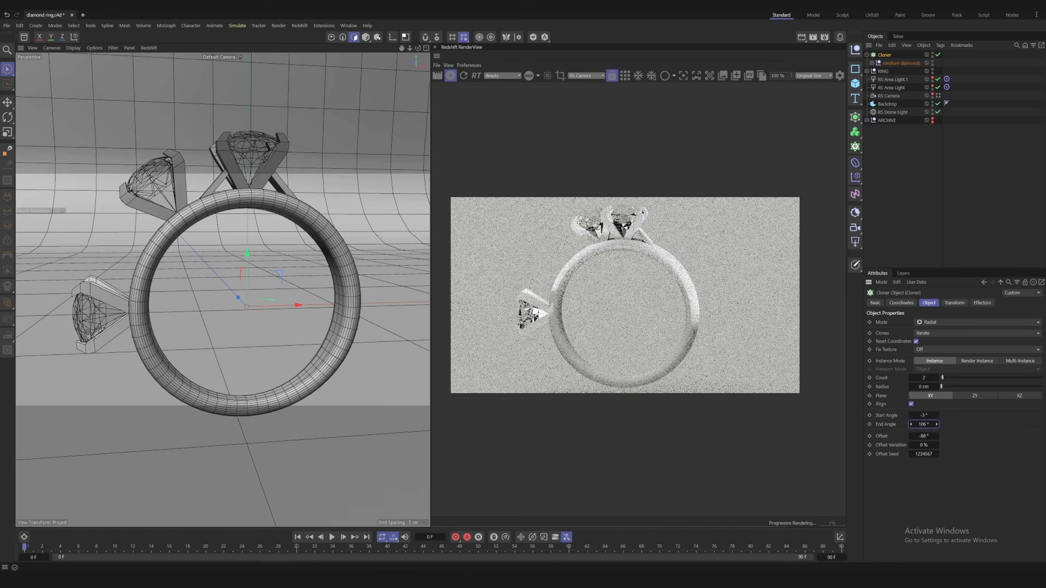
# Set the cloner's start angle to 0°, end angle to 125° and offset to -32° to flank the centre diamond
pyautogui.moveTo(936, 436); pyautogui.dragTo(910, 427)
pyautogui.moveTo(912, 436); pyautogui.dragTo(909, 437)
pyautogui.keyDown('alt'); pyautogui.moveTo(247, 280); pyautogui.dragTo(230, 288); pyautogui.keyUp('alt')
pyautogui.middleClick(263, 280)
pyautogui.middleClick(354, 317)
pyautogui.press('o')
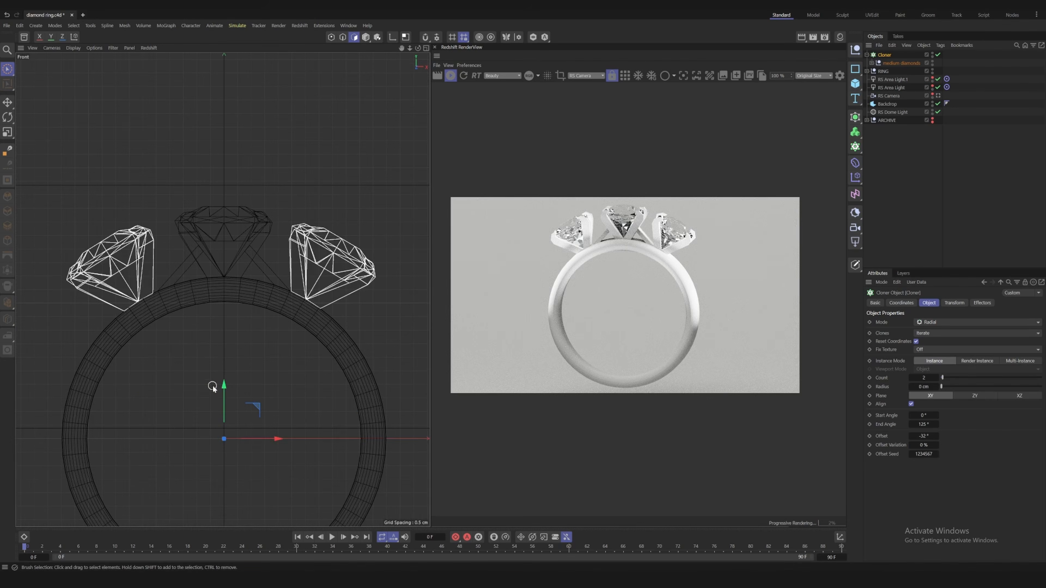
# Fine-tune the cloner's offset to -31.5° so the two side diamonds sit evenly around the centre stone
pyautogui.click(937, 435)
pyautogui.doubleClick(926, 436)
pyautogui.write('-30')
pyautogui.press('Return')
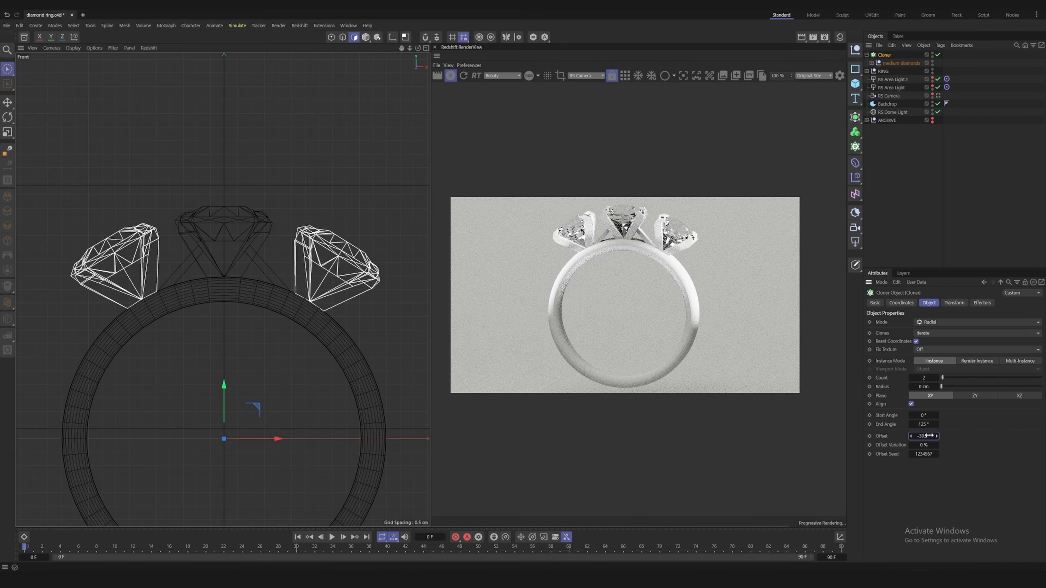
pyautogui.doubleClick(927, 436)
pyautogui.write('-31.5')
pyautogui.press('Return')
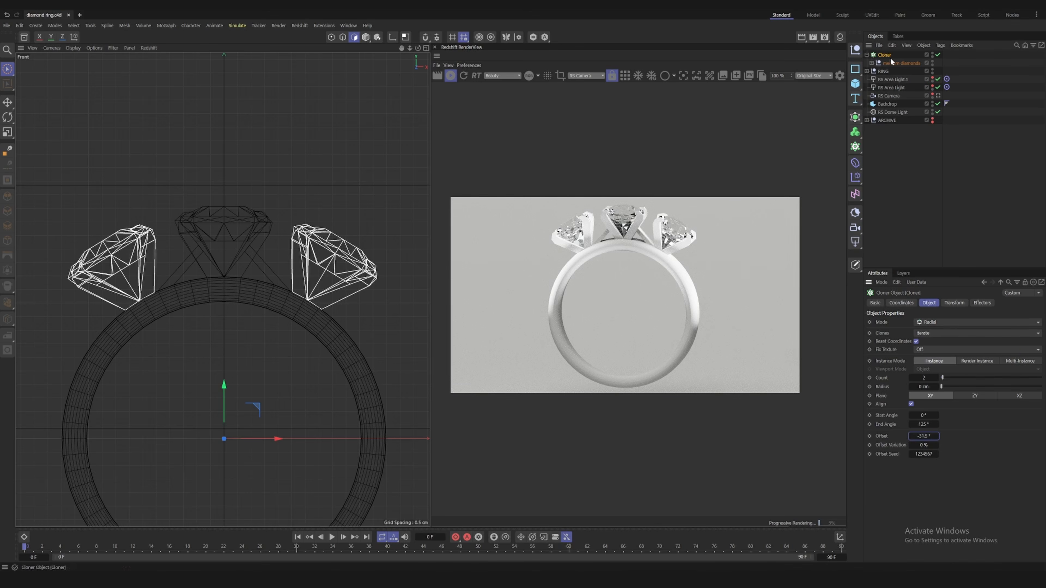
# Scale the side diamond clones to 0.5 on all axes and set the cloner's radius to 3 cm
pyautogui.click(953, 302)
pyautogui.doubleClick(1011, 333)
pyautogui.write('.5')
pyautogui.press('Tab')
pyautogui.write('.5')
pyautogui.press('Tab')
pyautogui.write('.5')
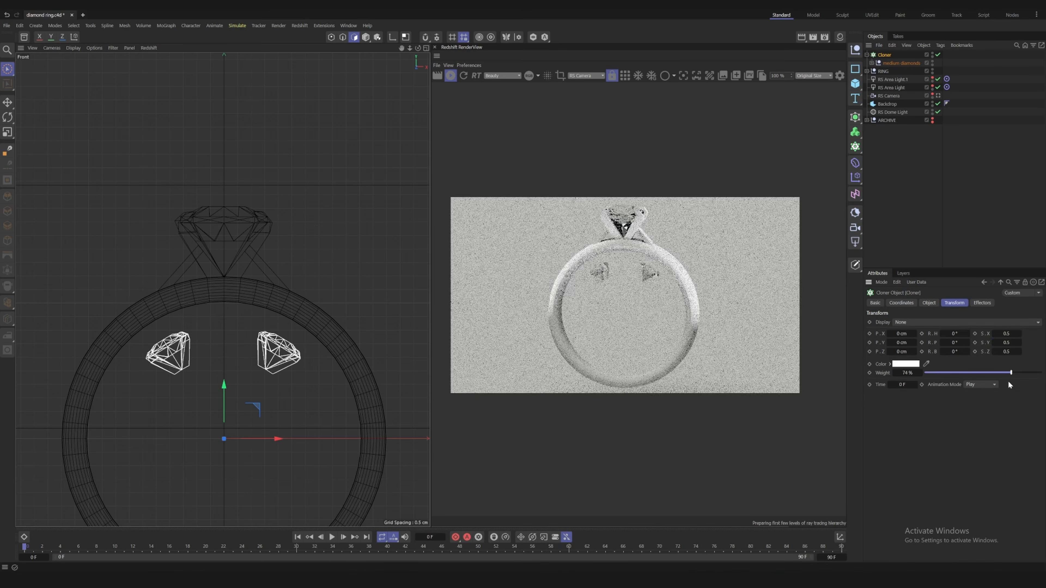
pyautogui.click(929, 302)
pyautogui.doubleClick(937, 387)
pyautogui.click(936, 387)
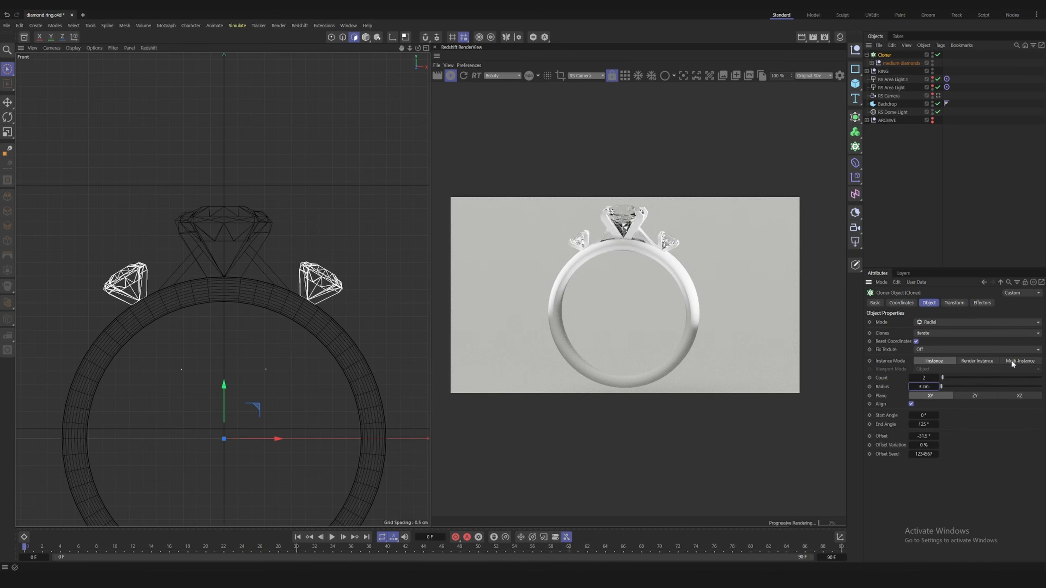
# Set the side diamond clones' scale to 0.7 on the X, Y and Z axes
pyautogui.click(954, 303)
pyautogui.press('Tab')
pyautogui.write('.7')
pyautogui.press('Tab')
pyautogui.write('.7')
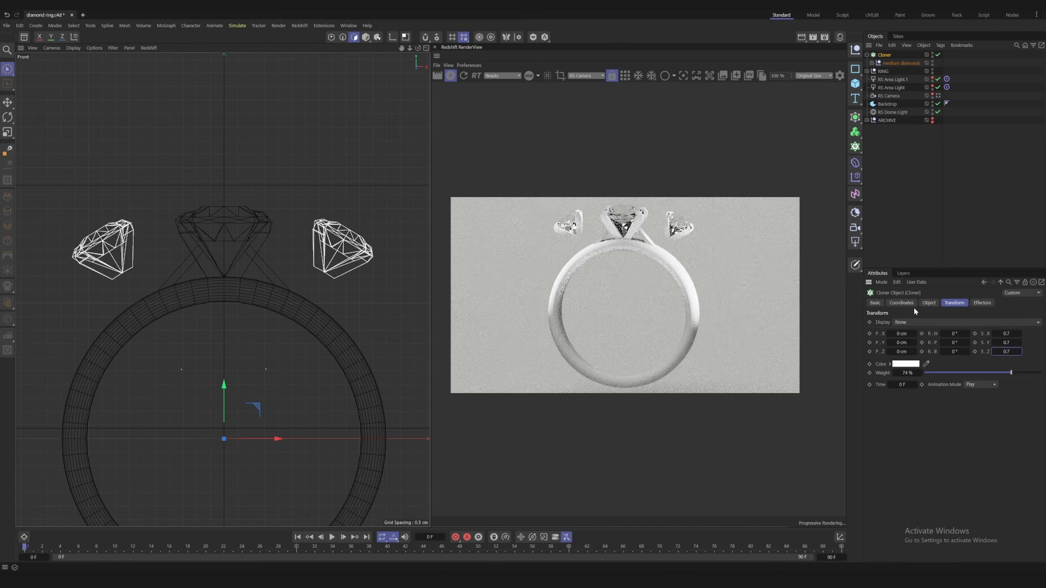
# Set the cloner's radius to 1.7 cm so the side diamonds rest on the band
pyautogui.click(925, 303)
pyautogui.doubleClick(925, 387)
pyautogui.write('1.6')
pyautogui.press('Return')
pyautogui.doubleClick(927, 387)
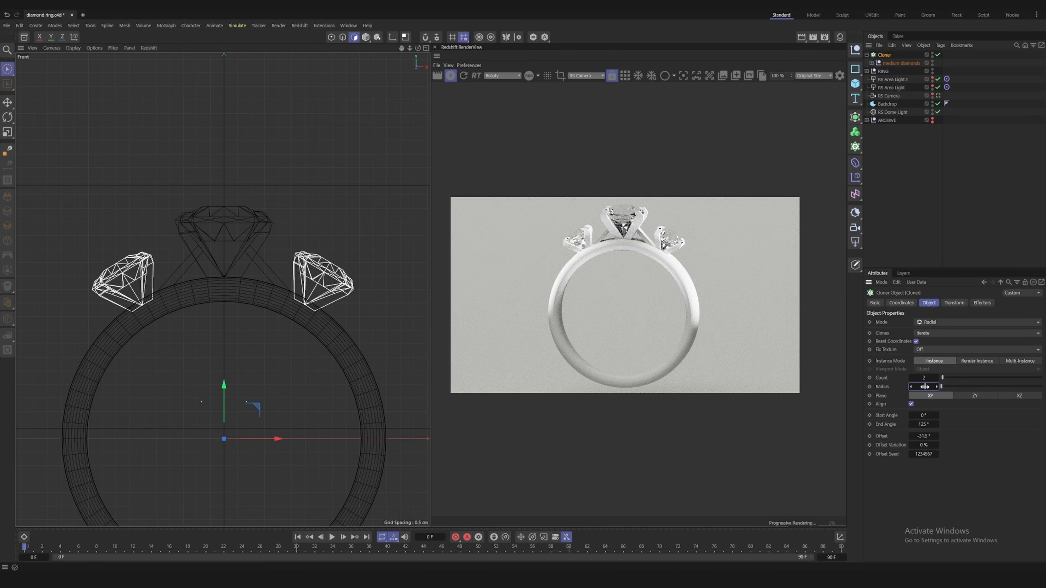
pyautogui.write('1.8')
pyautogui.press('Return')
pyautogui.press('Return')
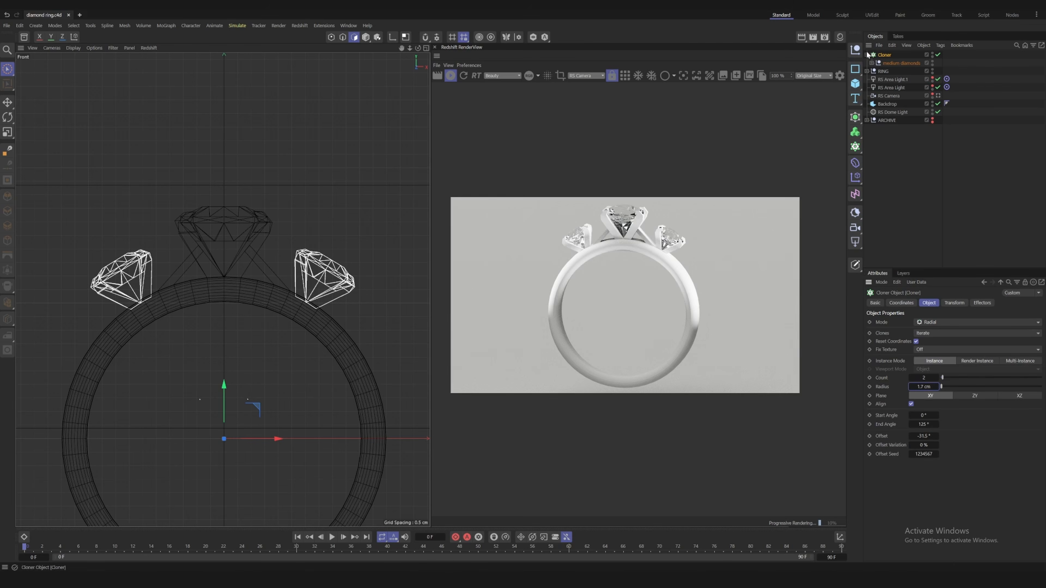
# Rename the cloner "mid diamonds" and move it into the RING group
pyautogui.click(427, 48)
pyautogui.click(219, 48)
pyautogui.doubleClick(885, 55)
pyautogui.write('mid diamonds')
pyautogui.press('Return')
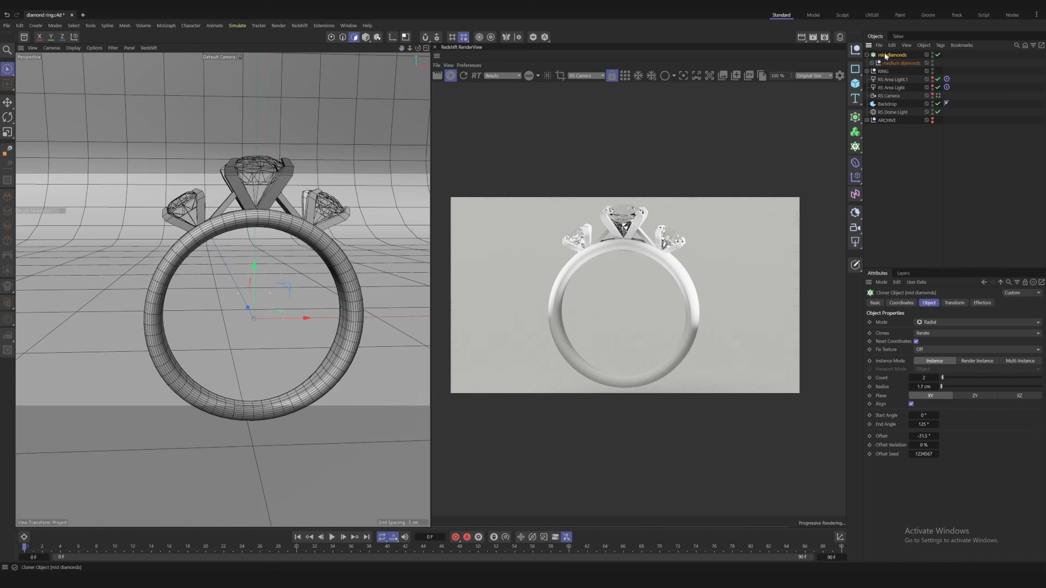
pyautogui.click(867, 55)
pyautogui.moveTo(886, 56); pyautogui.dragTo(884, 64)
pyautogui.click(866, 55)
pyautogui.click(905, 198)
pyautogui.keyDown('alt'); pyautogui.moveTo(258, 222); pyautogui.dragTo(240, 229); pyautogui.keyUp('alt')
# Place a copy of the centre diamond in a new radial Cloner on the XY plane with a 4 cm radius
pyautogui.click(892, 72)
pyautogui.hotkey('ctrl', 'c')
pyautogui.hotkey('ctrl', 'v')
pyautogui.click(855, 147)
pyautogui.click(932, 324)
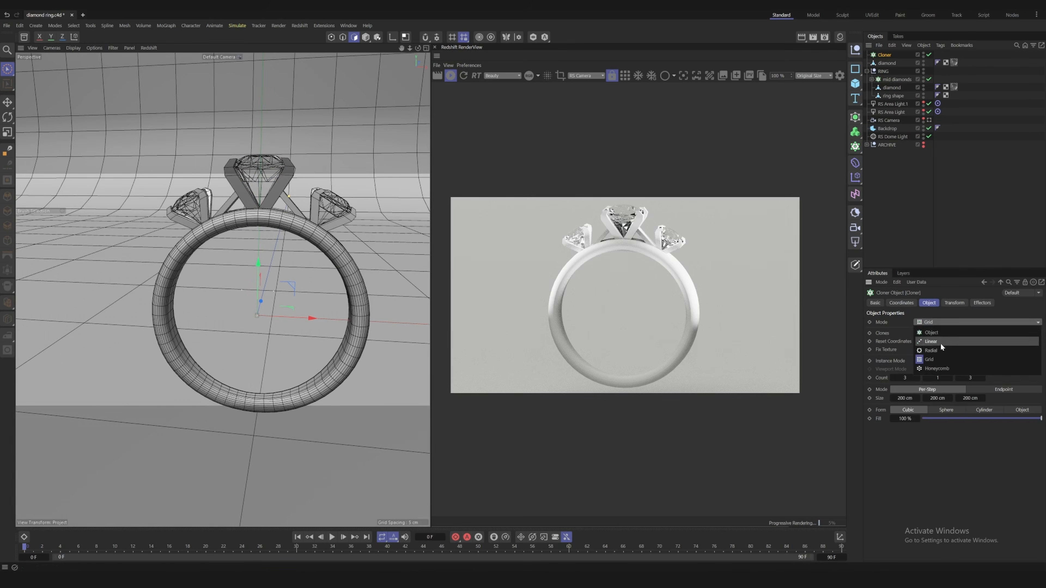
pyautogui.click(930, 350)
pyautogui.moveTo(890, 63); pyautogui.dragTo(884, 54)
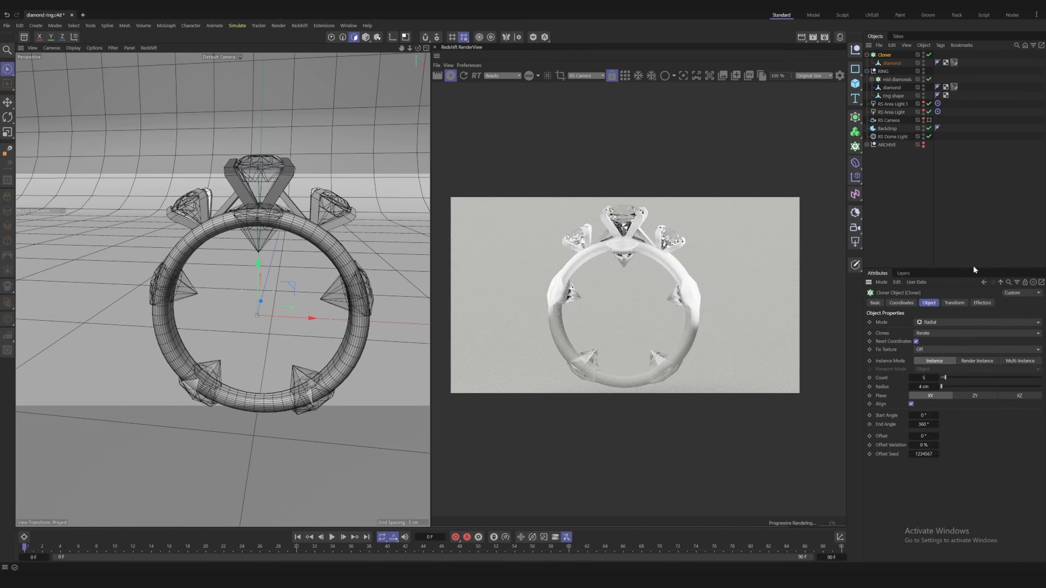
# Set the new cloner's clone scale to 0.4 on the X, Y and Z axes
pyautogui.click(982, 303)
pyautogui.click(954, 303)
pyautogui.doubleClick(1006, 334)
pyautogui.write('0.4')
pyautogui.press('Tab')
pyautogui.write('0.4')
pyautogui.press('Tab')
pyautogui.write('0.4')
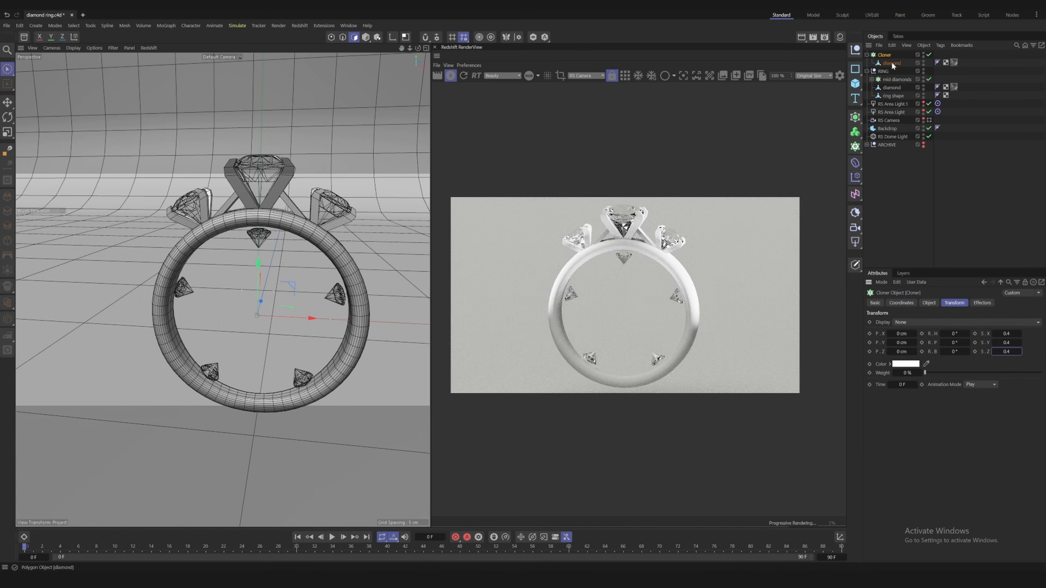
# Set the small diamond cloner's radius to 5.4 cm to push the clones onto the band's outer surface
pyautogui.click(929, 303)
pyautogui.doubleClick(933, 387)
pyautogui.write('5.5')
pyautogui.press('Return')
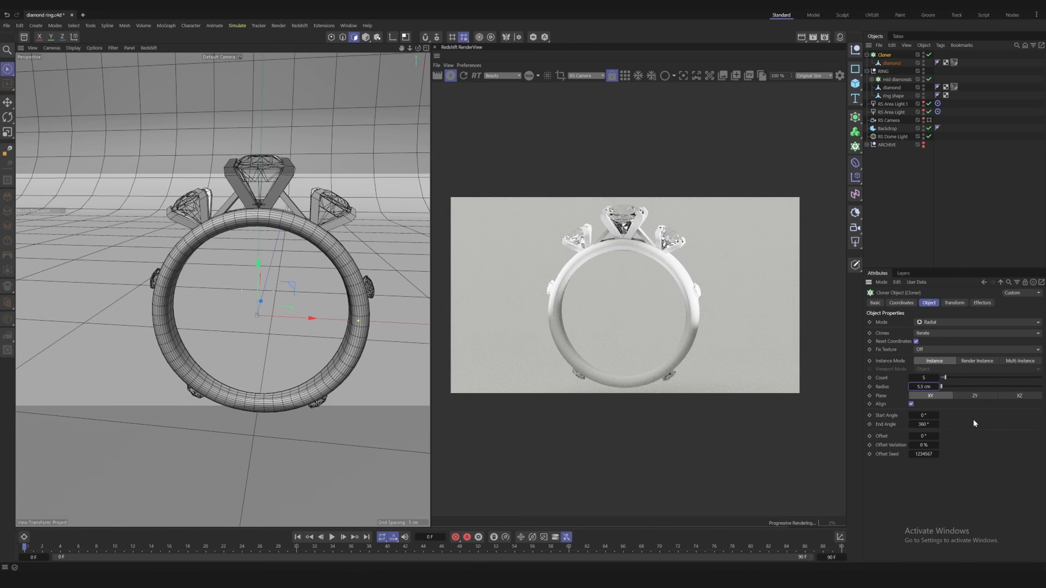
pyautogui.doubleClick(922, 386)
pyautogui.write('5.4')
pyautogui.press('Return')
# Increase the small diamond cloner's count to 17 and set its radius to 5.6 cm
pyautogui.click(936, 378)
pyautogui.click(936, 378)
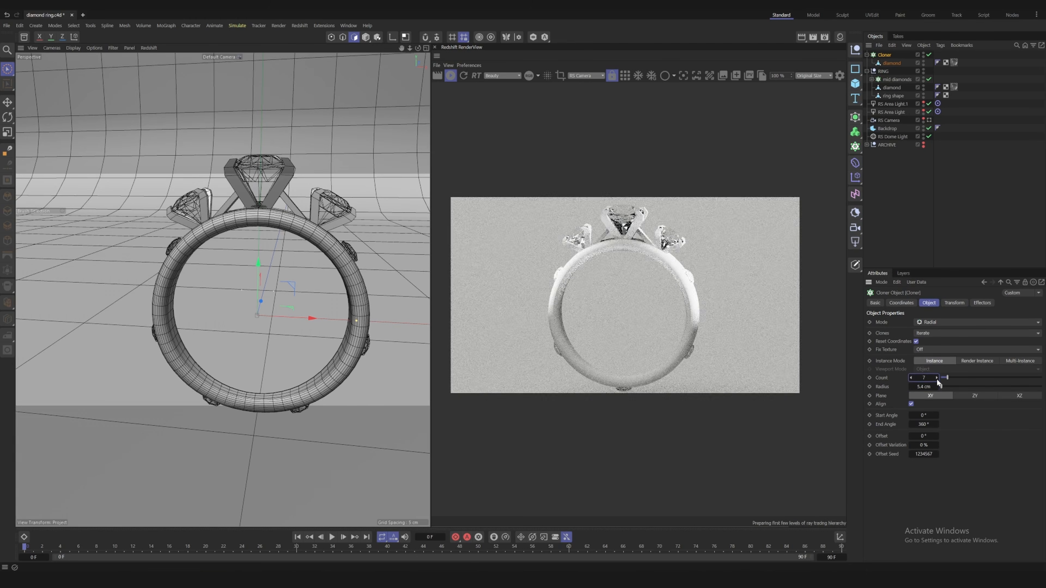
pyautogui.click(936, 378)
pyautogui.click(936, 378)
pyautogui.click(936, 378)
pyautogui.click(936, 379)
pyautogui.click(936, 378)
pyautogui.click(936, 378)
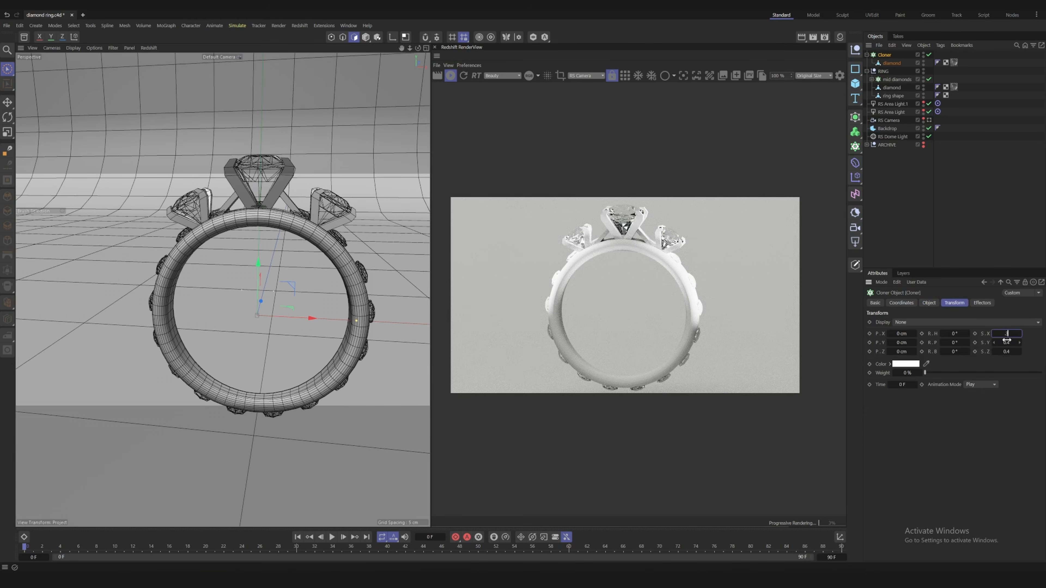
pyautogui.moveTo(926, 386); pyautogui.dragTo(928, 386)
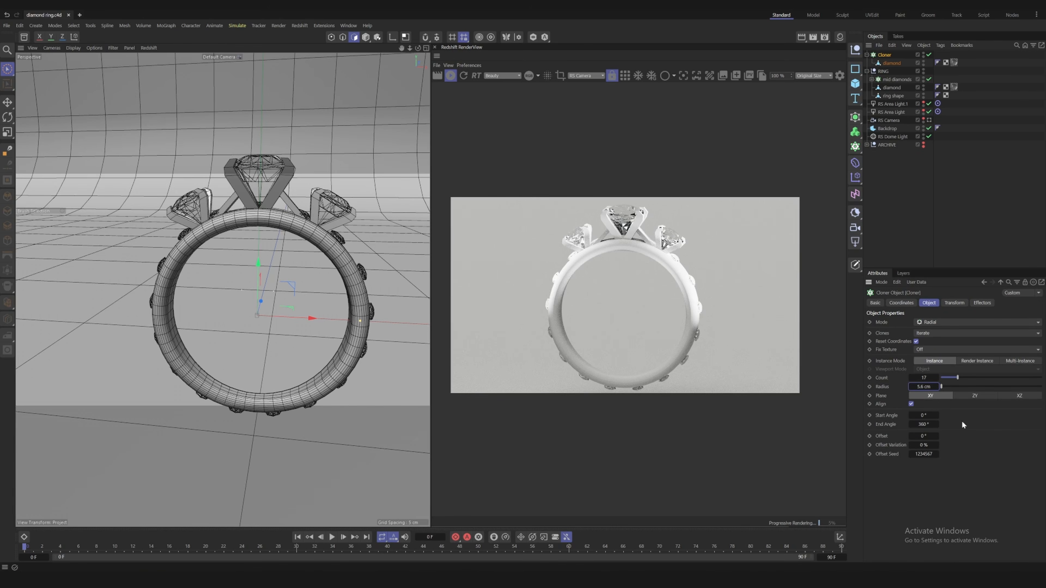
# Rename the new cloner "tiny diamonds" and move it into the RING group
pyautogui.doubleClick(885, 54)
pyautogui.write('tiny diamonds')
pyautogui.press('Return')
pyautogui.moveTo(889, 55); pyautogui.dragTo(885, 71)
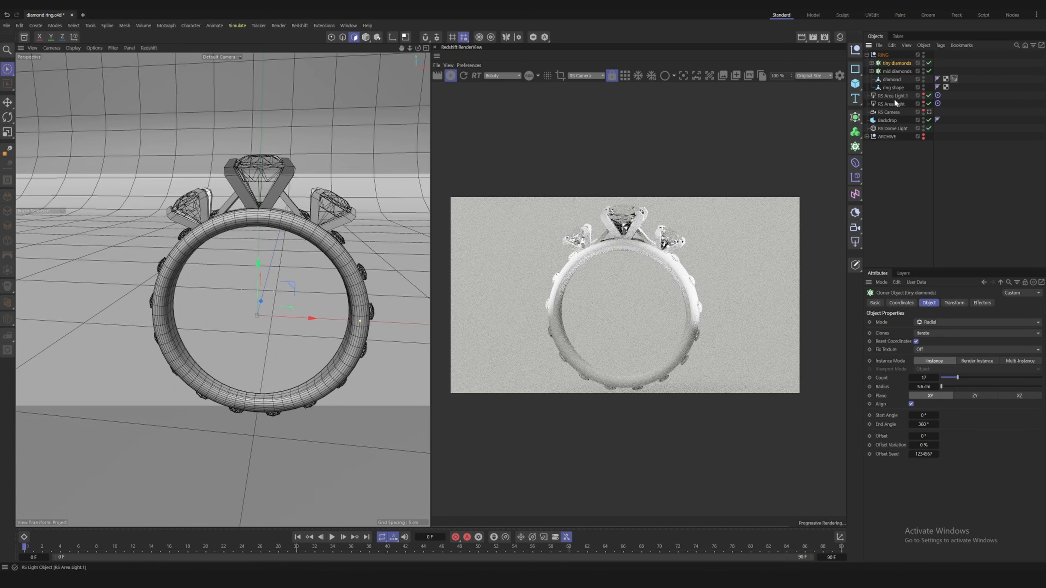
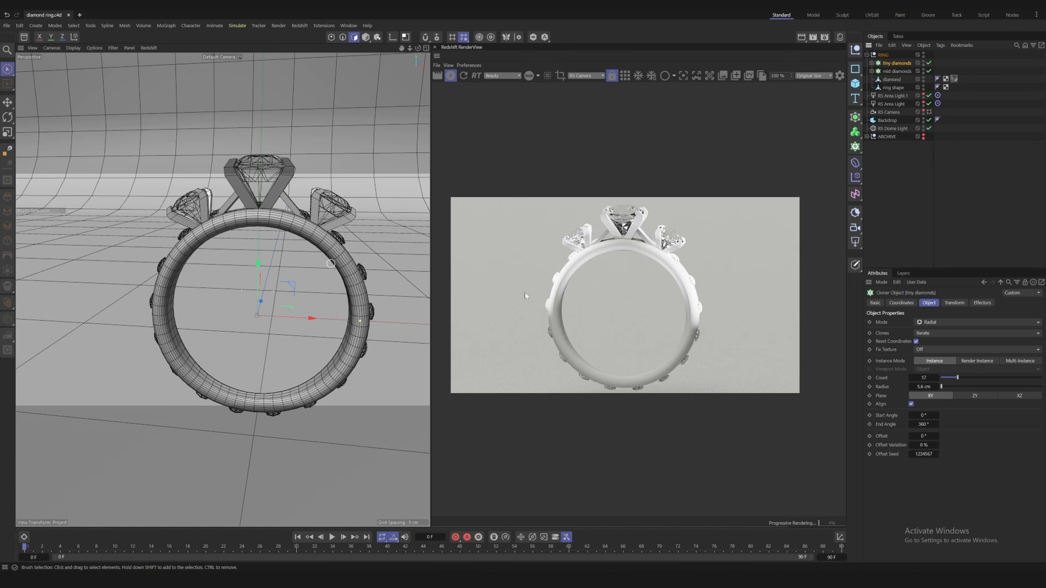
# Add a Plain effector to the tiny diamonds cloner and limit it with a Box Field
pyautogui.click(855, 178)
pyautogui.click(888, 189)
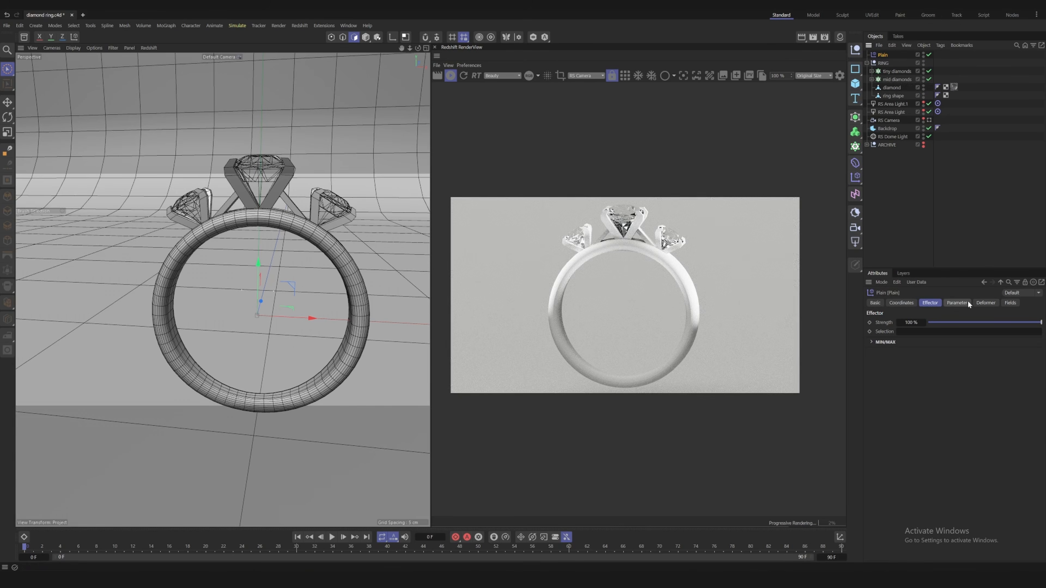
pyautogui.click(957, 303)
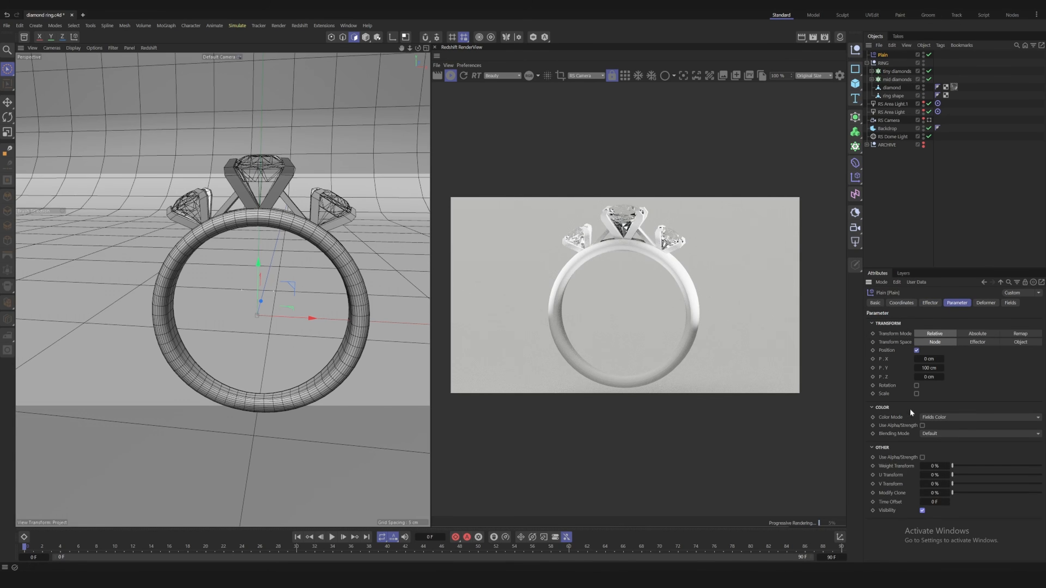
pyautogui.click(1010, 303)
pyautogui.click(888, 383)
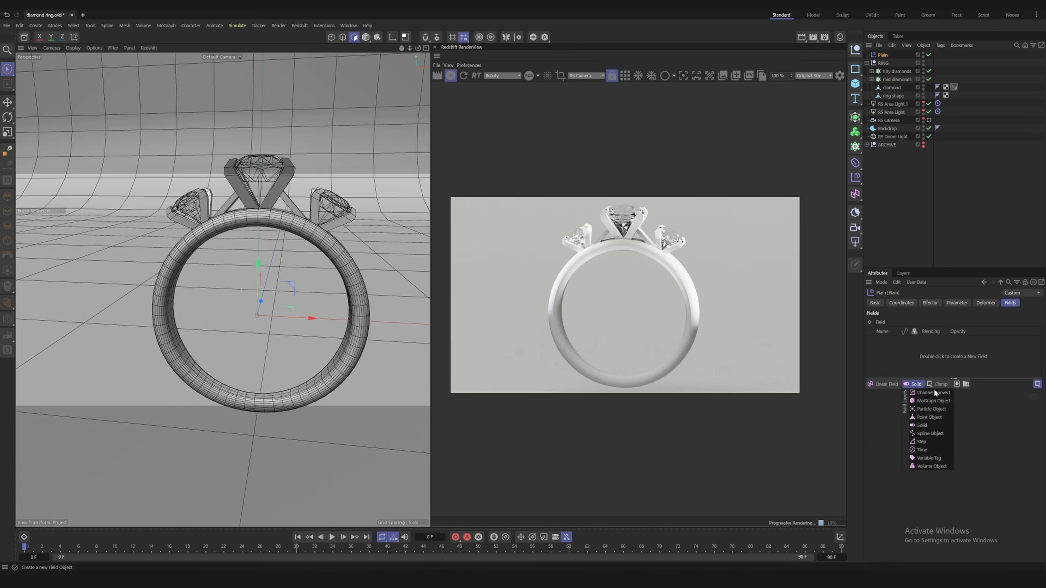
pyautogui.click(887, 392)
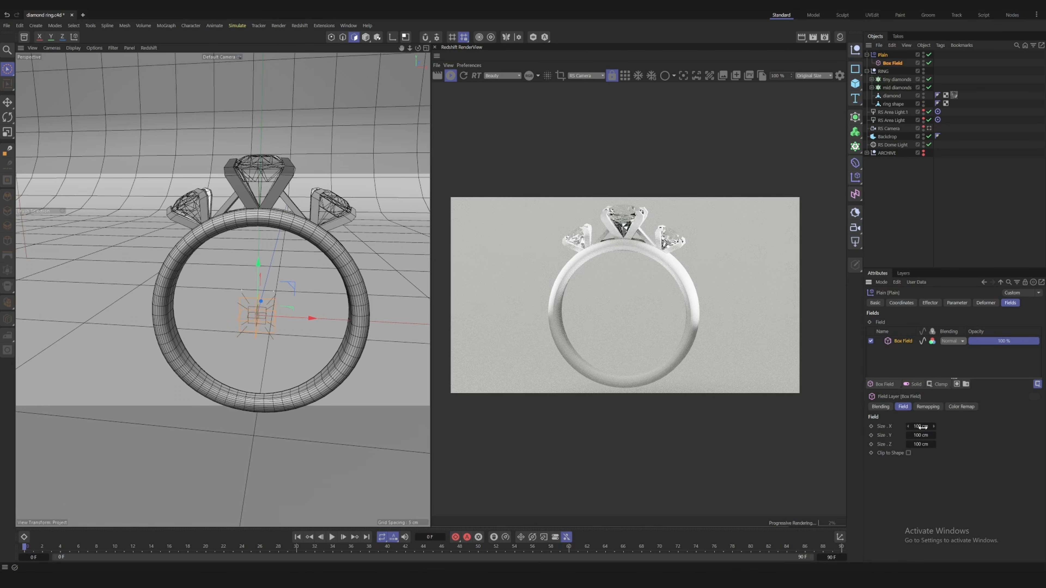
# Size the Plain effector's Box Field to 18 cm in X, 8 cm in Y and 9 cm in Z
pyautogui.moveTo(921, 427); pyautogui.dragTo(945, 427)
pyautogui.click(893, 63)
pyautogui.moveTo(914, 332)
pyautogui.mouseDown()
pyautogui.moveTo(933, 333)
pyautogui.moveTo(918, 352)
pyautogui.moveTo(979, 352)
pyautogui.moveTo(842, 342)
pyautogui.moveTo(921, 342)
pyautogui.moveTo(882, 334)
pyautogui.moveTo(905, 333)
pyautogui.mouseUp()
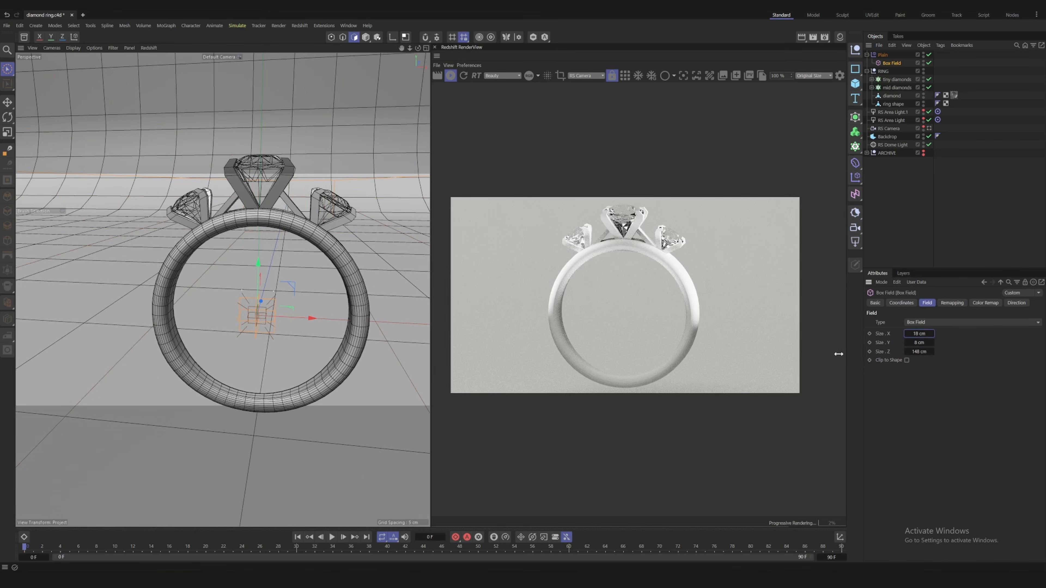
pyautogui.moveTo(911, 351); pyautogui.dragTo(891, 351)
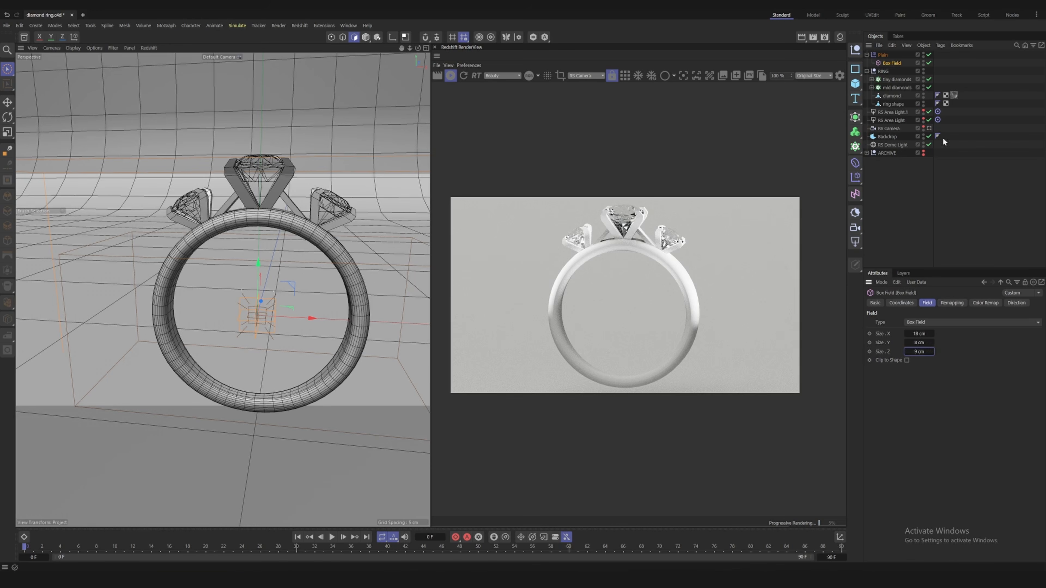
# Check the effectors assigned to the tiny diamonds cloner and turn off the Plain effector's Position parameter
pyautogui.click(883, 55)
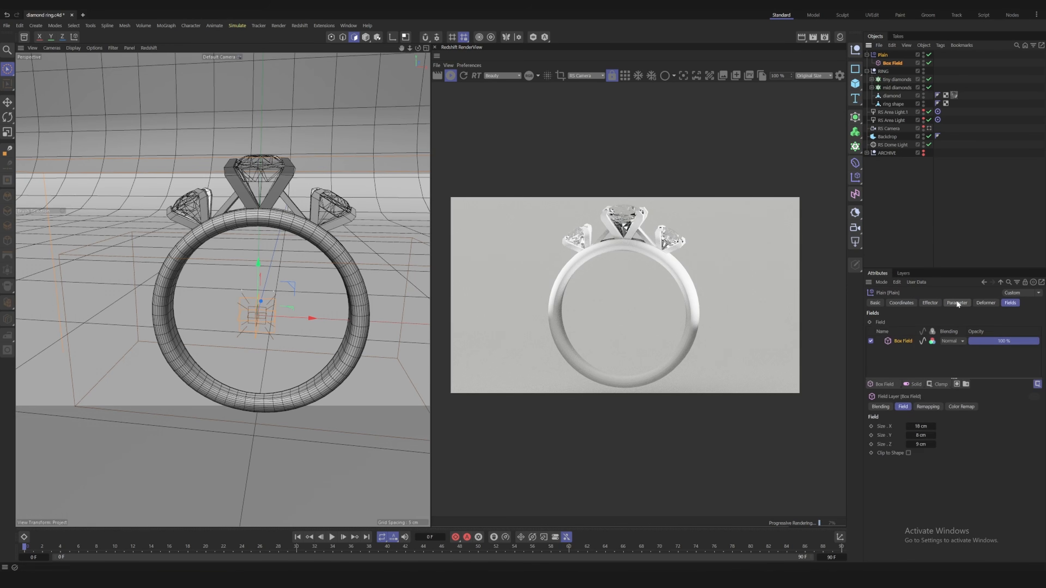
pyautogui.click(888, 78)
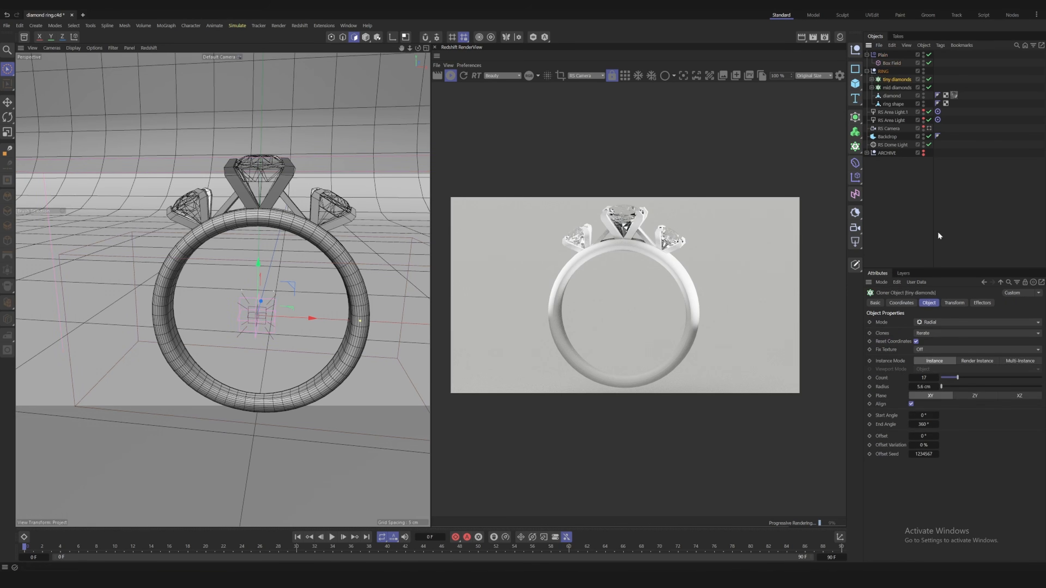
pyautogui.click(982, 303)
pyautogui.click(890, 55)
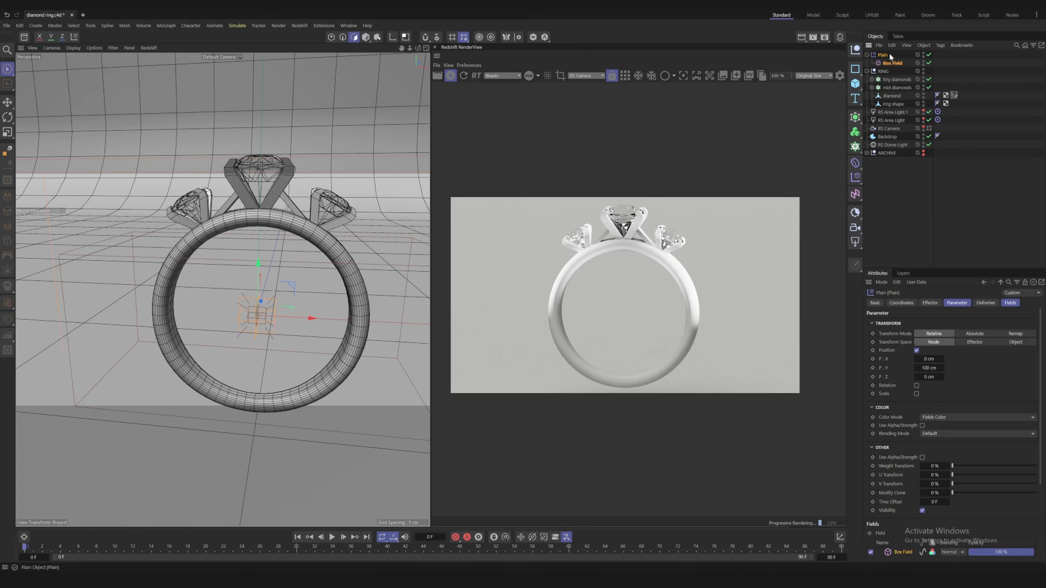
pyautogui.click(916, 350)
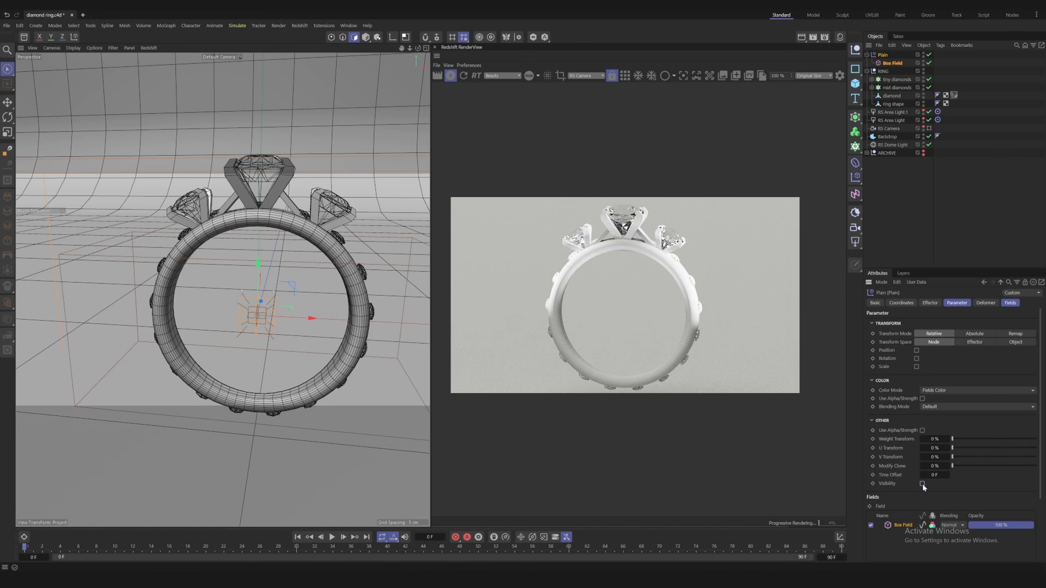
# Resize the Box Field to 15 × 4 × 12 cm and raise it to keep tiny diamonds only along the band's upper half
pyautogui.click(891, 62)
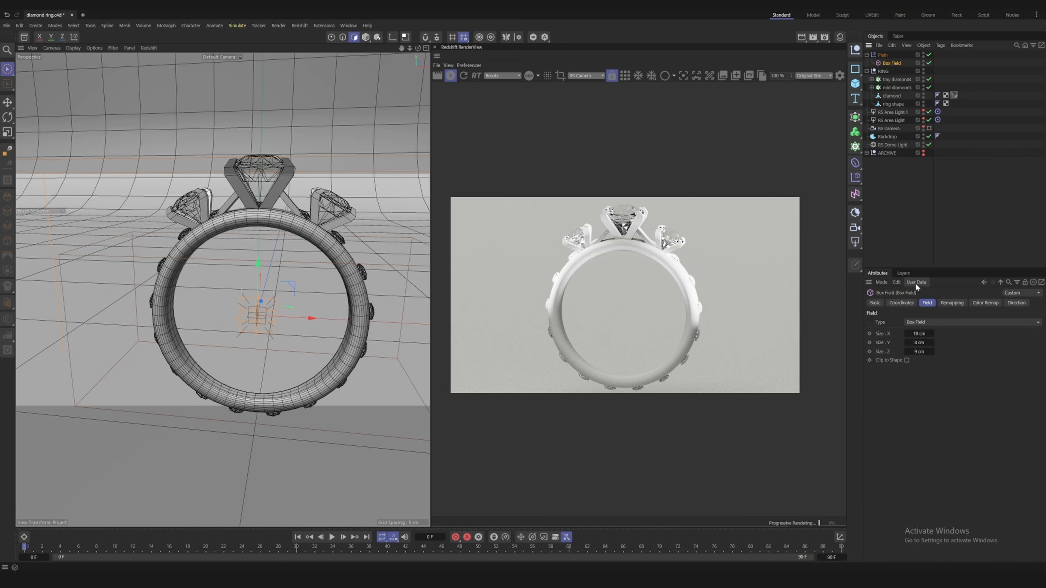
pyautogui.moveTo(921, 331)
pyautogui.mouseDown()
pyautogui.moveTo(894, 332)
pyautogui.moveTo(917, 341)
pyautogui.mouseUp()
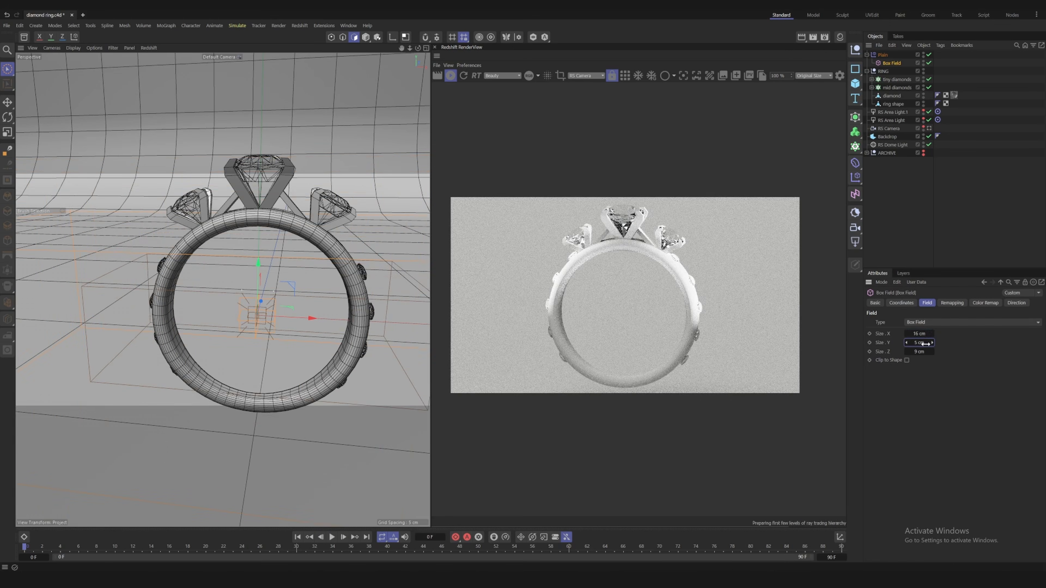
pyautogui.moveTo(259, 264); pyautogui.dragTo(259, 250)
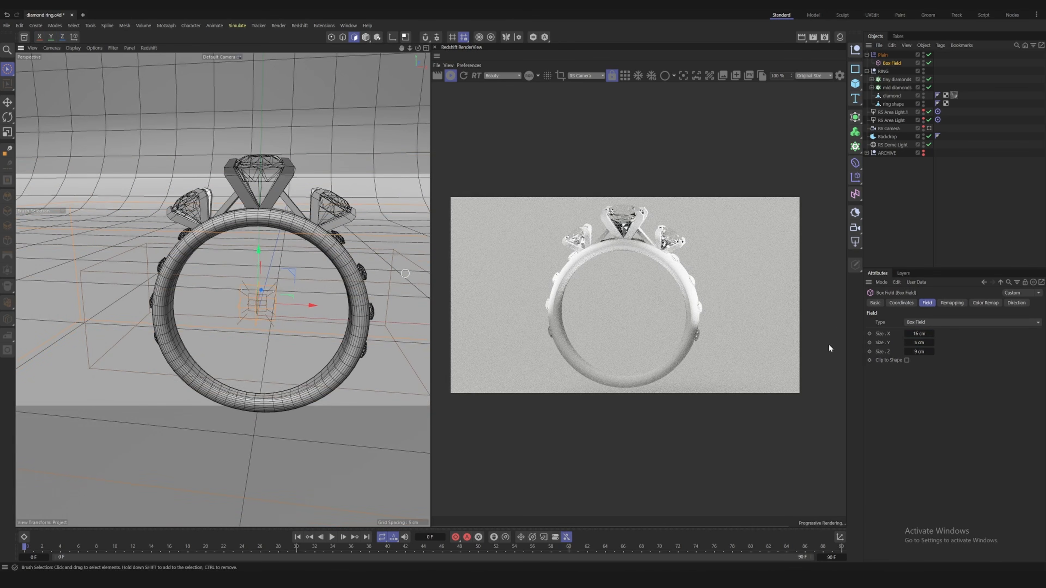
pyautogui.click(907, 333)
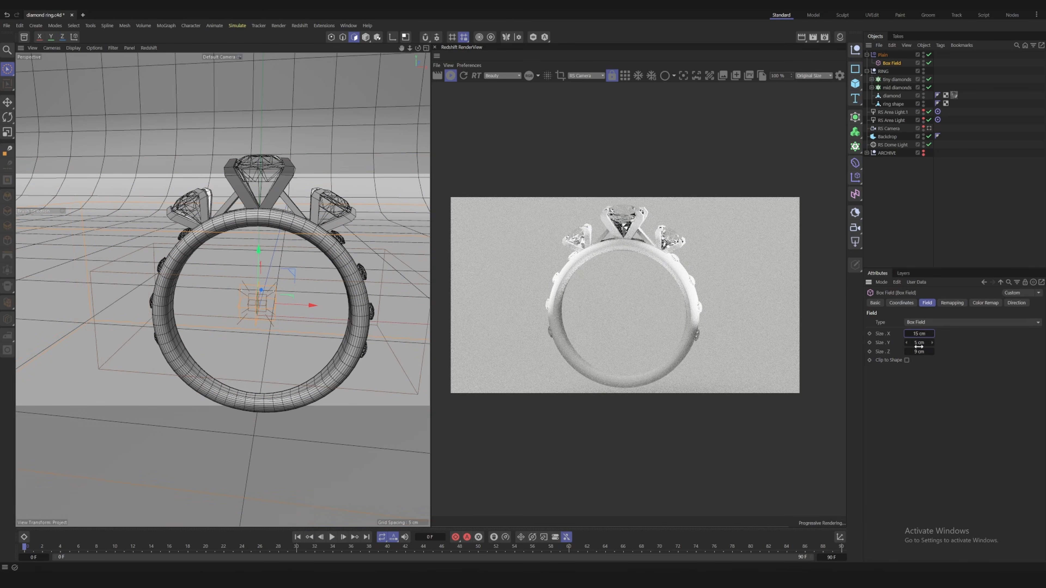
pyautogui.moveTo(919, 352); pyautogui.dragTo(917, 342)
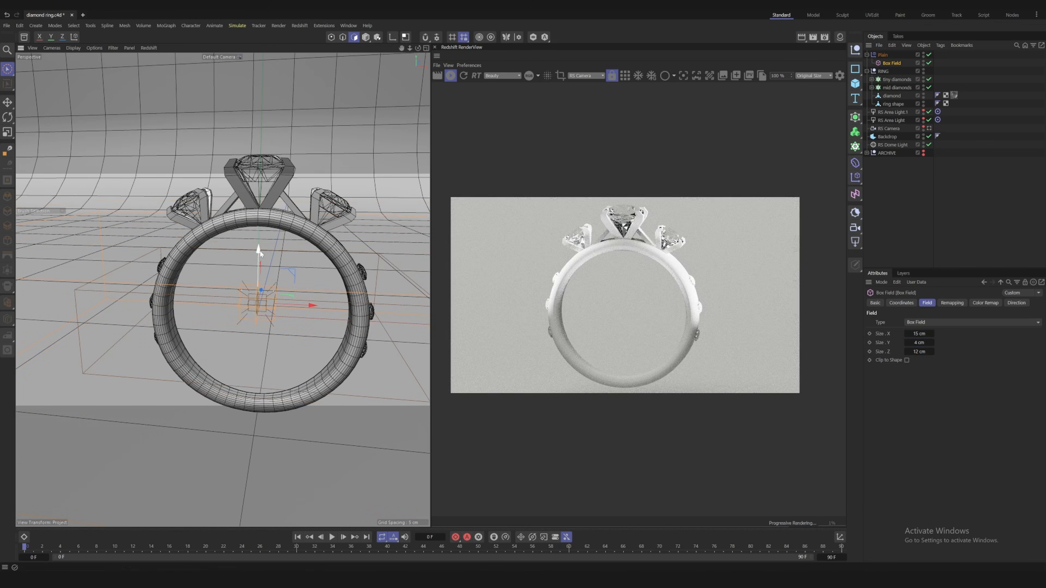
pyautogui.moveTo(259, 248); pyautogui.dragTo(262, 231)
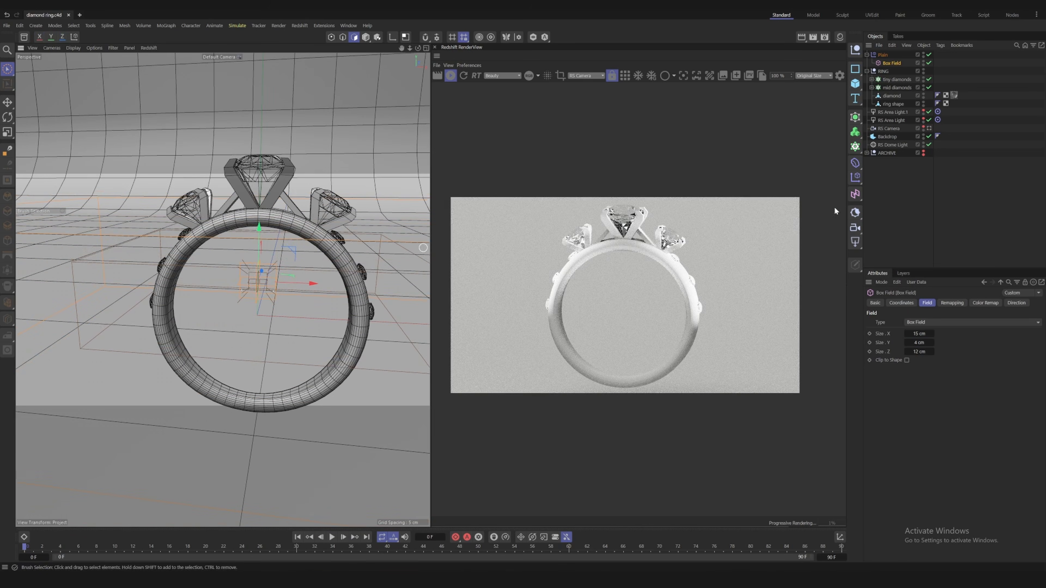
# Set the ring material's metalness to 1 and its reflection roughness to about 0.089
pyautogui.click(897, 210)
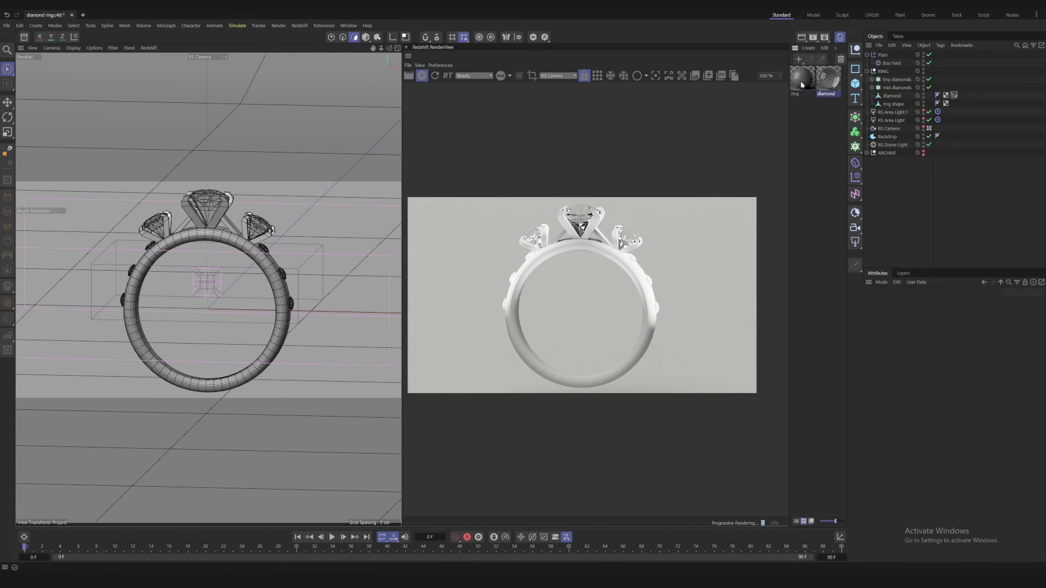
pyautogui.click(800, 84)
pyautogui.moveTo(962, 420); pyautogui.dragTo(1039, 421)
pyautogui.moveTo(976, 462); pyautogui.dragTo(956, 462)
pyautogui.click(936, 386)
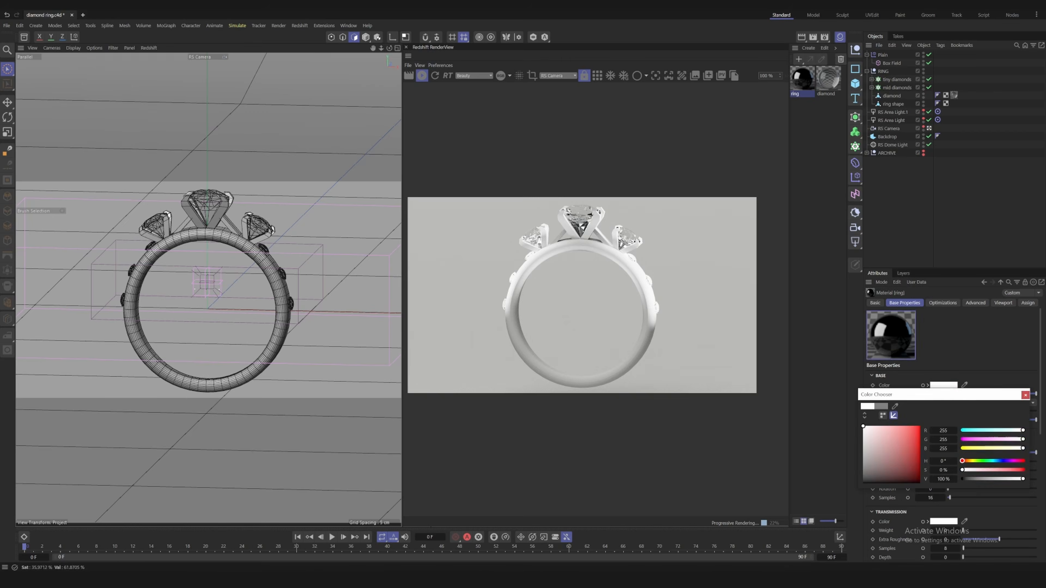
pyautogui.click(1028, 394)
# Apply the ring material to the ring shape object and expand the mid diamonds cloner
pyautogui.moveTo(802, 80); pyautogui.dragTo(891, 113)
pyautogui.click(871, 88)
pyautogui.click(876, 95)
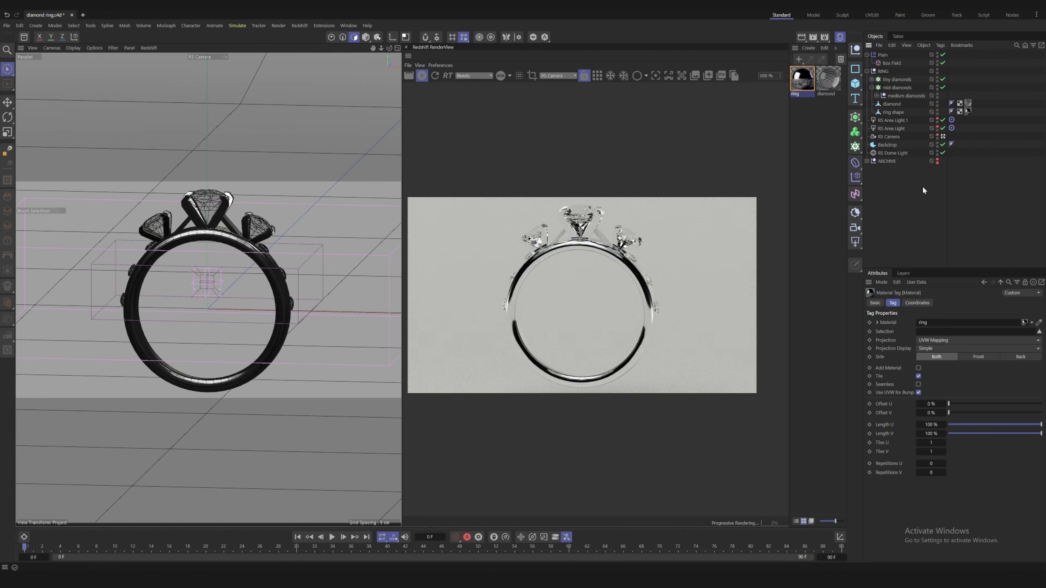
# Change the ring material's base color to a light peach gold and save the project
pyautogui.click(802, 79)
pyautogui.click(943, 385)
pyautogui.moveTo(1022, 448); pyautogui.dragTo(986, 448)
pyautogui.moveTo(1023, 440); pyautogui.dragTo(1001, 440)
pyautogui.hotkey('ctrl', 's')
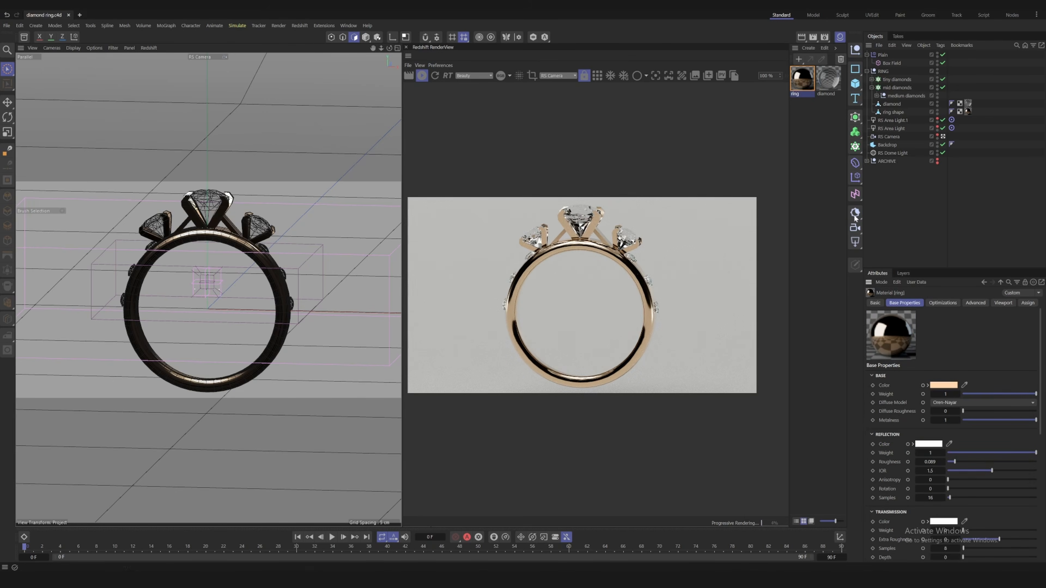
# Open the ring material in the Node Editor, then resize and move its window to uncover the ring render
pyautogui.doubleClick(810, 82)
pyautogui.moveTo(828, 80); pyautogui.dragTo(549, 122)
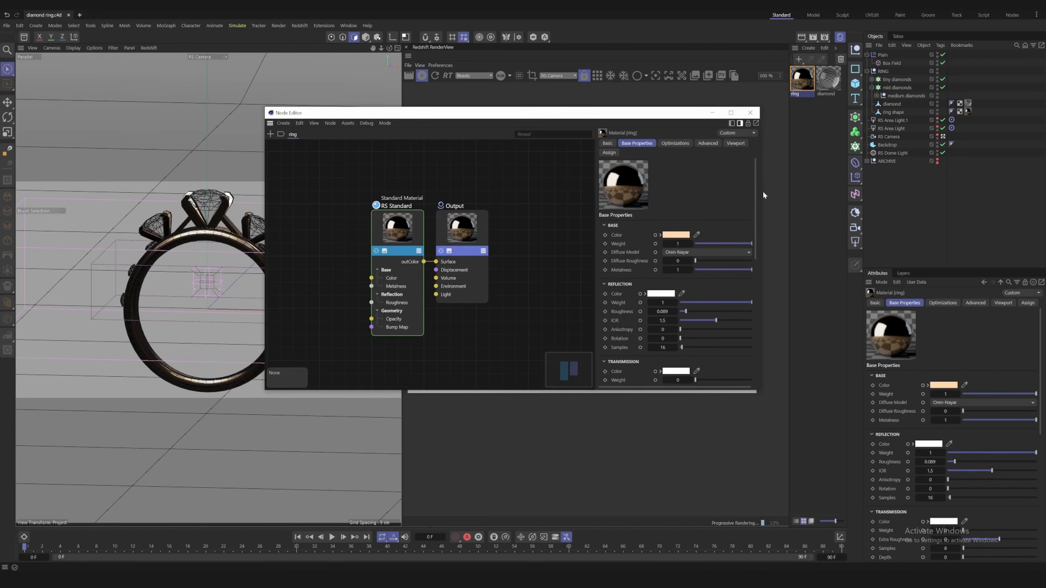
pyautogui.moveTo(762, 191); pyautogui.dragTo(563, 166)
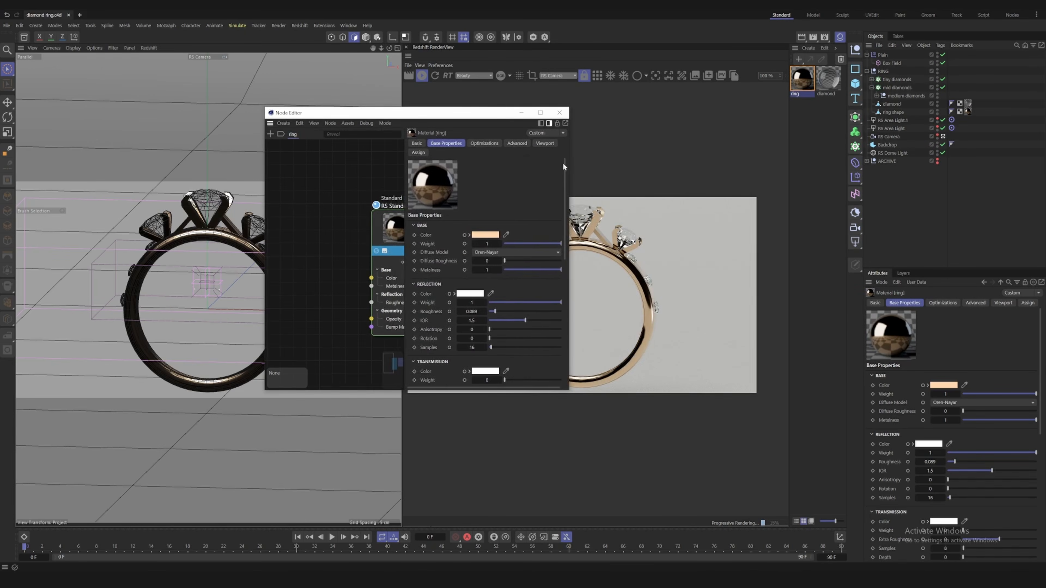
pyautogui.moveTo(419, 112); pyautogui.dragTo(868, 111)
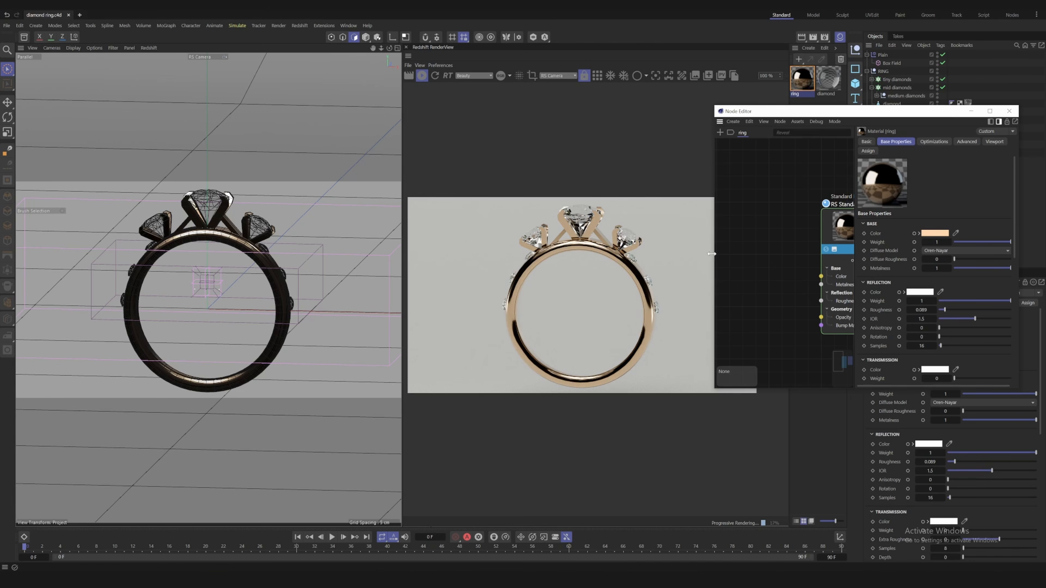
pyautogui.moveTo(715, 256); pyautogui.dragTo(669, 255)
pyautogui.keyDown('alt'); pyautogui.moveTo(731, 253); pyautogui.dragTo(741, 239, button='middle'); pyautogui.keyUp('alt')
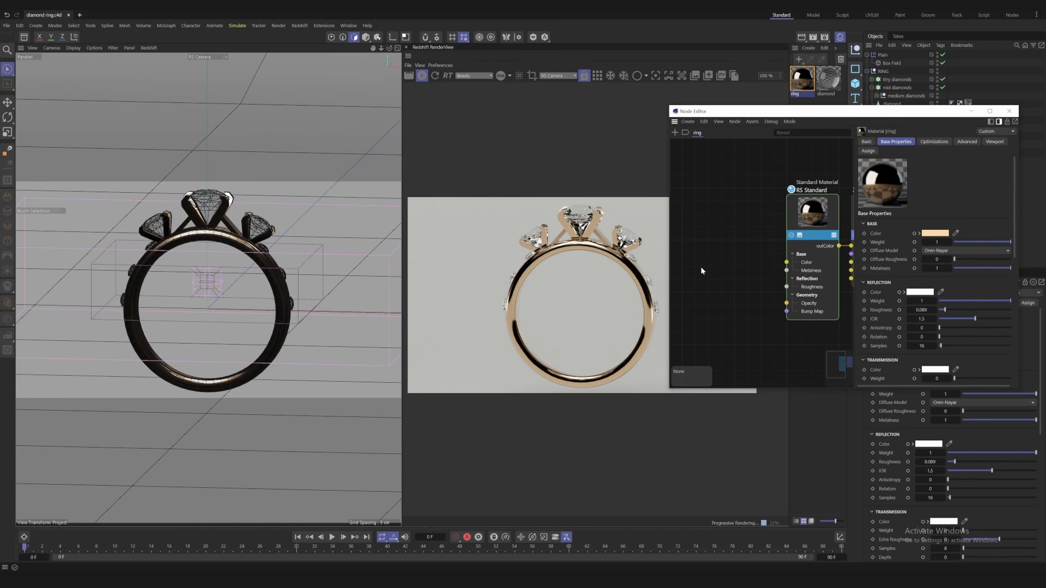
# Search the asset library for "finger" and add the si-v1_fingerprints_07_15cm texture to the ring material's node graph
pyautogui.click(24, 37)
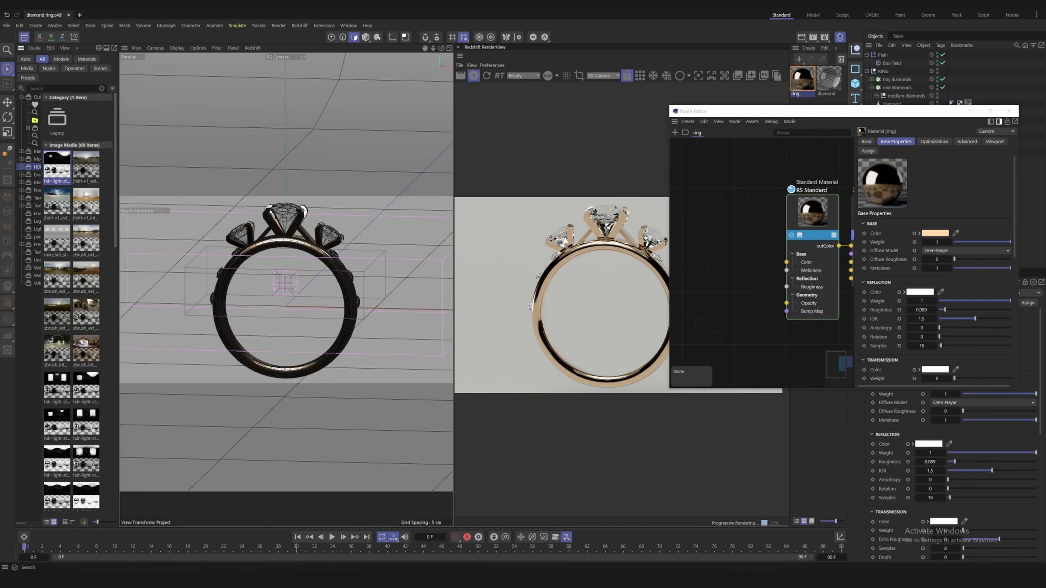
pyautogui.click(66, 88)
pyautogui.write('finger')
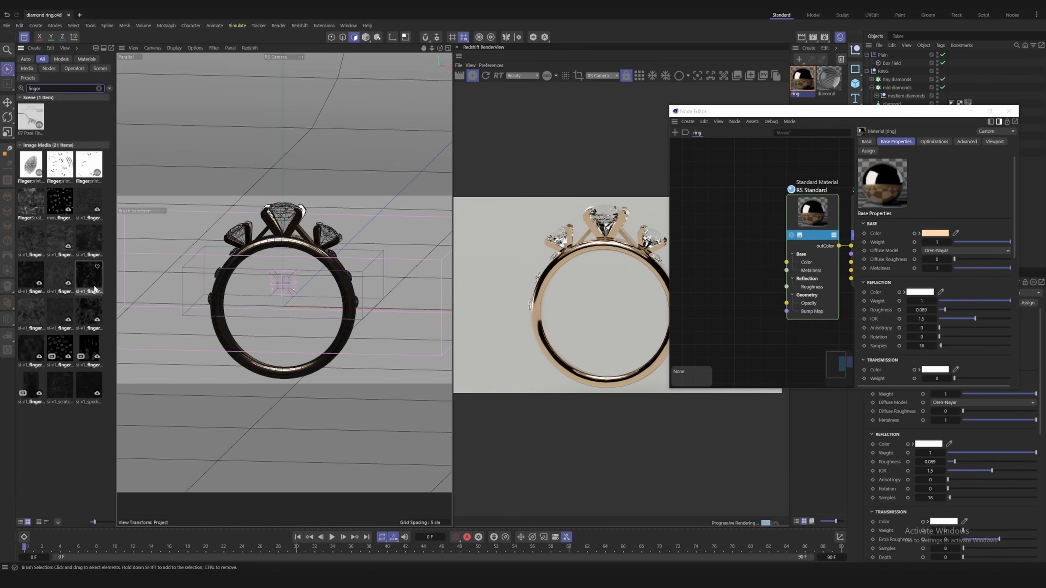
pyautogui.moveTo(91, 278); pyautogui.dragTo(716, 252)
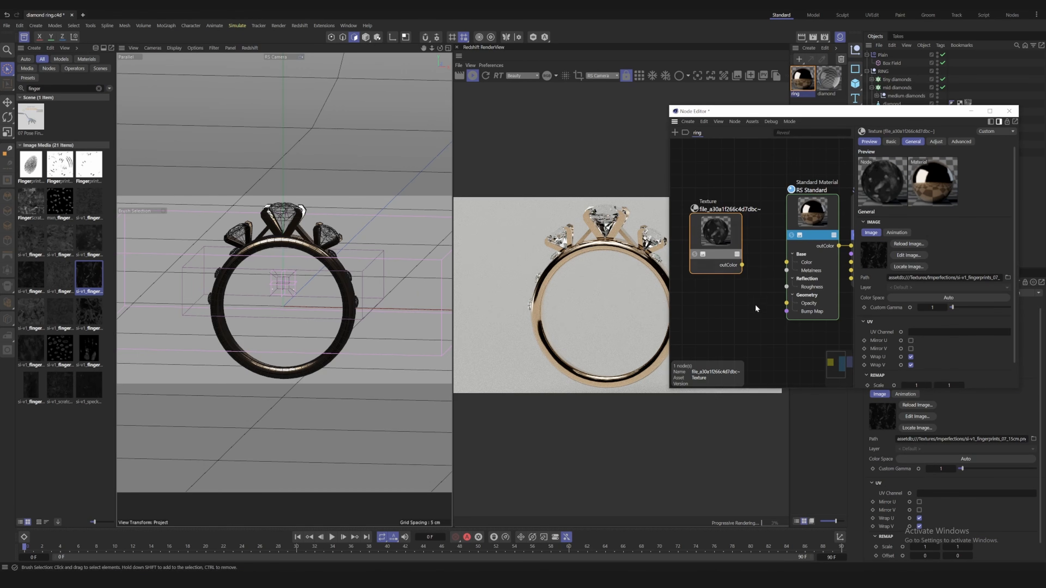
# Connect the fingerprint texture's outColor to the RS Standard node's Roughness and solo the texture in the render
pyautogui.moveTo(788, 283); pyautogui.dragTo(786, 286)
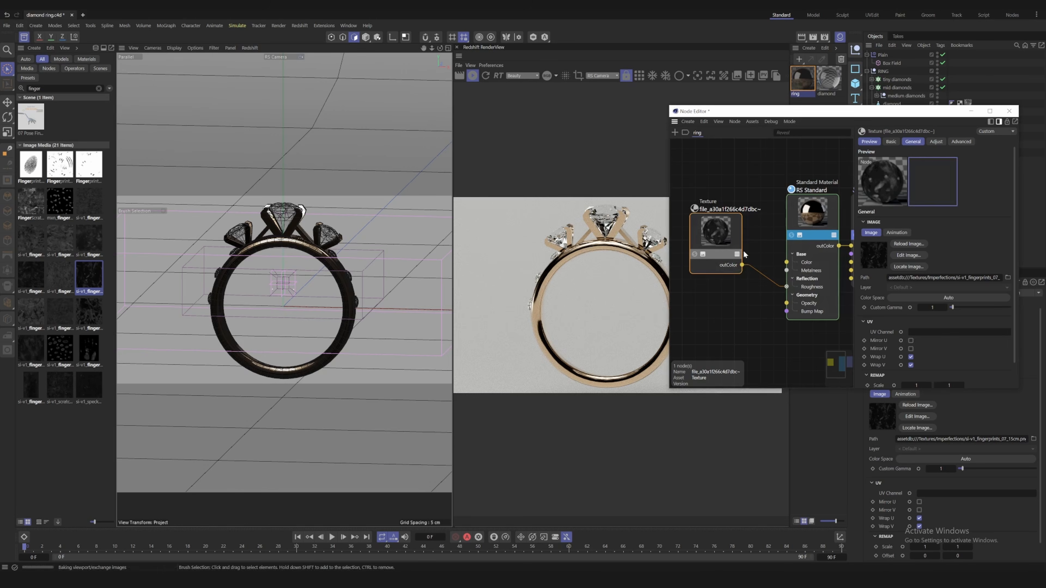
pyautogui.moveTo(734, 241); pyautogui.dragTo(724, 244)
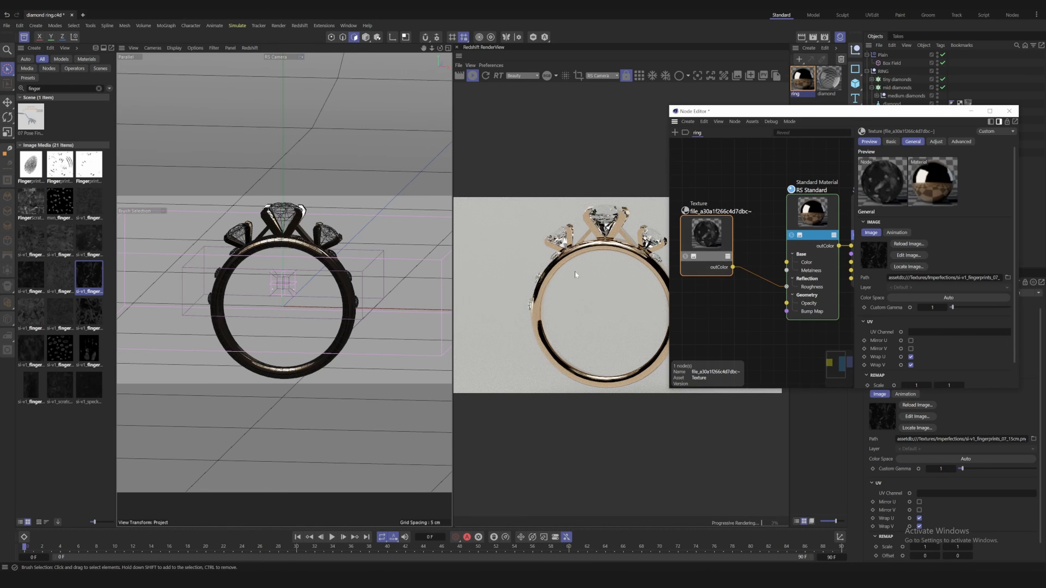
pyautogui.scroll(5, 542, 288)
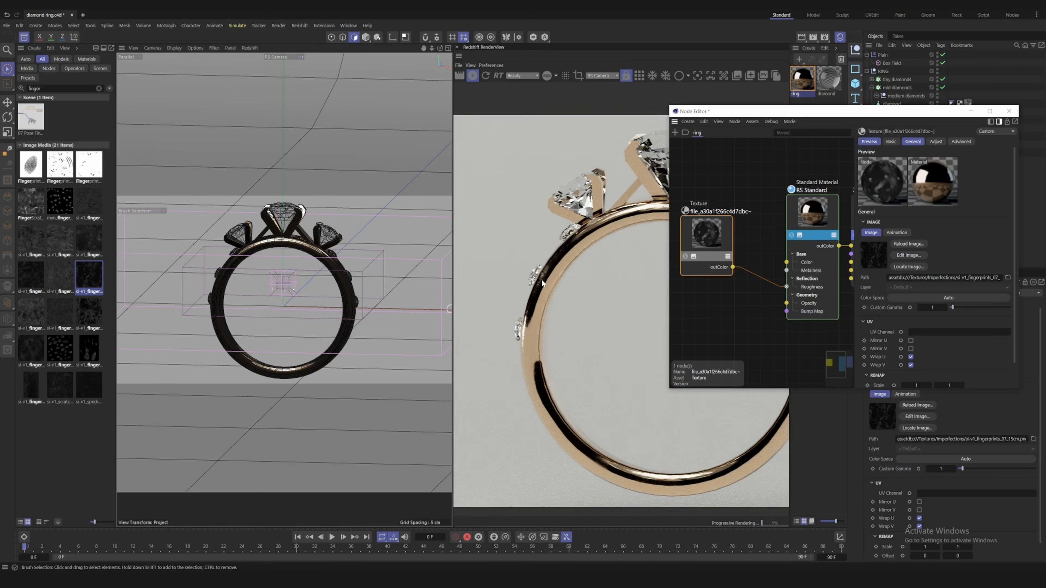
pyautogui.scroll(-5, 538, 292)
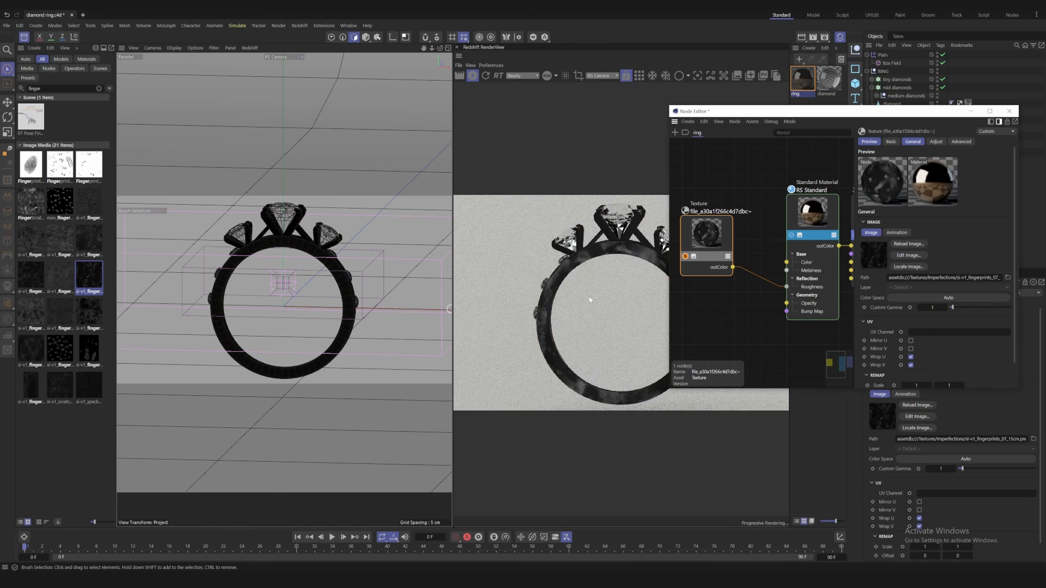
# Set the fingerprint texture's remap scale to 0.5 and 0.3 and its rotation to 152.64
pyautogui.moveTo(588, 295); pyautogui.dragTo(528, 295, button='middle')
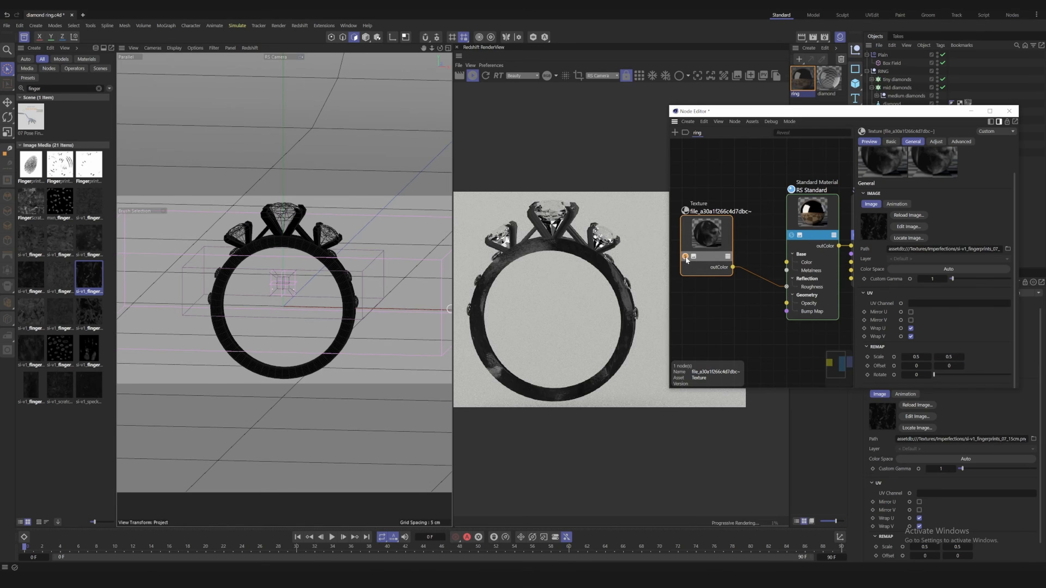
pyautogui.moveTo(741, 111); pyautogui.dragTo(684, 94)
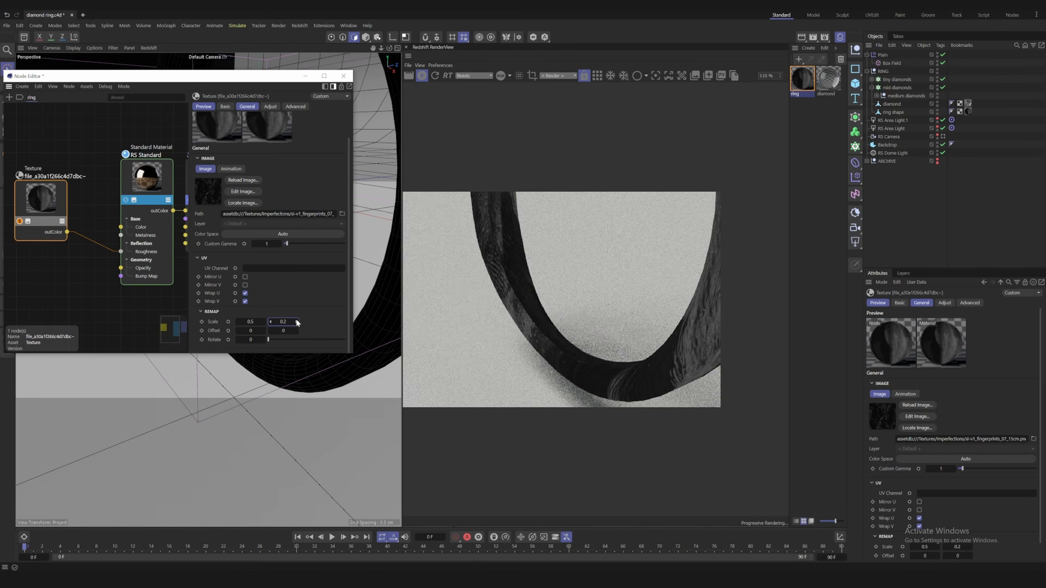
pyautogui.click(296, 321)
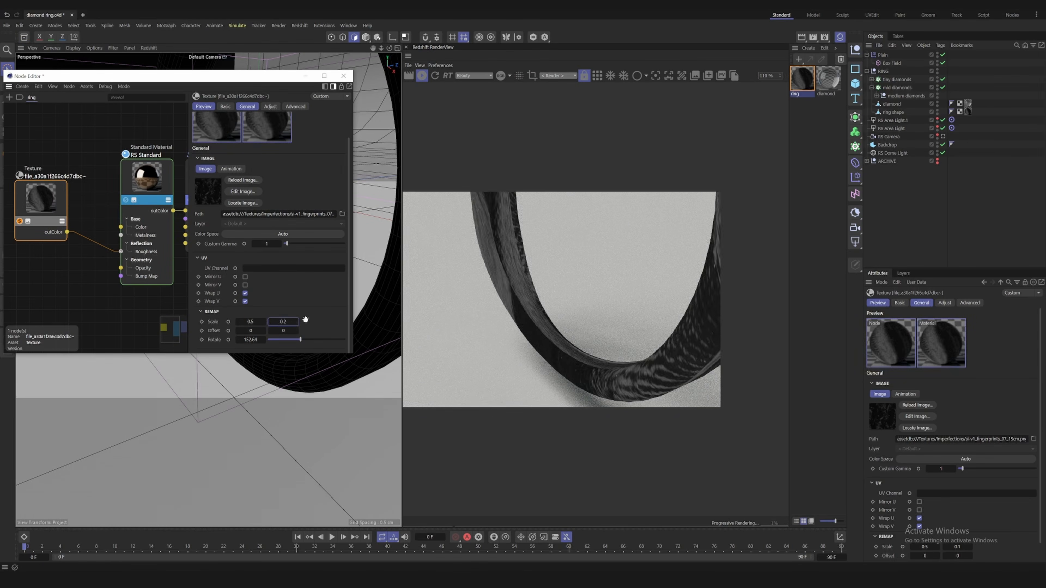
# Set the projection of the ring shape's material tag to Spherical
pyautogui.click(948, 340)
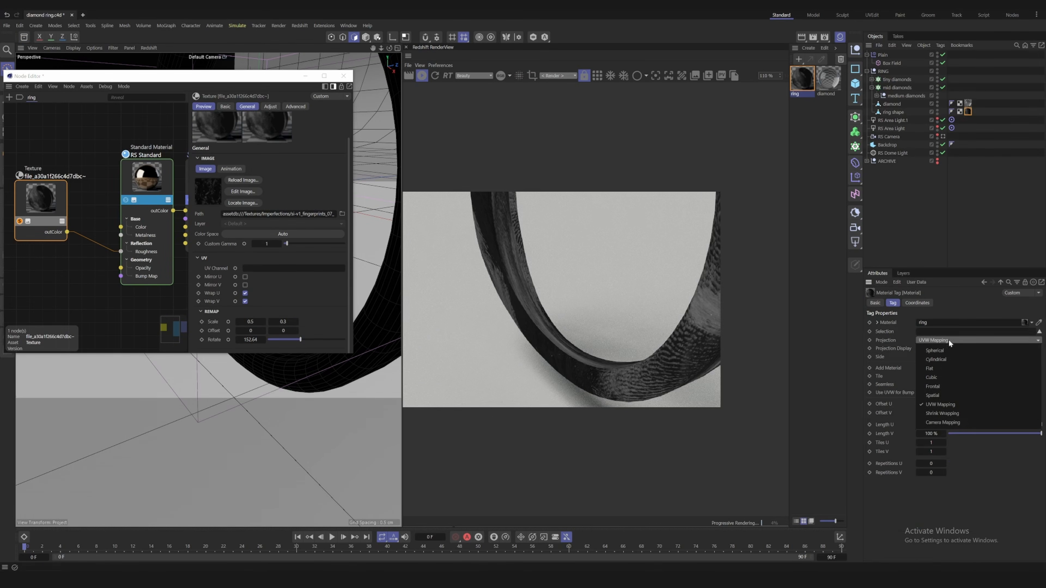
pyautogui.click(933, 350)
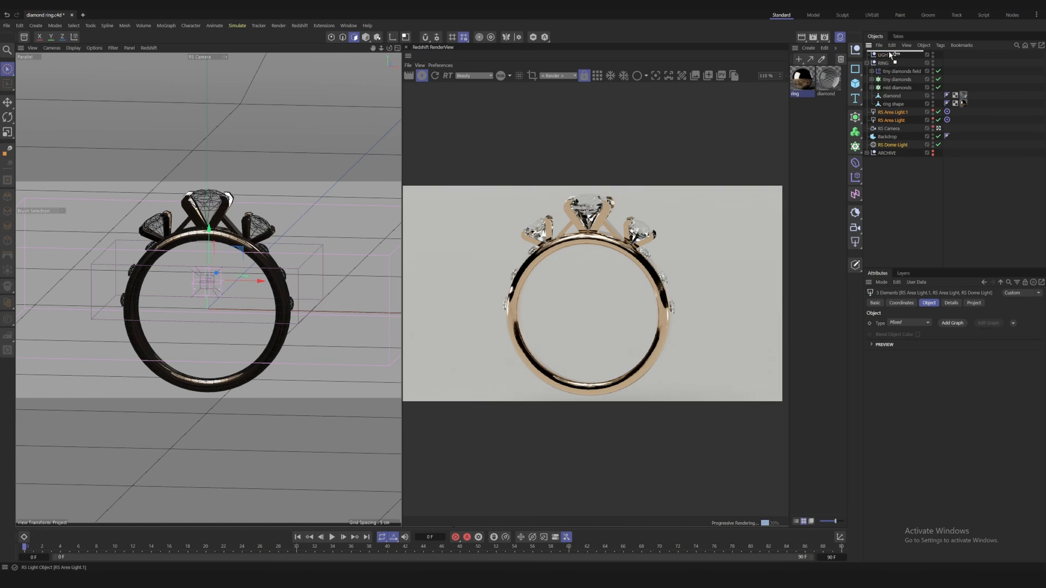
# Lower the area light's intensity and set the spread of both area lights to 0.052
pyautogui.moveTo(978, 367); pyautogui.dragTo(967, 366)
pyautogui.click(897, 71)
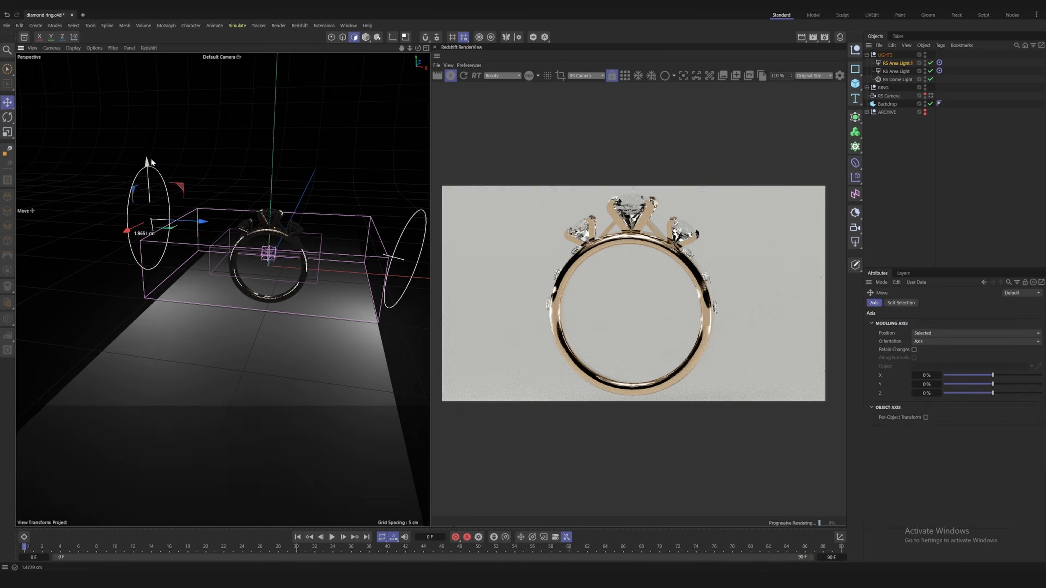
pyautogui.click(890, 189)
pyautogui.moveTo(965, 492); pyautogui.dragTo(956, 492)
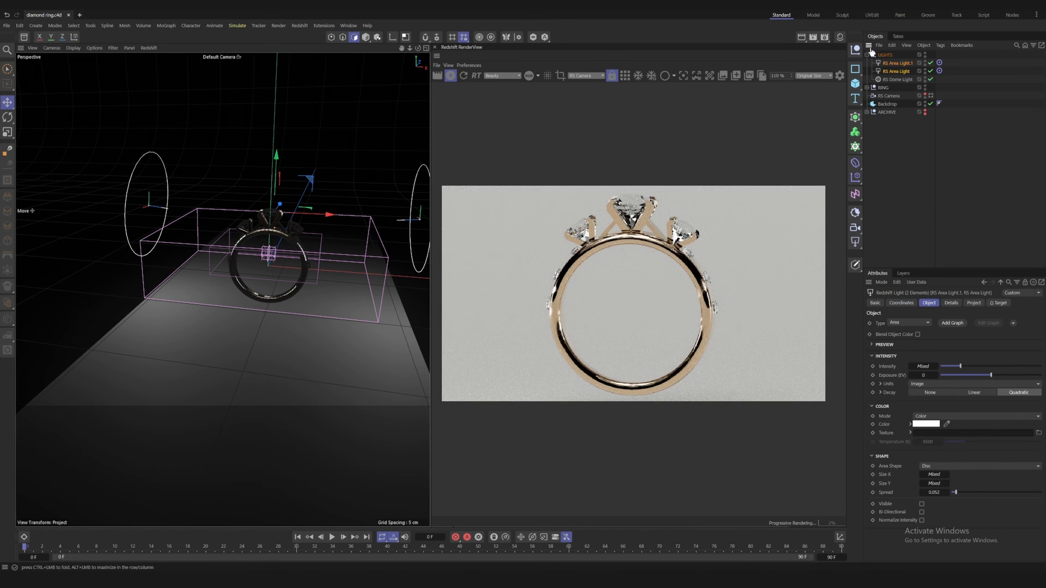
# Enable the Streak post effect in the render with threshold 6.94, tail about 0.69, streak number 2 and intensity 0.667
pyautogui.click(839, 76)
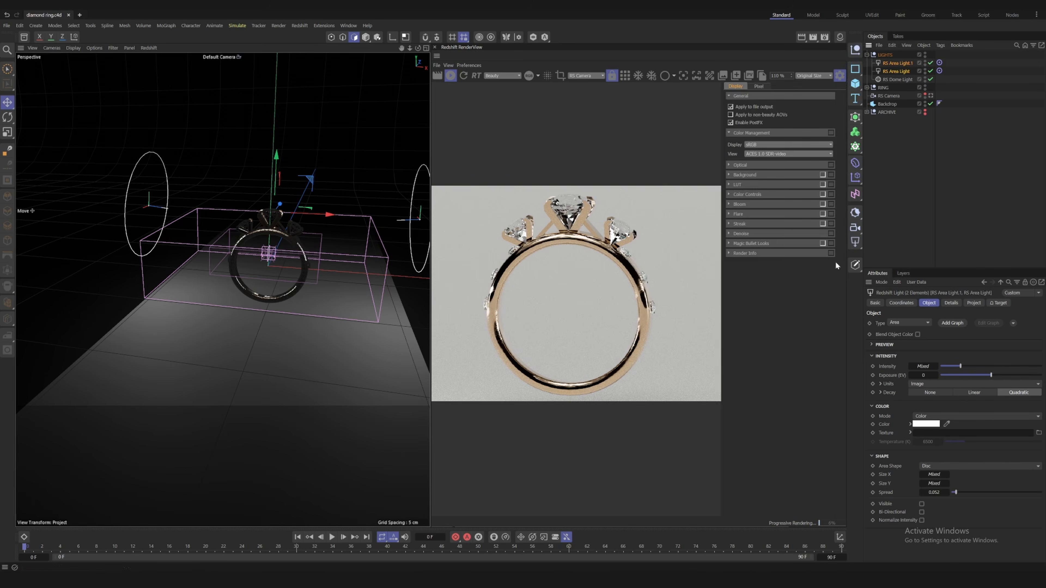
pyautogui.click(822, 224)
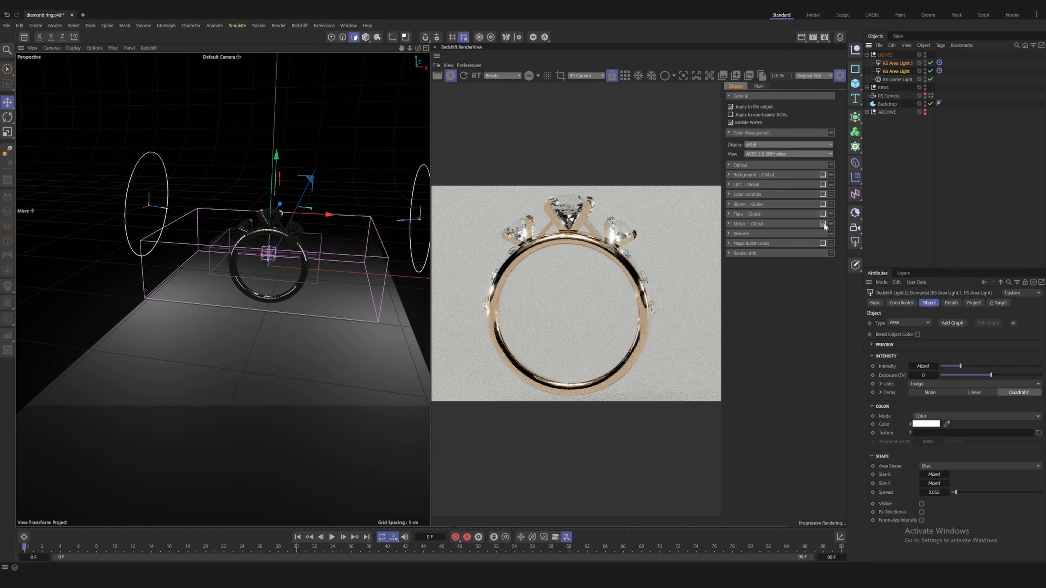
pyautogui.click(728, 224)
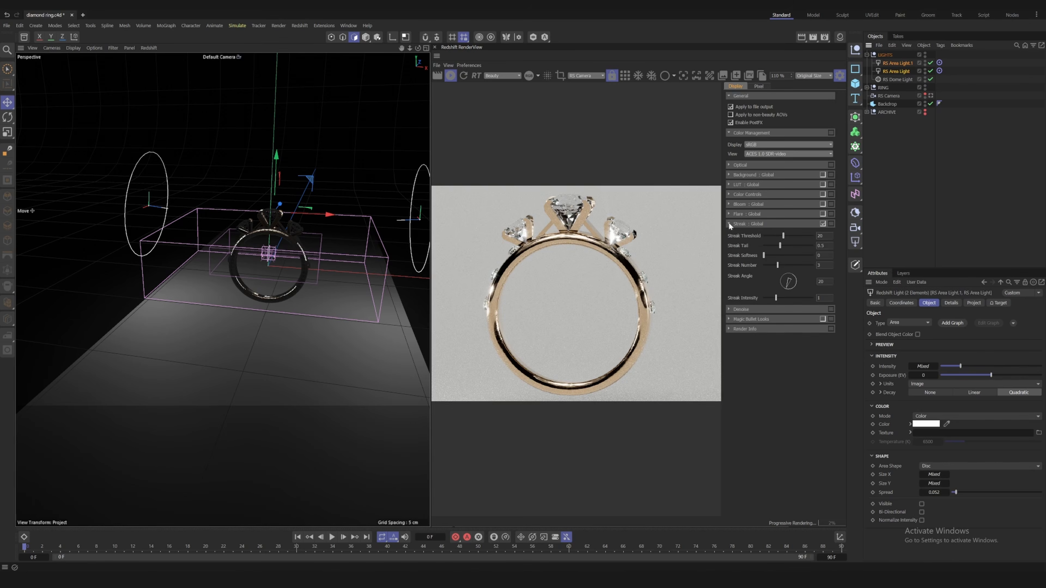
pyautogui.click(769, 235)
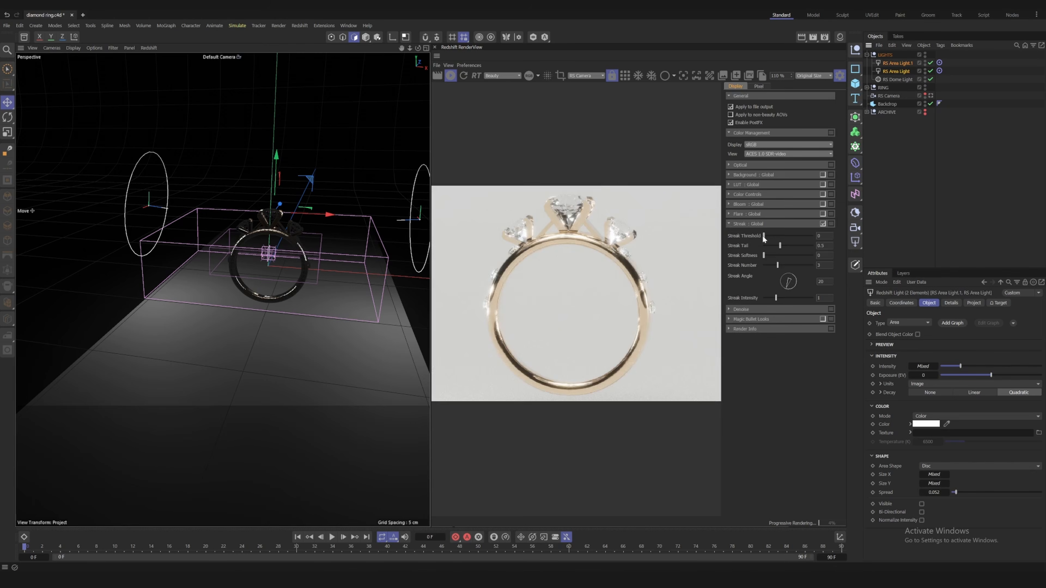
pyautogui.click(798, 245)
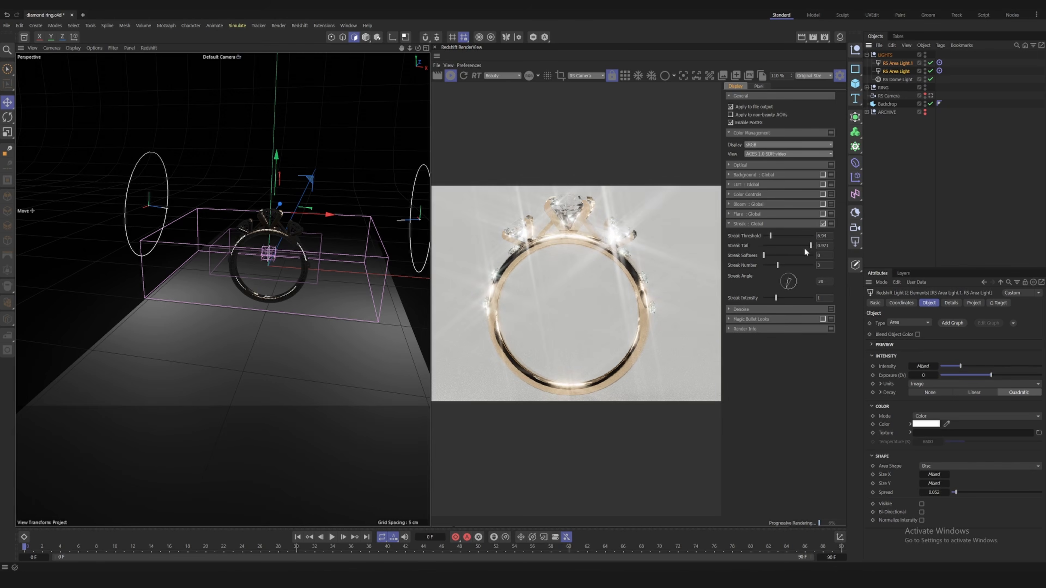
pyautogui.click(793, 246)
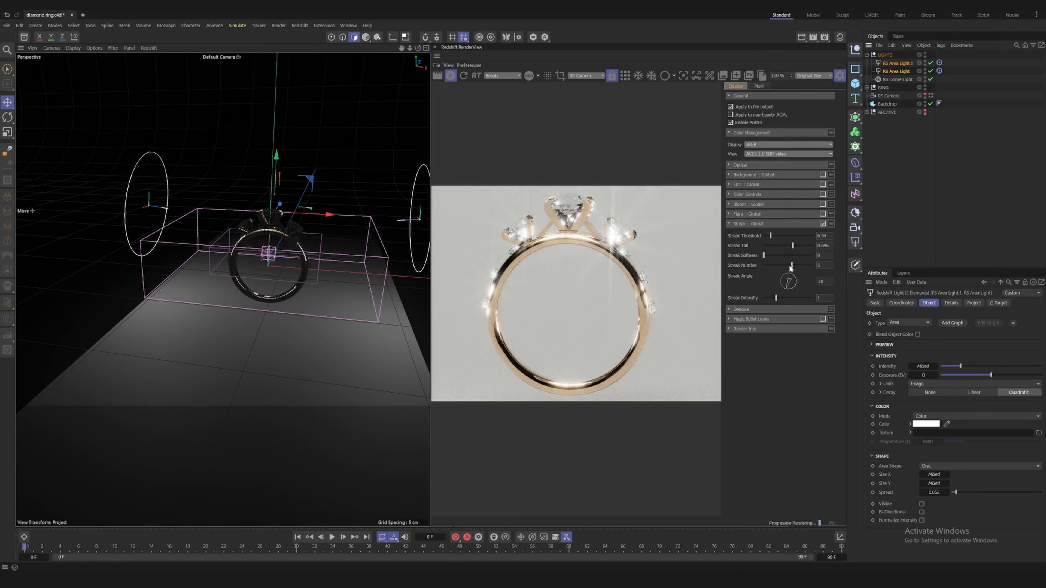
pyautogui.click(764, 265)
pyautogui.moveTo(779, 297)
pyautogui.mouseDown()
pyautogui.moveTo(790, 299)
pyautogui.moveTo(771, 297)
pyautogui.mouseUp()
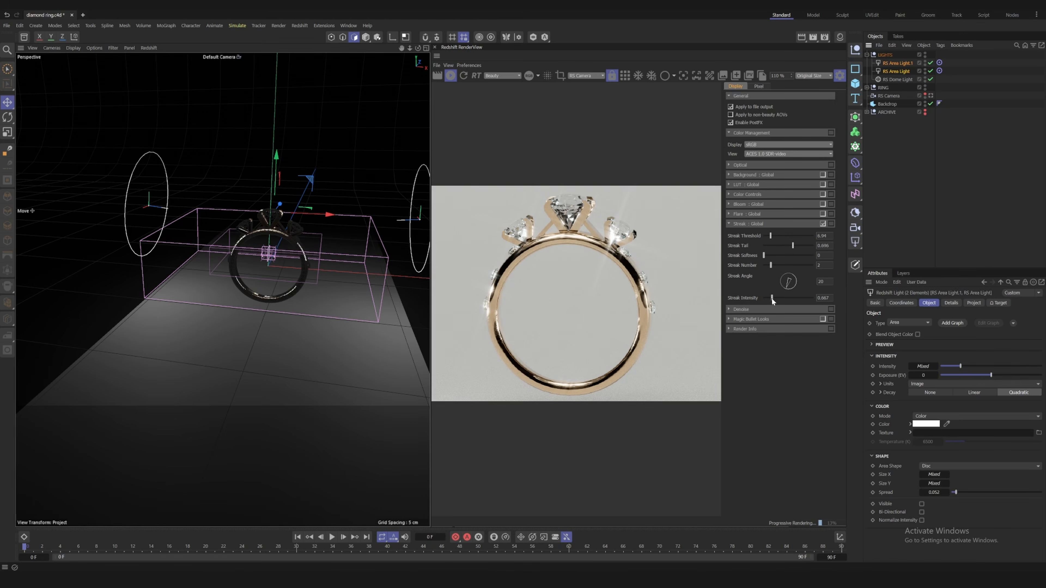
pyautogui.click(839, 76)
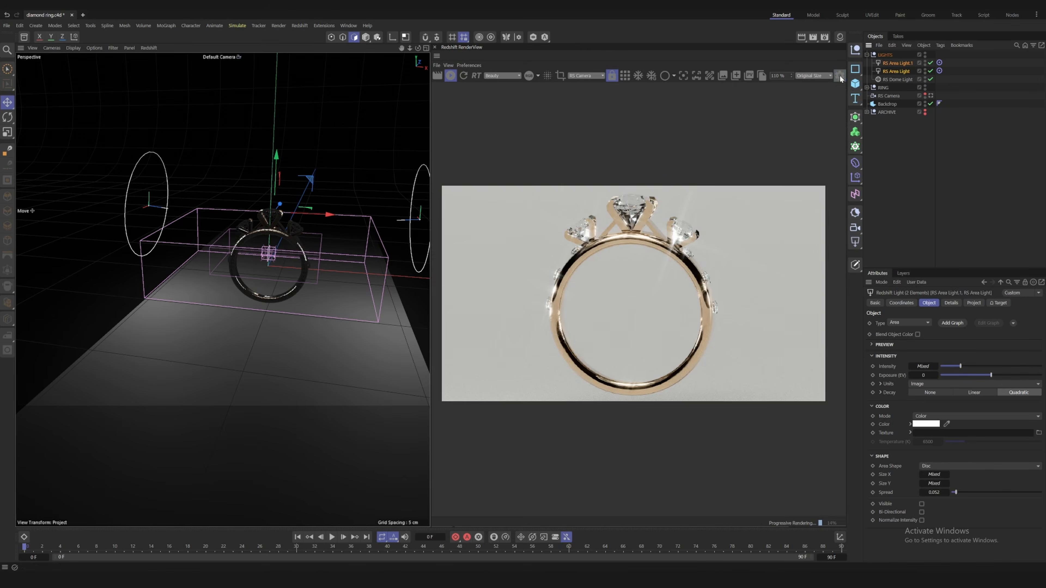
pyautogui.click(840, 38)
pyautogui.click(830, 80)
pyautogui.scroll(-2, 953, 432)
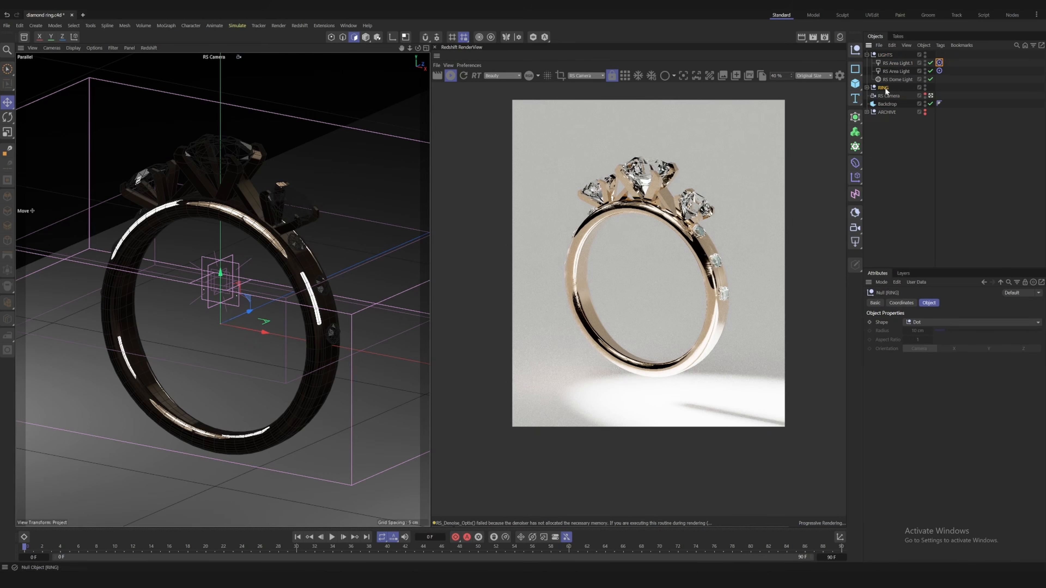
# Try rotating the whole ring by changing the heading of the RING null
pyautogui.click(901, 304)
pyautogui.moveTo(957, 333)
pyautogui.mouseDown()
pyautogui.moveTo(941, 333)
pyautogui.moveTo(955, 333)
pyautogui.mouseUp()
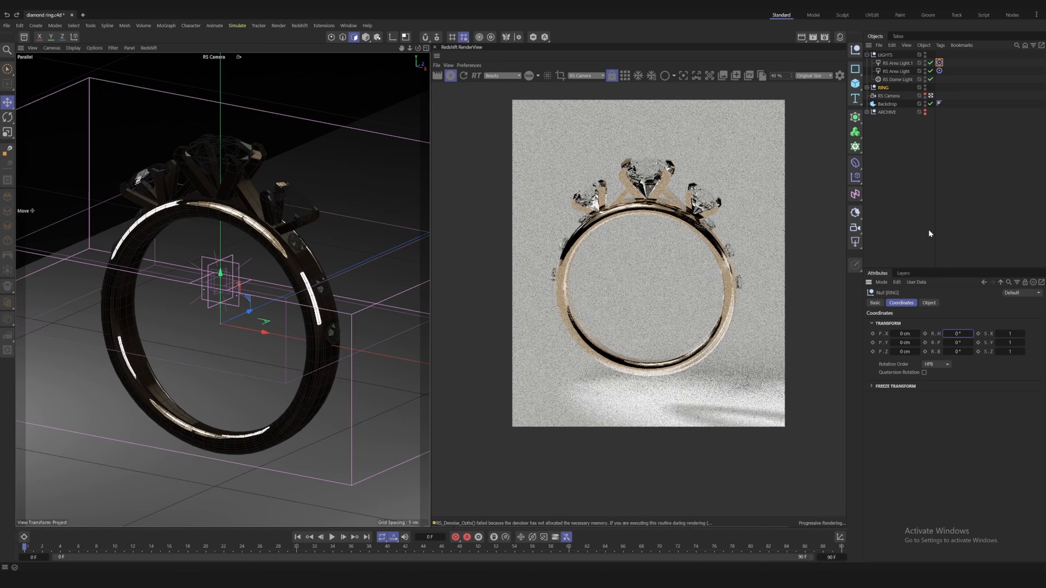
# Compare the render with RS Area Light 1 switched off and on again
pyautogui.click(898, 62)
pyautogui.click(930, 63)
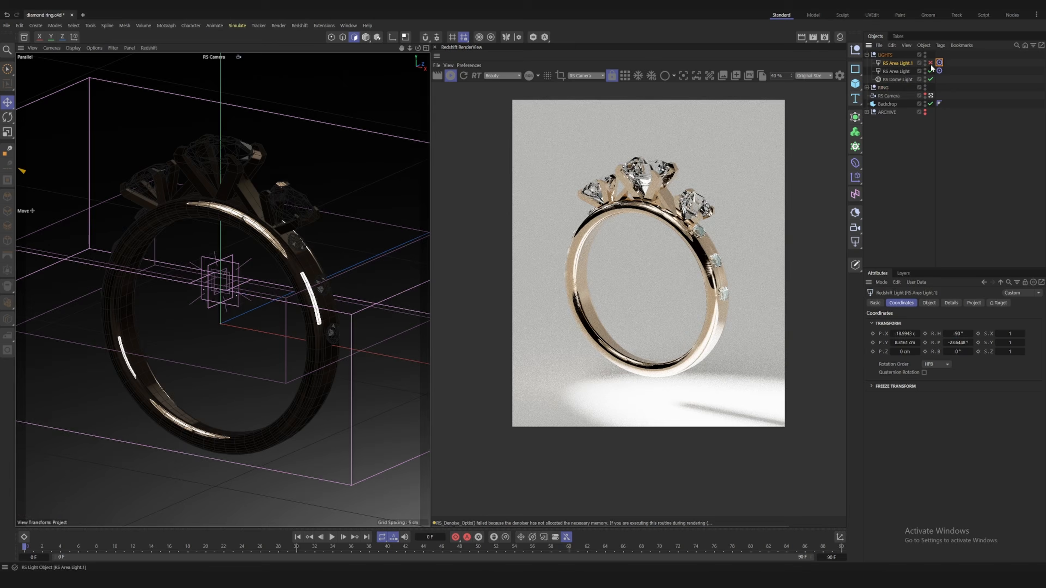
pyautogui.click(931, 62)
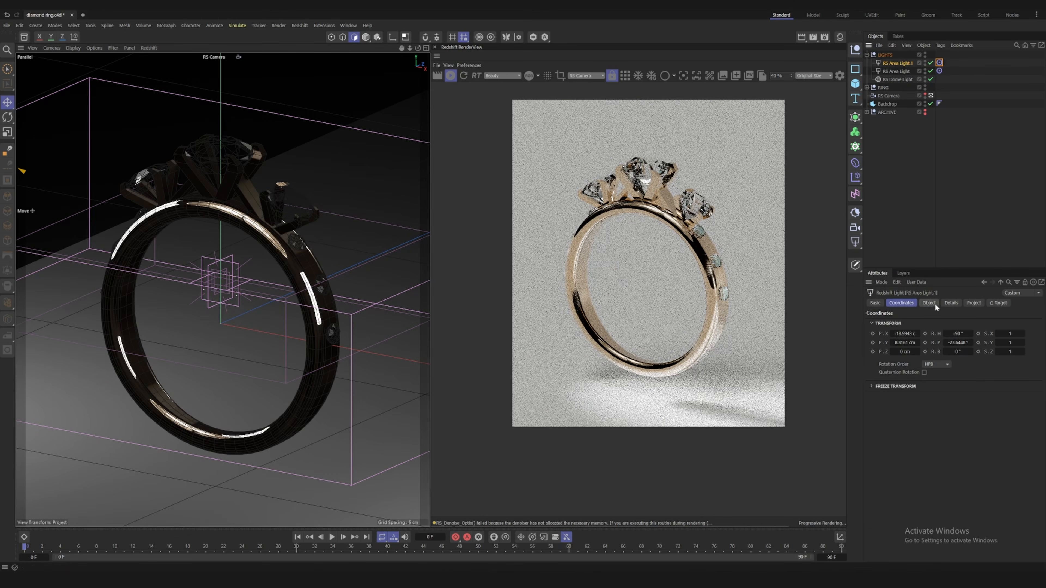
# Change the color of RS Area Light 1 to a pale peach orange
pyautogui.click(933, 303)
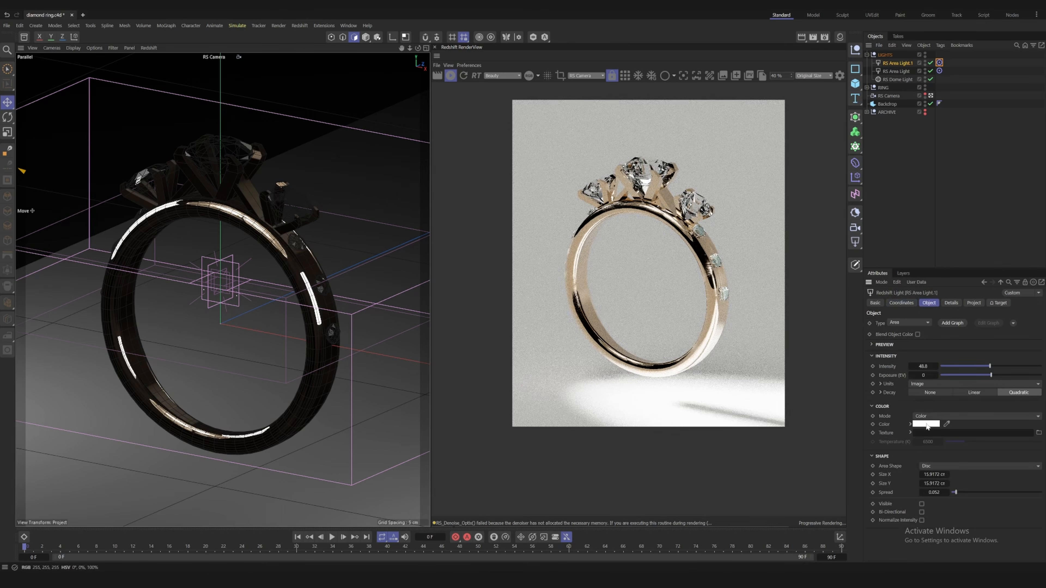
pyautogui.click(929, 425)
pyautogui.click(866, 466)
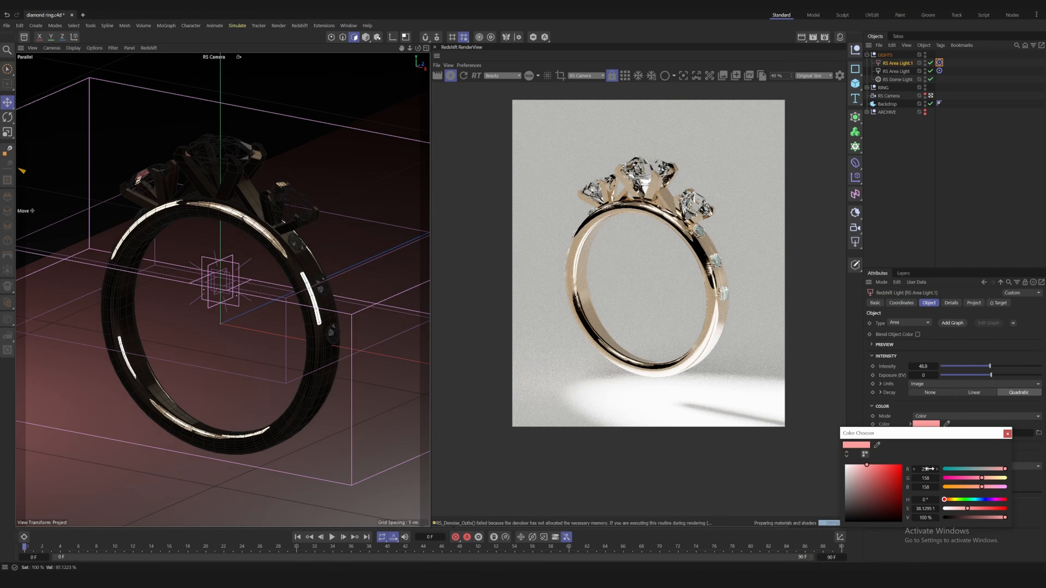
pyautogui.click(991, 478)
pyautogui.click(1007, 434)
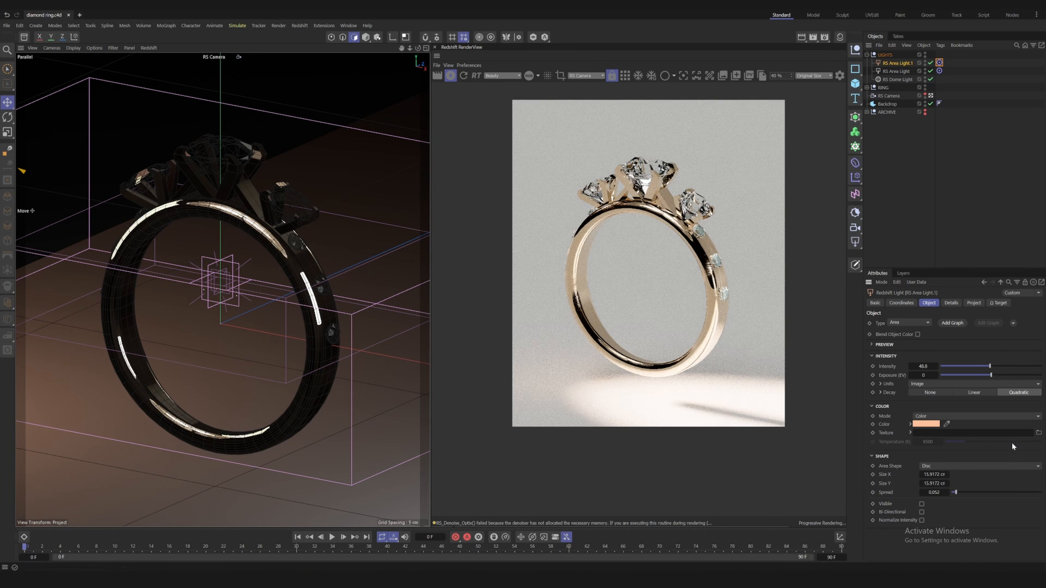
# Enable the Streak and Bloom post effects in the render, with bloom threshold 9.5 and bloom intensity 0.782
pyautogui.click(840, 76)
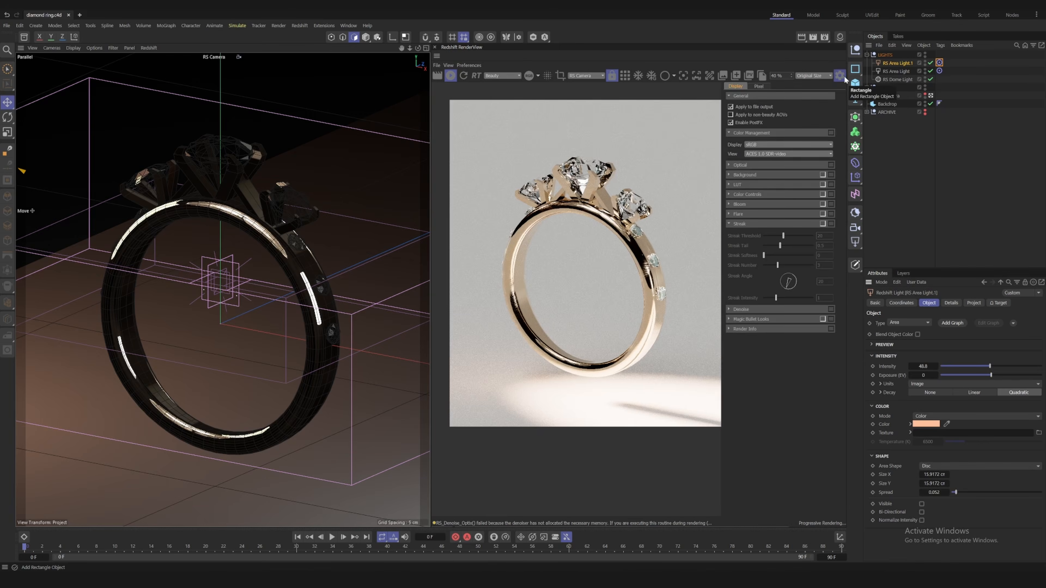
pyautogui.click(822, 224)
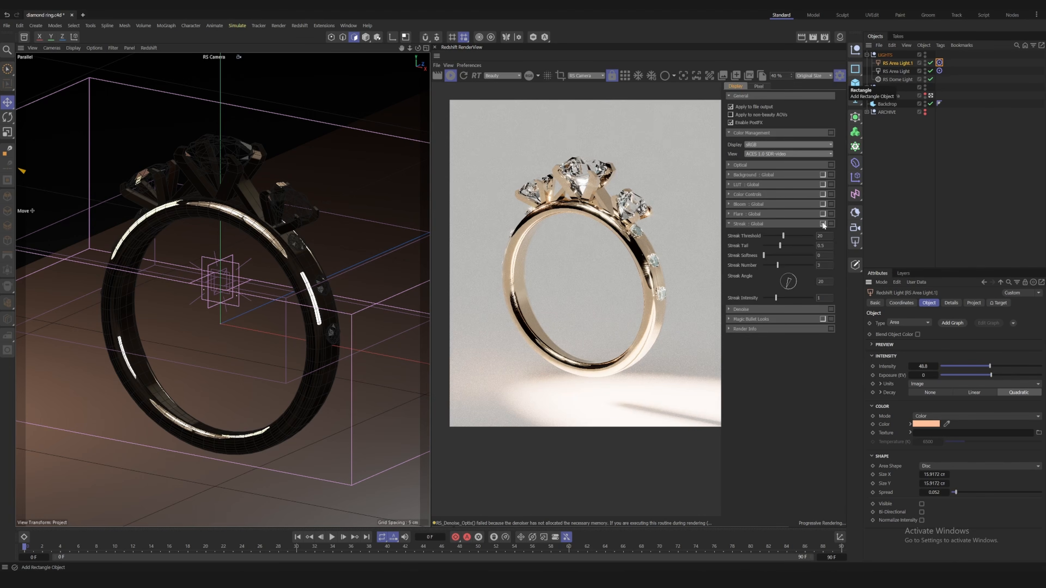
pyautogui.click(822, 204)
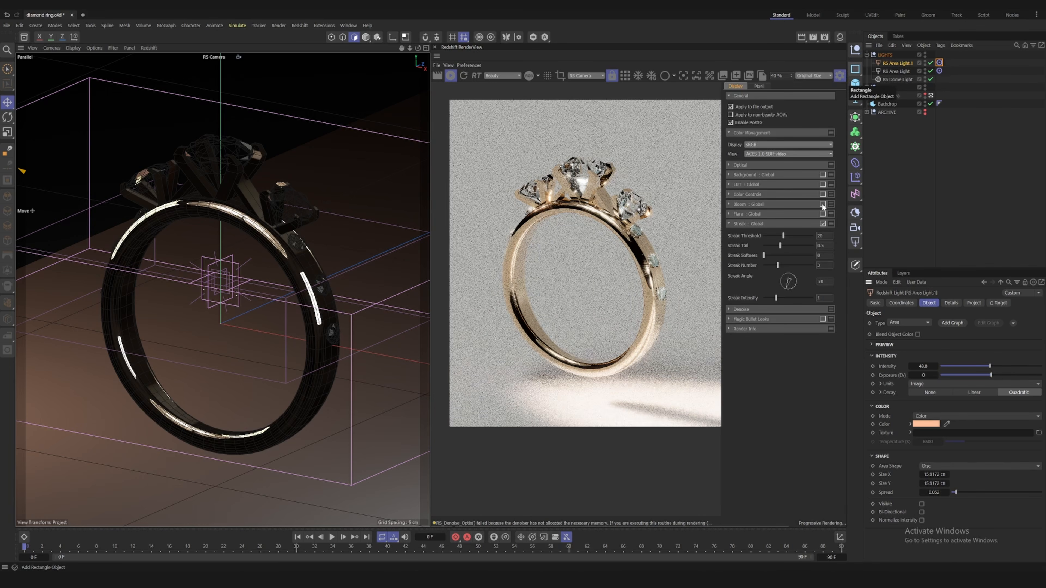
pyautogui.click(729, 203)
pyautogui.moveTo(779, 215); pyautogui.dragTo(773, 251)
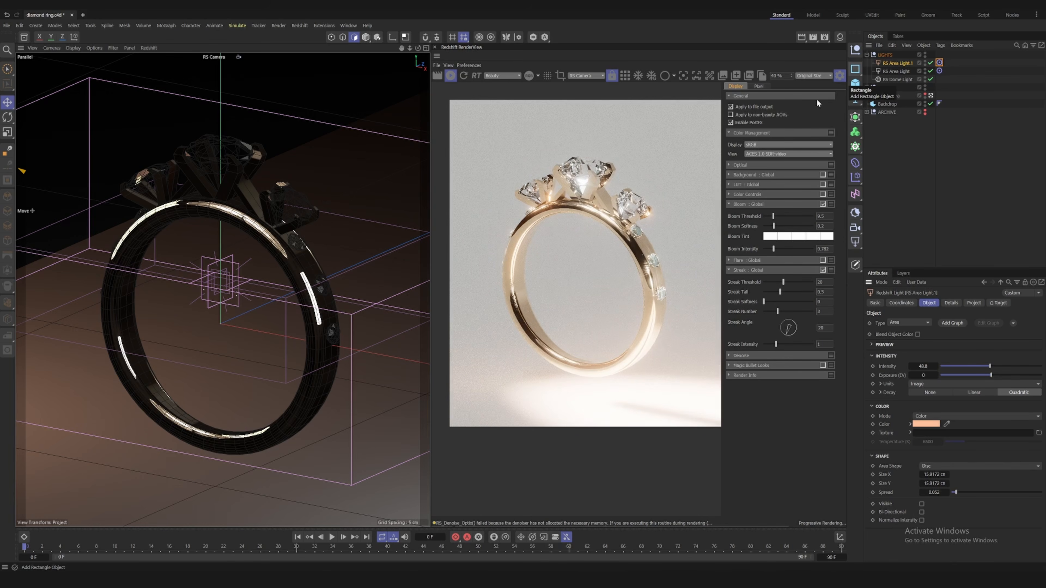
pyautogui.click(838, 77)
# Add an RS Object tag to the ring shape and enable its geometry override with tessellation and displacement
pyautogui.click(866, 87)
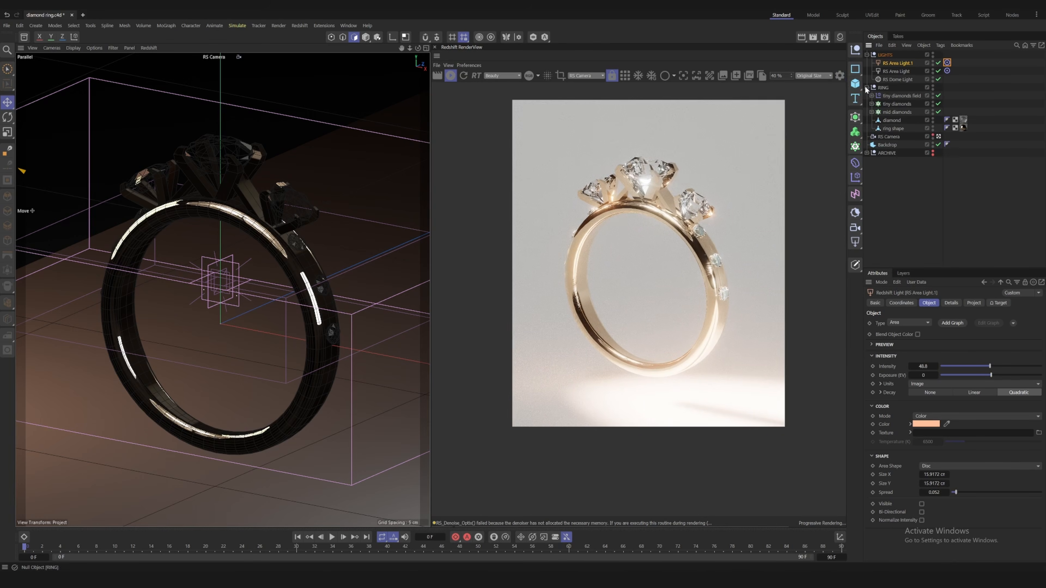
pyautogui.rightClick(897, 127)
pyautogui.moveTo(933, 227)
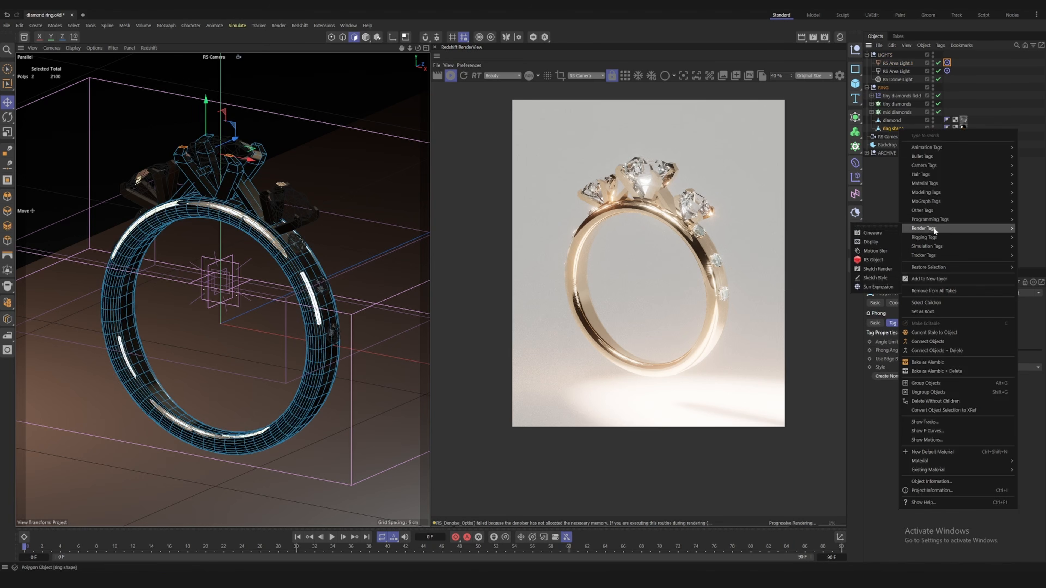
pyautogui.click(872, 259)
pyautogui.click(897, 331)
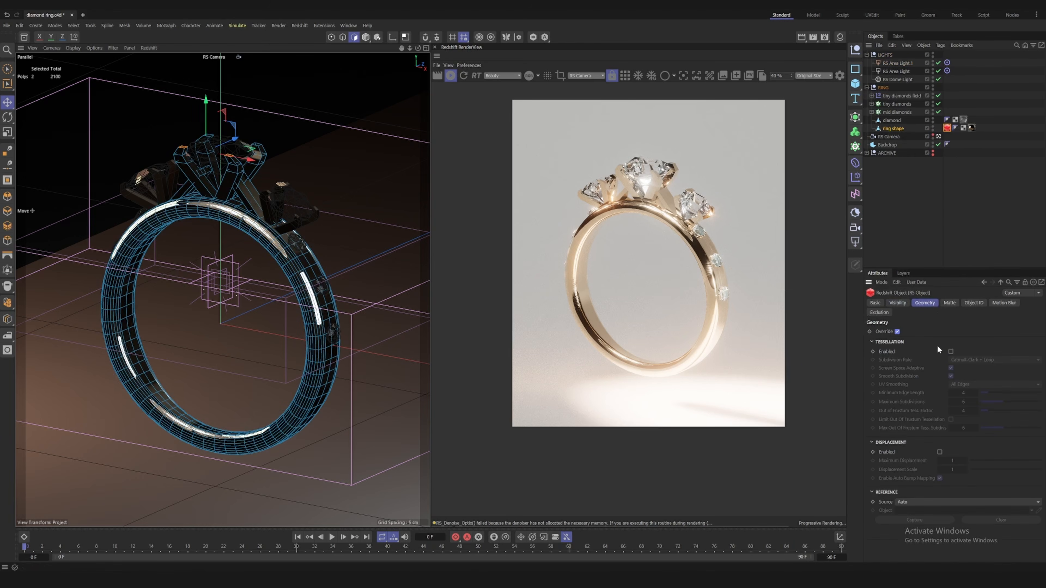
pyautogui.click(951, 351)
pyautogui.click(938, 452)
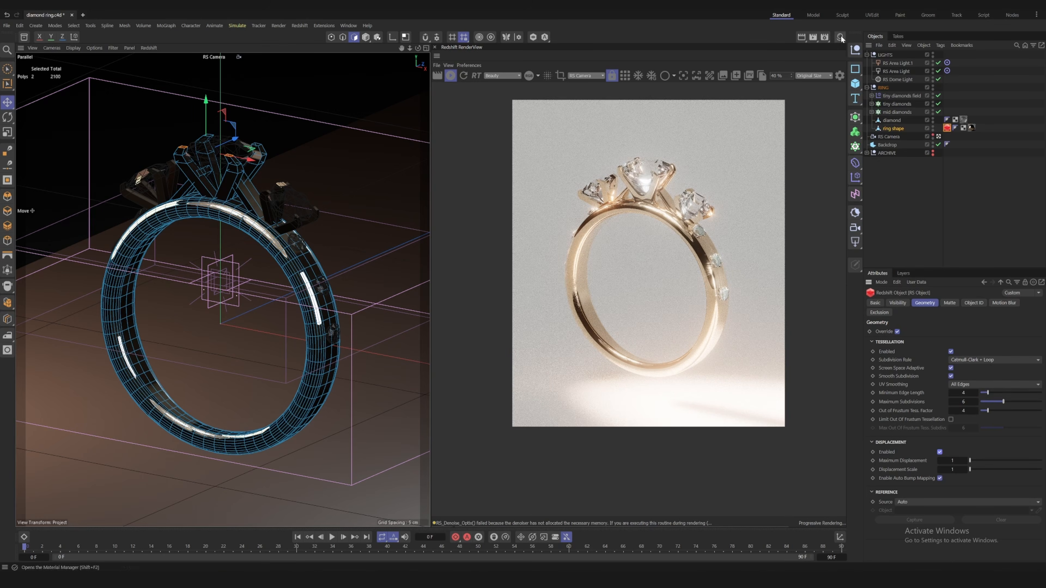
pyautogui.click(900, 183)
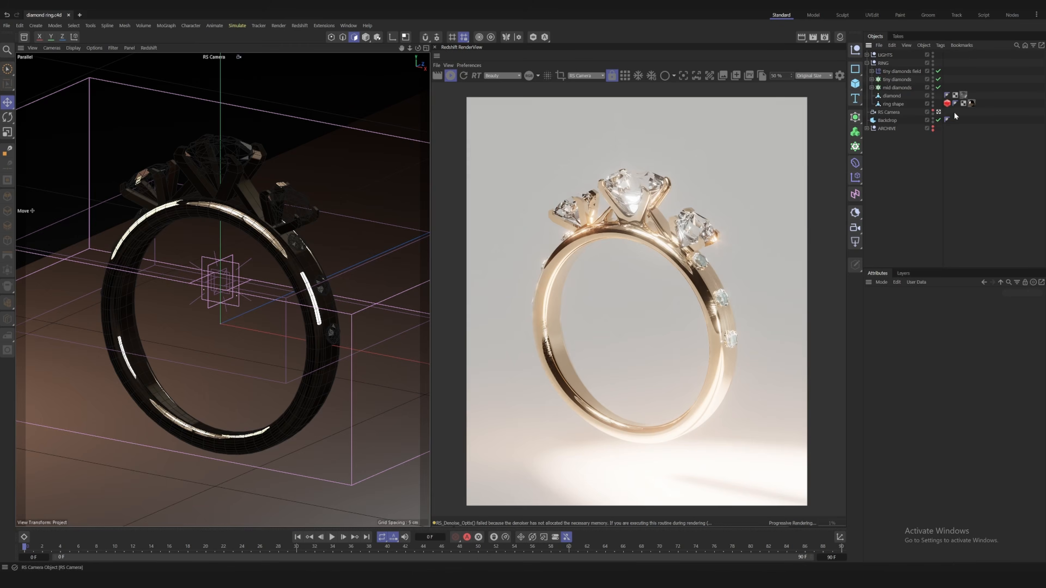
# Copy the ring shape's RS Object tag onto the ring holder inside medium diamonds, and collapse the RING group
pyautogui.click(871, 87)
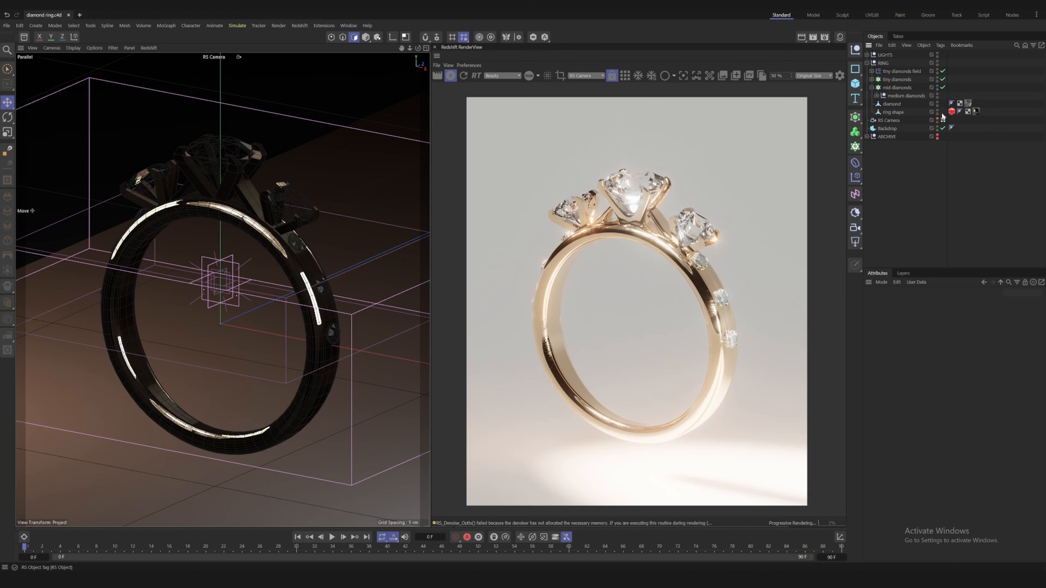
pyautogui.click(875, 96)
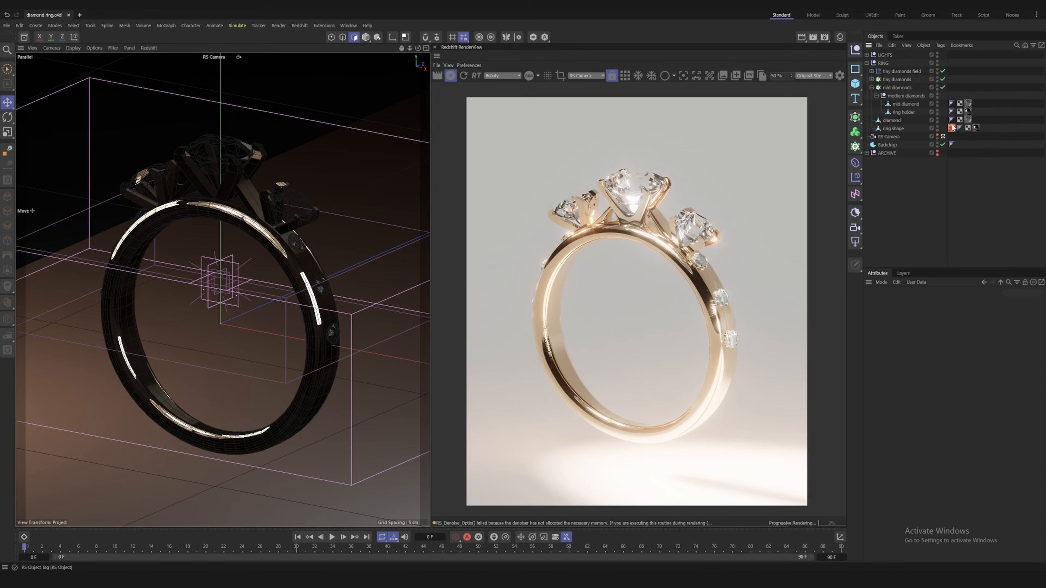
pyautogui.keyDown('ctrl'); pyautogui.moveTo(956, 117); pyautogui.dragTo(977, 117); pyautogui.keyUp('ctrl')
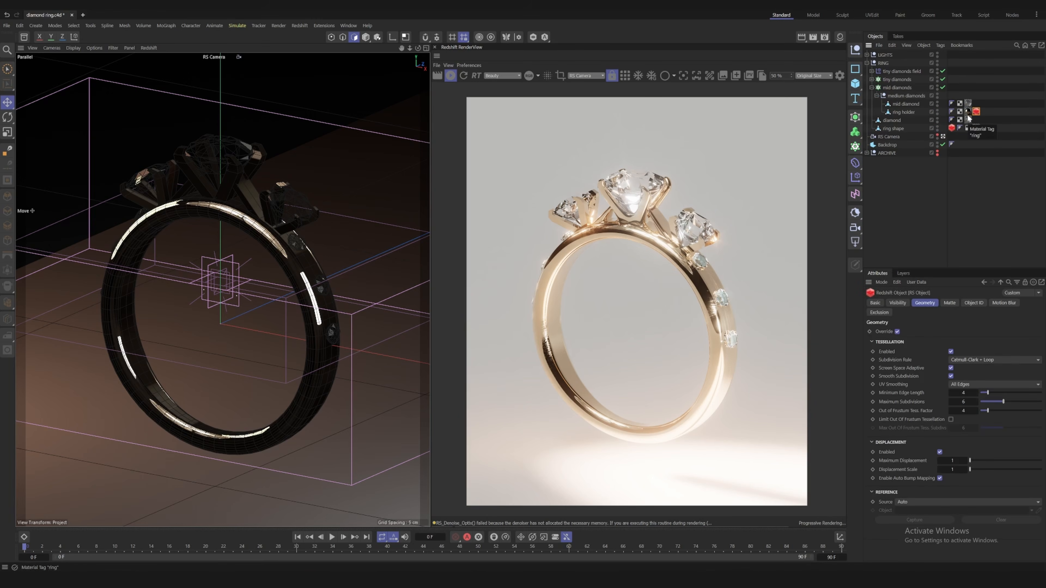
pyautogui.click(867, 62)
pyautogui.click(886, 135)
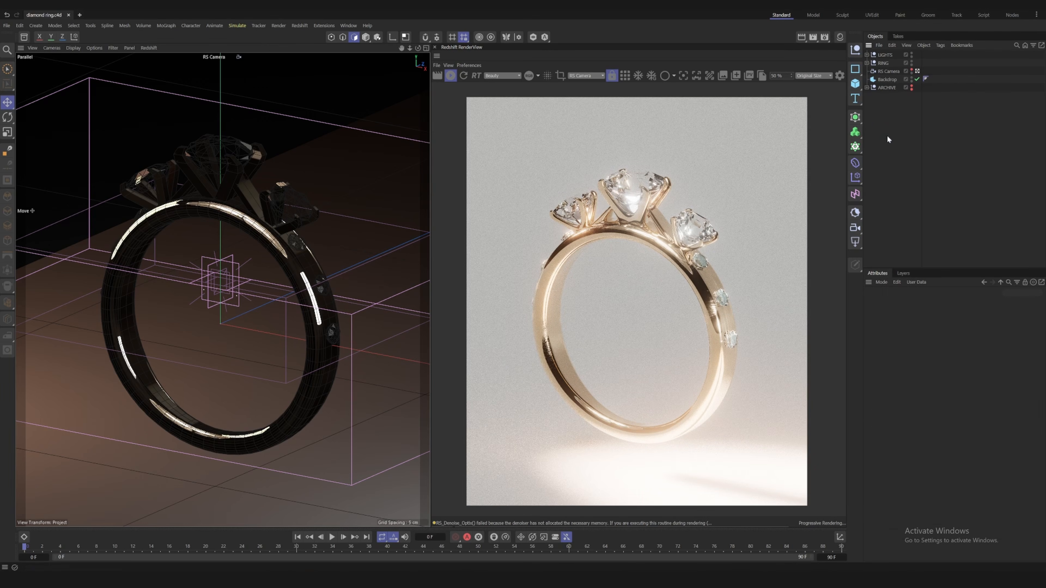
# Render the frame and grade it with the F125 LUT after trying Advantix_400
pyautogui.click(438, 76)
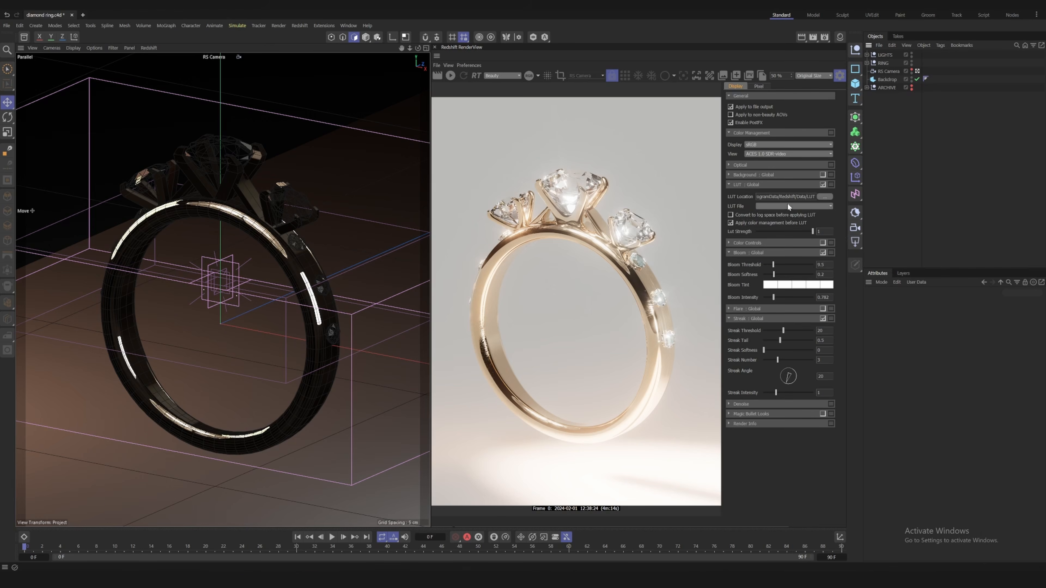
pyautogui.click(788, 206)
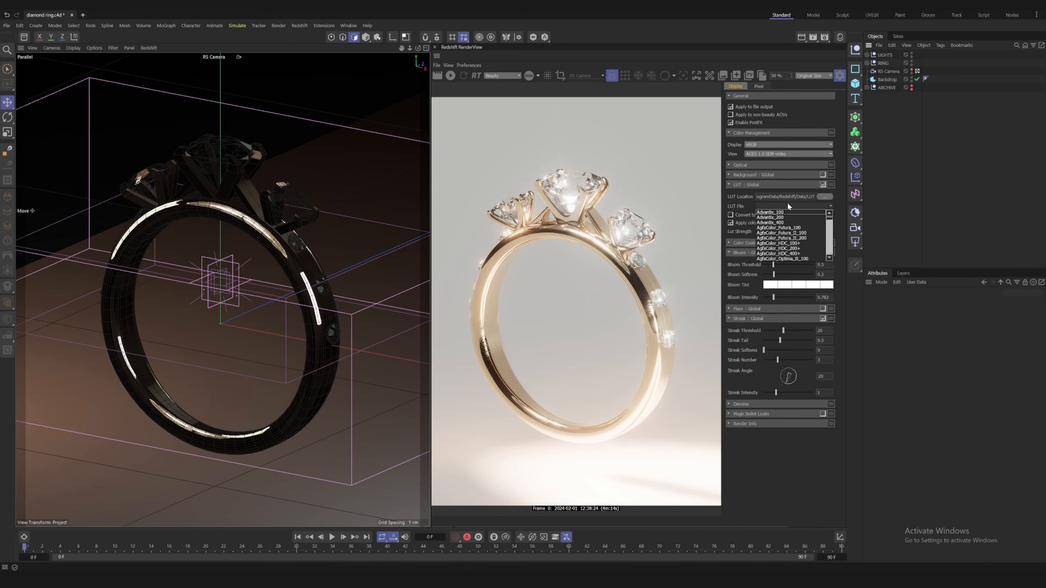
pyautogui.click(789, 224)
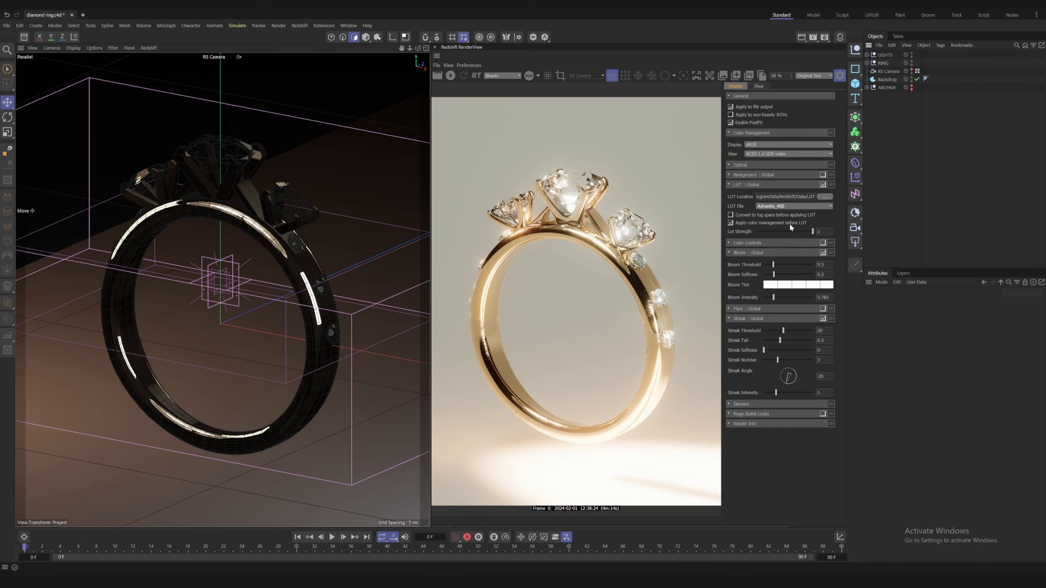
pyautogui.click(785, 205)
pyautogui.scroll(-3, 788, 240)
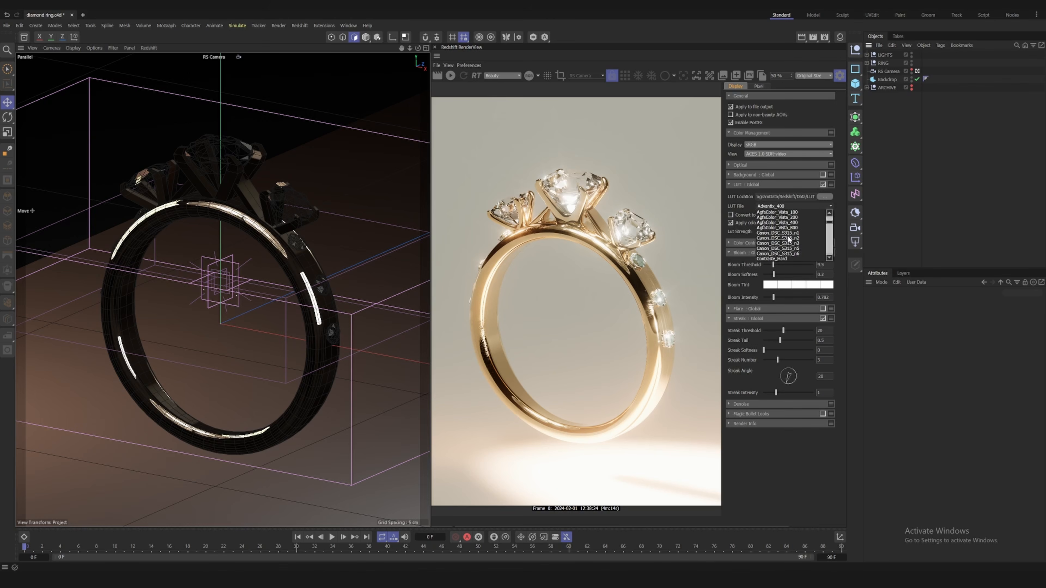
pyautogui.scroll(-2, 786, 236)
pyautogui.click(778, 241)
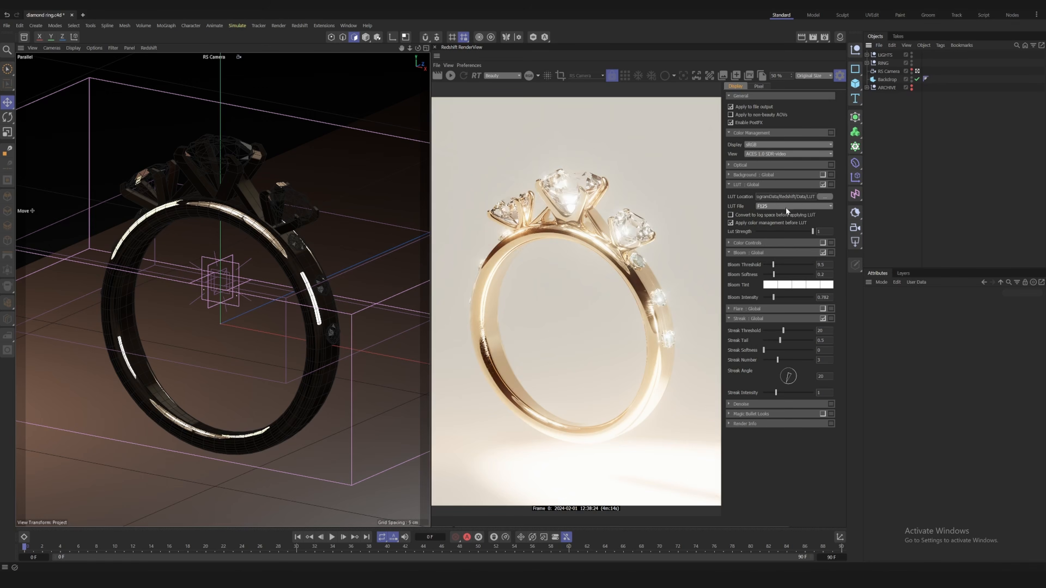
# Enable Color Controls and pull the midtones of the RGB curve down to darken the render
pyautogui.click(760, 243)
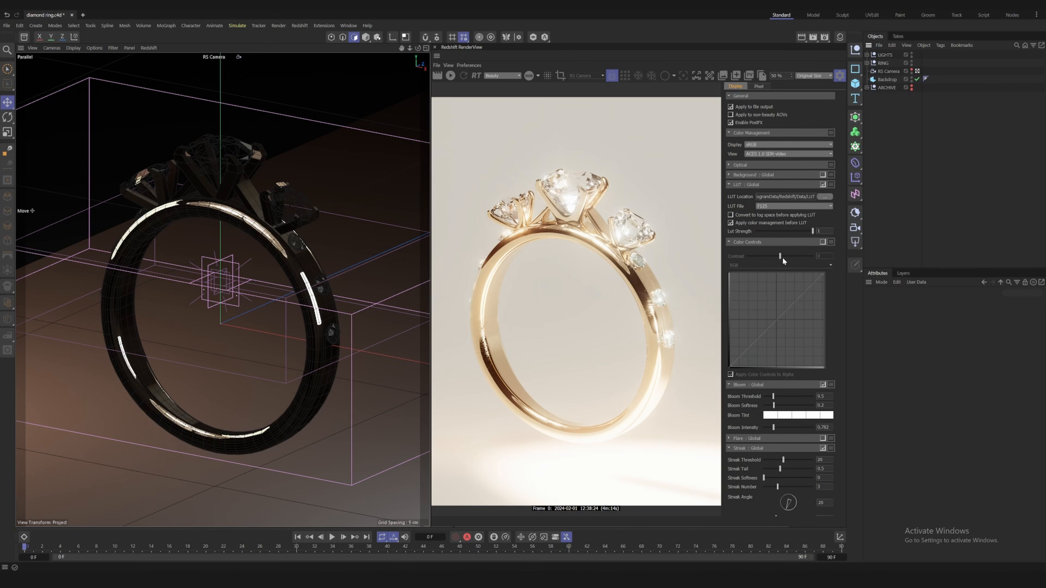
pyautogui.click(822, 242)
pyautogui.moveTo(786, 312); pyautogui.dragTo(787, 321)
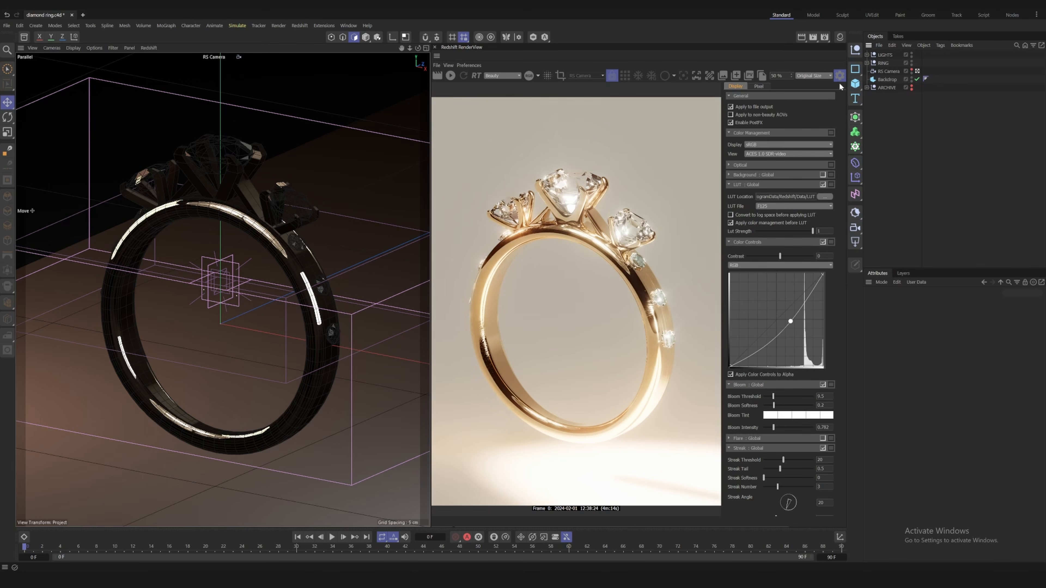
pyautogui.click(840, 78)
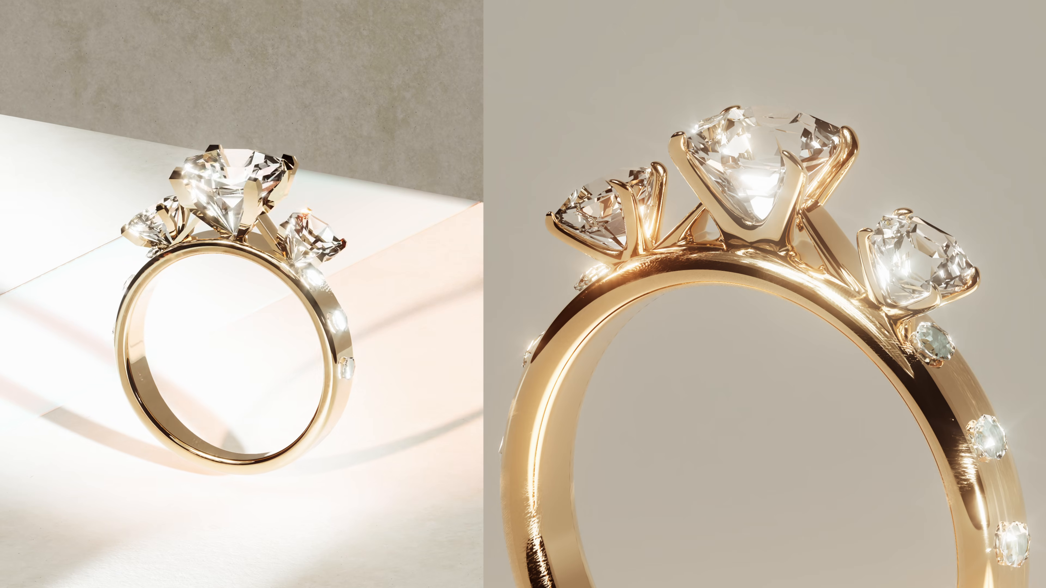